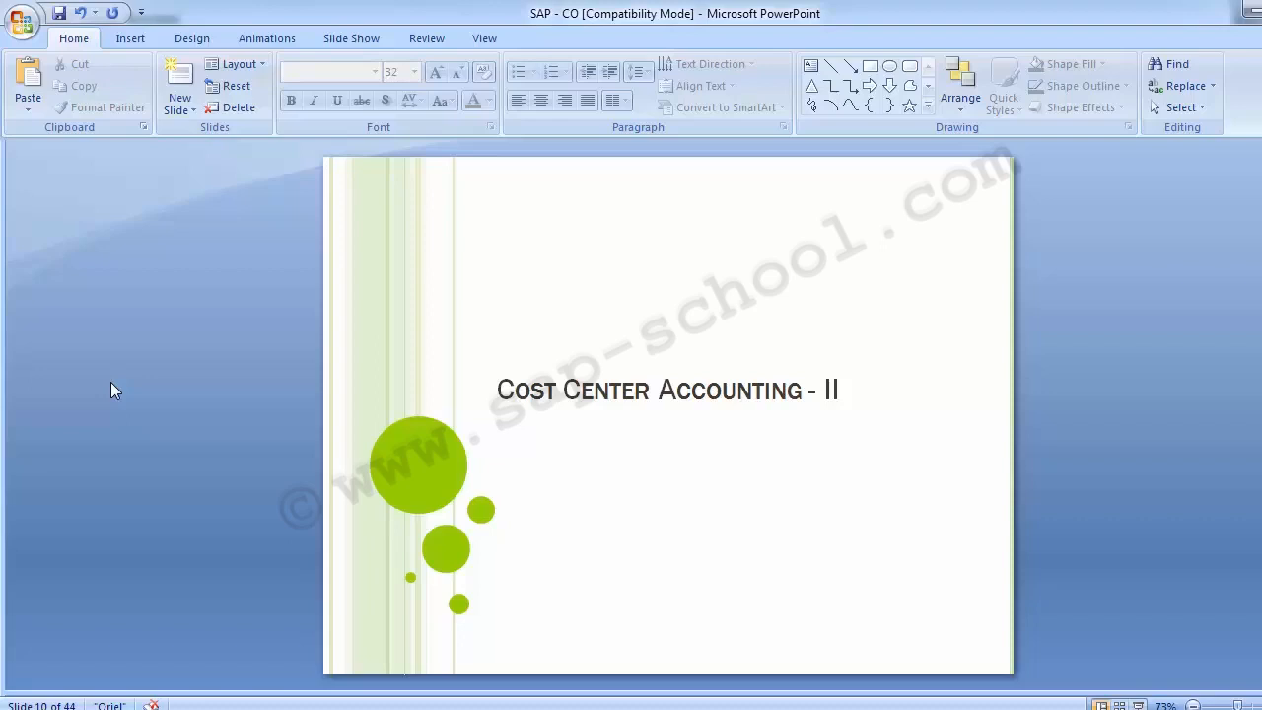
Display the Activity Type slide, and in SAP open the SAP Reference IMG through transaction SPRO.
key("Page_Down")
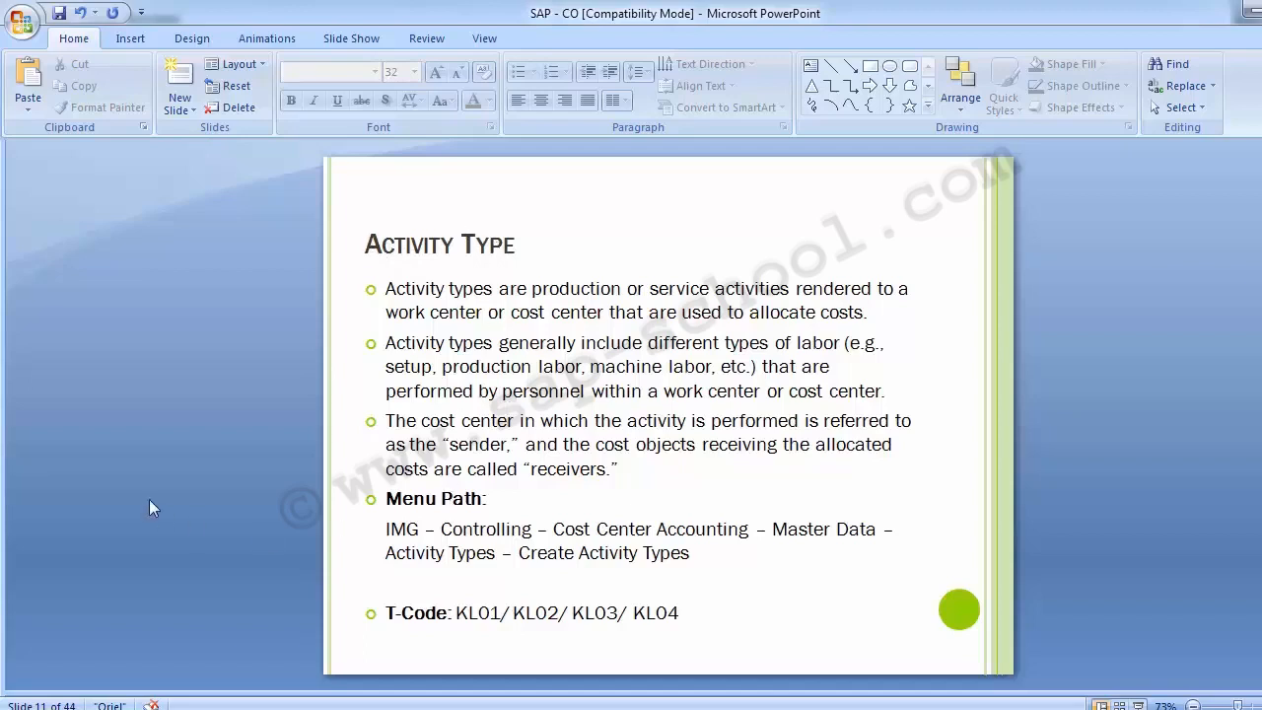
left_click(592, 621)
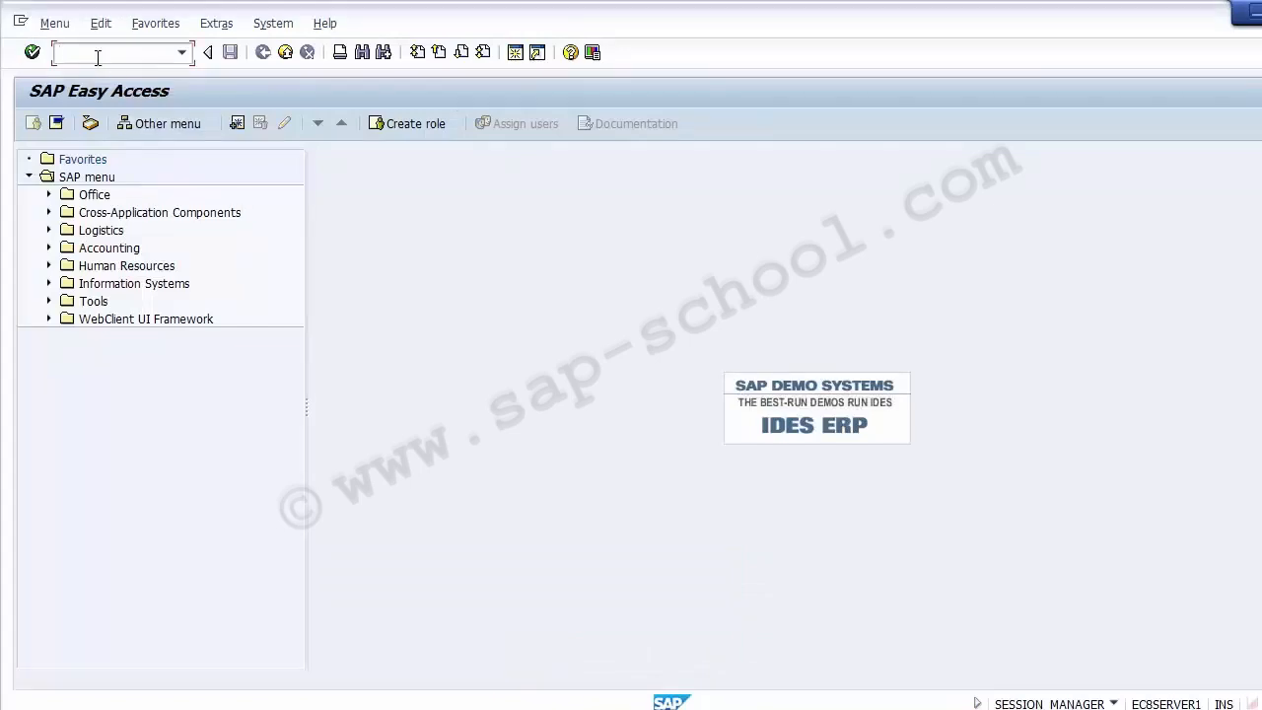
type("Spro")
key("Return")
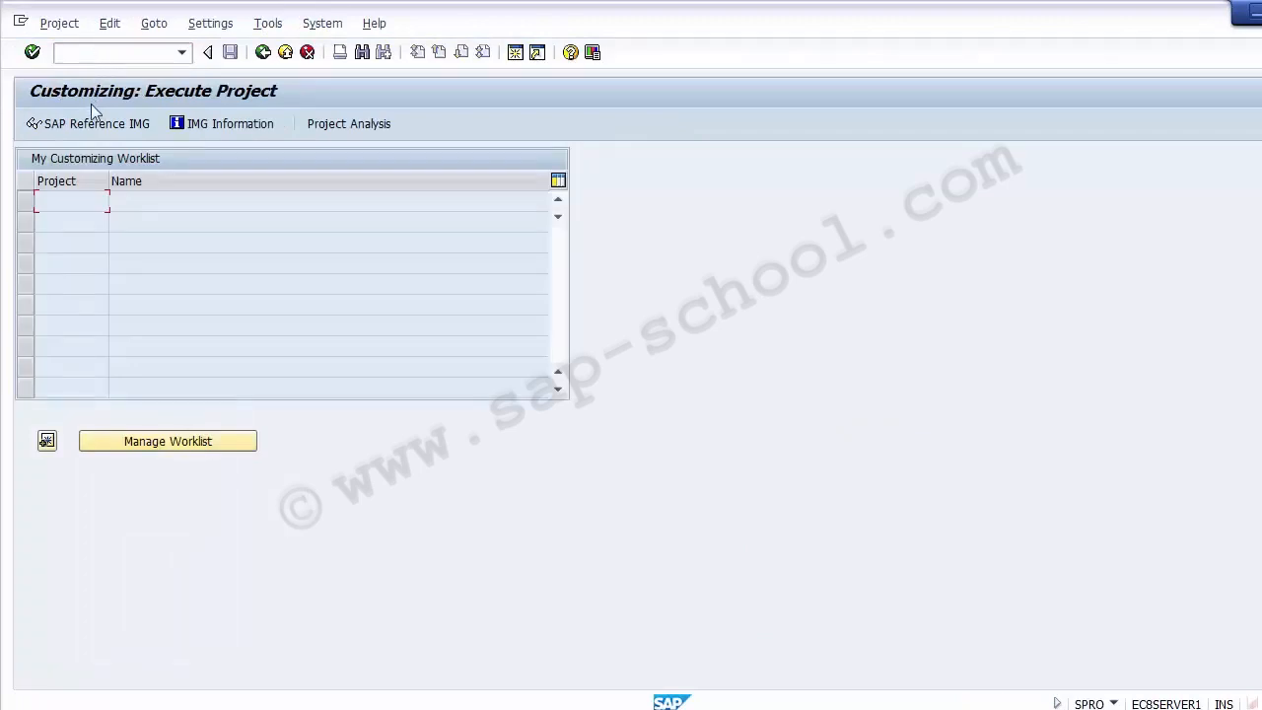
left_click(85, 122)
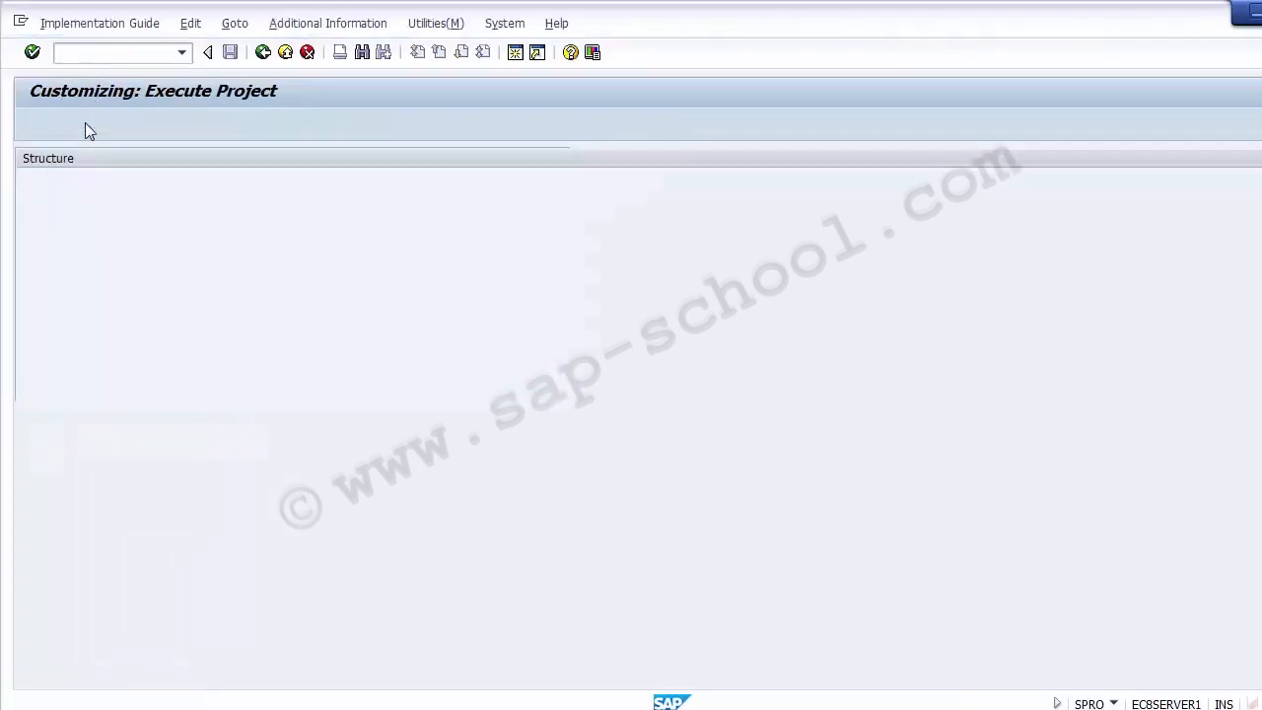
Expand the IMG structure through Controlling, Cost Center Accounting and Master Data to the Activity Types activities.
left_click(48, 390)
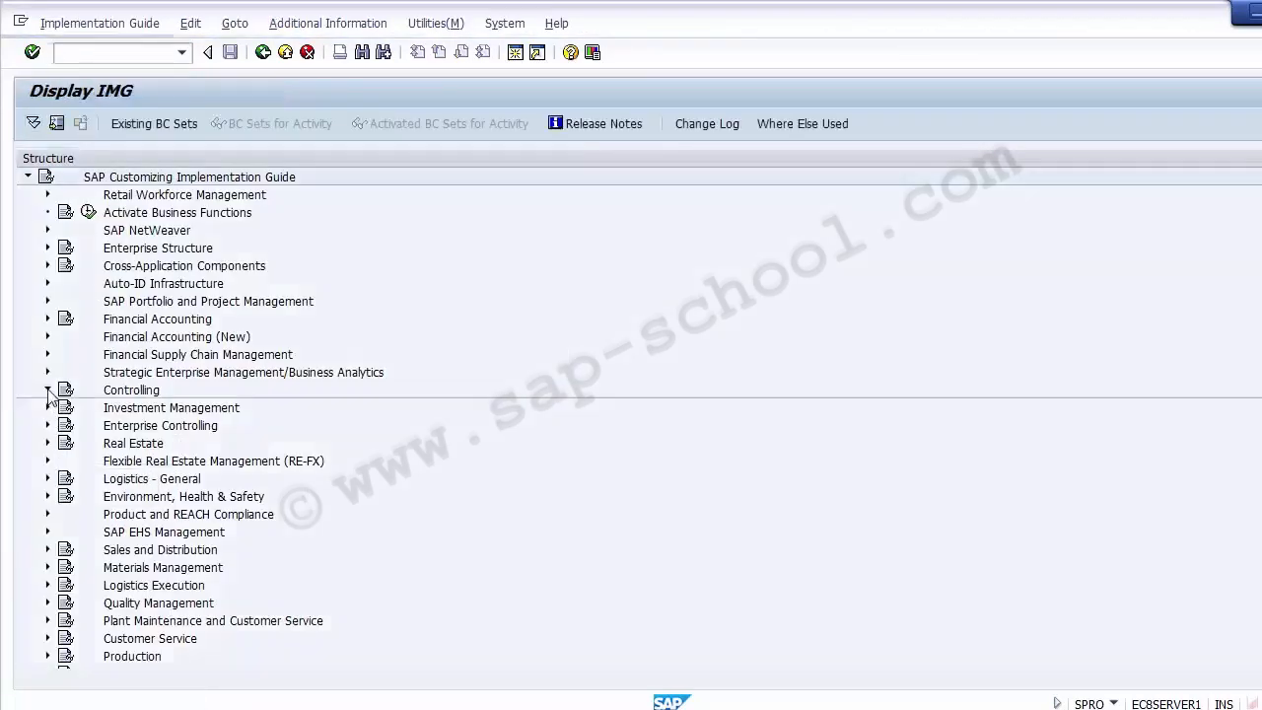
left_click(132, 443)
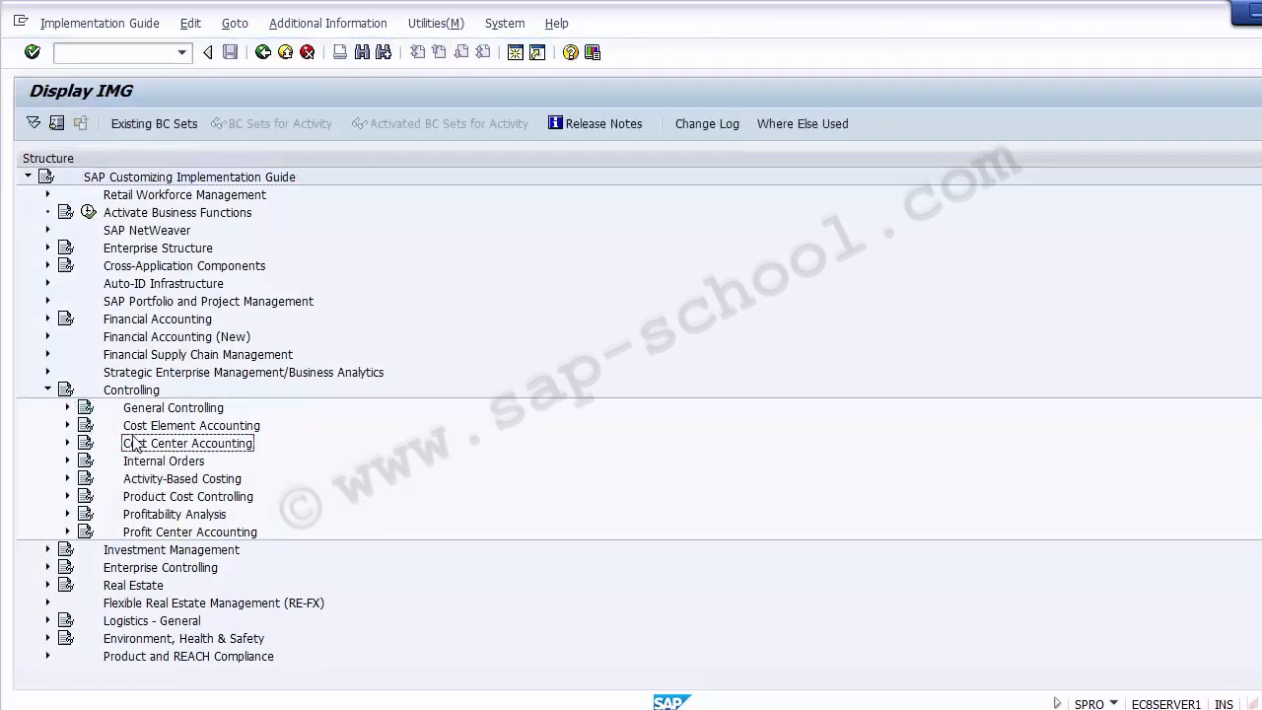
left_click(67, 442)
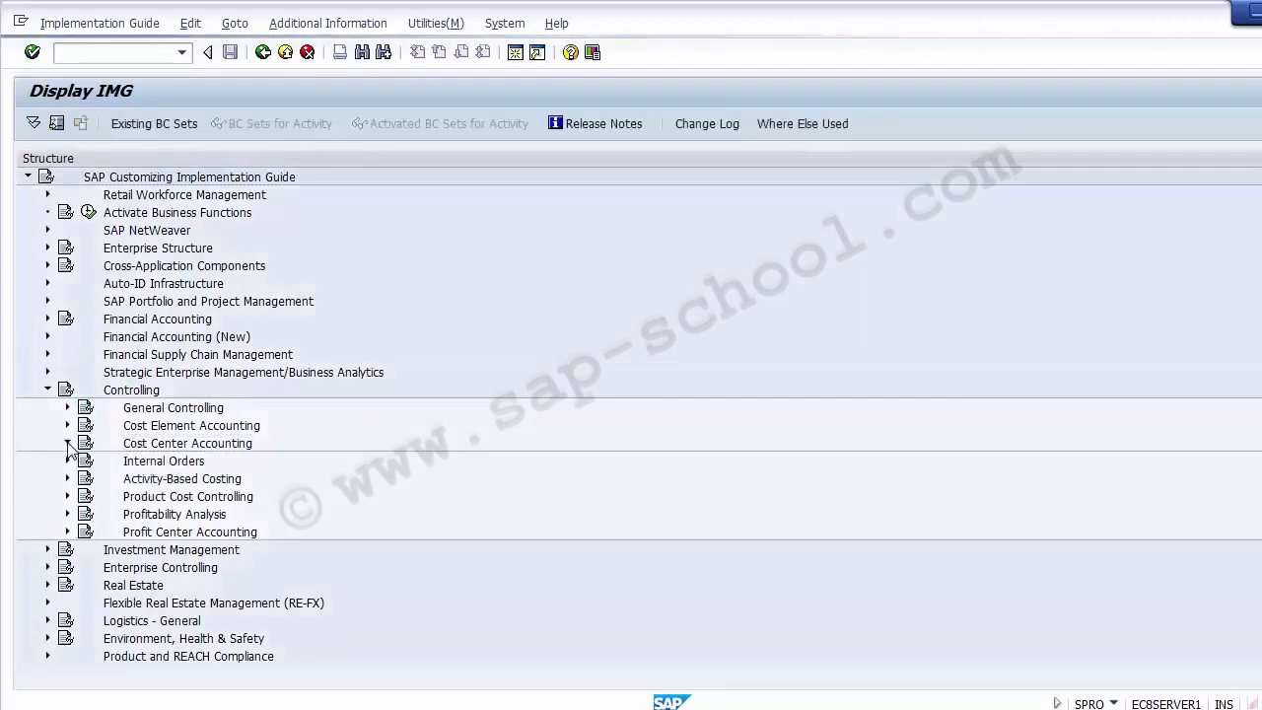
left_click(130, 514)
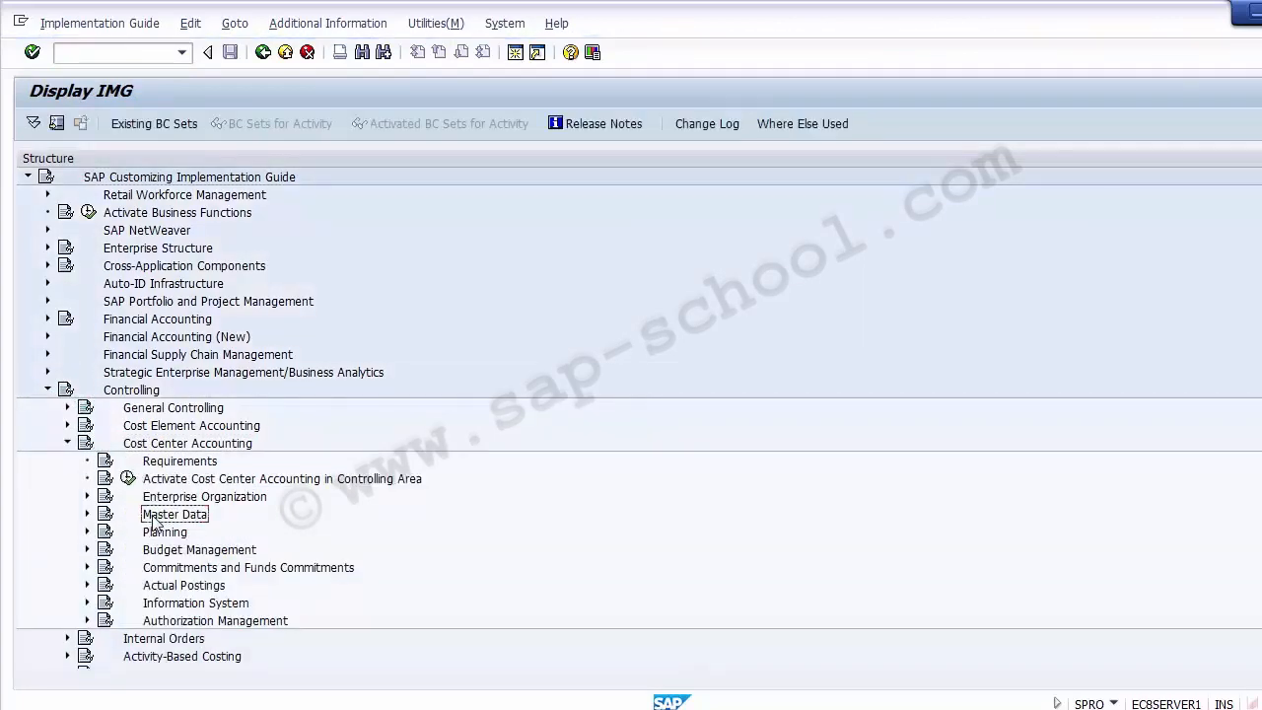
left_click(87, 513)
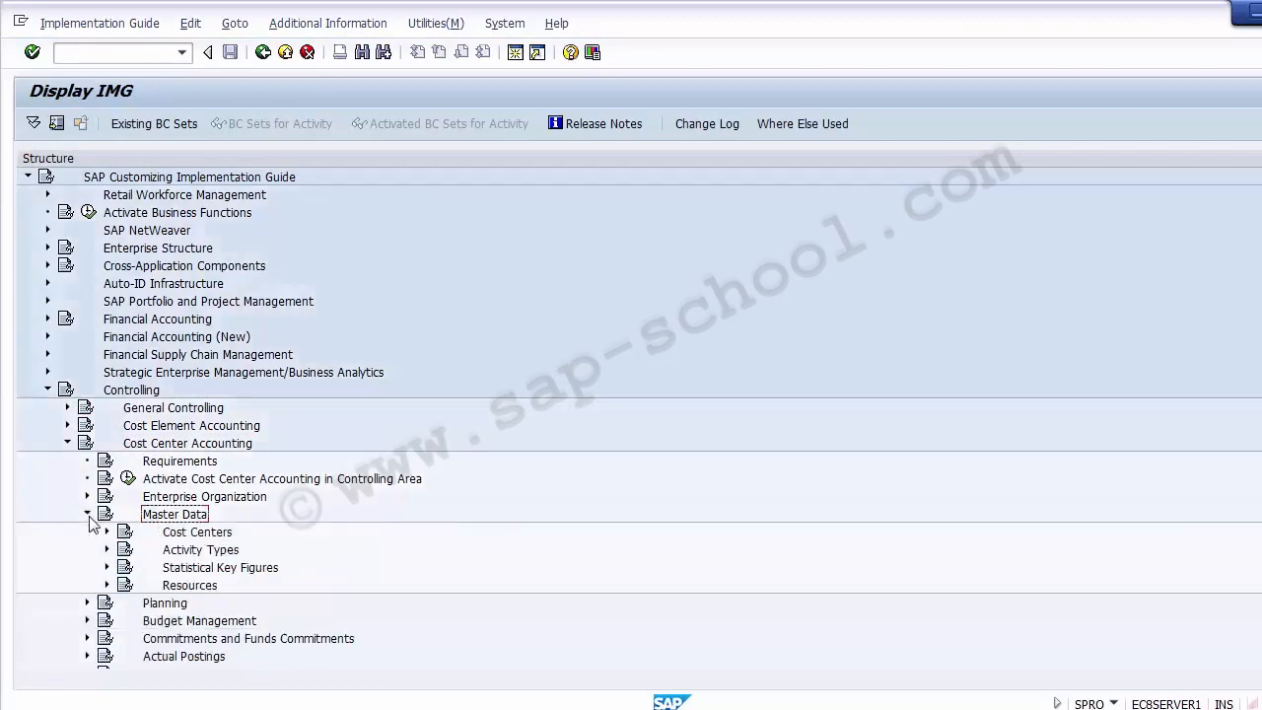
left_click(179, 533)
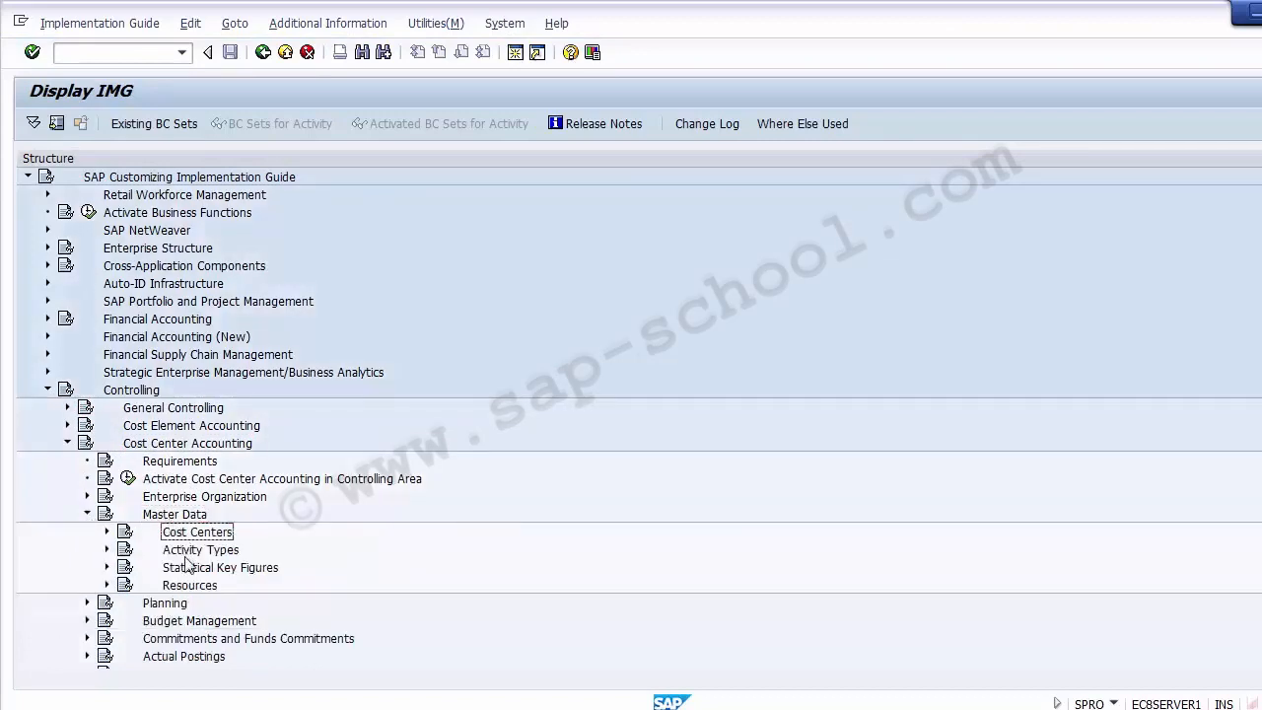
left_click(202, 550)
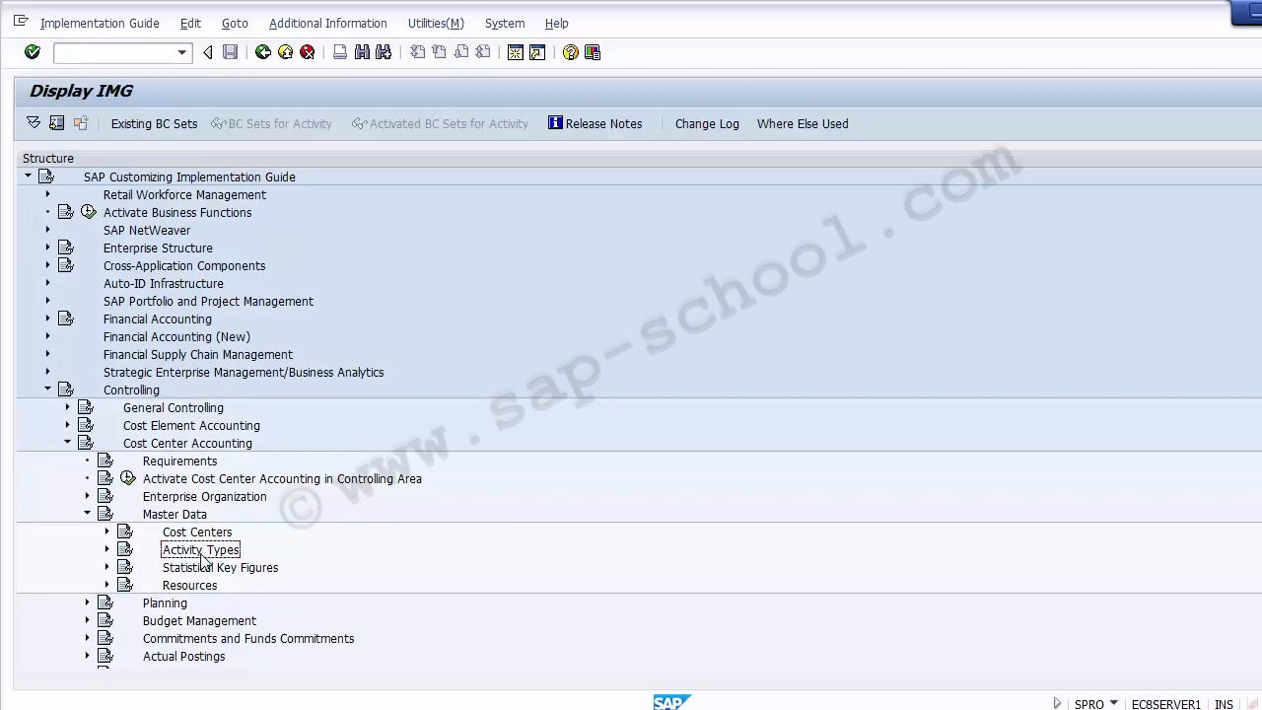
left_click(107, 549)
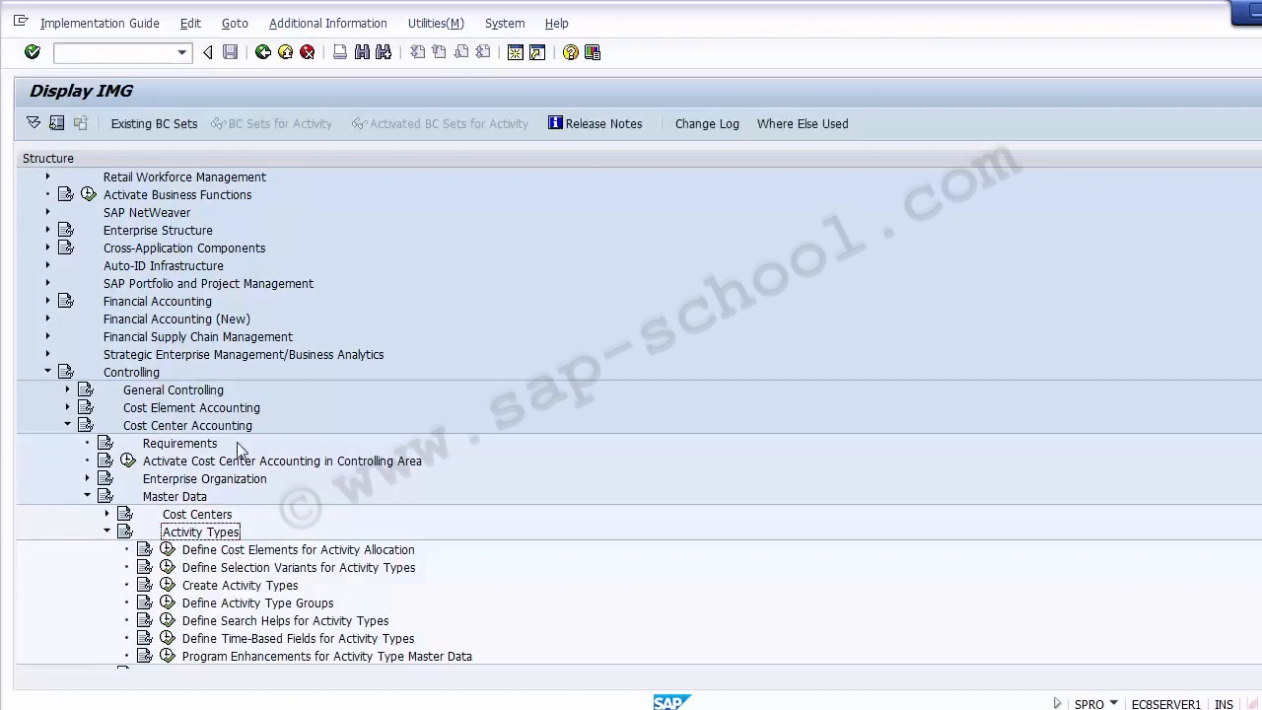
Execute Create Activity Types, choosing the Create Activity Type activity, and set the controlling area to Z100.
left_click(258, 586)
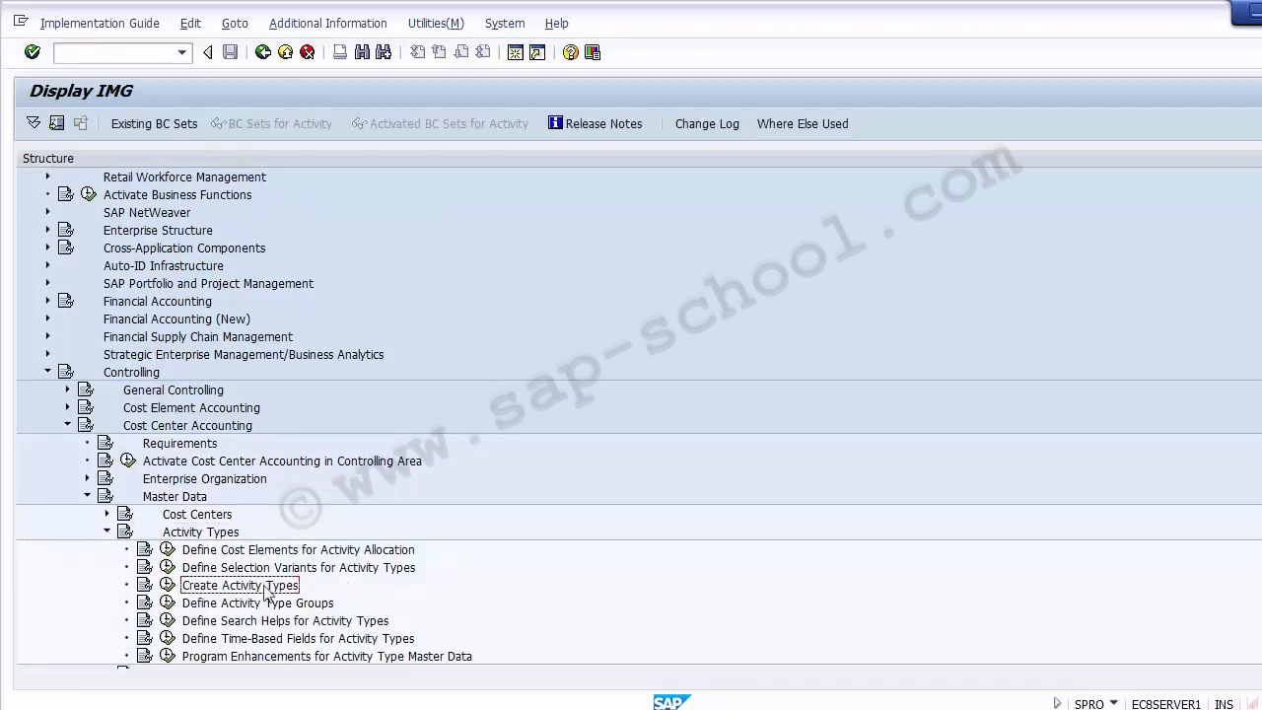
left_click(168, 589)
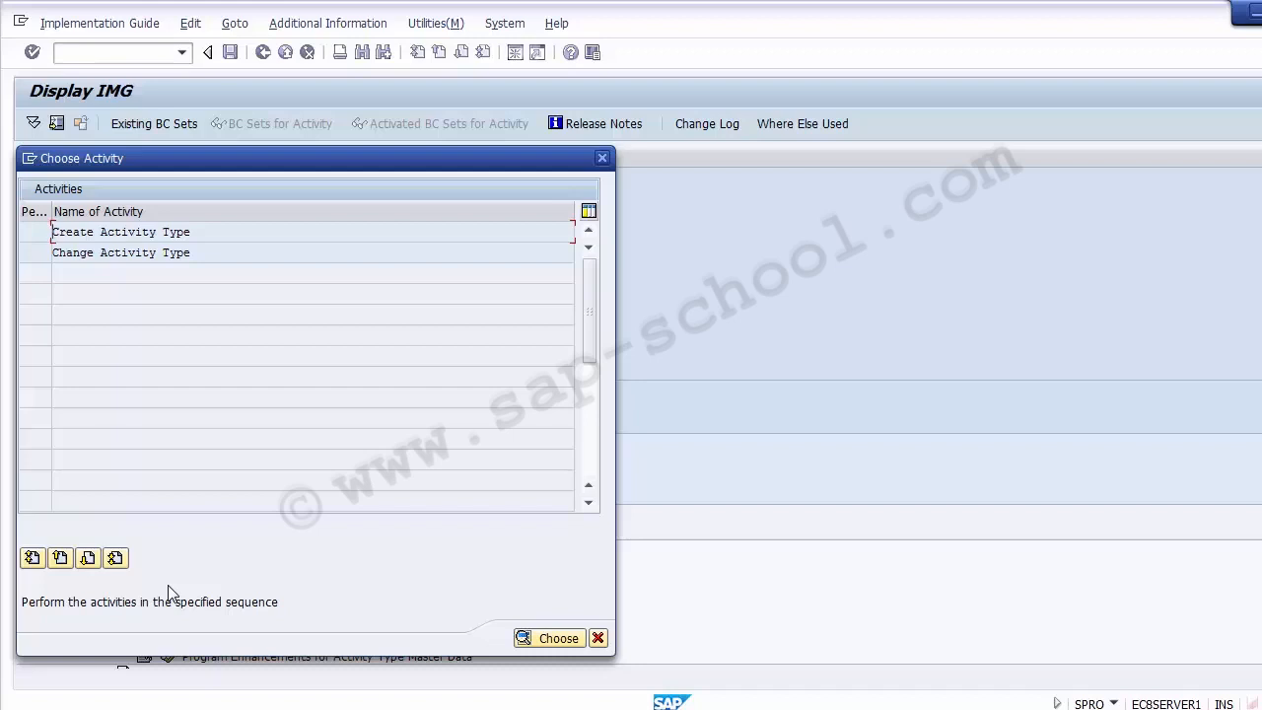
double_click(137, 234)
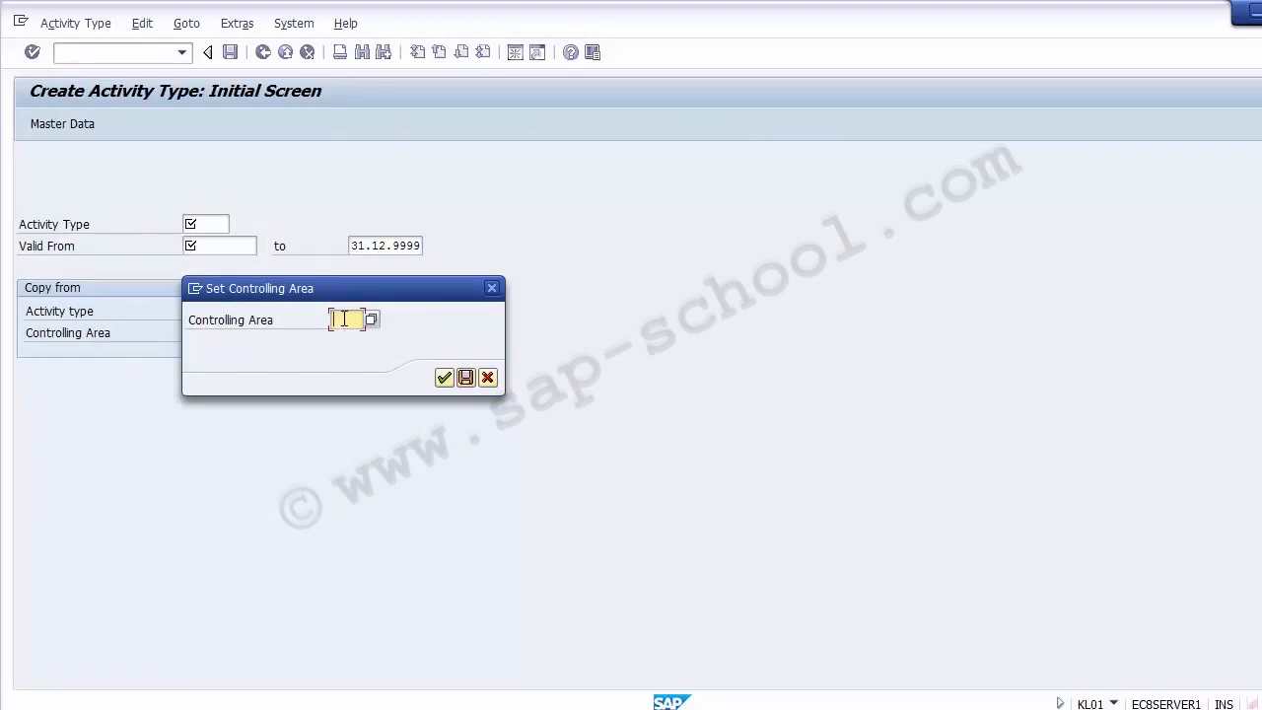
type("Z1")
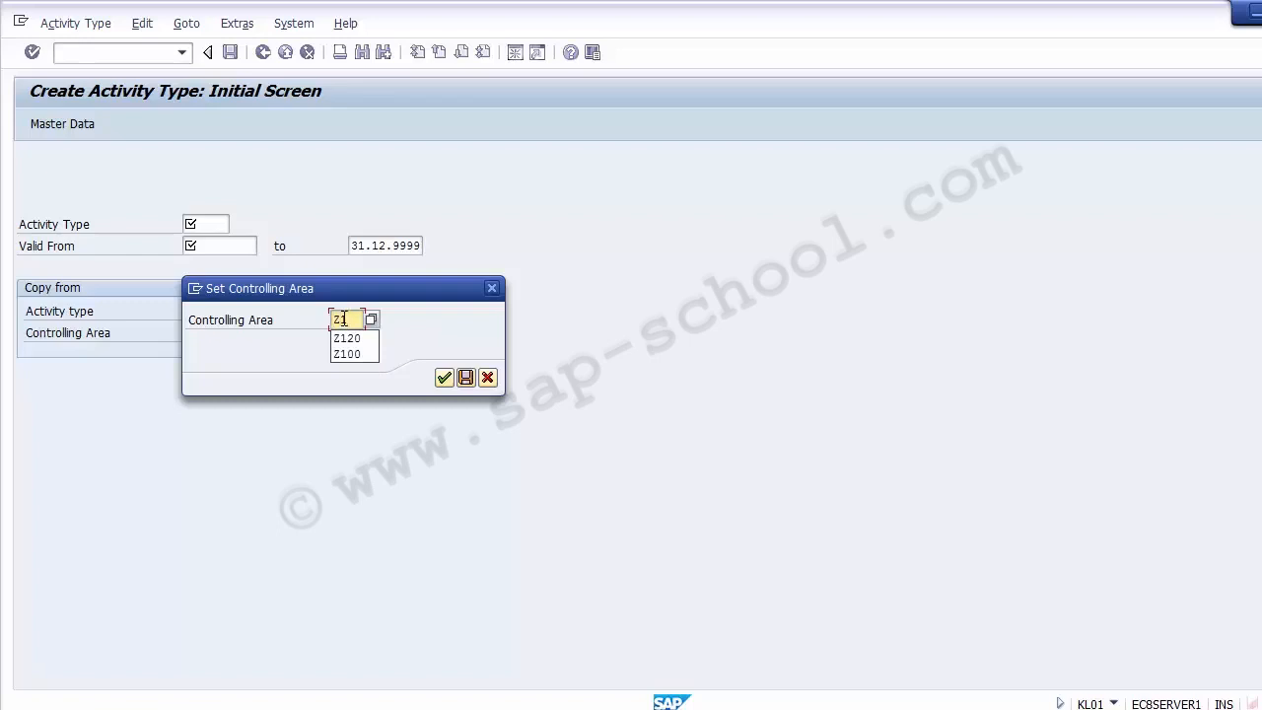
type("00")
key("Return")
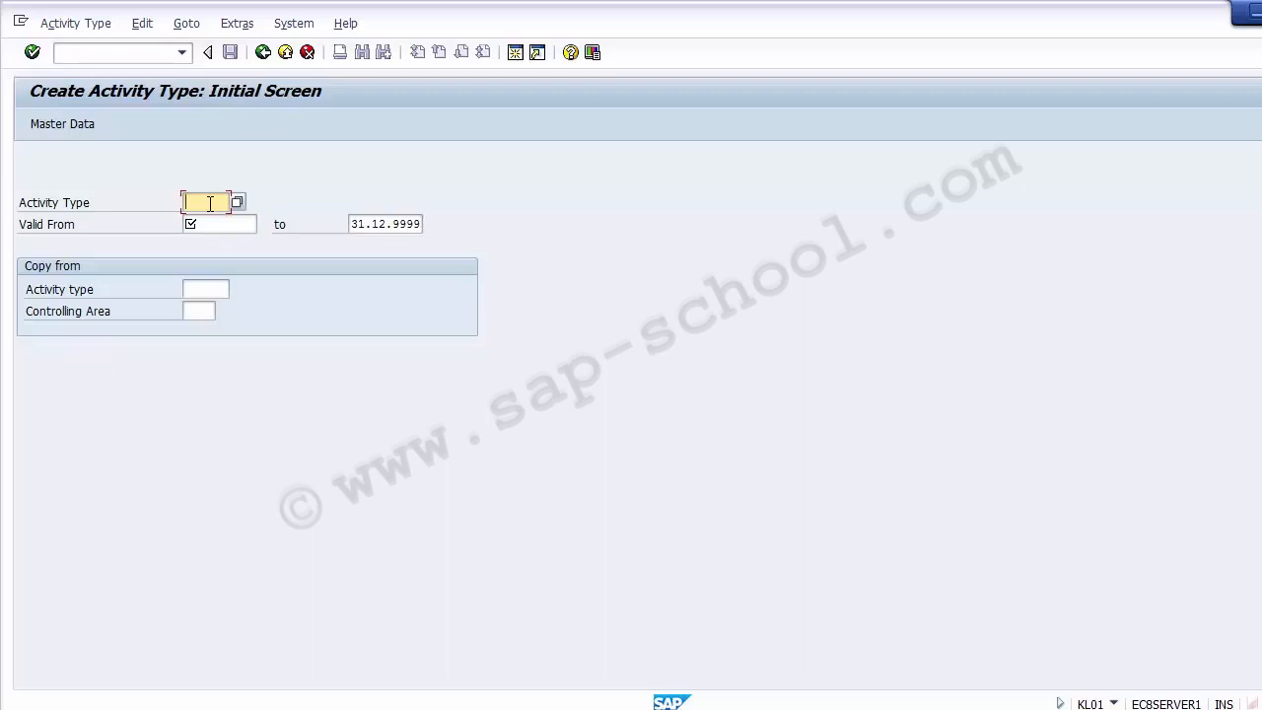
Enter activity type MTLBR with a valid-from date of 01.10.2014 and open its basic data screen.
type("M")
type("lab")
type("T")
key("Delete")
key("Delete")
key("Delete")
type("LBR")
left_click(233, 219)
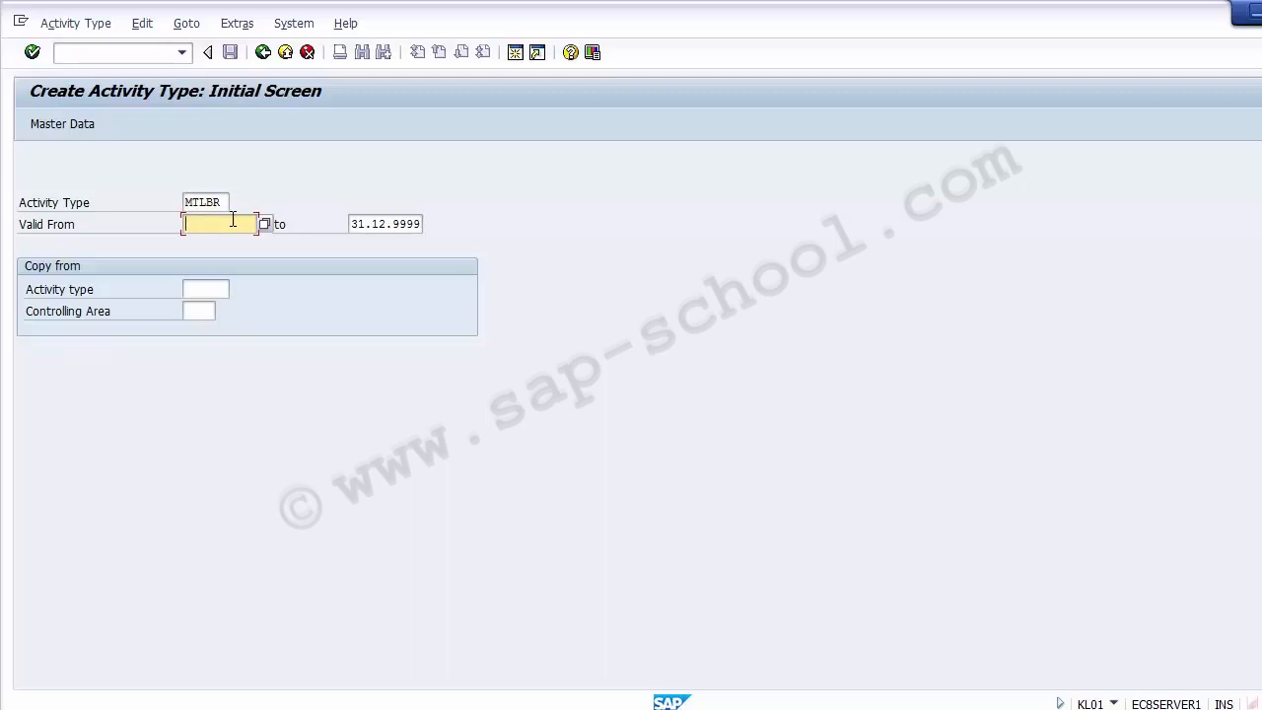
type("01102014")
key("Return")
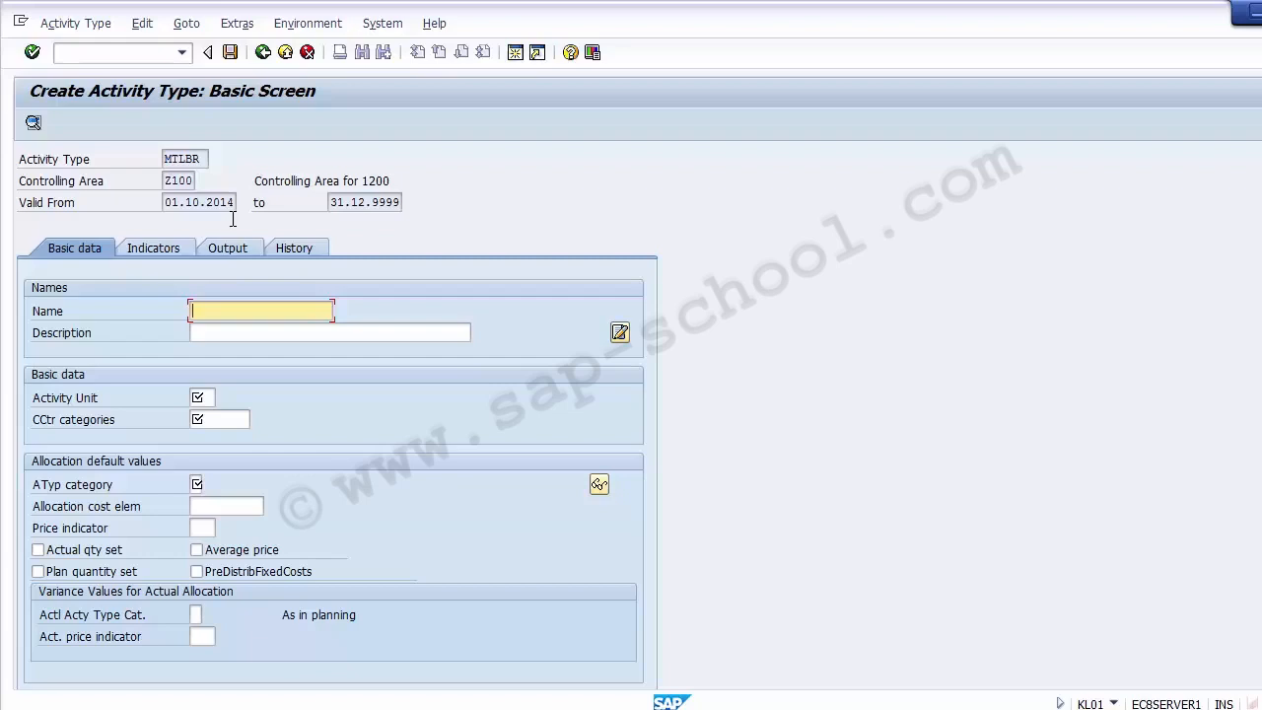
Enter "Materail Labour" as both the name and the description of activity type MTLBR.
left_click(226, 331)
left_click(217, 311)
type("Mat")
type("eria")
type("l Labour")
key("Tab")
type("Materail Labour")
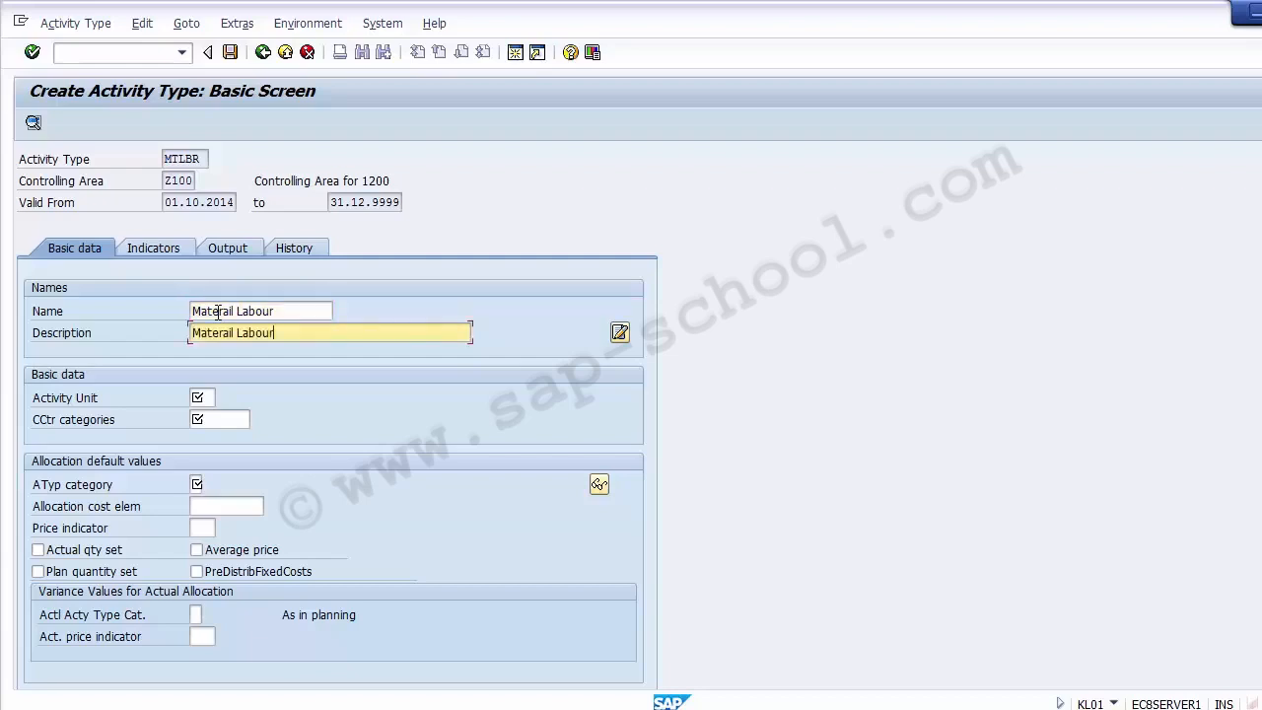
Open the list of possible Activity Unit values and look through the measurement units for a suitable one.
key("Tab")
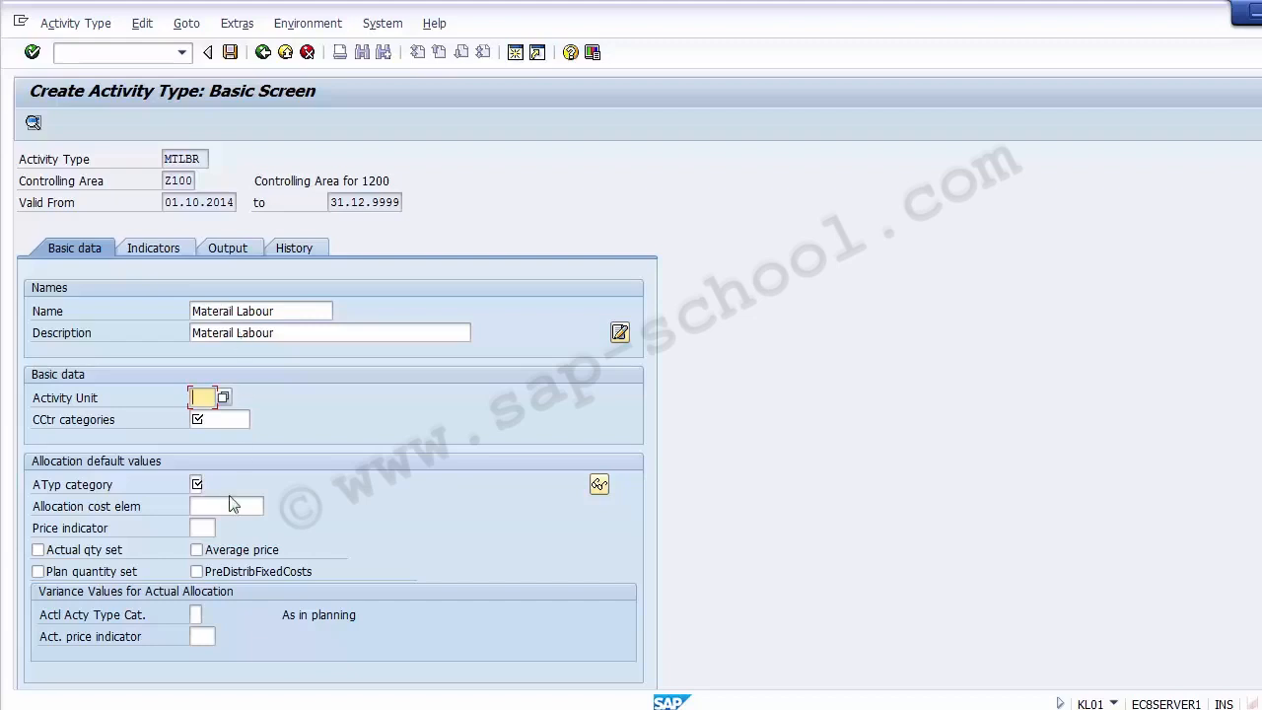
left_click(224, 399)
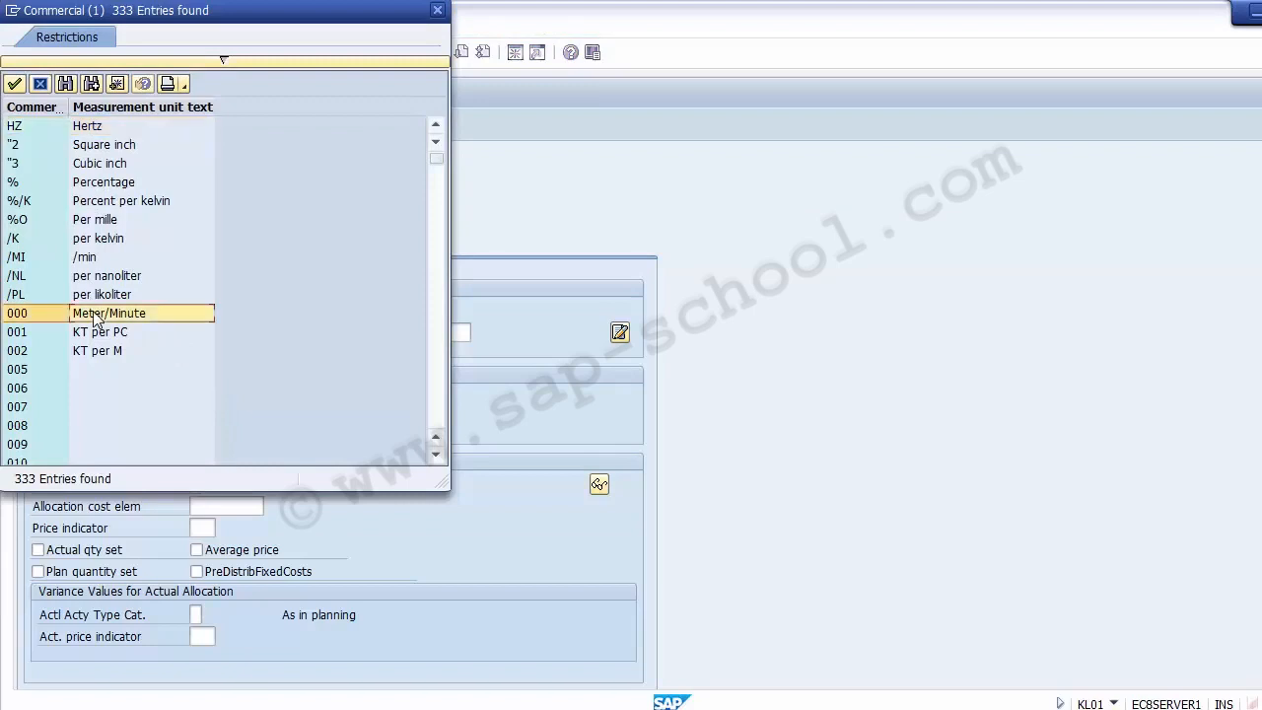
scroll(92, 315, "down", 3)
key("Down")
key("Down")
key("Down")
key("Down")
key("Down")
key("Down")
key("Down")
key("Down")
key("Down")
key("Down")
key("Down")
key("Down")
key("Down")
key("Down")
key("Down")
key("Down")
key("Down")
key("Down")
key("Down")
key("Down")
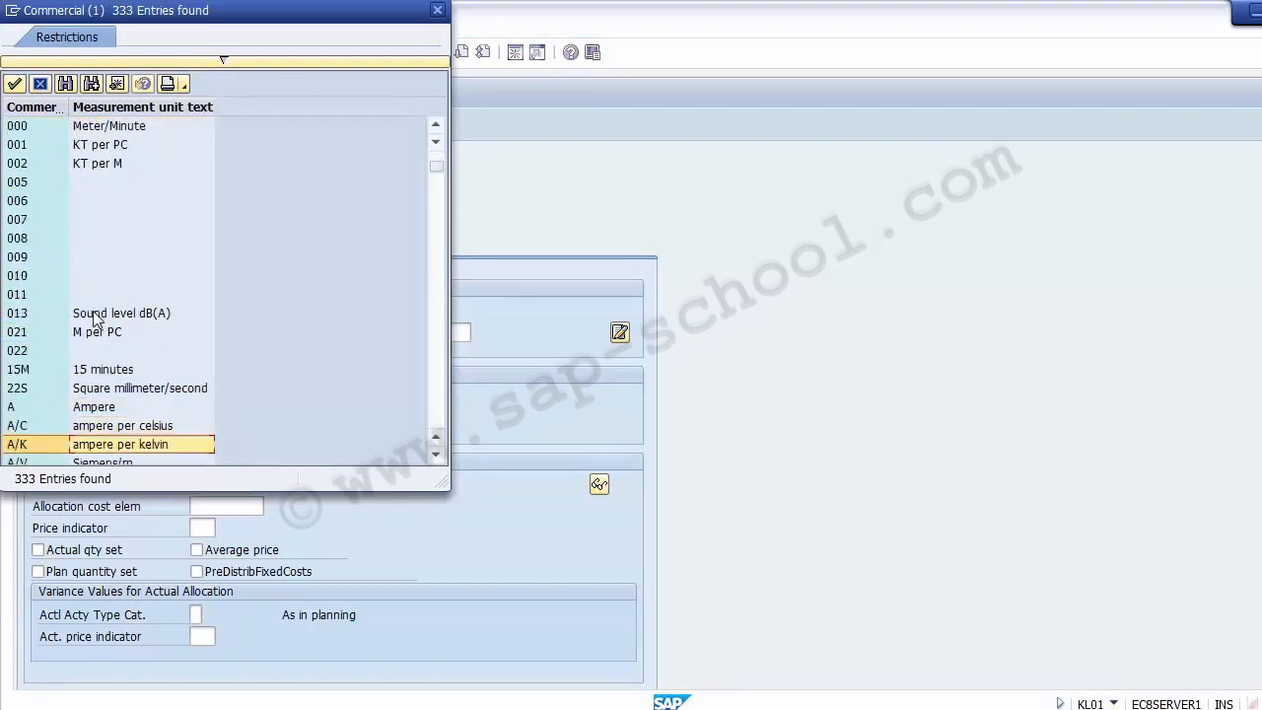
key("Down")
key("Down")
key("Down")
key("Down")
key("Down")
key("Down")
key("Down")
key("Down")
key("Down")
key("Down")
key("Down")
key("Down")
key("Down")
key("Down")
key("Down")
key("Down")
key("Down")
key("Down")
key("Down")
key("Down")
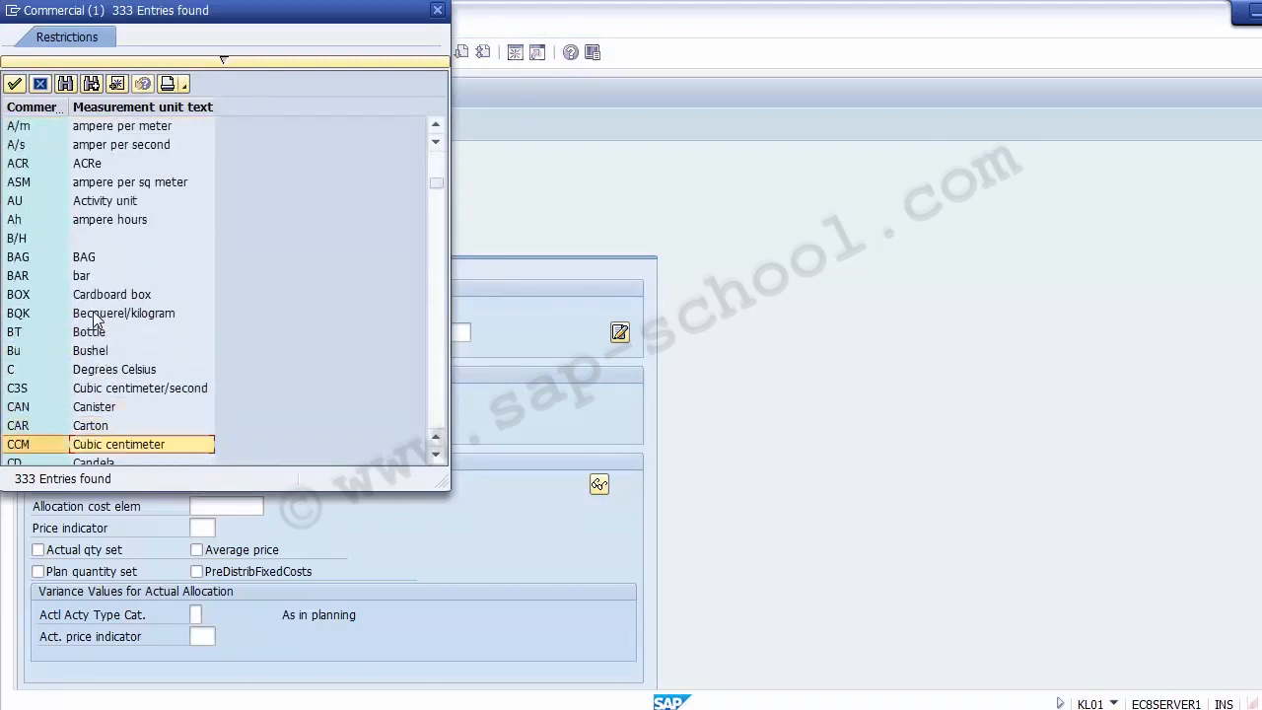
key("Down")
key("Down")
key("Down")
key("Down")
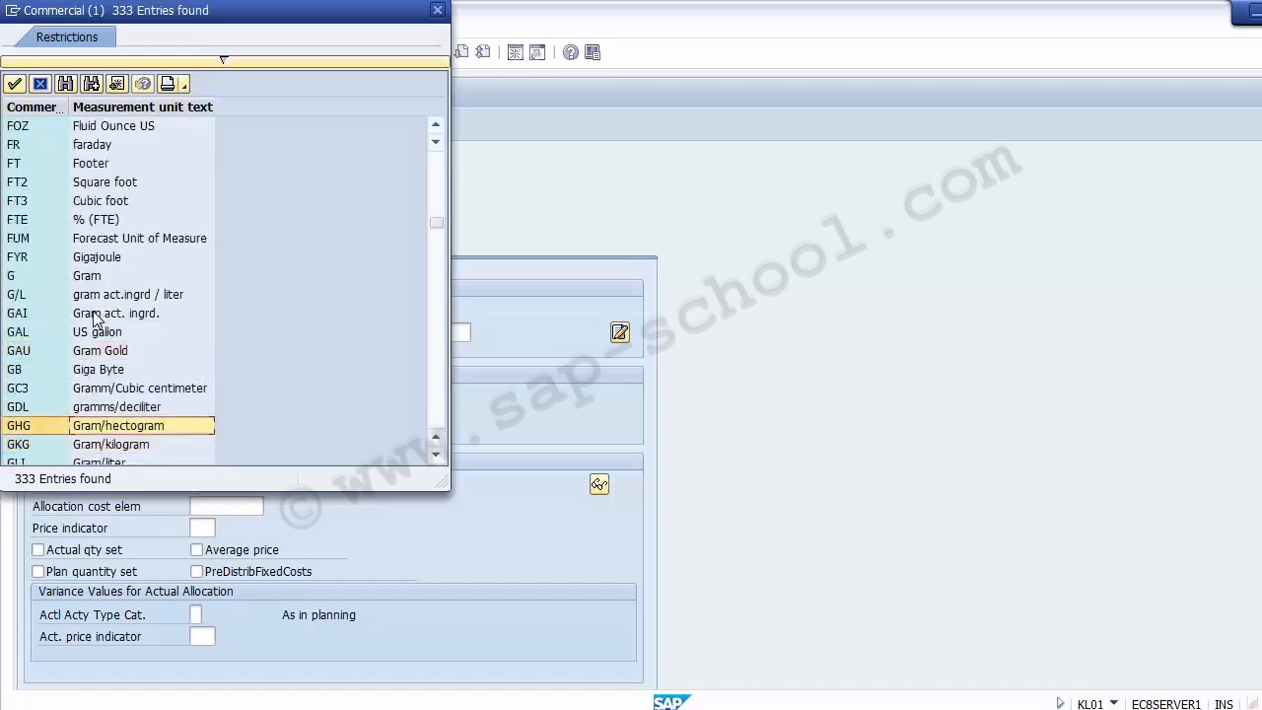
key("Up")
key("Up")
key("Up")
key("Up")
key("Up")
key("Up")
key("Up")
key("Up")
key("Up")
key("Up")
key("Up")
key("Up")
key("Up")
key("Up")
key("Up")
key("Up")
key("Up")
key("Up")
key("Up")
key("Up")
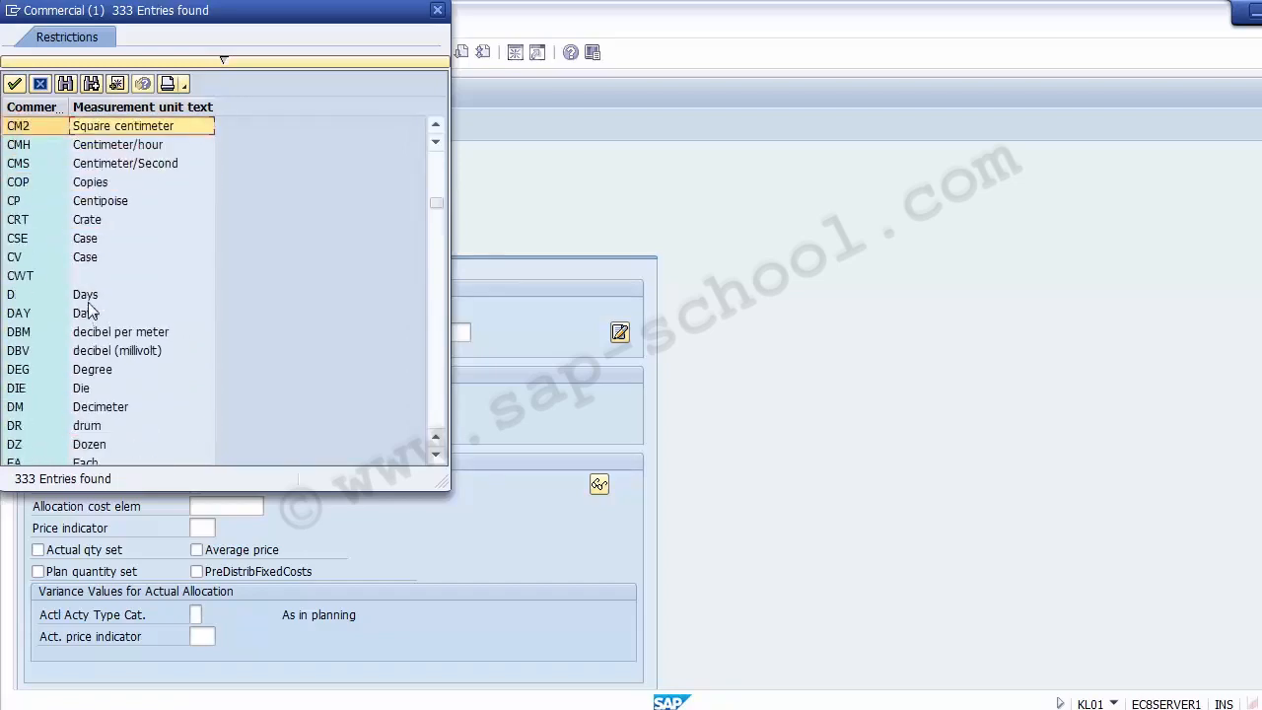
Search the measurement unit list for "Hour" and for "Hourhours".
left_click(67, 85)
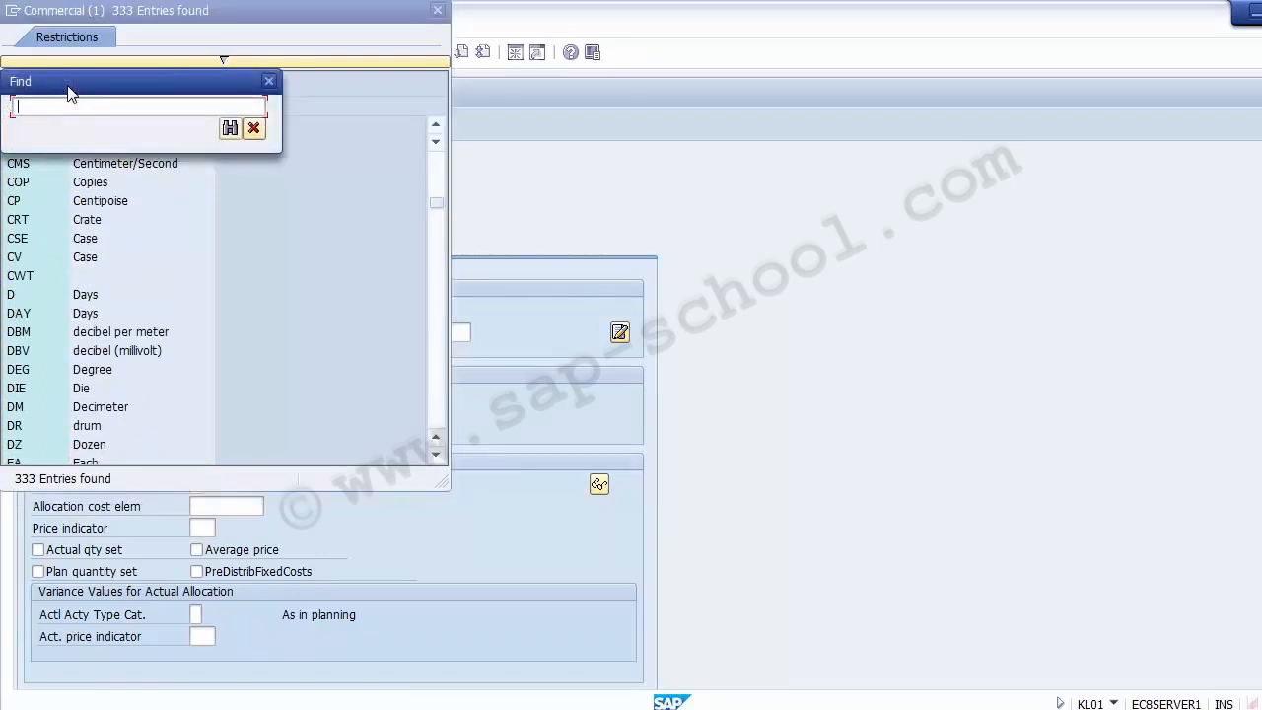
type("Hour")
key("Return")
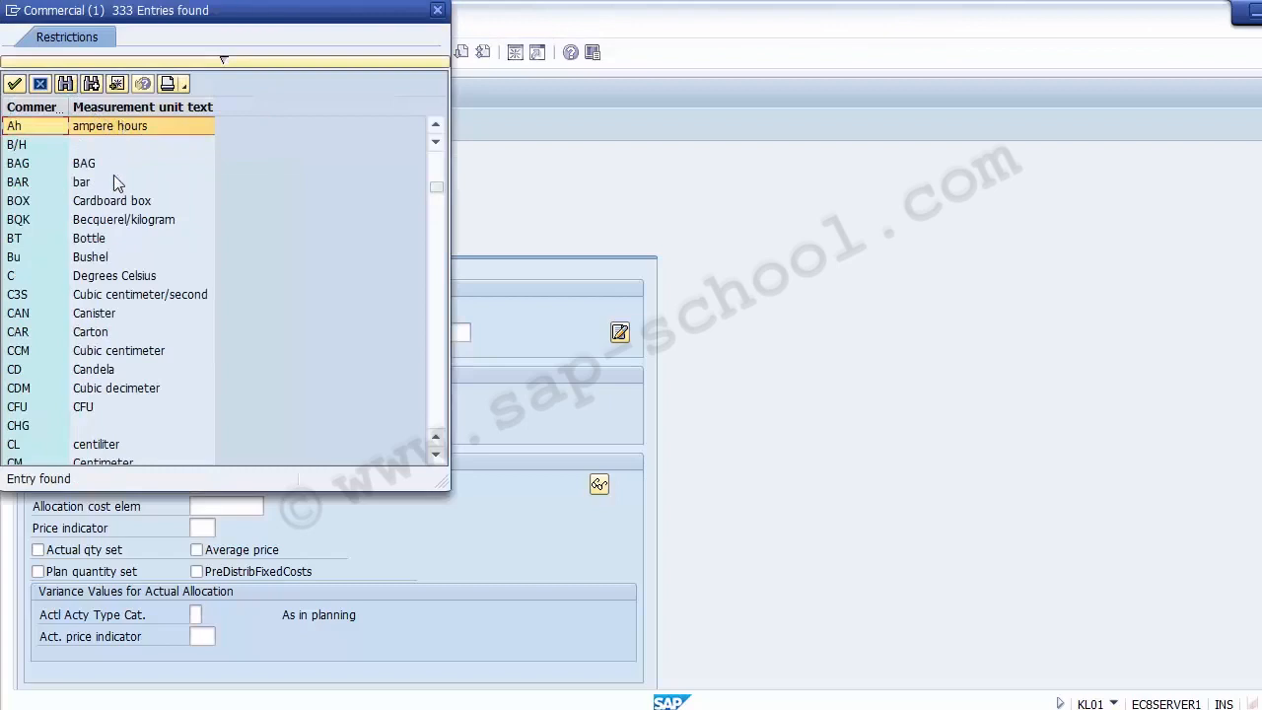
left_click(65, 84)
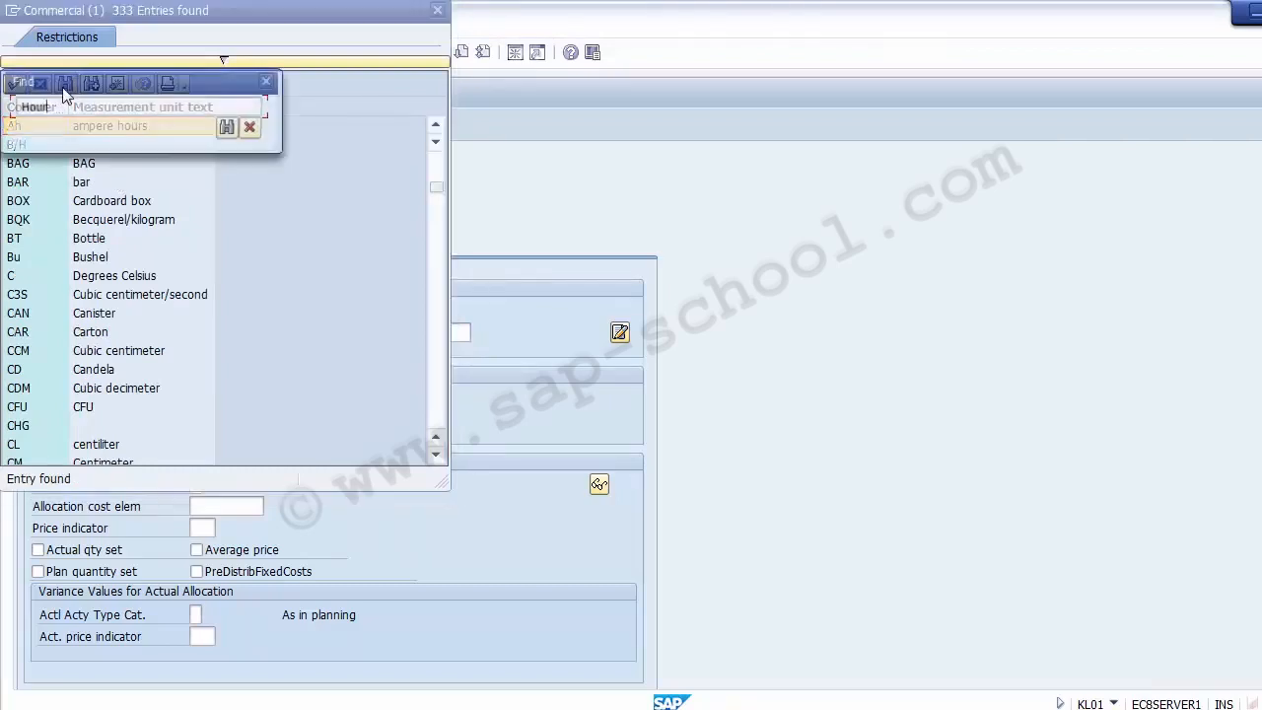
type("hours")
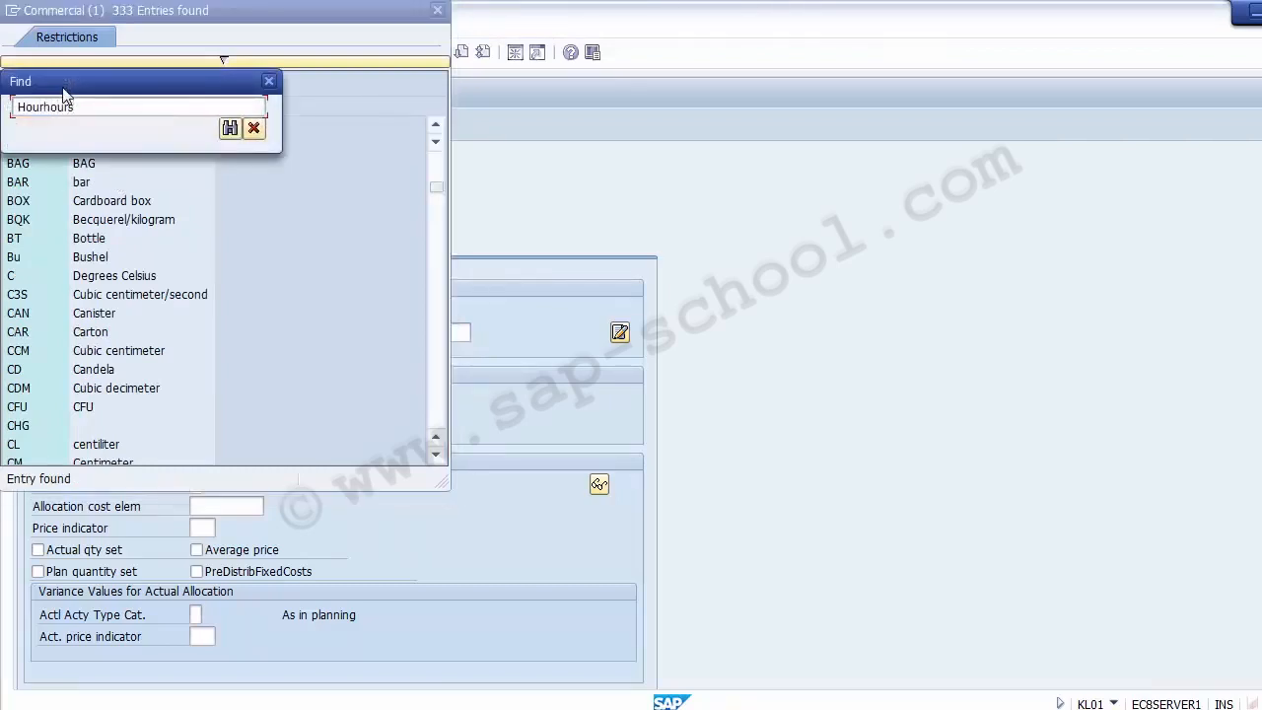
key("Return")
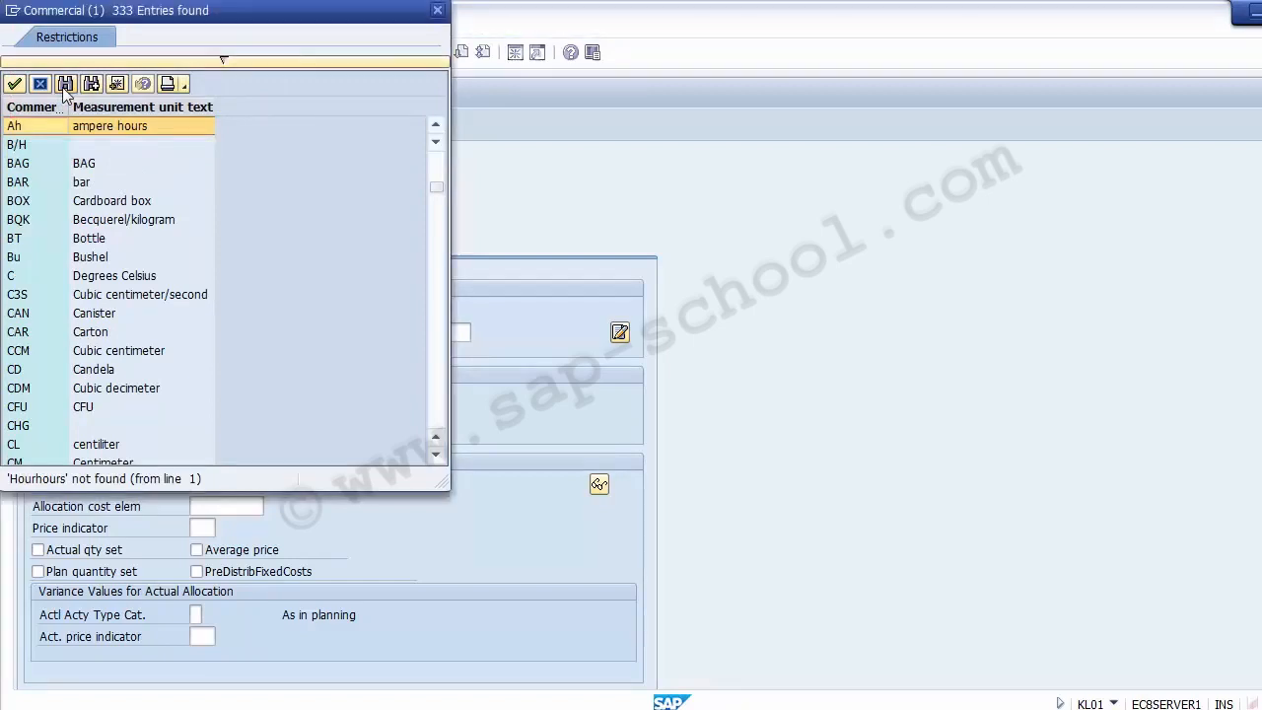
Look through the measurement units from centiliter onward for an hour unit.
left_click(144, 449)
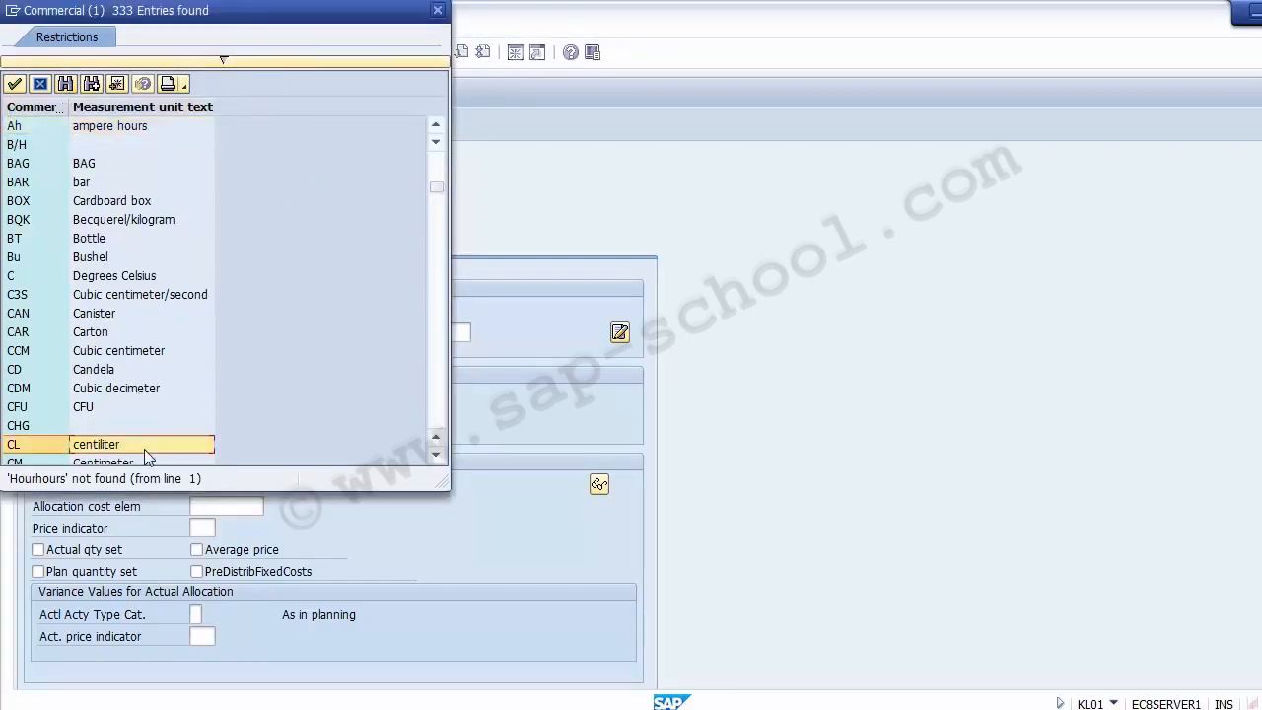
key("Down")
key("Down")
key("Down")
key("Down")
key("Down")
key("Down")
key("Down")
key("Down")
key("Down")
key("Down")
key("Down")
key("Down")
key("Down")
key("Down")
key("Down")
key("Down")
key("Down")
key("Down")
key("Down")
key("Down")
key("Down")
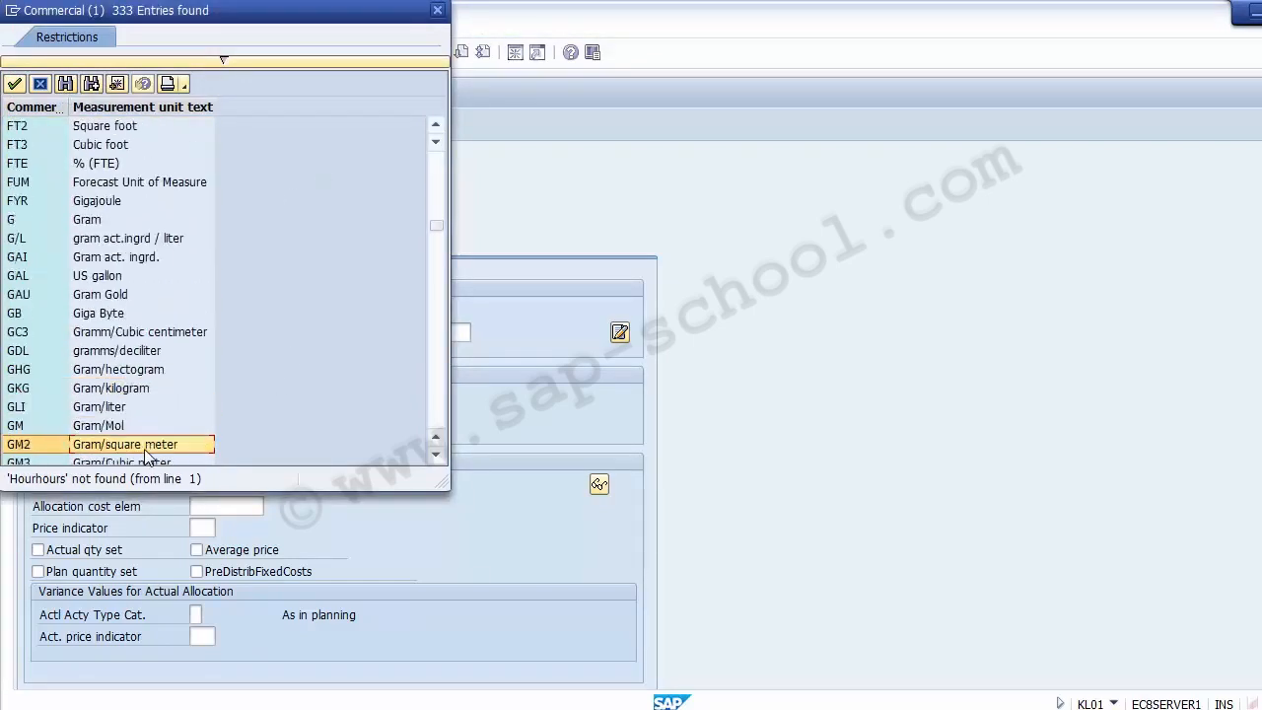
Sort the measurement units by commercial code and choose HR (Hours) as the Activity Unit.
left_click(40, 109)
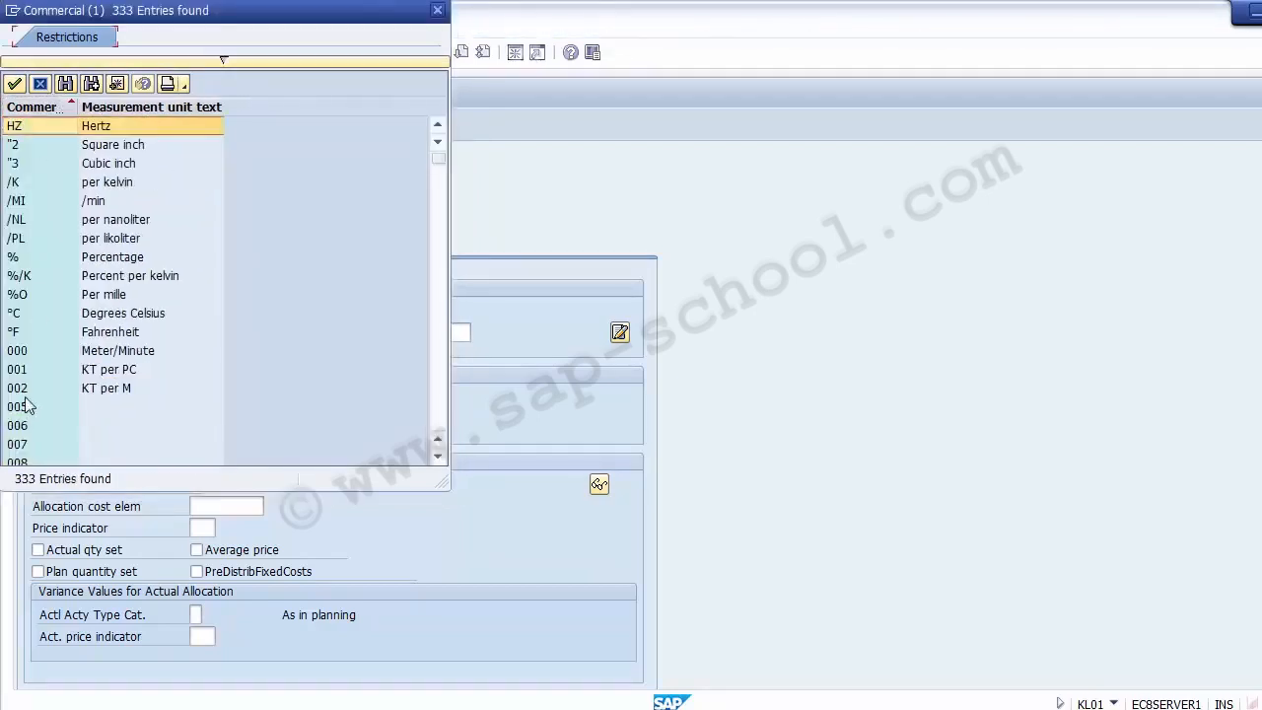
left_click(28, 406)
key("Down")
key("Down")
key("Down")
key("Down")
key("Down")
key("Down")
key("Down")
key("Down")
key("Down")
key("Down")
key("Down")
key("Down")
key("Down")
key("Down")
key("Down")
key("Down")
key("Down")
key("Down")
key("Down")
key("Down")
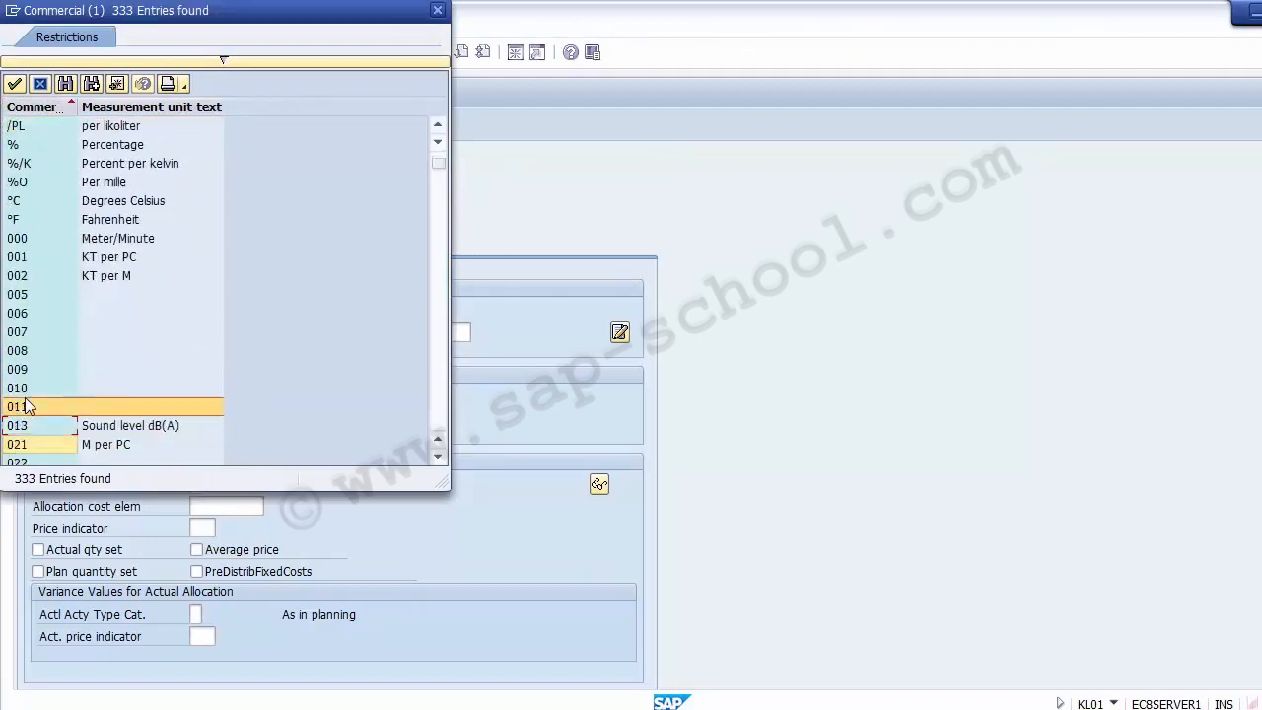
key("Down")
key("Down")
key("Down")
key("Down")
key("Down")
key("Down")
key("Down")
key("Down")
key("Down")
key("Down")
key("Down")
key("Down")
key("Down")
key("Down")
key("Down")
key("Down")
key("Down")
key("Down")
key("Down")
key("Down")
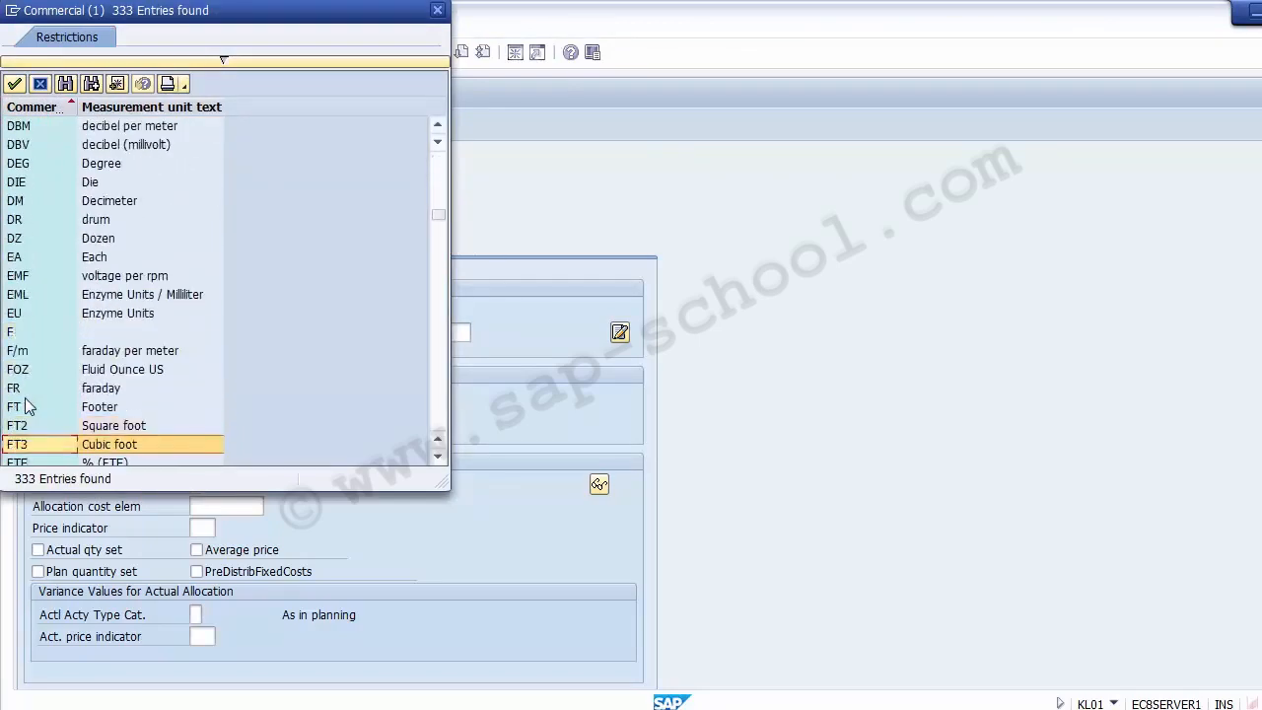
key("Down")
key("Down")
key("Down")
key("Down")
key("Down")
key("Down")
key("Down")
key("Down")
key("Down")
key("Down")
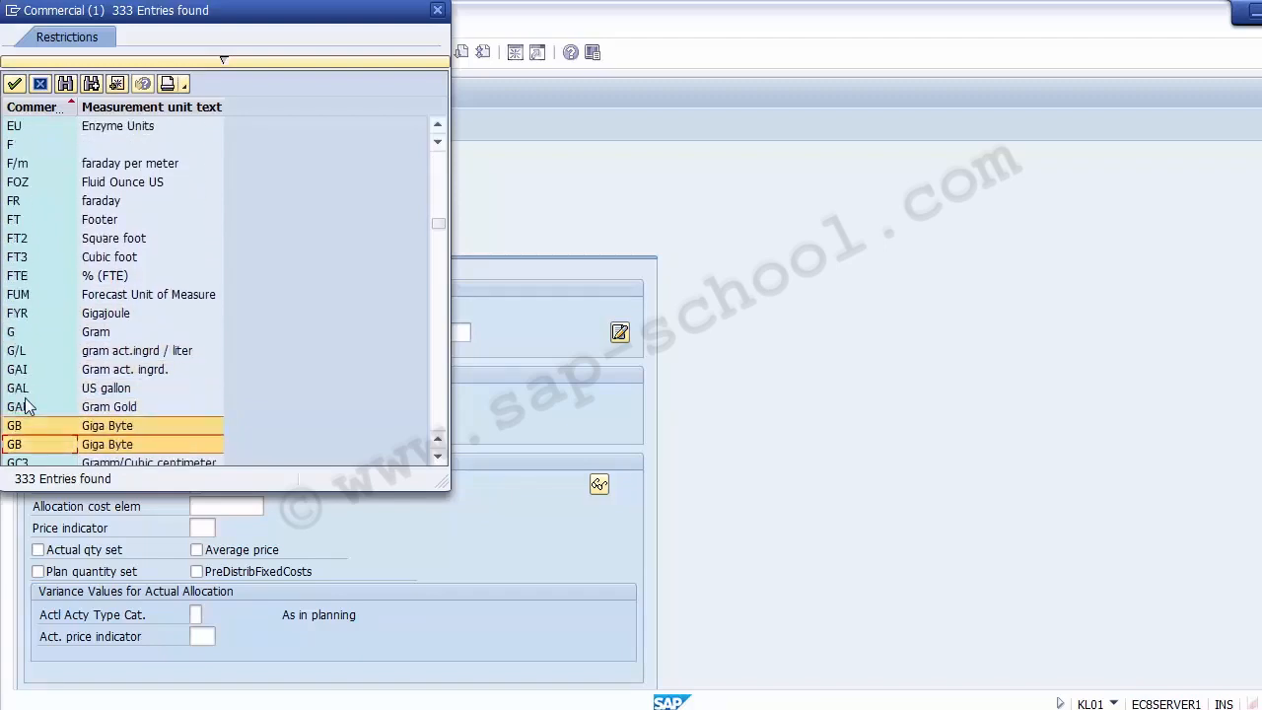
key("Down")
key("Down")
key("Down")
key("Down")
key("Down")
key("Down")
key("Down")
key("Down")
key("Down")
key("Down")
key("Down")
key("Down")
key("Down")
key("Down")
key("Down")
key("Down")
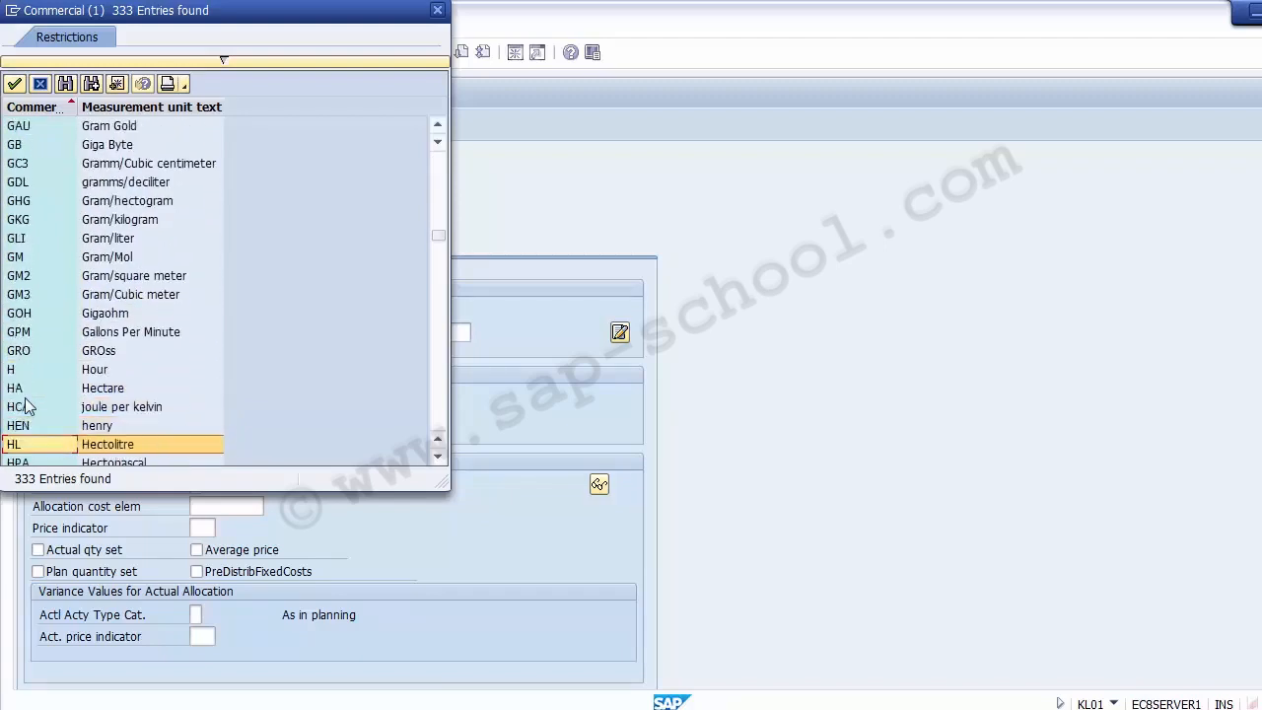
key("Down")
key("Down")
key("Down")
key("Up")
key("Down")
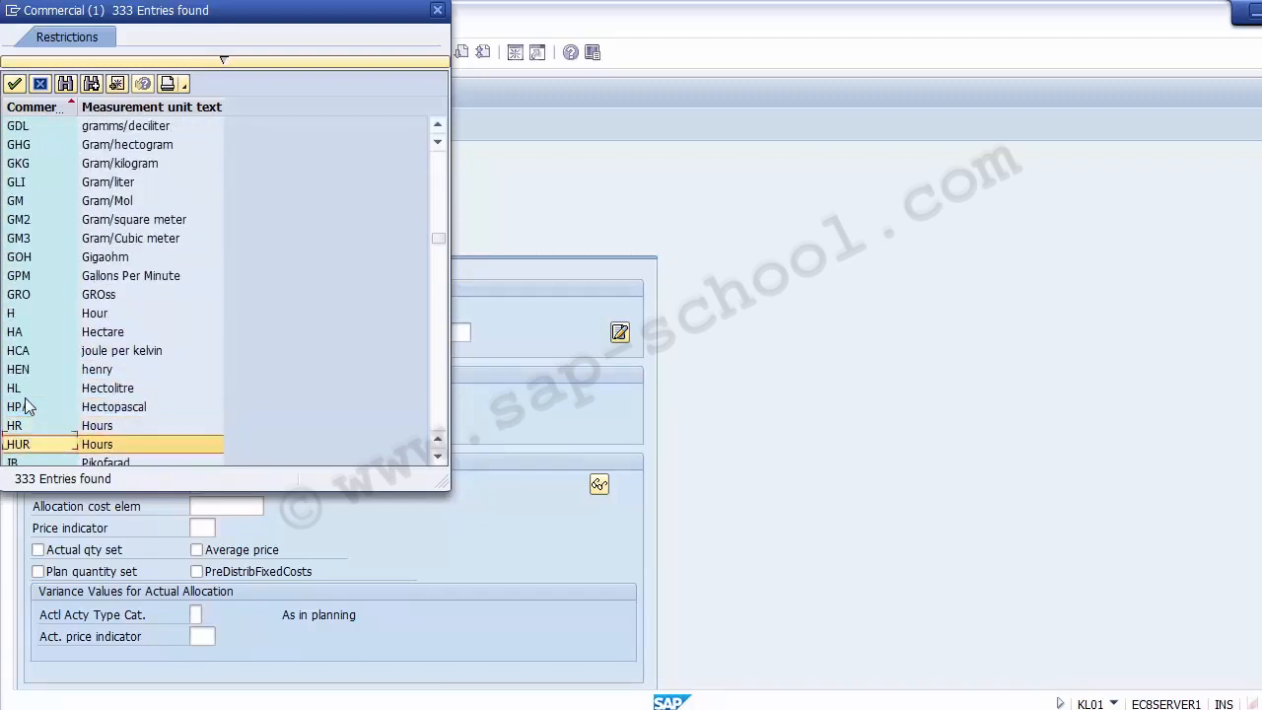
key("Down")
key("Down")
key("Up")
key("Up")
key("Up")
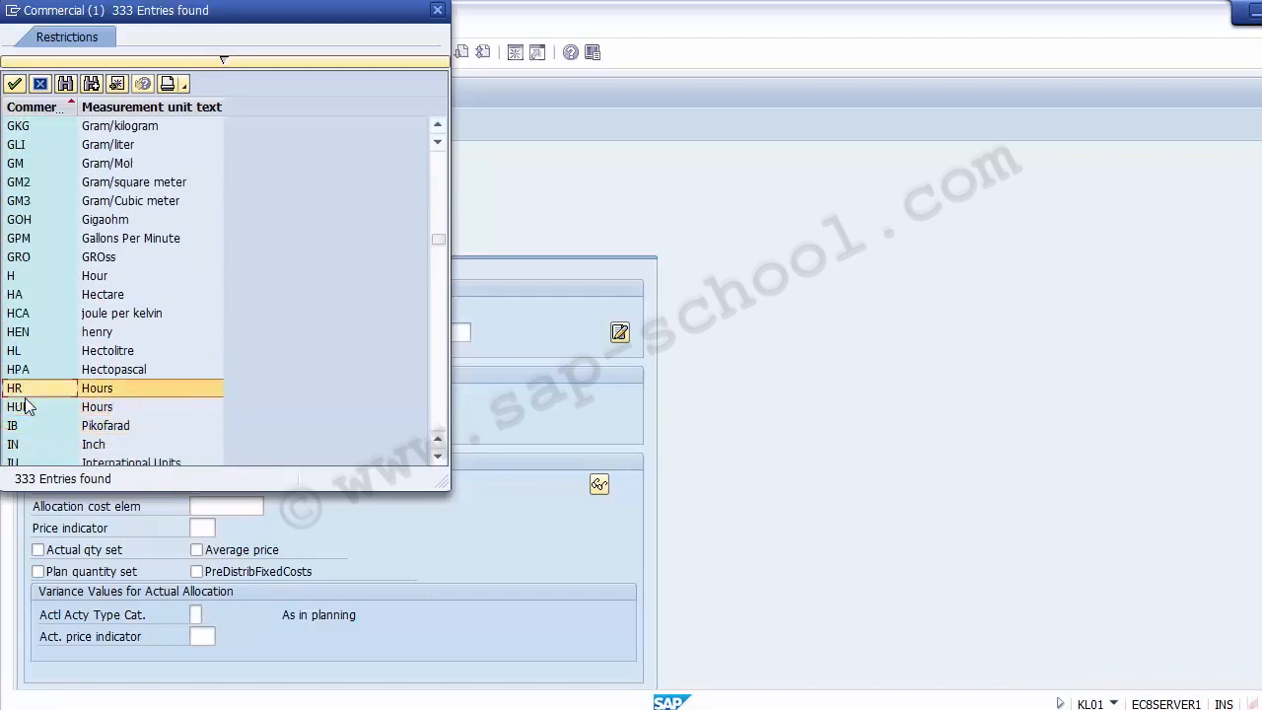
double_click(102, 389)
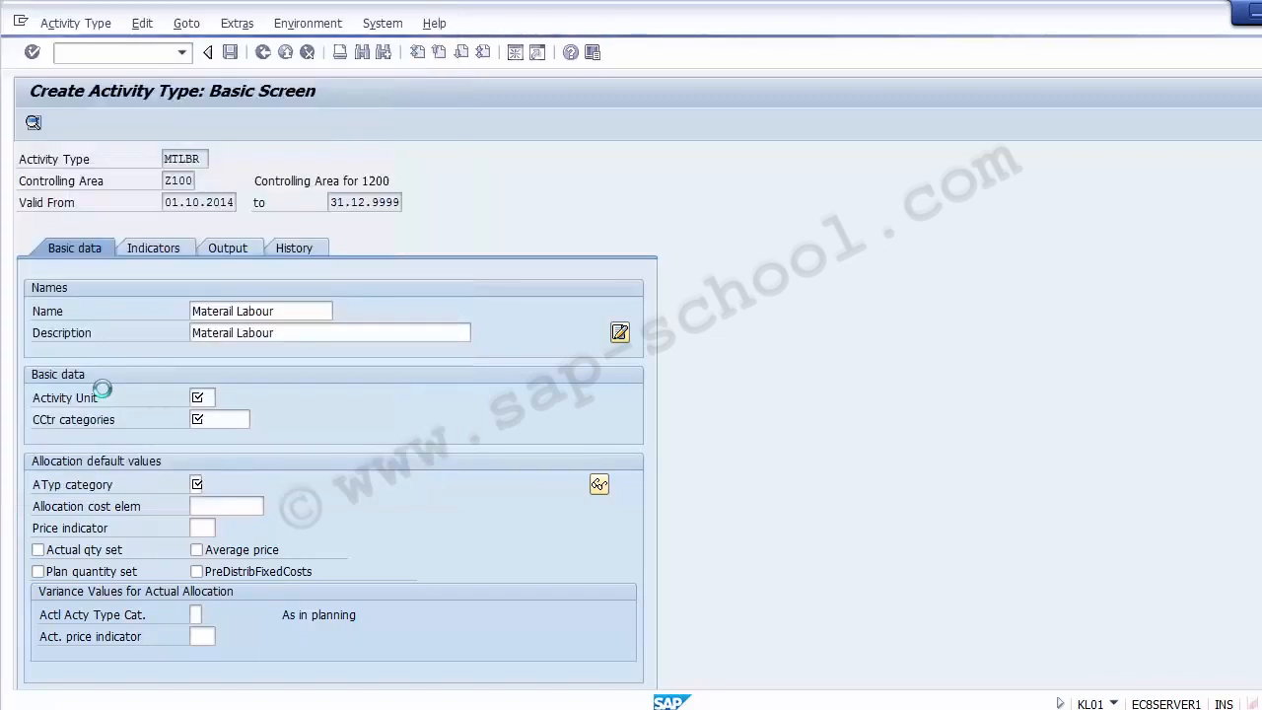
Set the cost center category of the activity type to 1 Production.
left_click(211, 421)
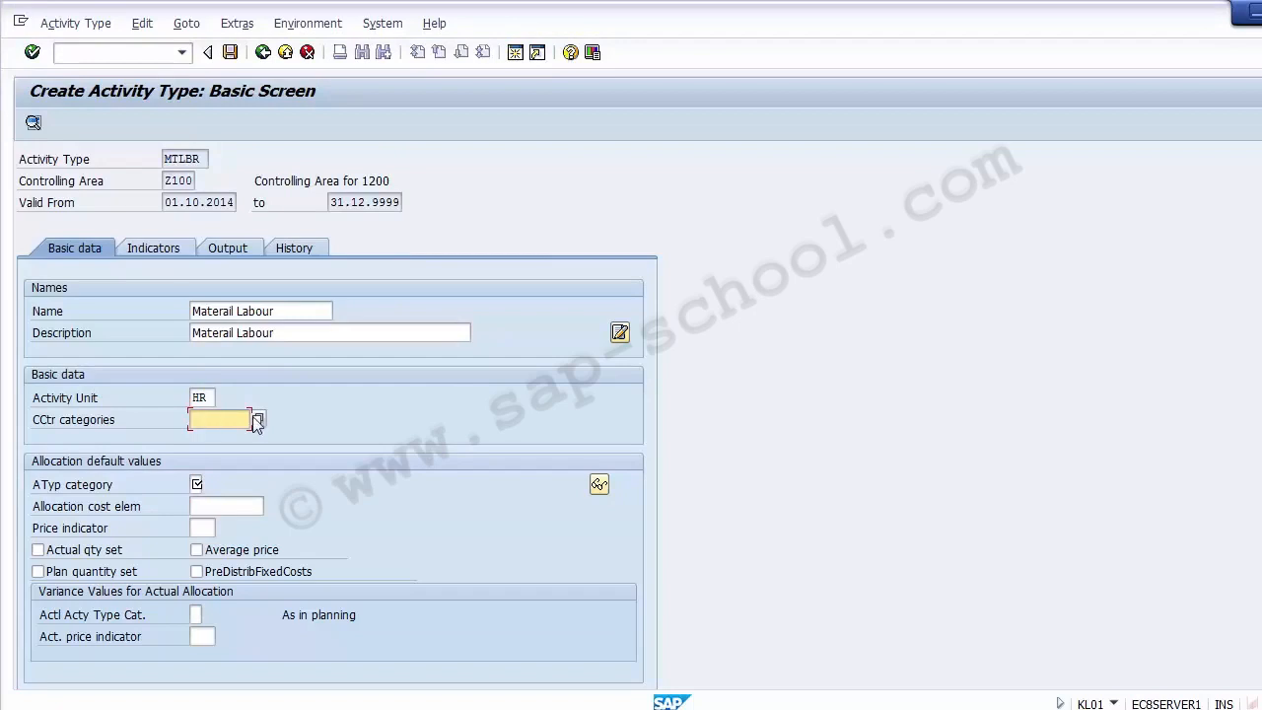
left_click(258, 421)
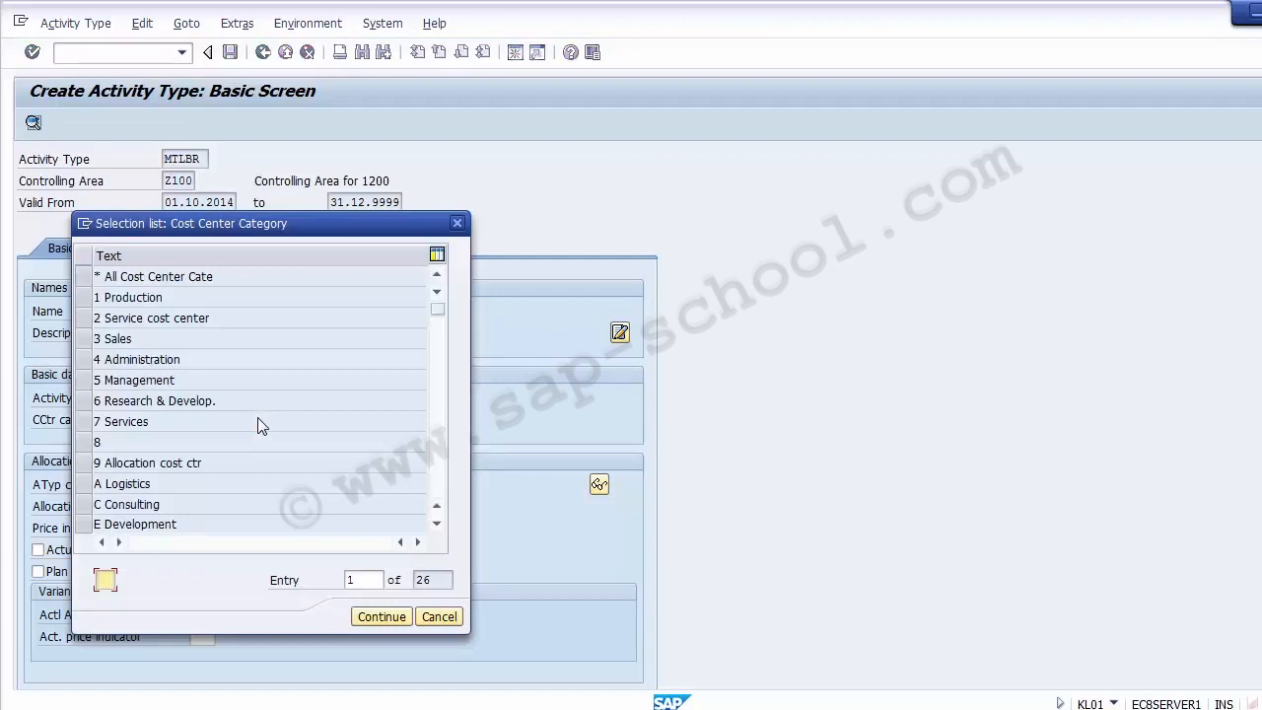
left_click_drag(155, 223, 488, 212)
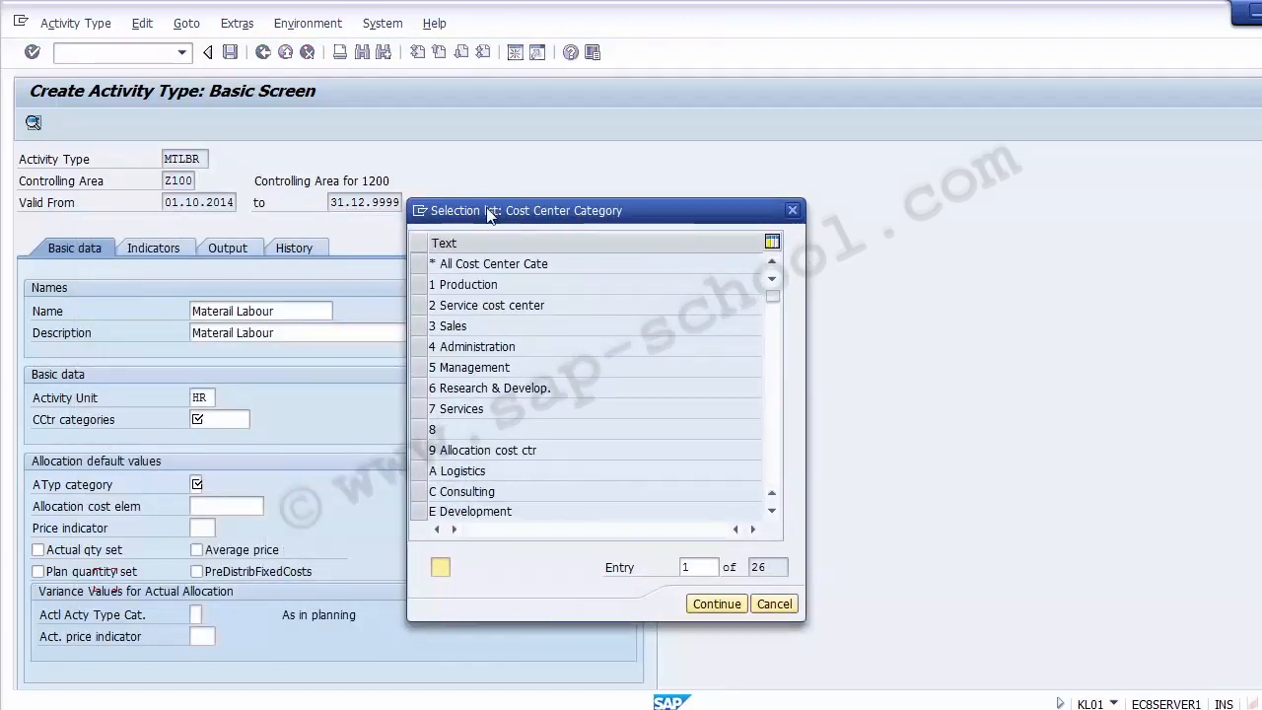
left_click(421, 286)
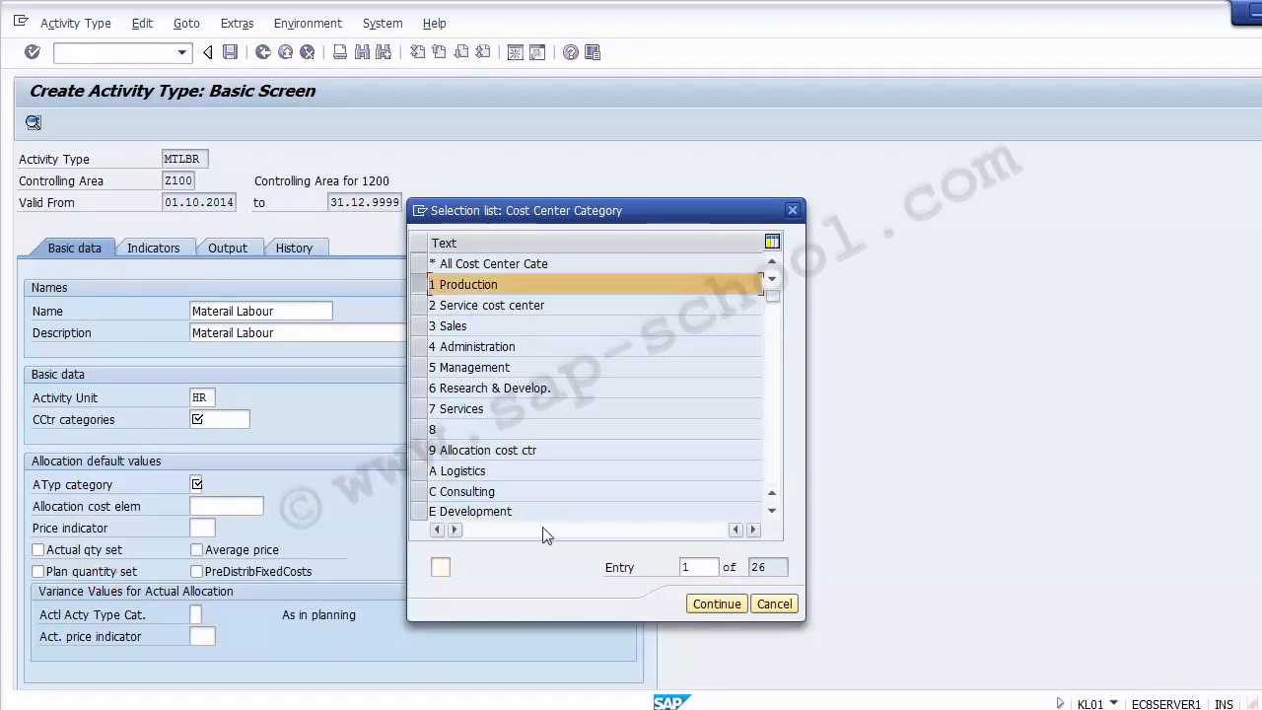
left_click(706, 607)
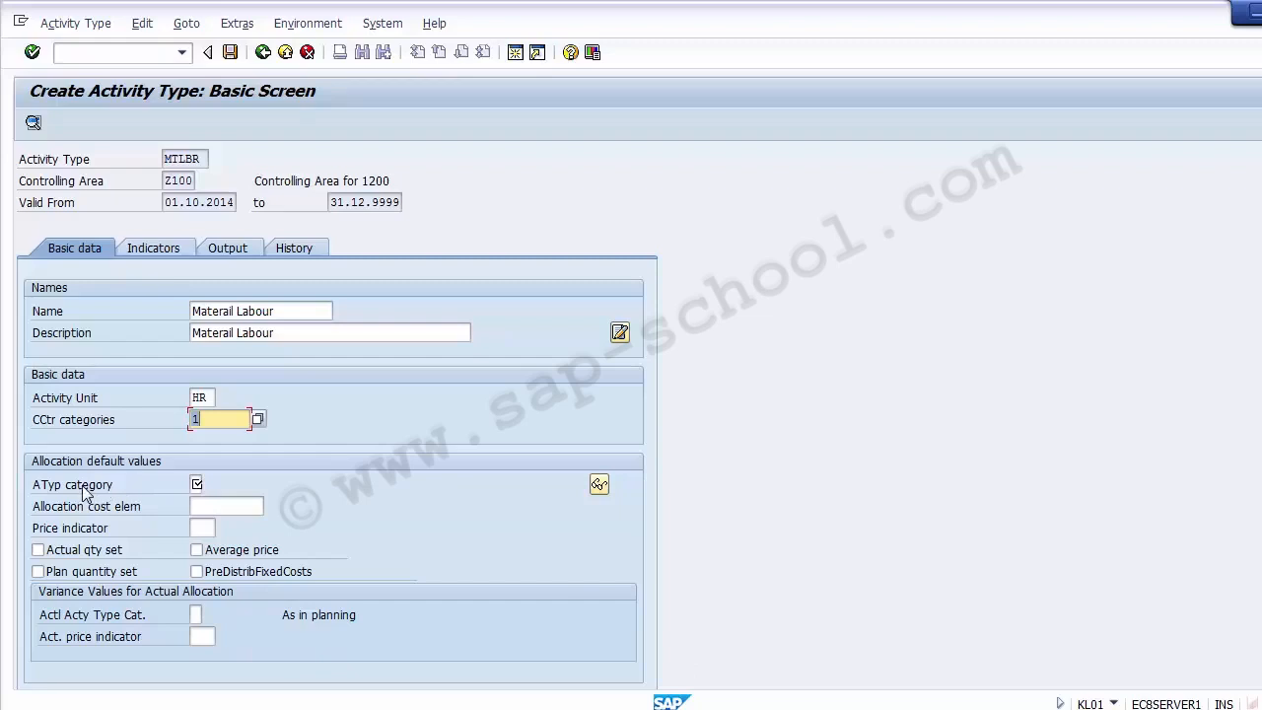
Set the activity type category to 1, manual entry with manual allocation.
left_click(196, 483)
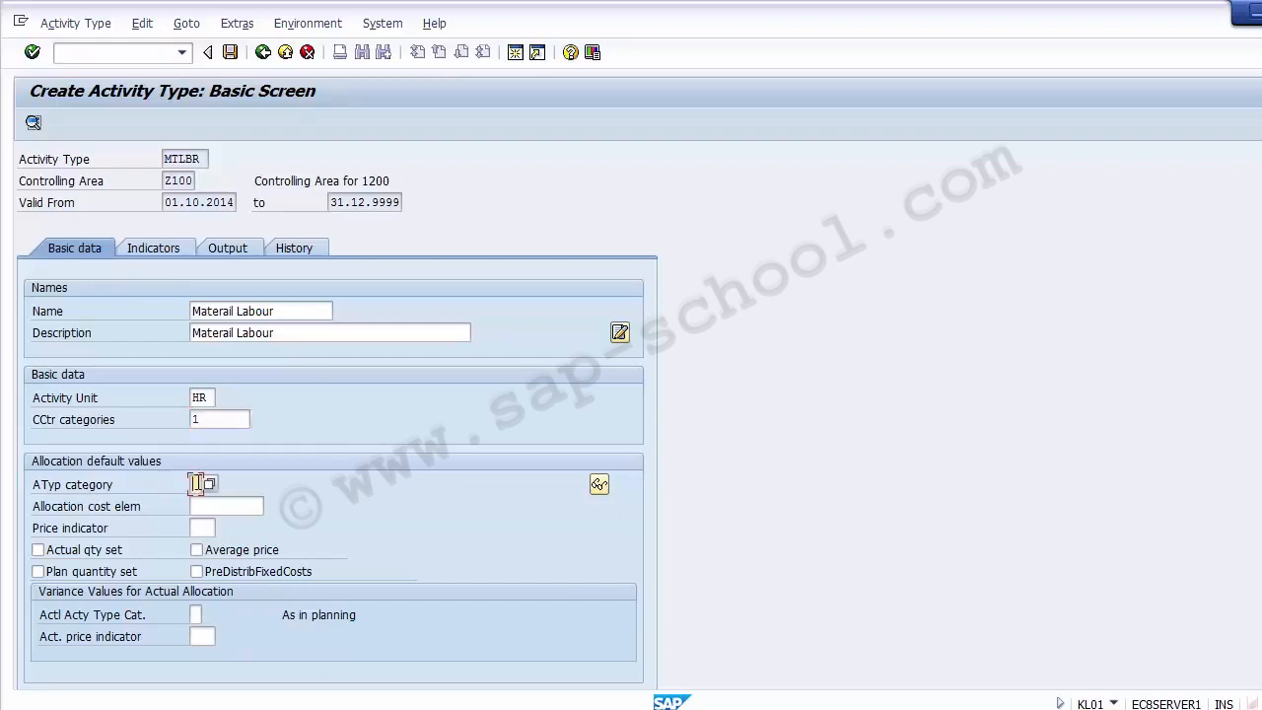
left_click(209, 487)
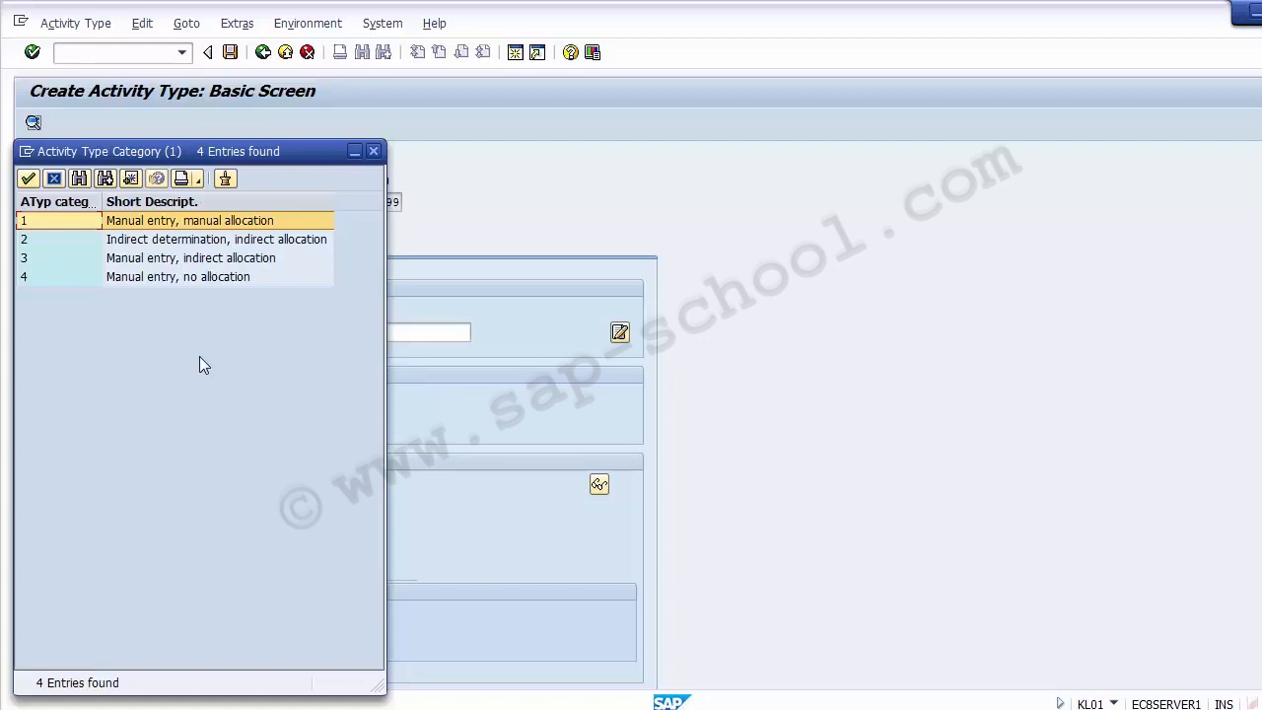
left_click(156, 225)
double_click(154, 223)
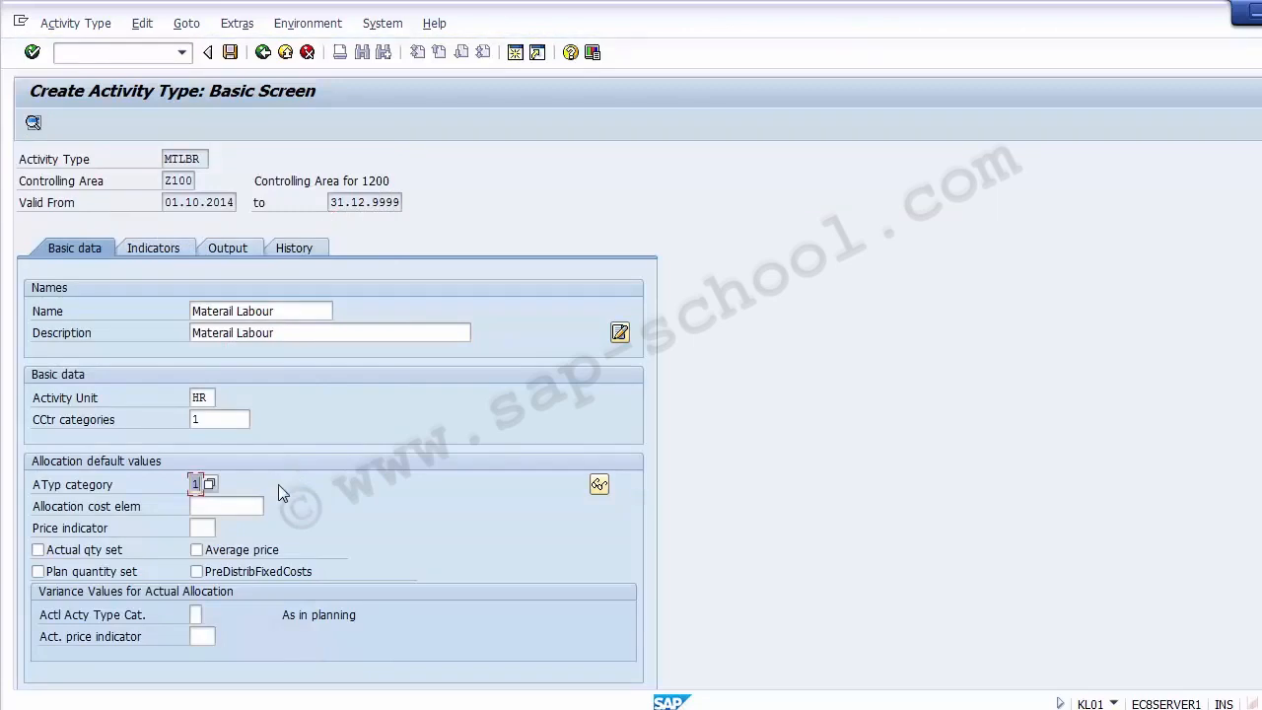
Set the price indicator to 1, plan price automatically based on activity.
left_click(87, 511)
left_click(213, 510)
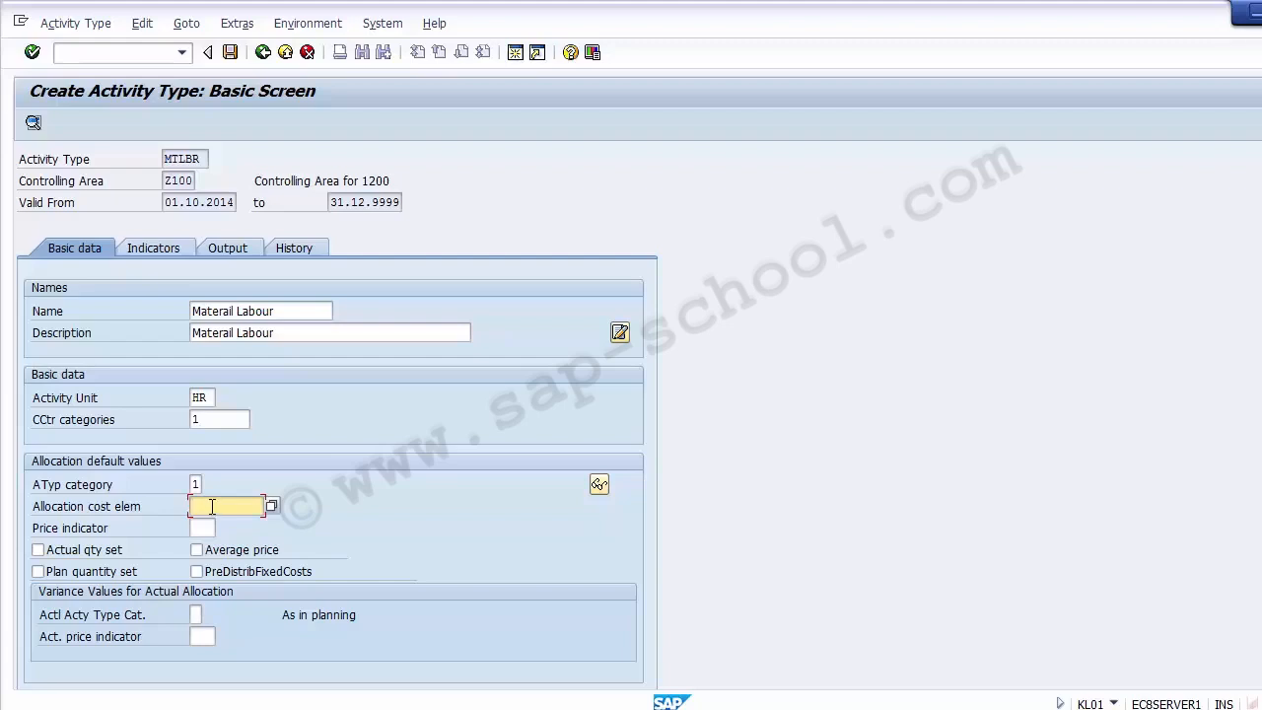
left_click(203, 529)
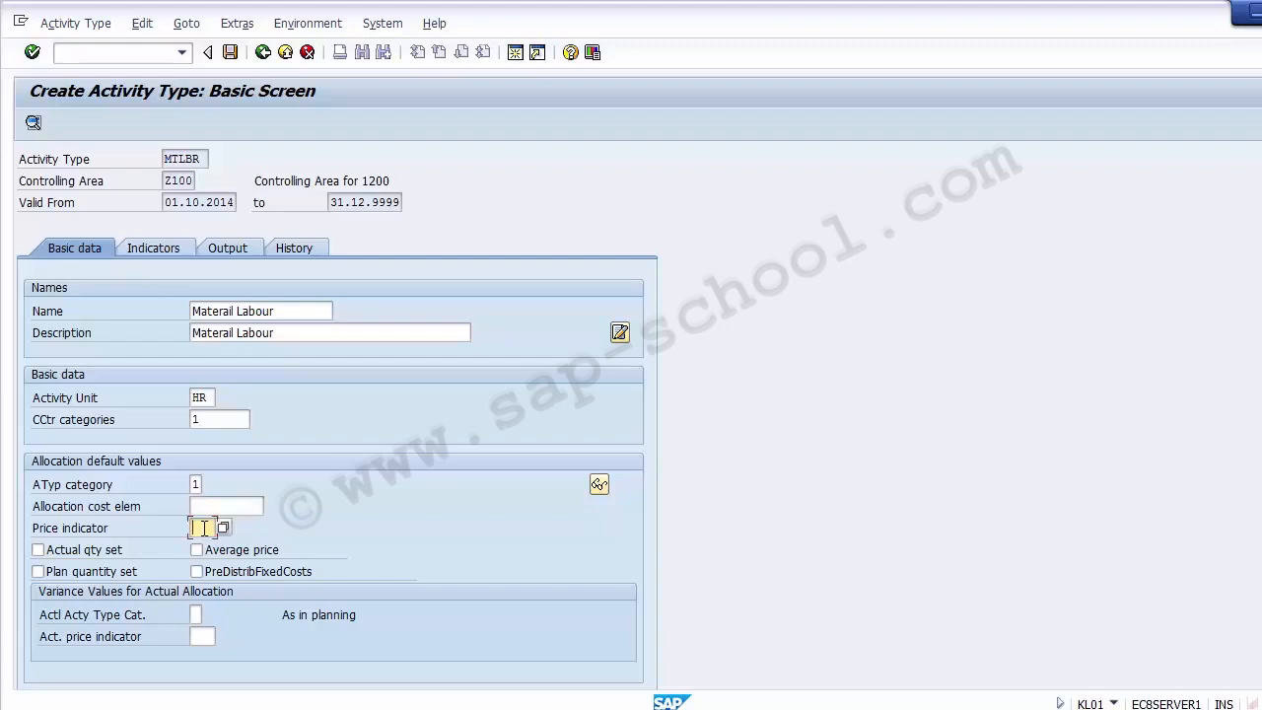
left_click(223, 528)
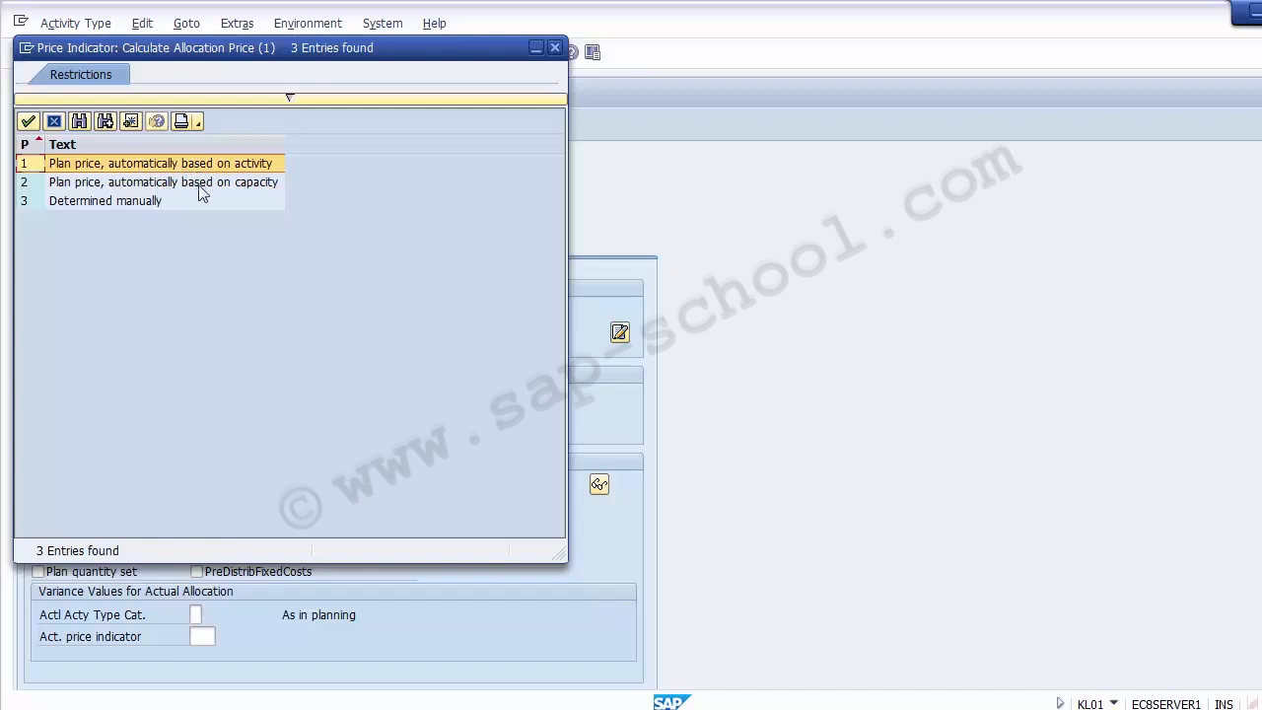
left_click(110, 204)
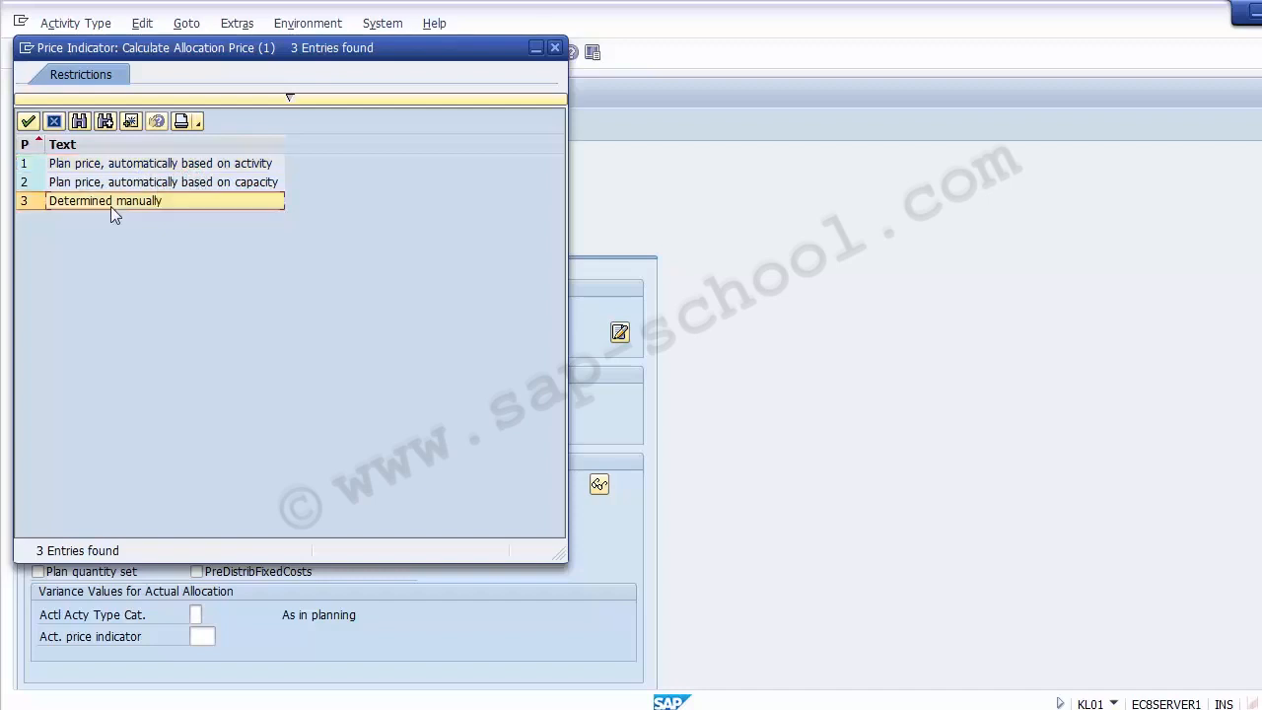
left_click(85, 166)
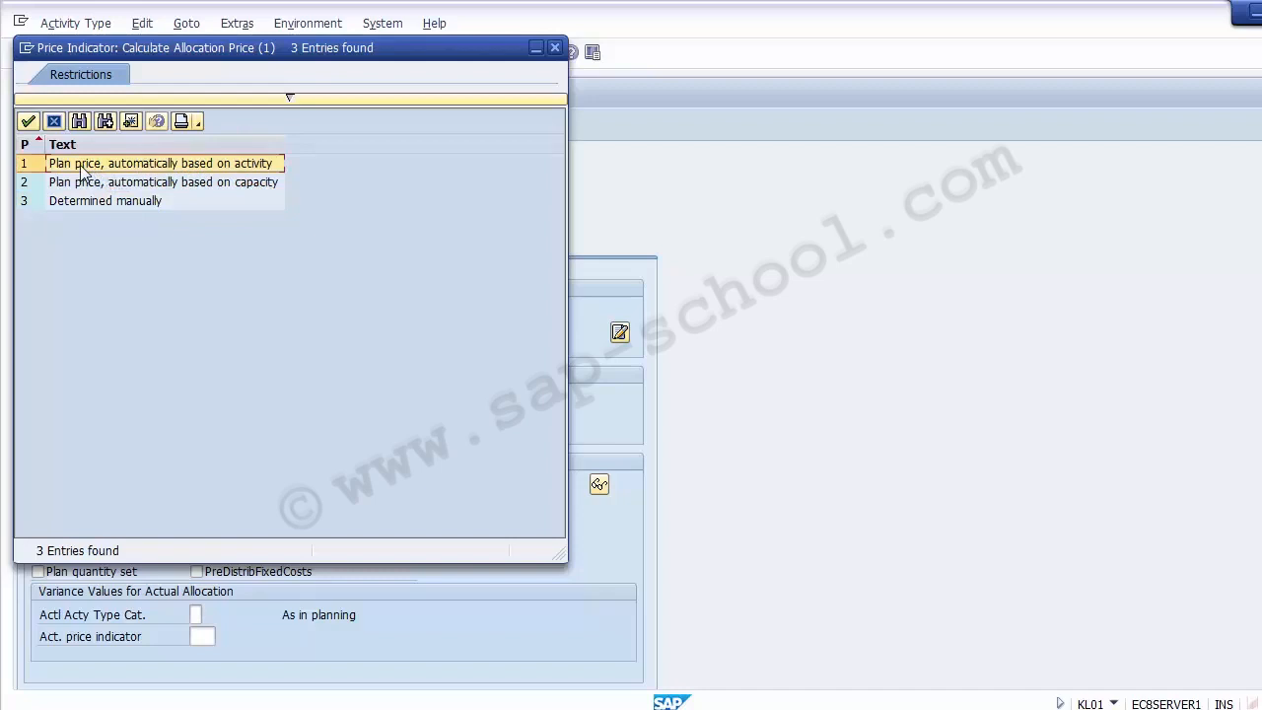
double_click(84, 165)
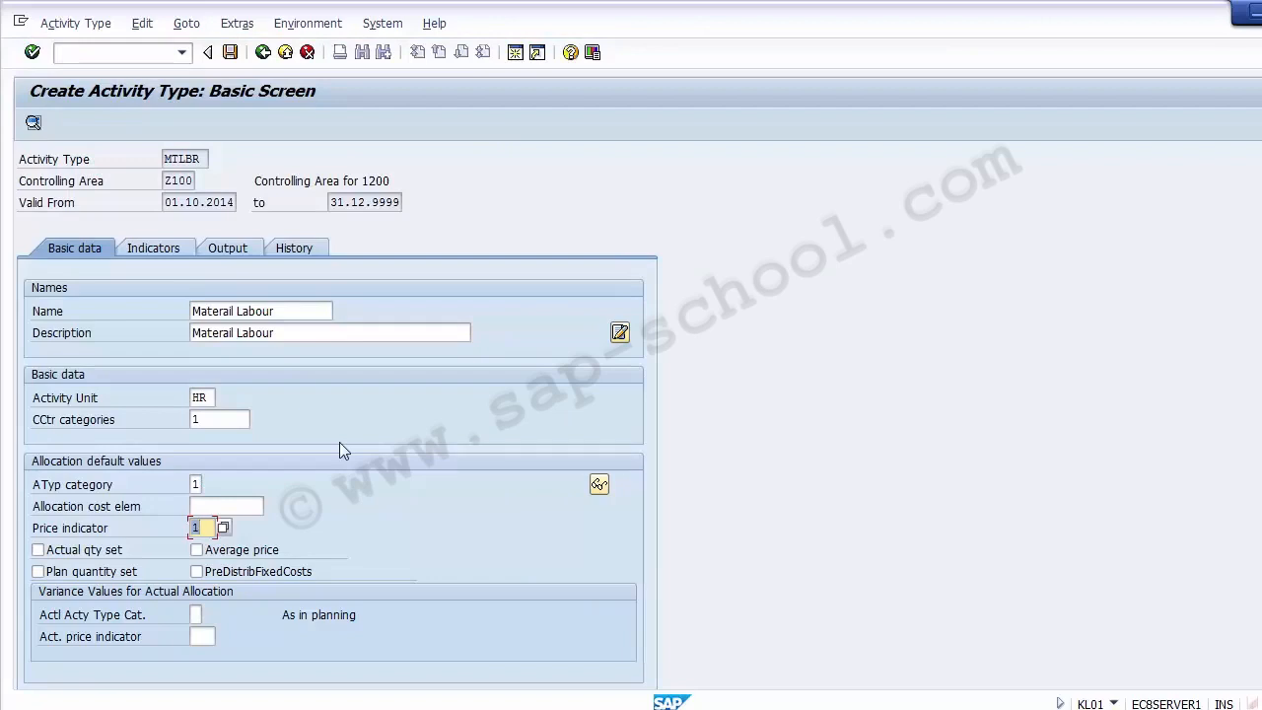
Try to save the activity type, look up possible allocation cost elements, and enter 50000 as the Allocation cost element.
left_click(230, 52)
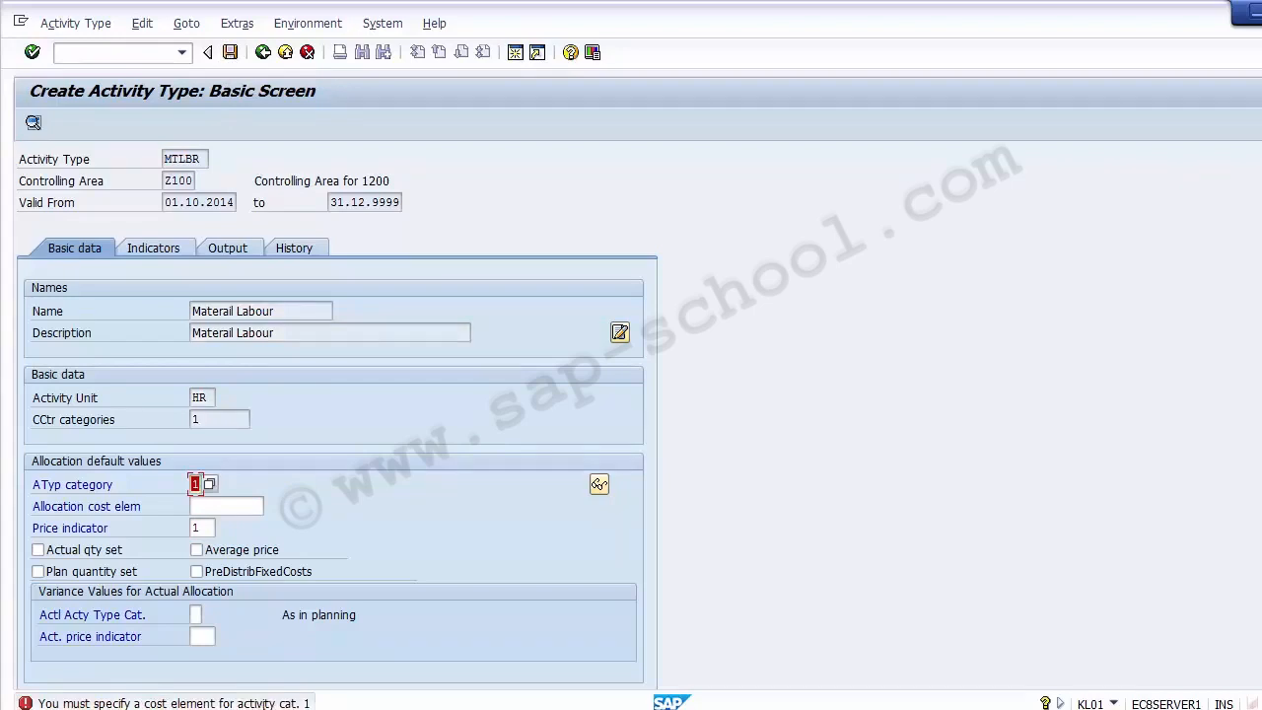
left_click(222, 507)
left_click(271, 505)
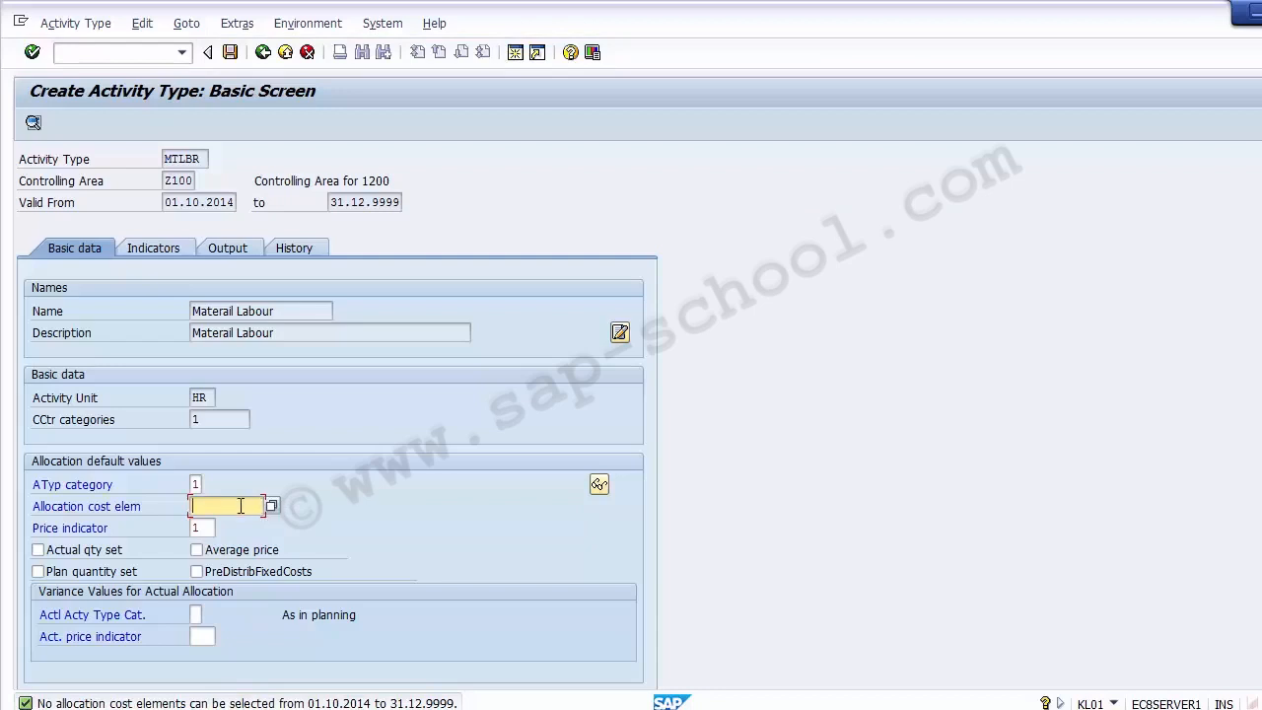
type("50000")
key("Return")
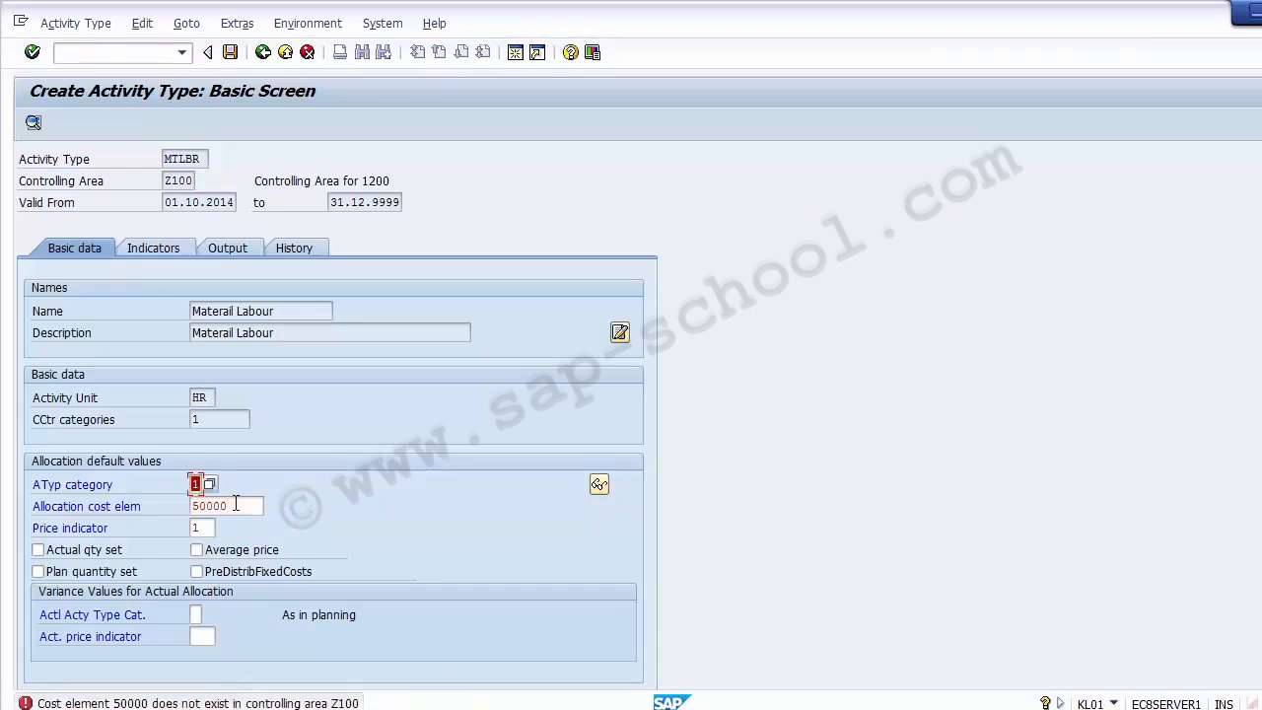
Re-enter 1 as the activity type category and clear the Allocation cost element.
key("BackSpace")
type("1")
key("Tab")
key("Delete")
key("Delete")
key("Delete")
key("Delete")
key("Delete")
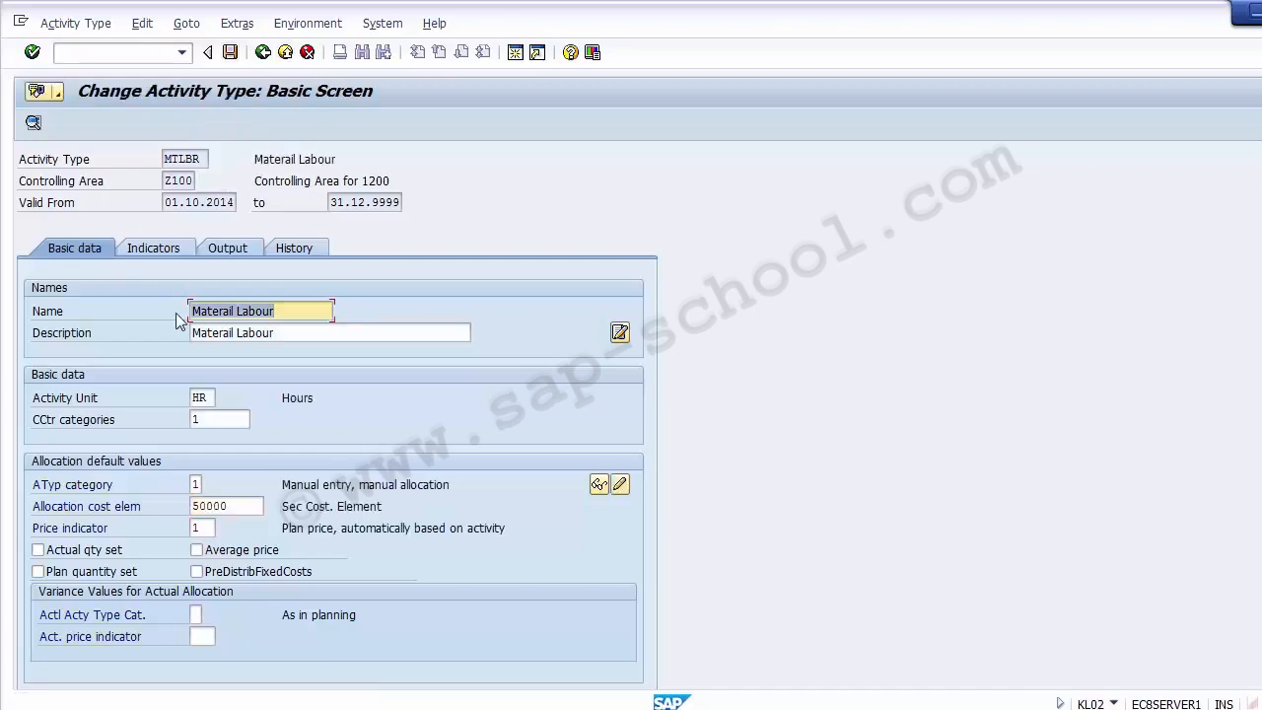
Check the allocation cost element and price indicator of MTLBR, save it, and return to the customizing structure.
double_click(234, 508)
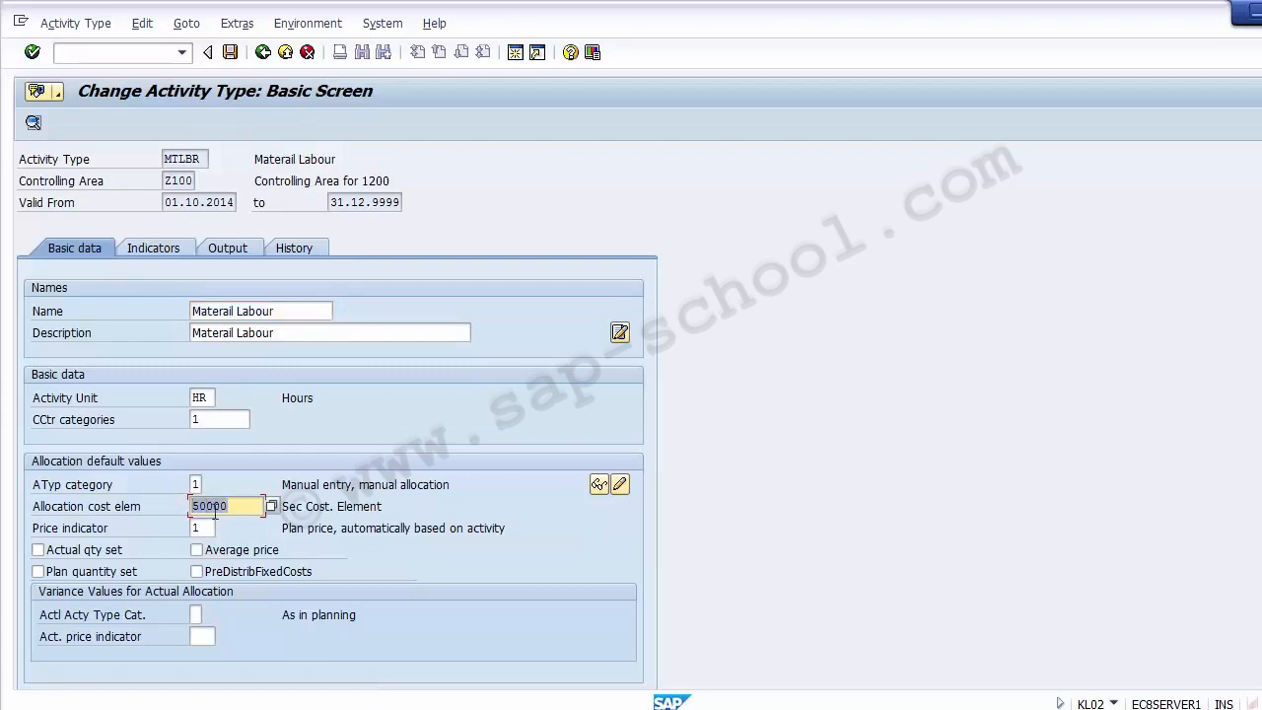
left_click(207, 530)
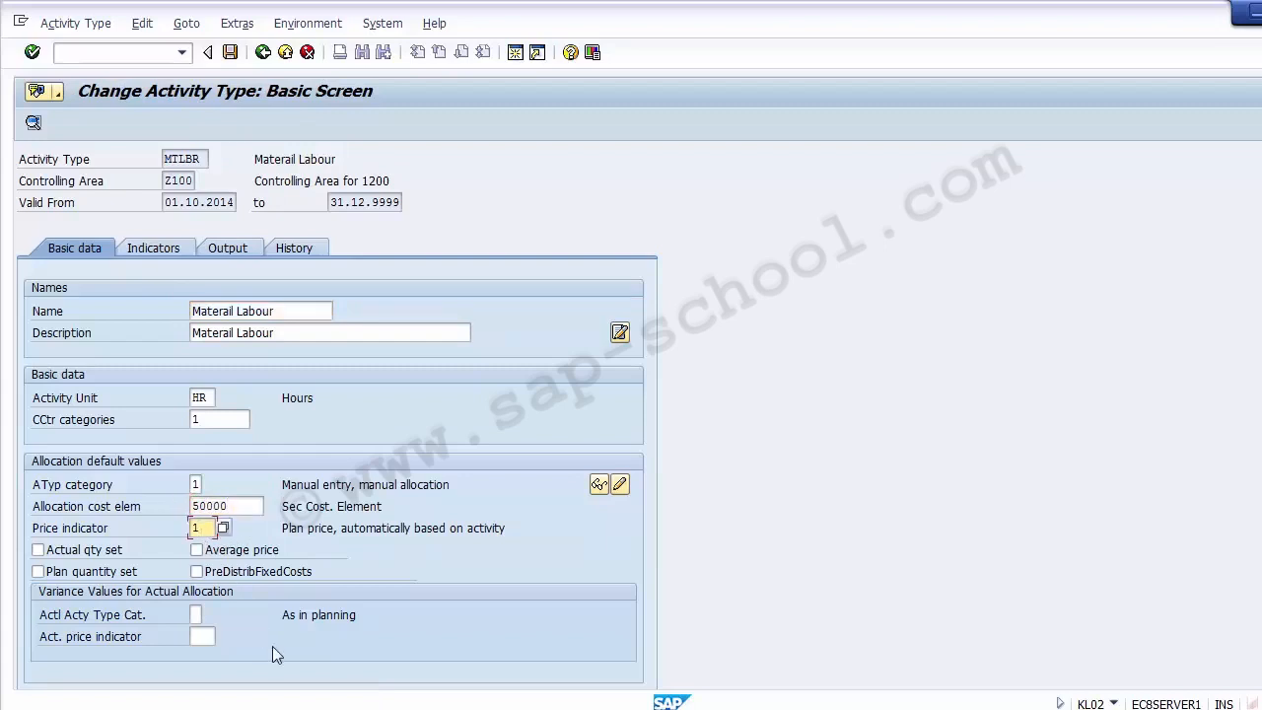
left_click(231, 53)
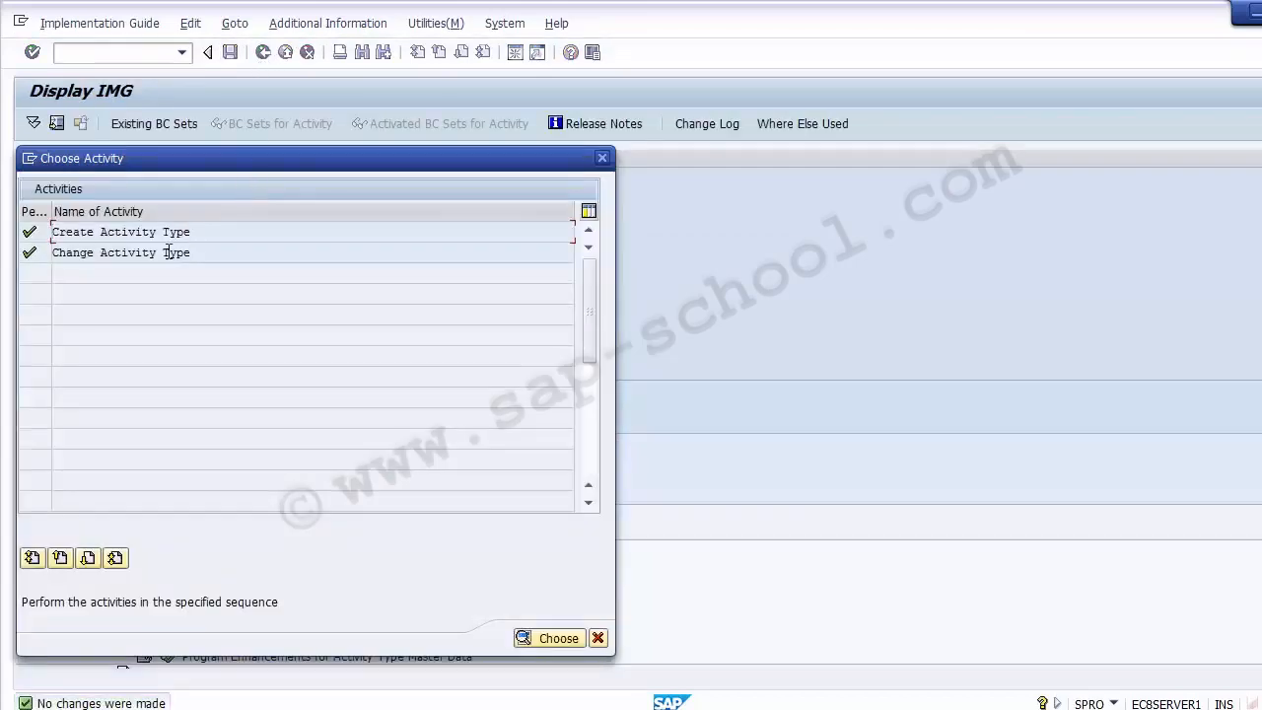
left_click(597, 638)
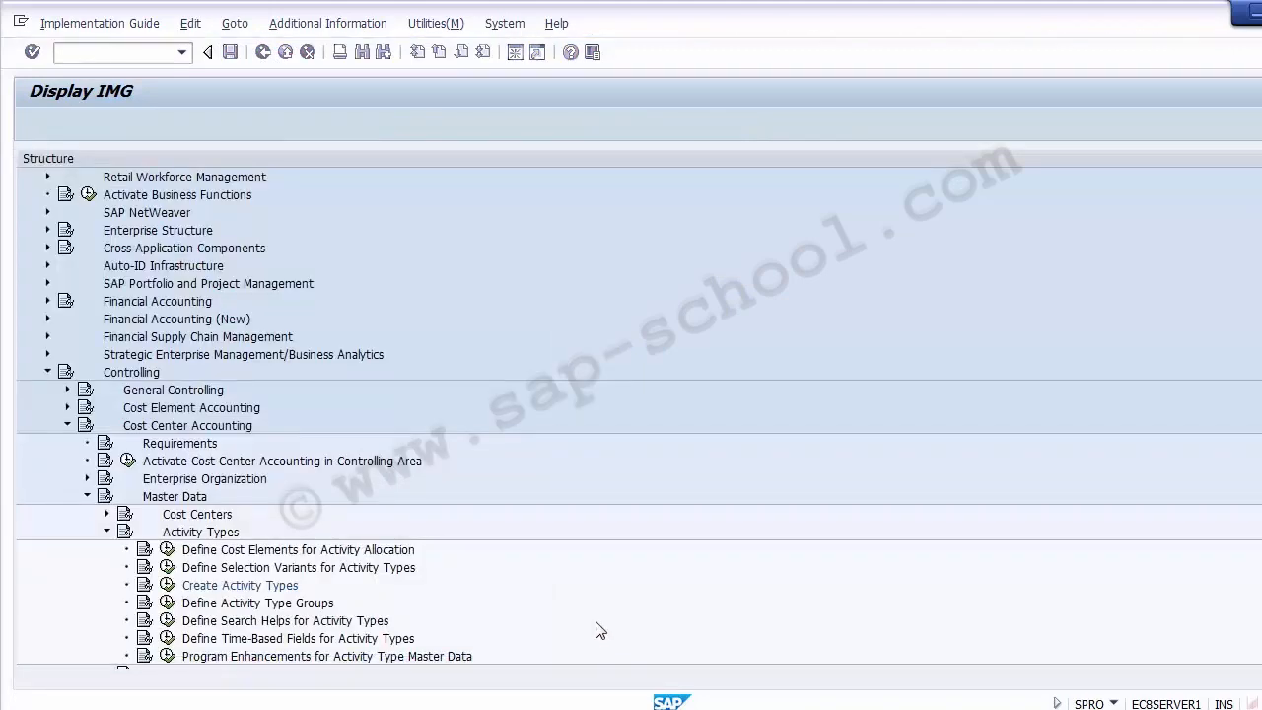
Reopen activity type MTLBR through Change Activity Type and view its Indicators and Output settings.
left_click(167, 588)
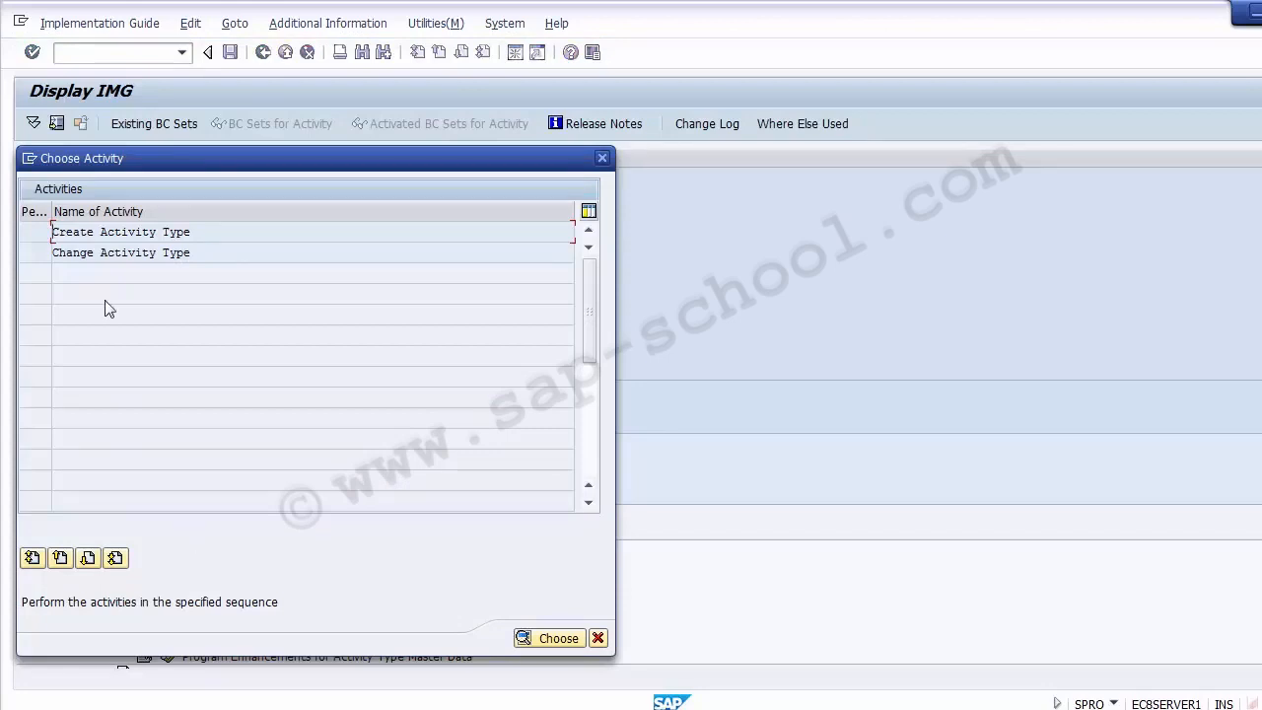
left_click(85, 254)
double_click(84, 255)
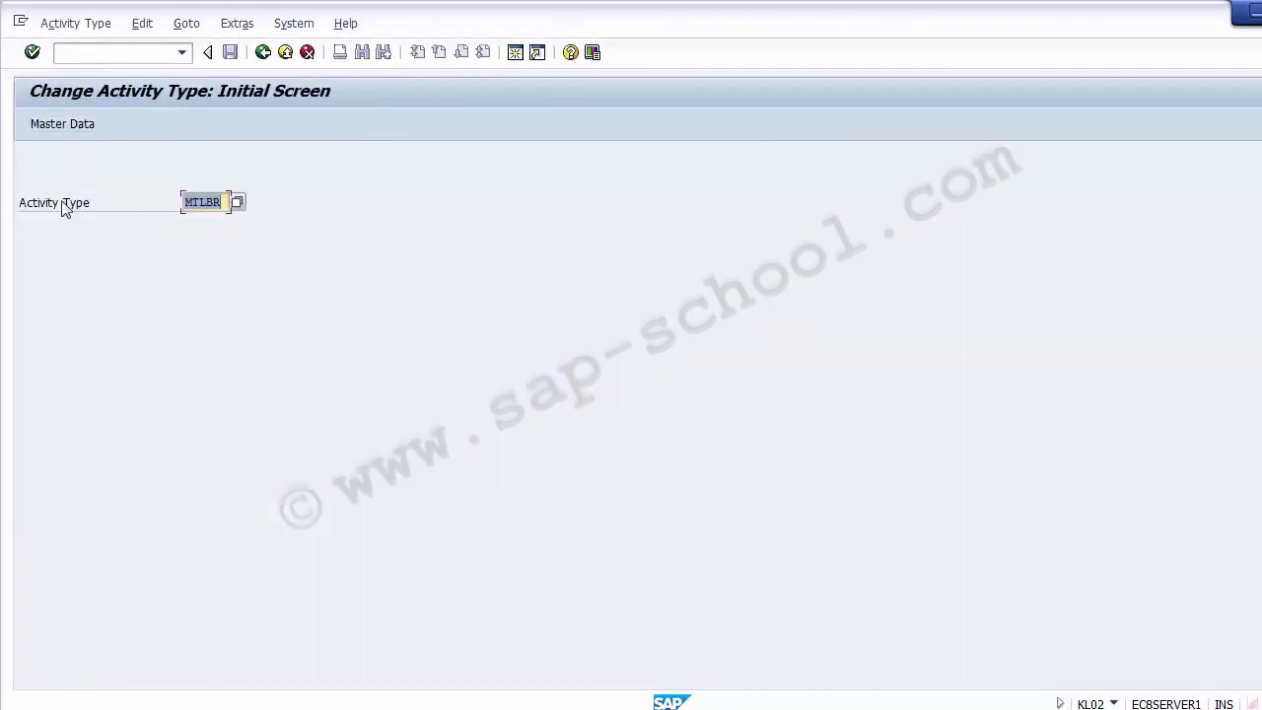
left_click(218, 204)
key("Return")
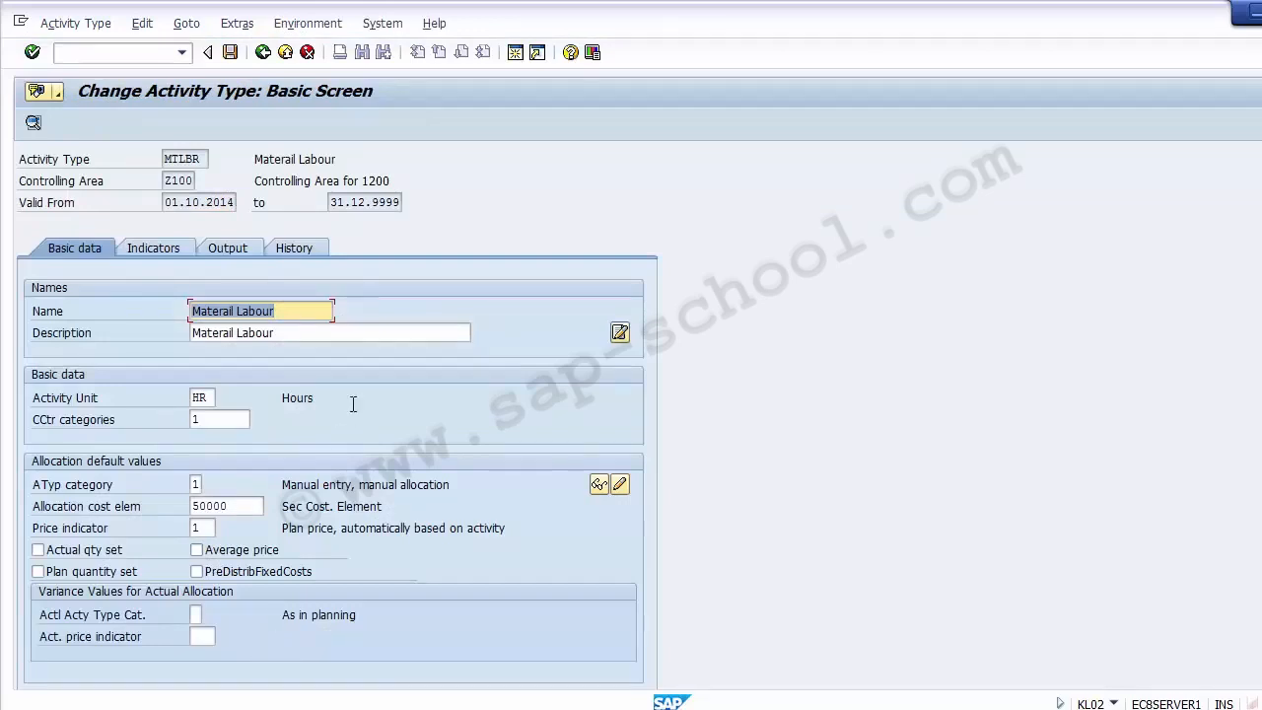
left_click(164, 251)
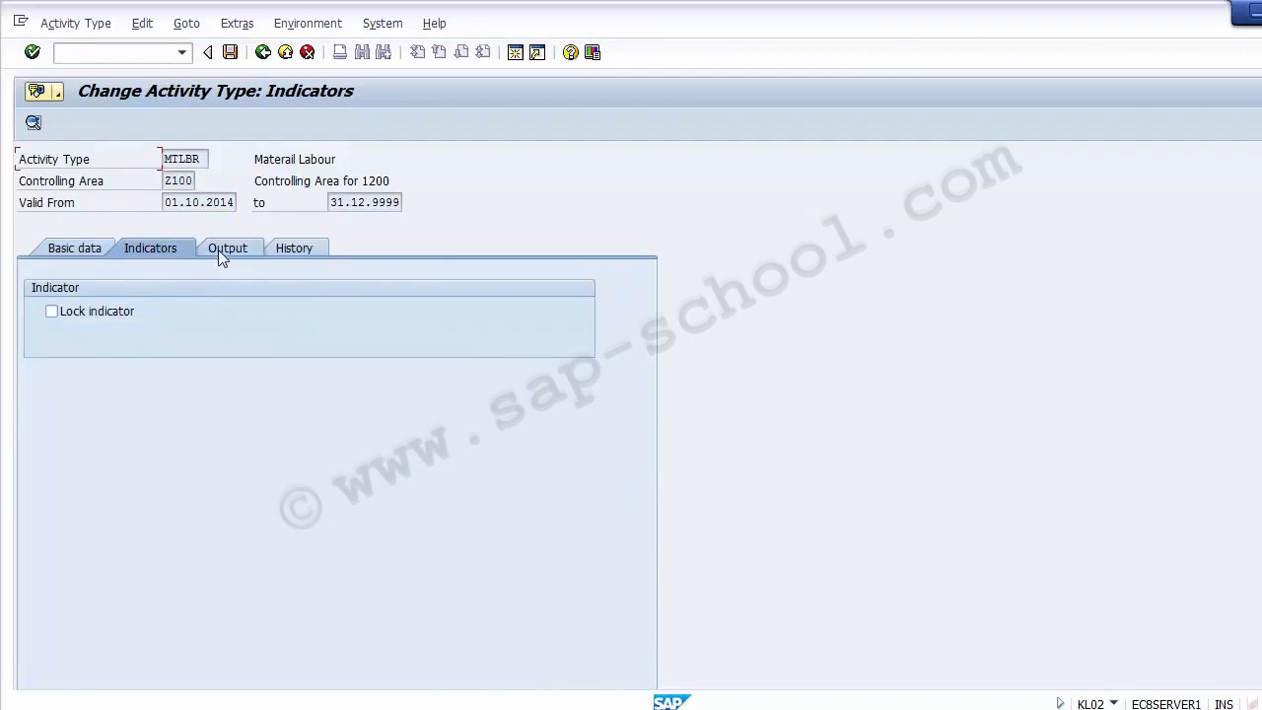
left_click(218, 250)
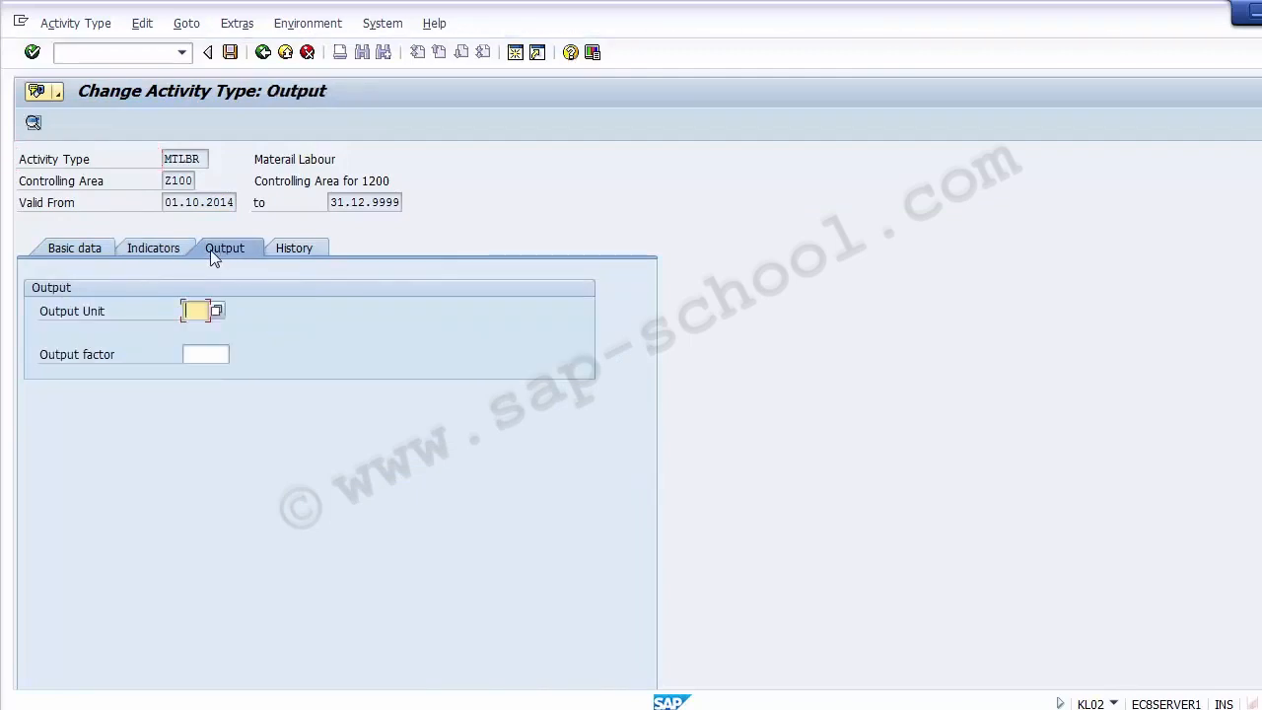
Review the lock indicator and the basic data of activity type MTLBR.
left_click(155, 245)
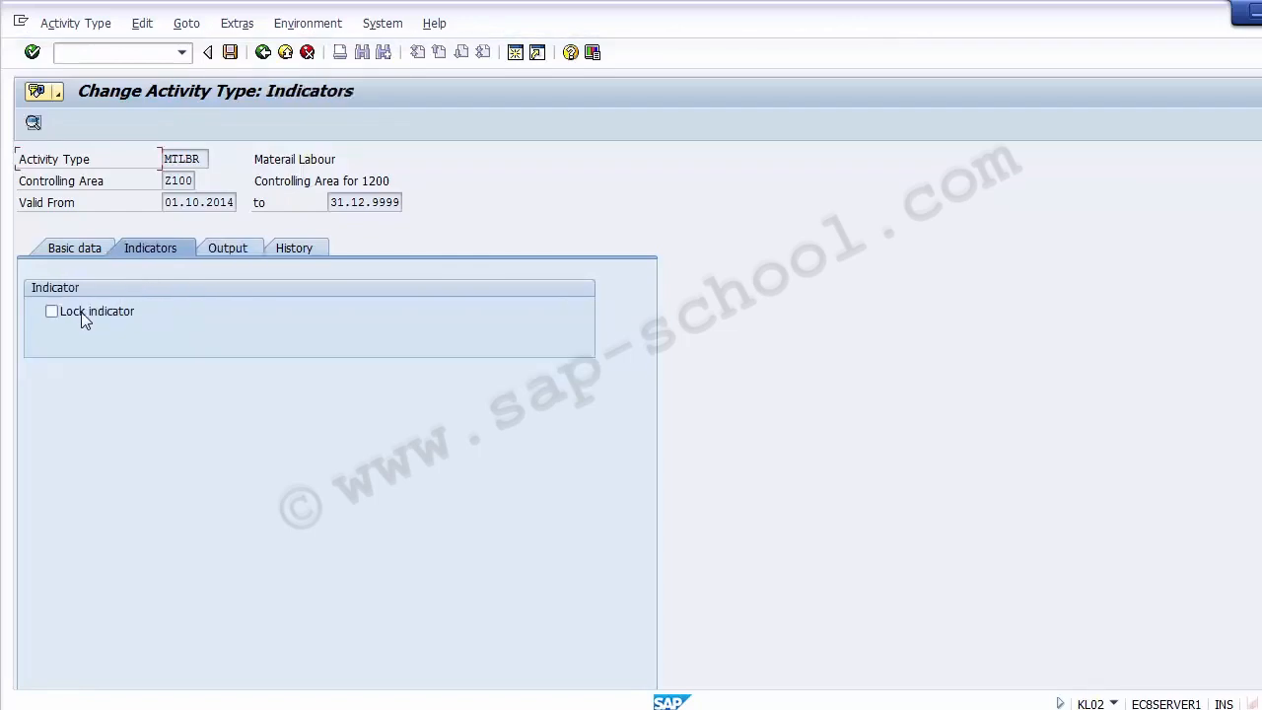
left_click(79, 313)
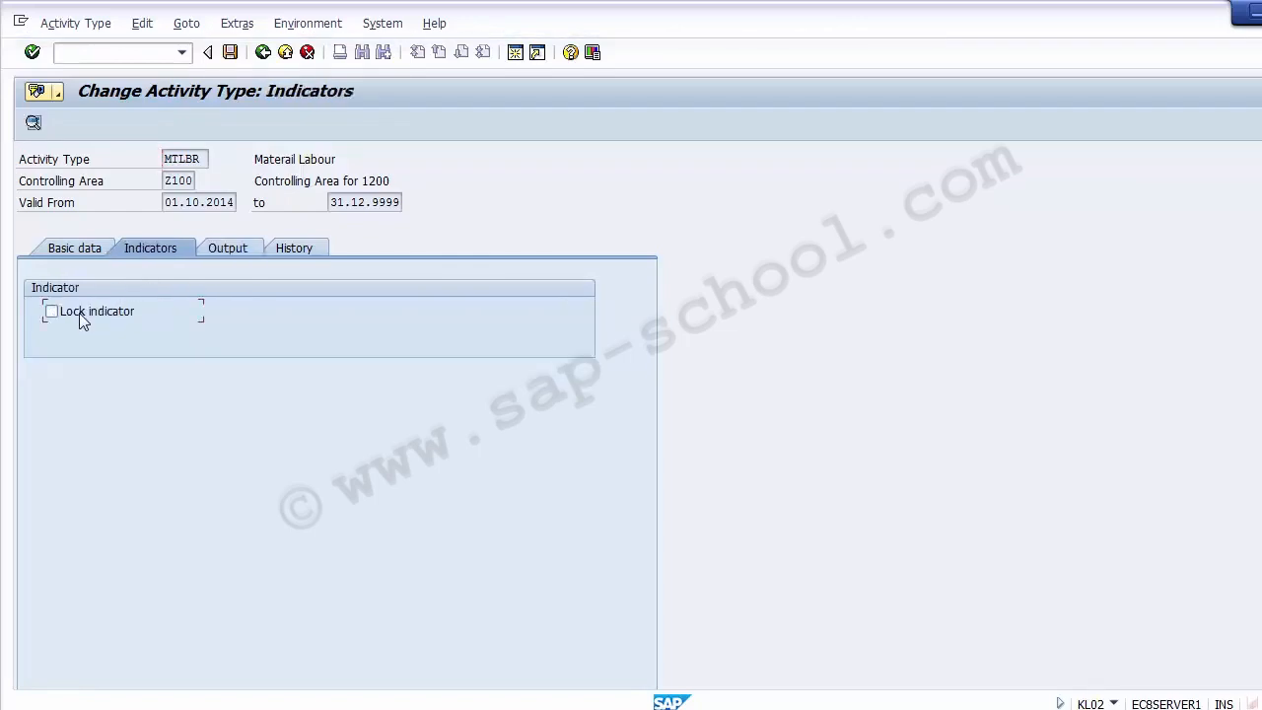
left_click(56, 249)
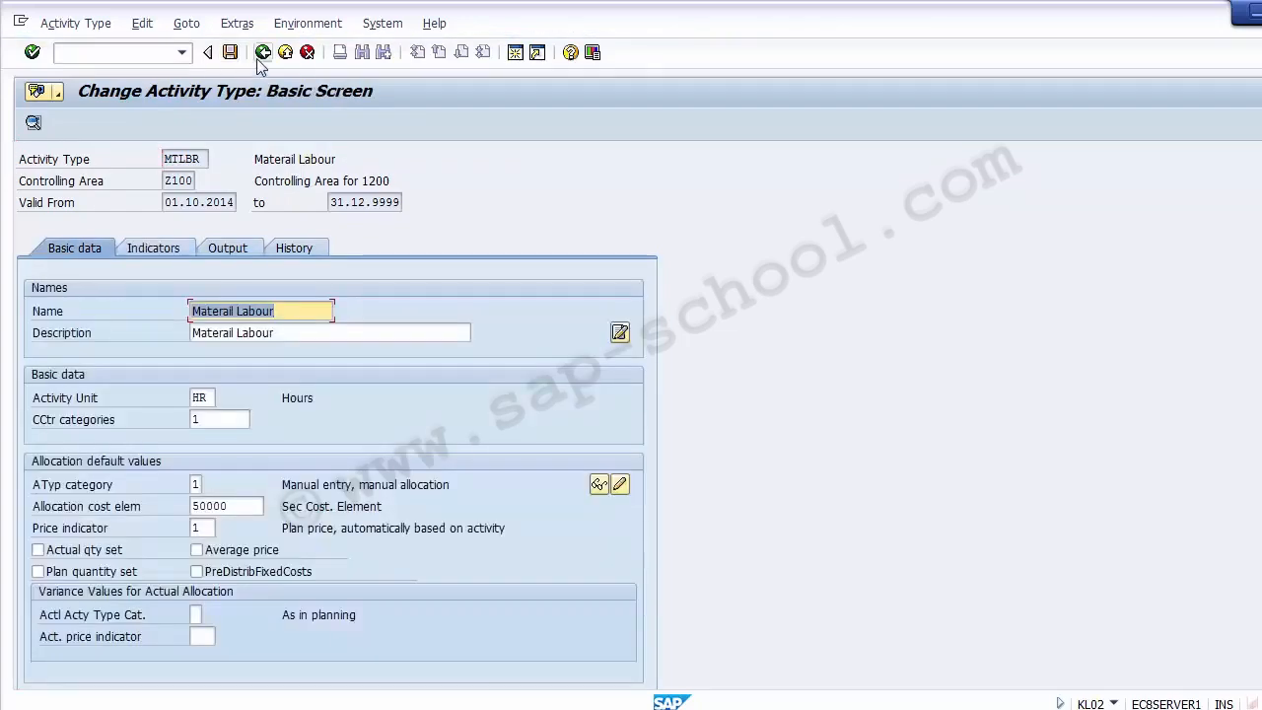
Return from activity type MTLBR to the customizing structure and collapse the Activity Types node.
left_click(260, 55)
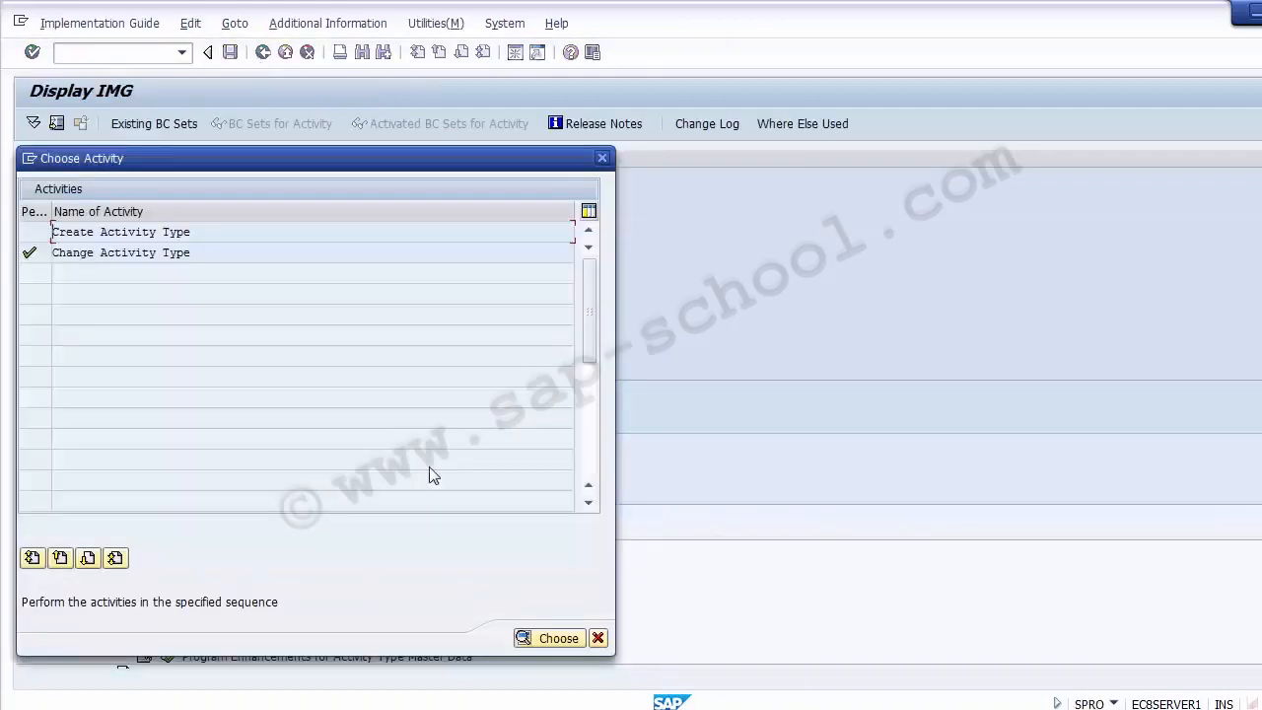
left_click(598, 639)
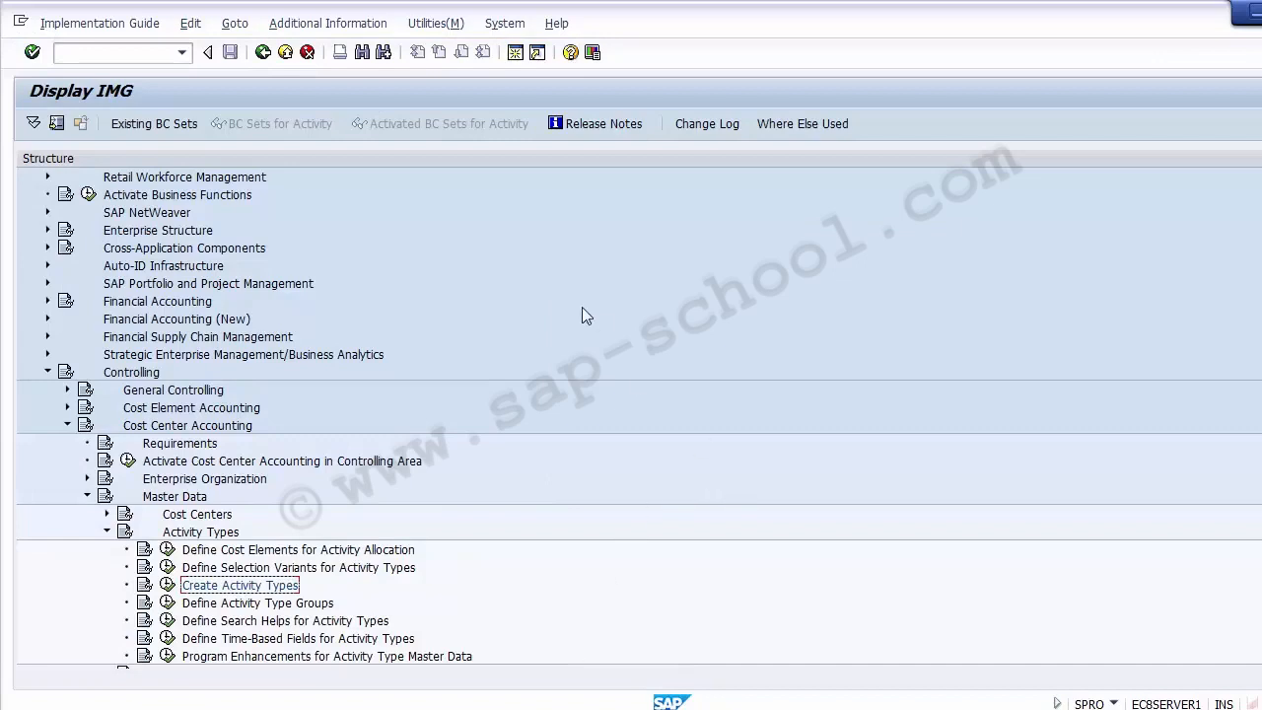
left_click(106, 531)
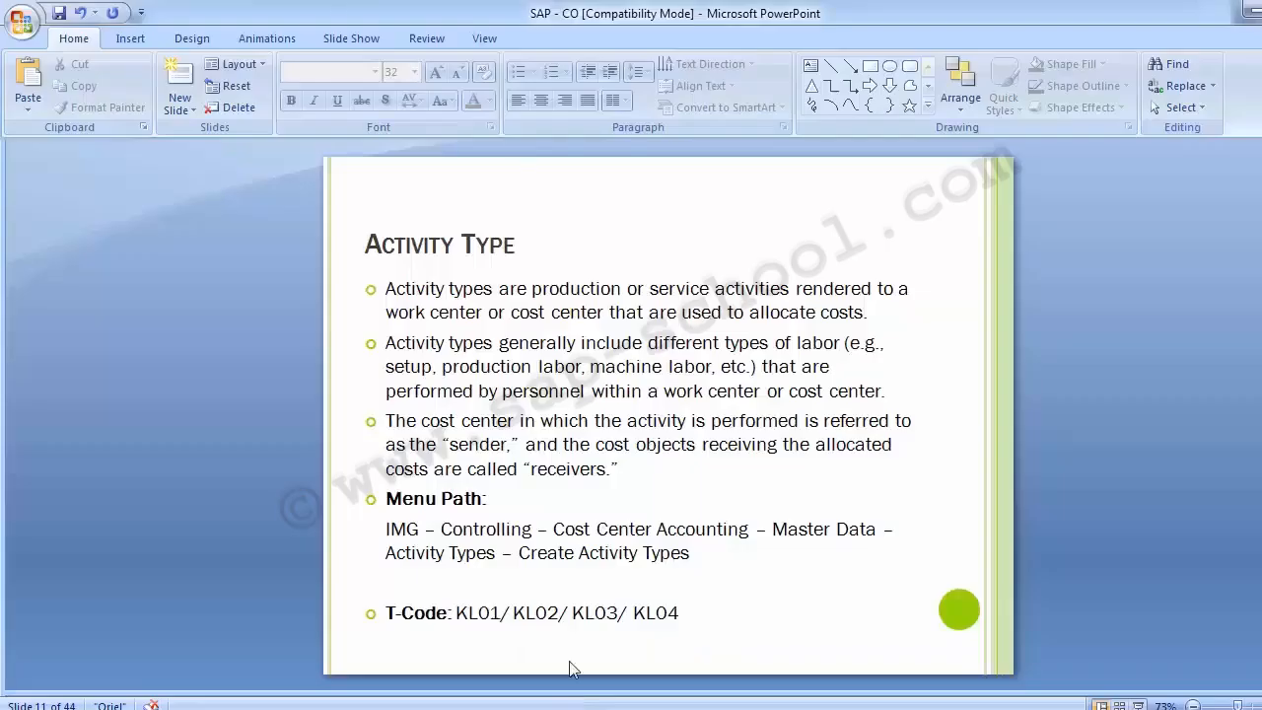
View the Statistical Key Figure slide in PowerPoint and switch back to the SAP Display IMG session.
scroll(211, 402, "down", 1)
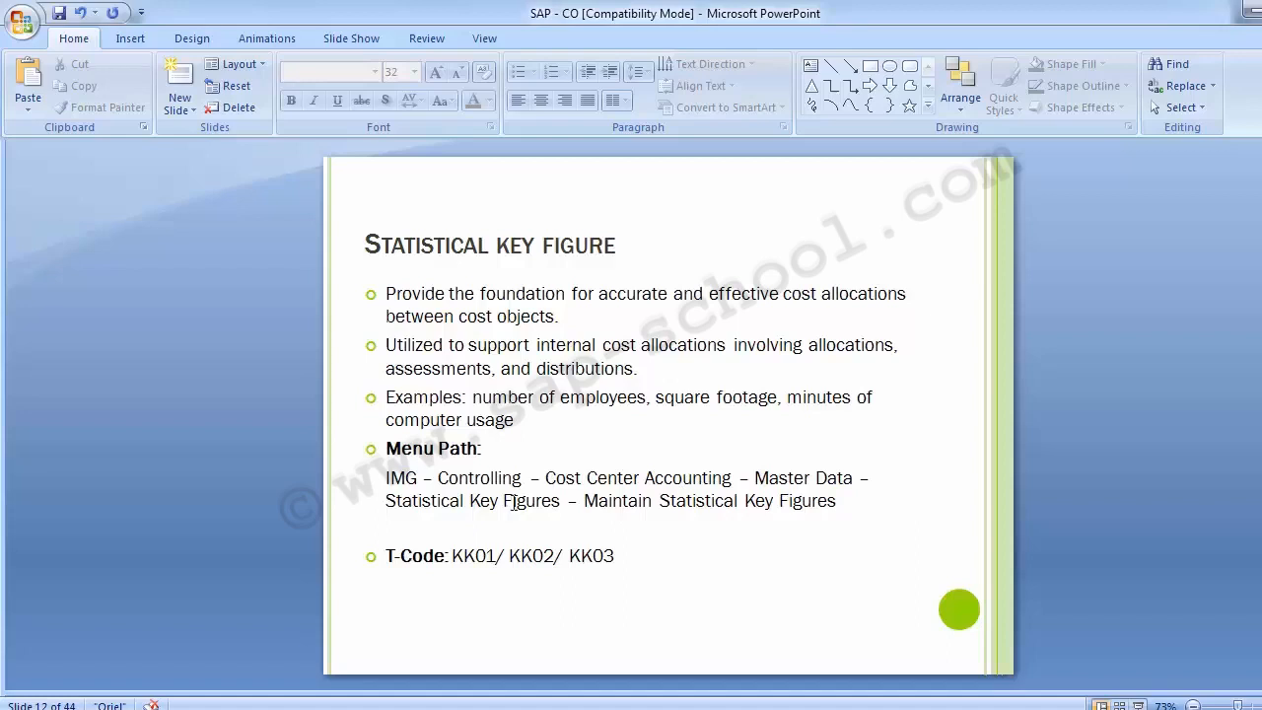
mouse_move(551, 693)
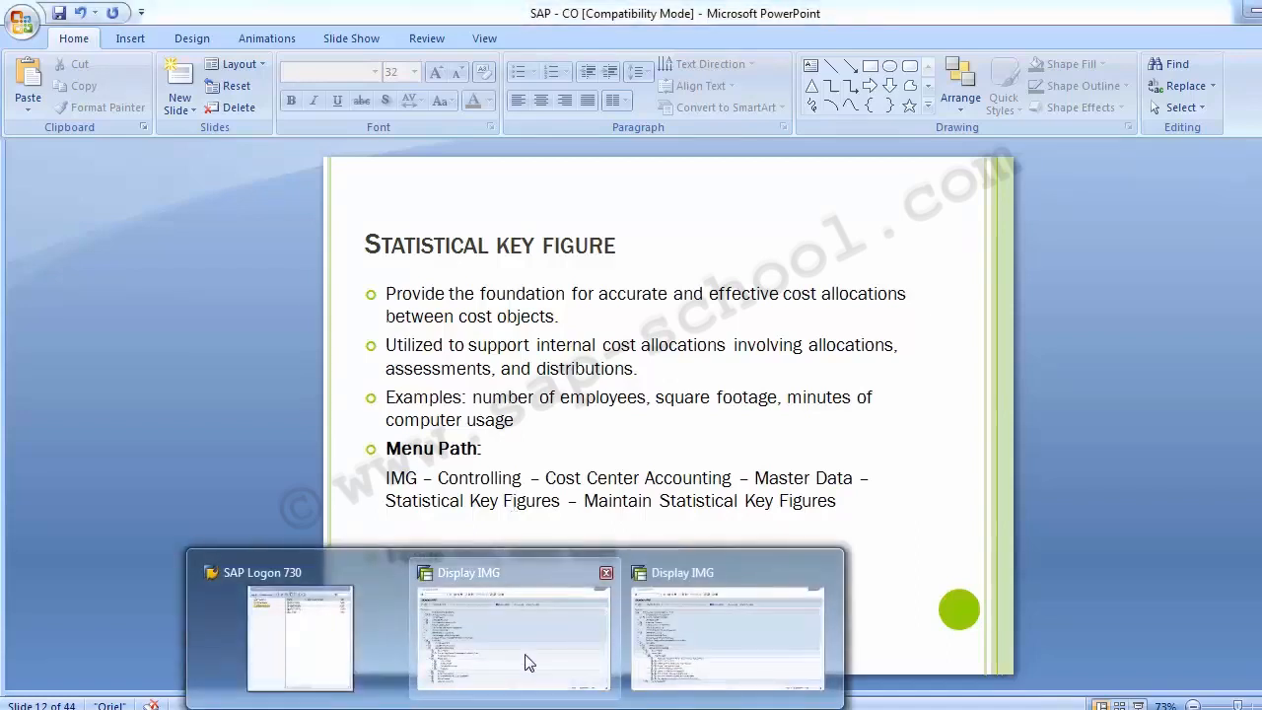
left_click(526, 665)
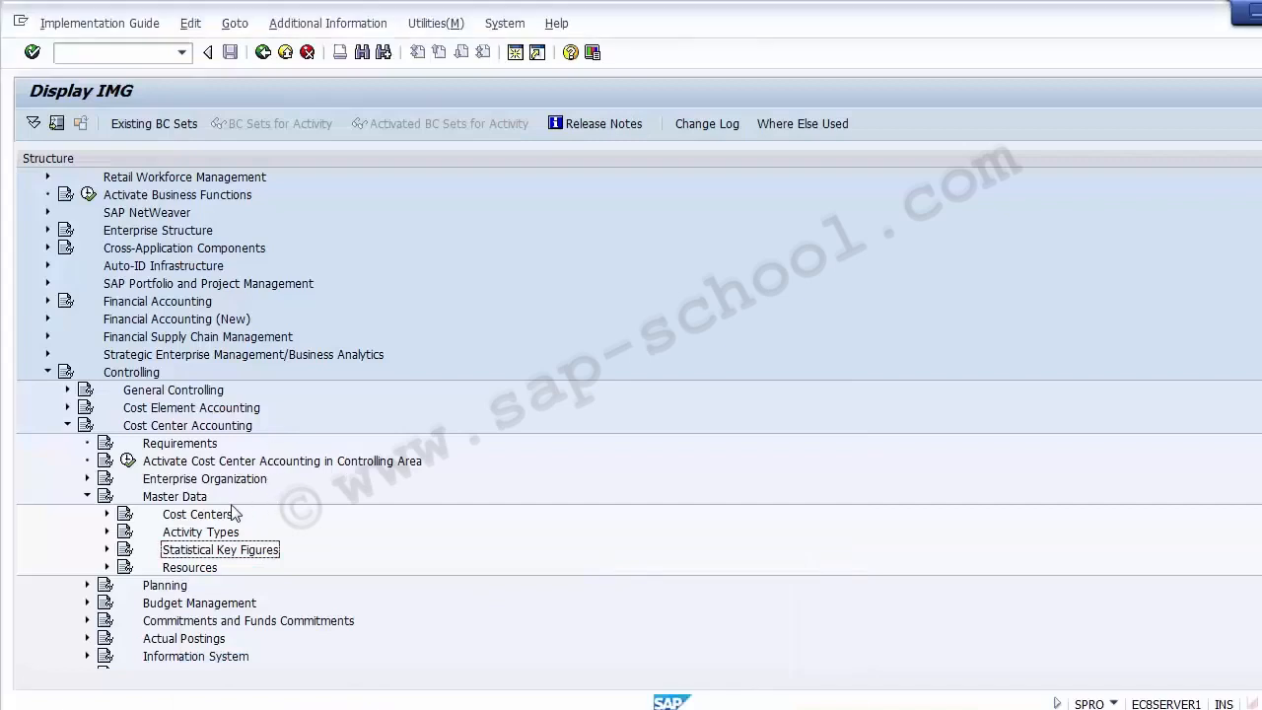
Start Create Statistical Key Figures from Maintain Statistical Key Figures under Cost Center Accounting master data.
left_click(192, 497)
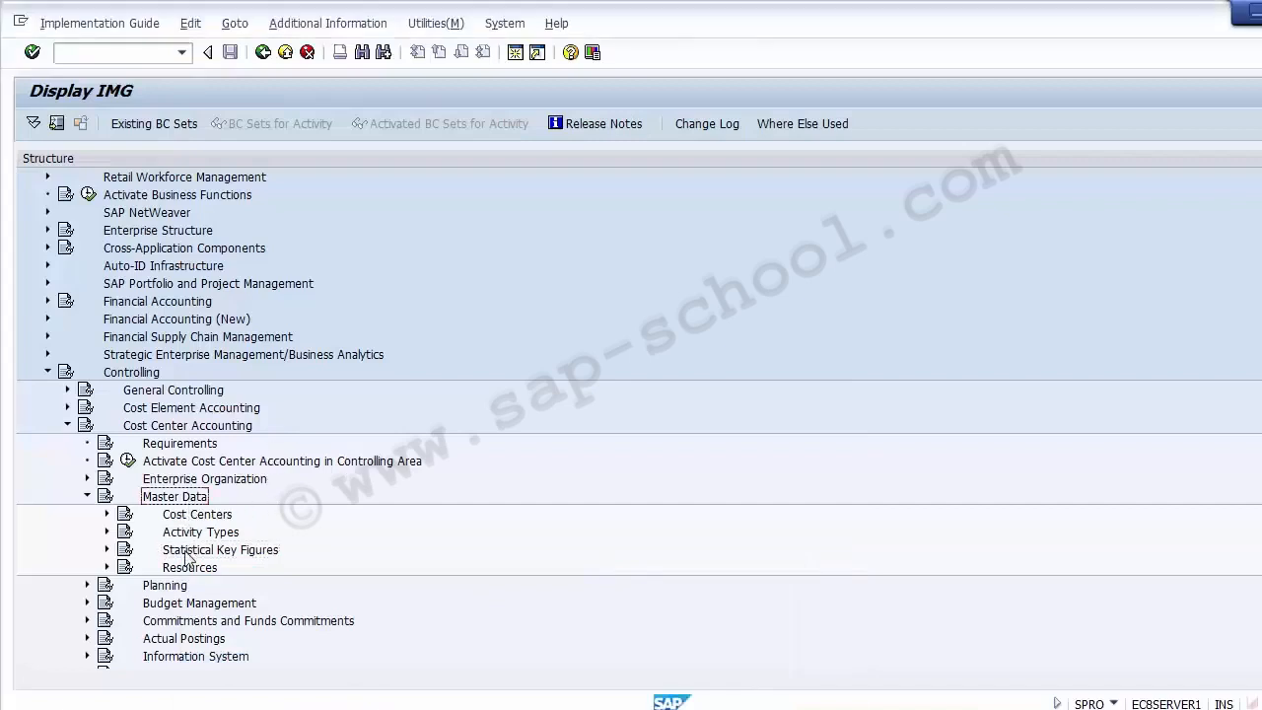
left_click(188, 553)
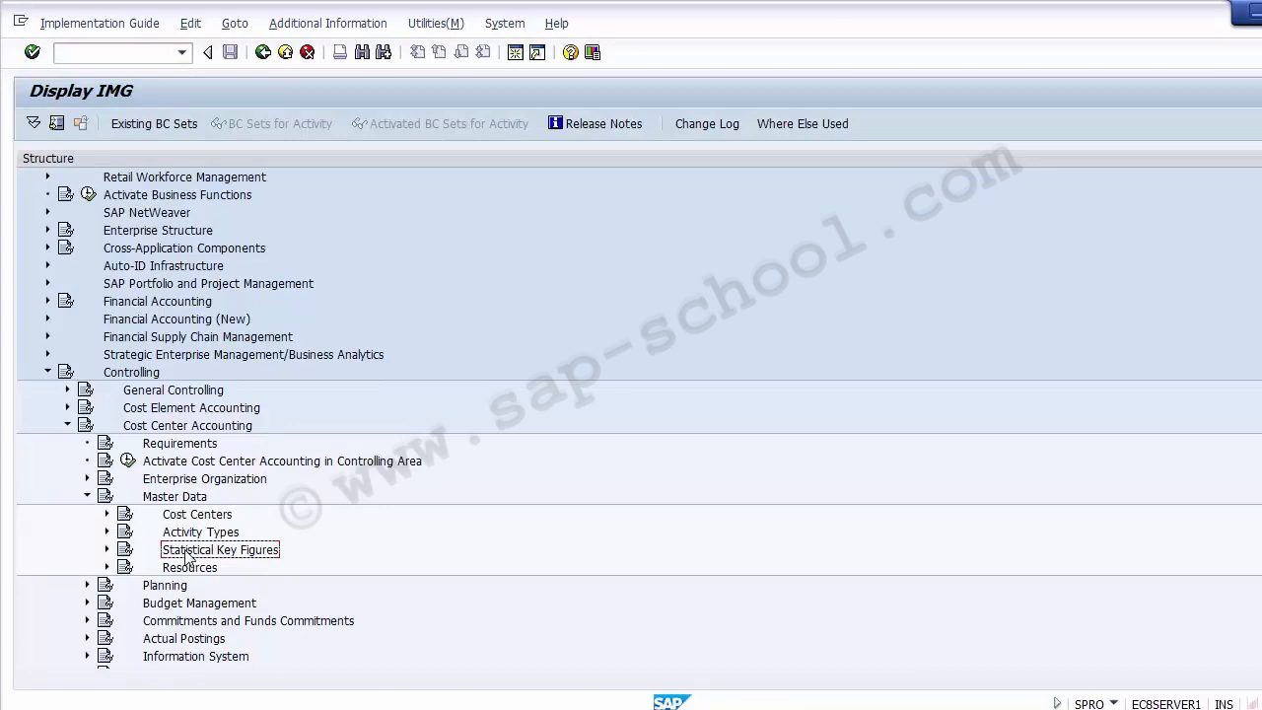
left_click(108, 550)
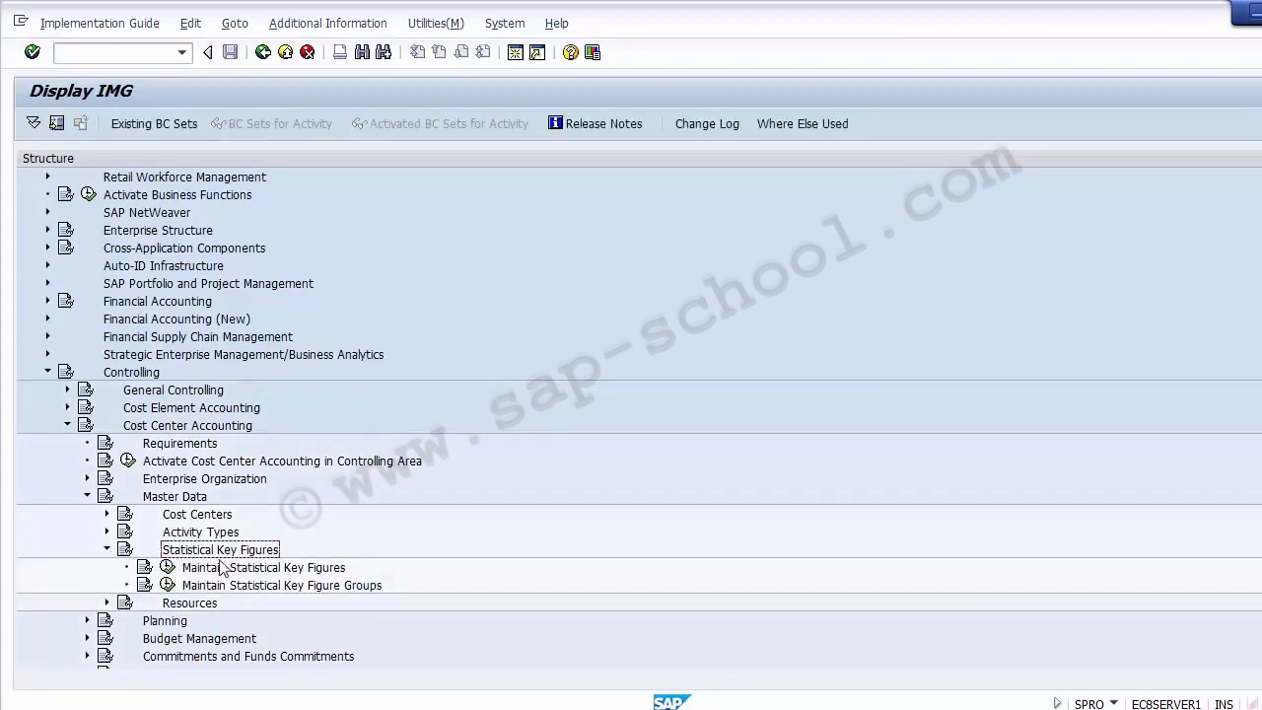
left_click(230, 568)
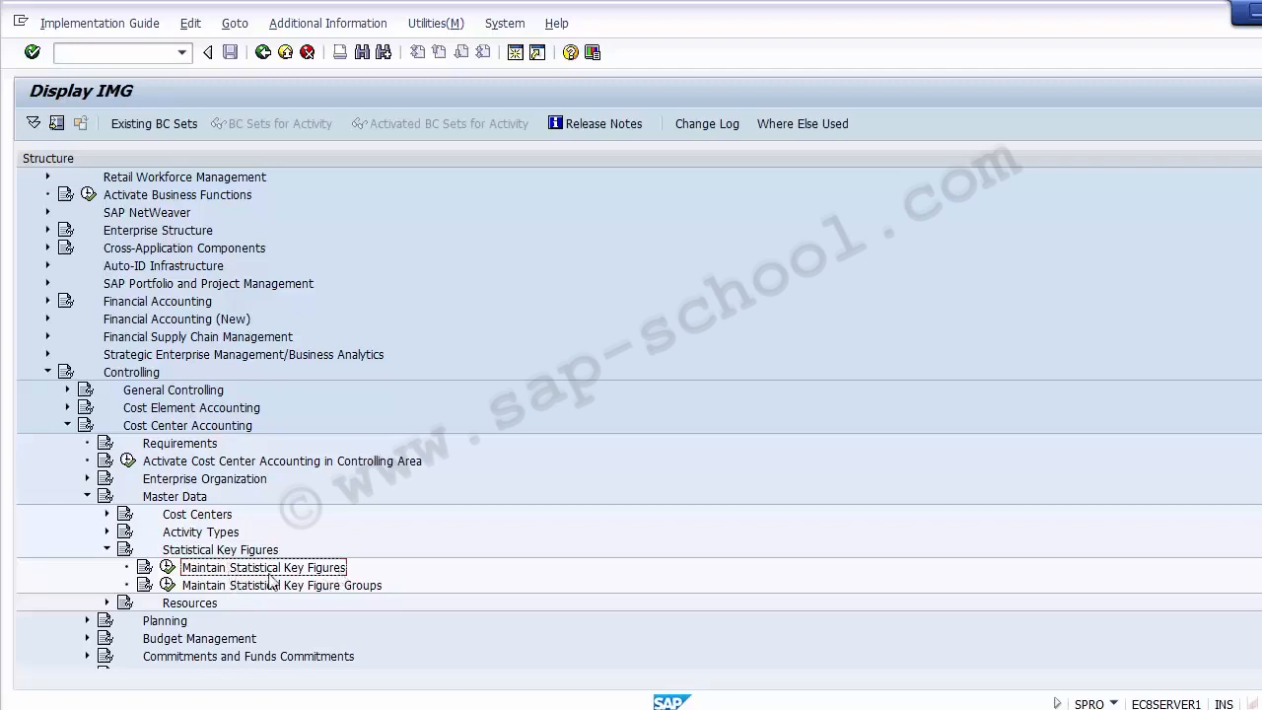
left_click(169, 572)
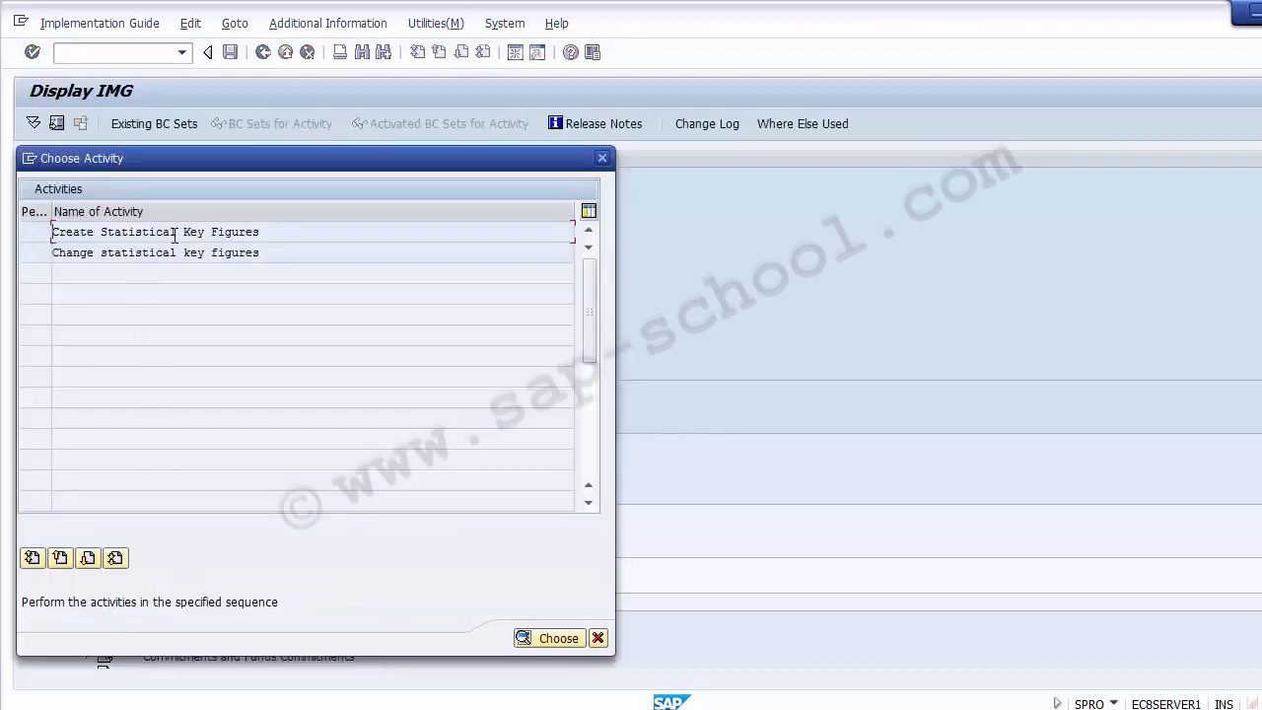
left_click(174, 254)
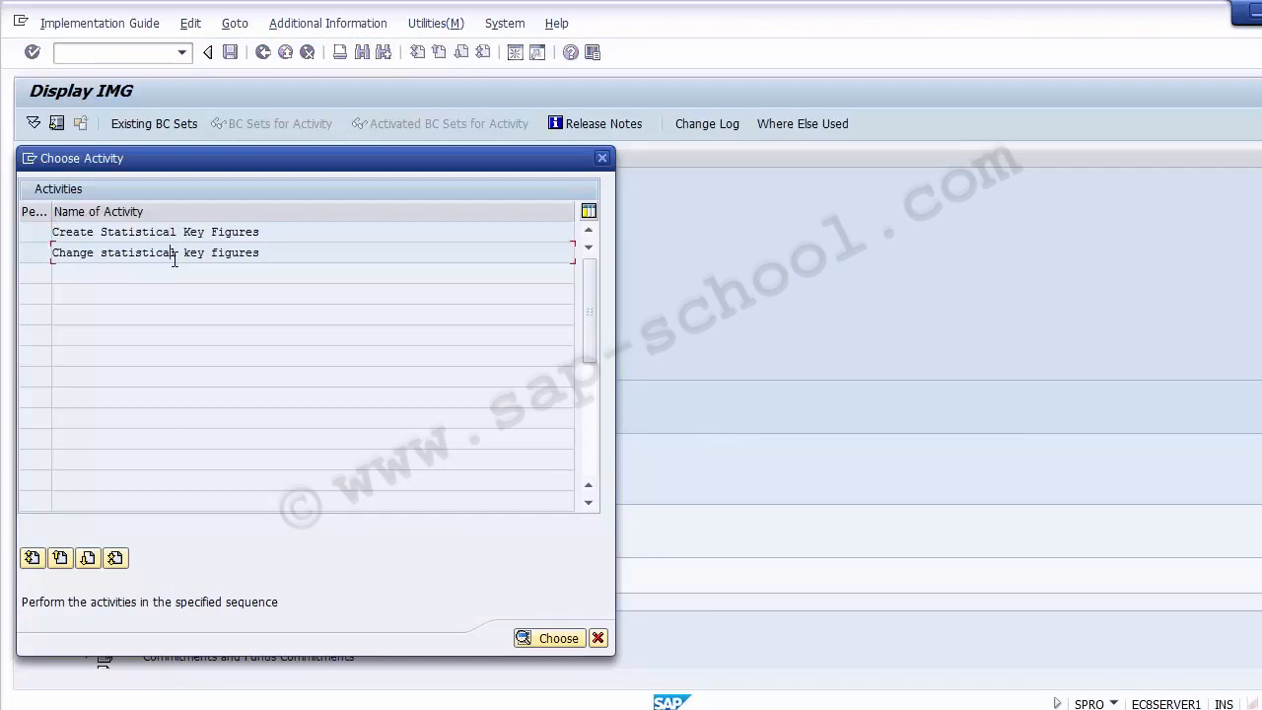
double_click(104, 234)
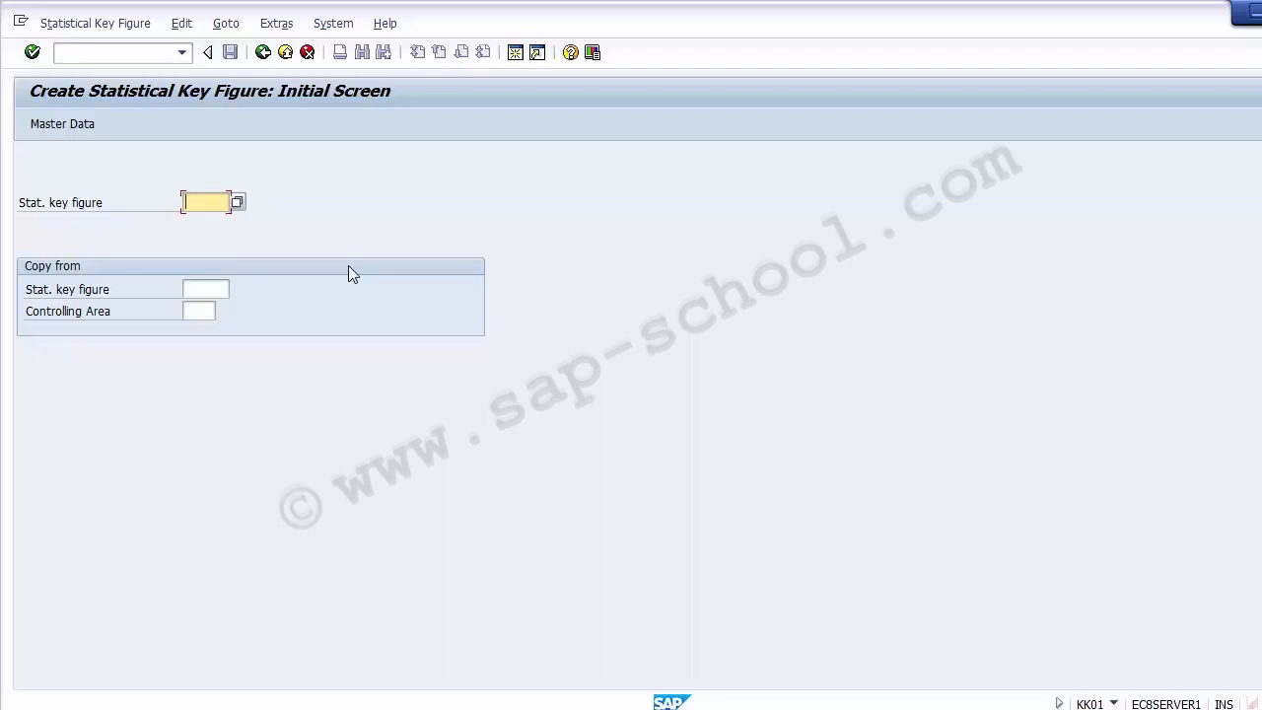
left_click(199, 311)
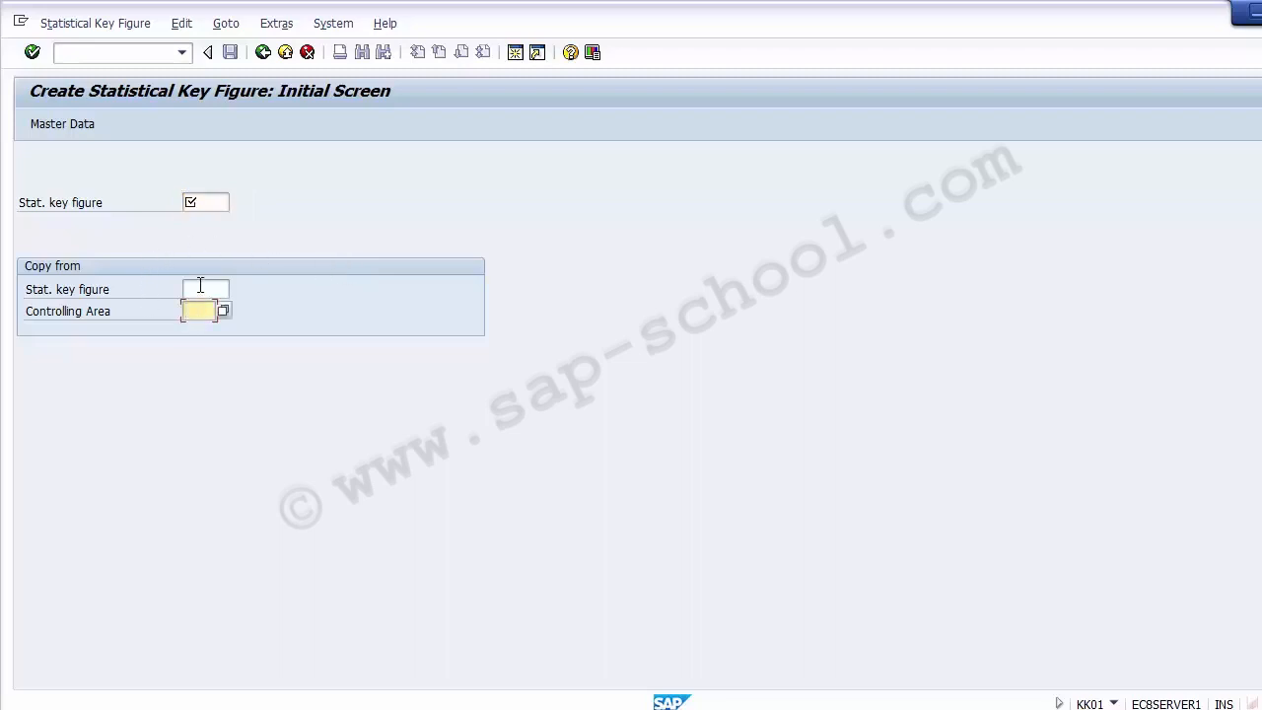
left_click(200, 288)
left_click(208, 200)
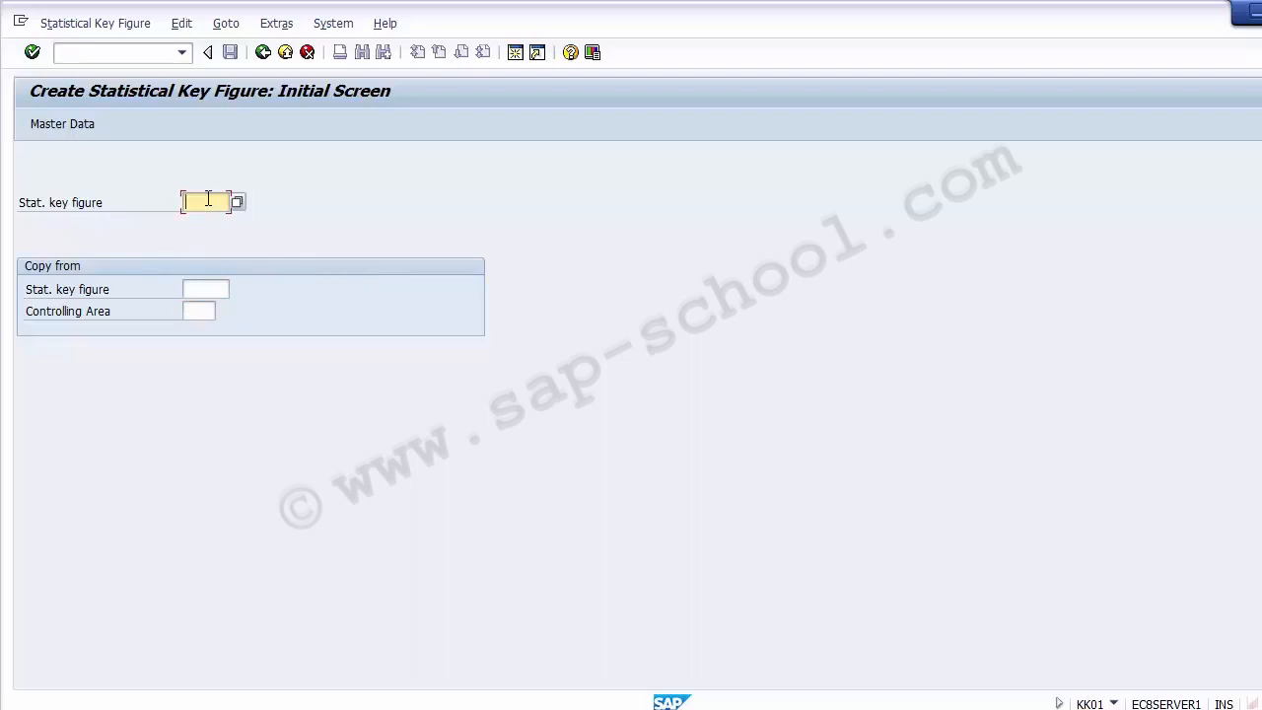
type("SI")
type("0001")
key("BackSpace")
key("BackSpace")
key("BackSpace")
key("BackSpace")
key("BackSpace")
key("BackSpace")
Create statistical key figure SV0001 and name it Sales Volume in pounds.
type("SV0001")
key("Return")
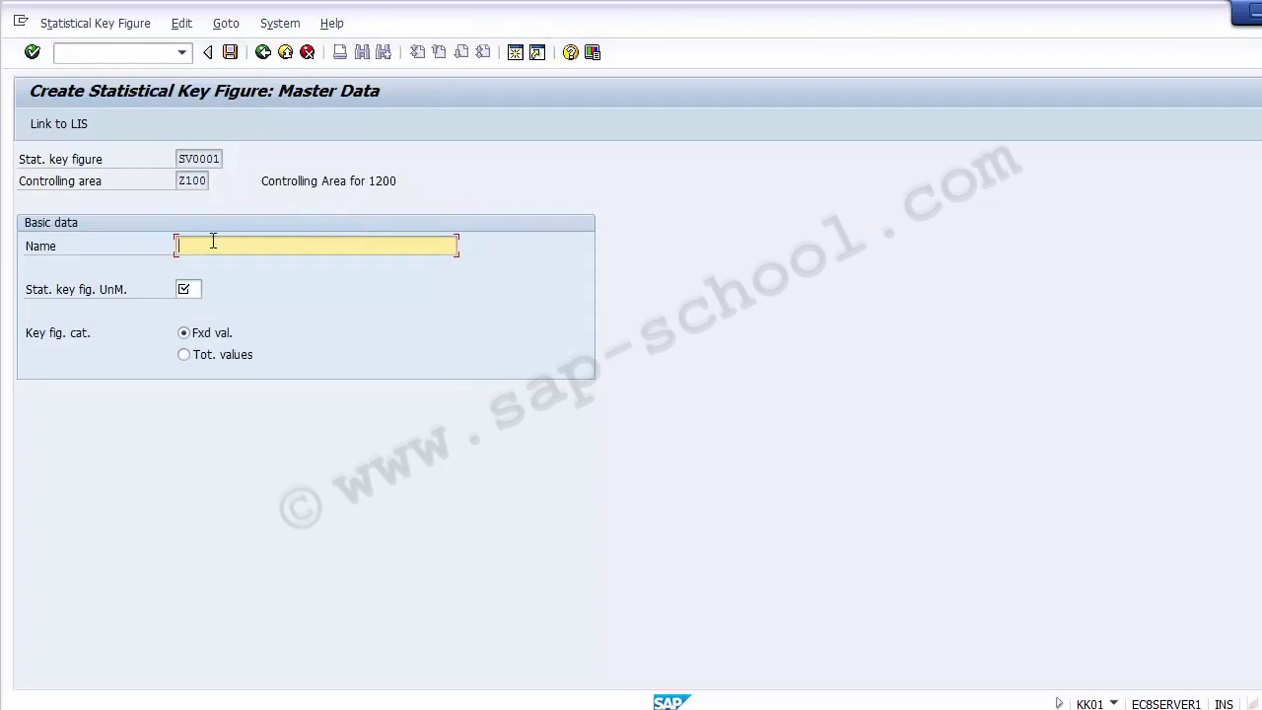
type("Sales Volume in pounds")
Search the unit list for LB and assign US pound as the key figure's unit of measure.
left_click(201, 287)
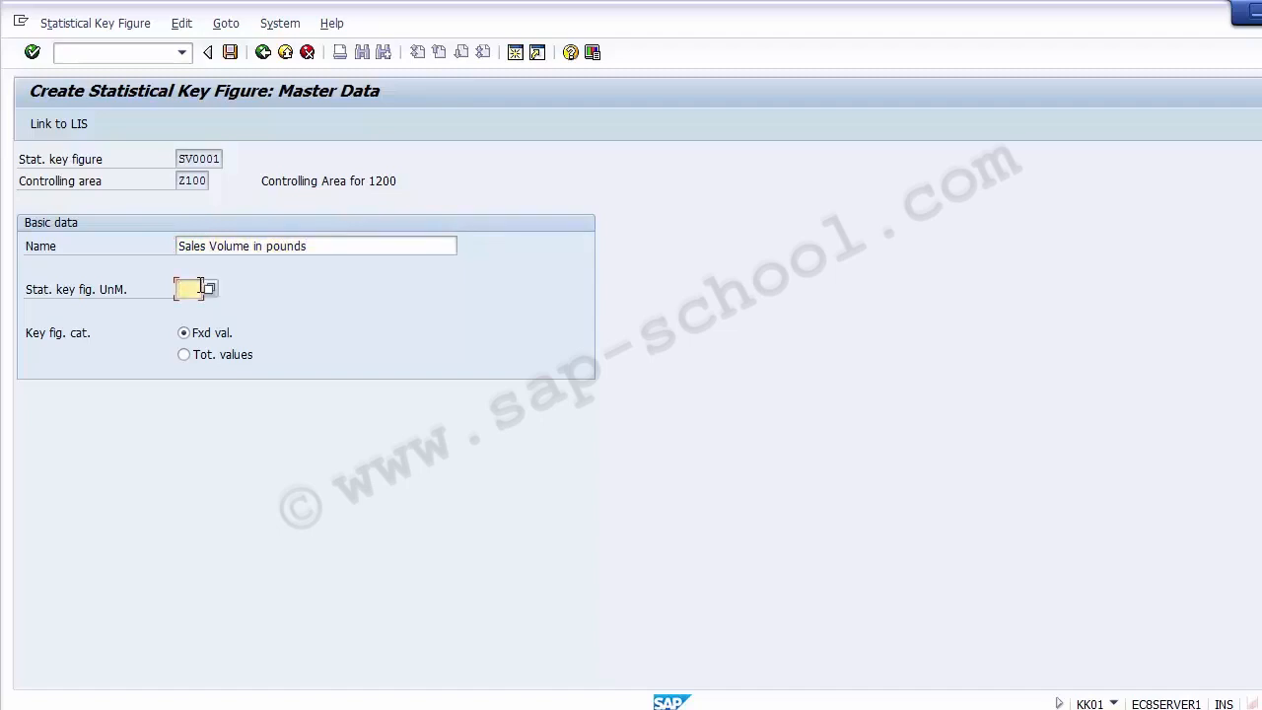
left_click(106, 298)
left_click(189, 288)
left_click(210, 290)
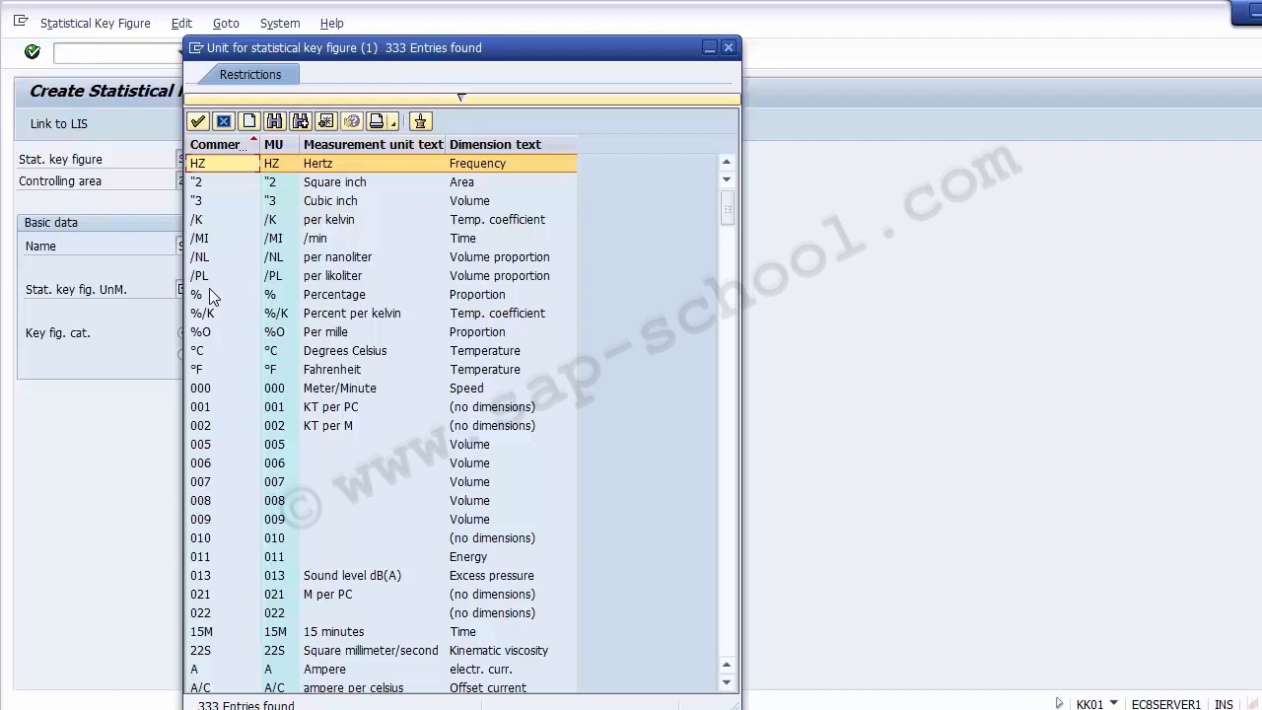
left_click(274, 123)
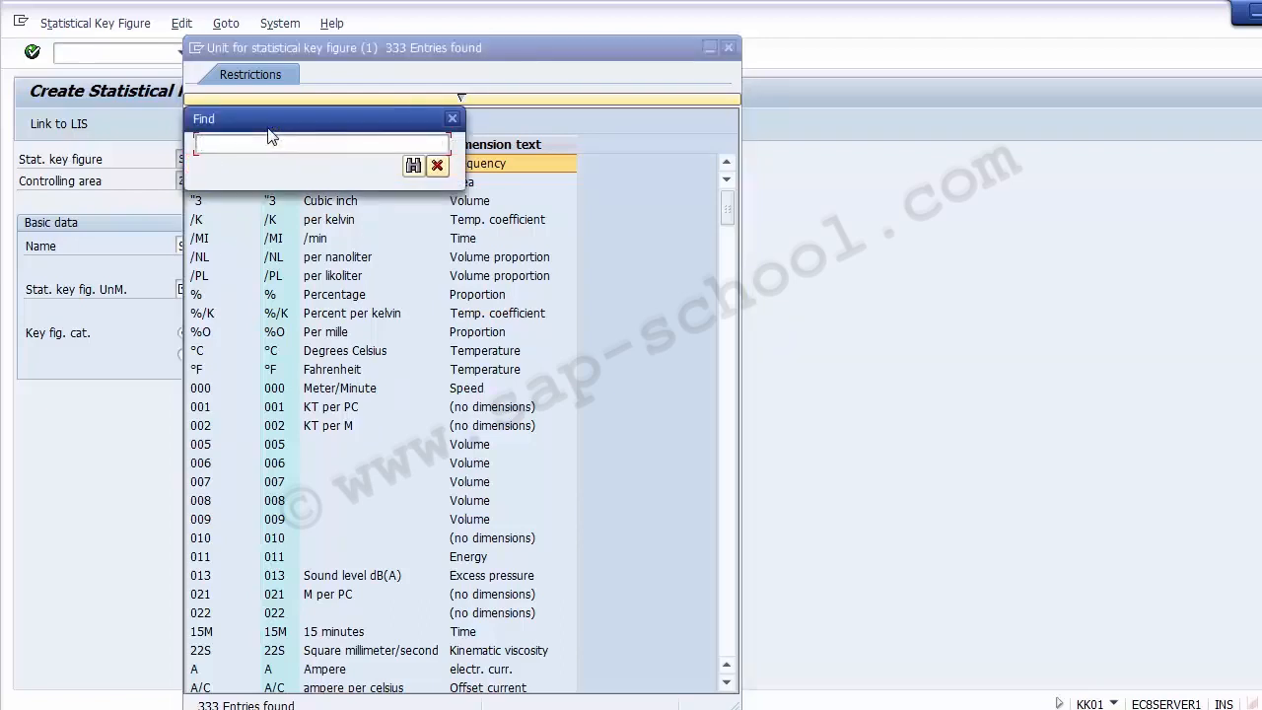
type("LB")
key("Return")
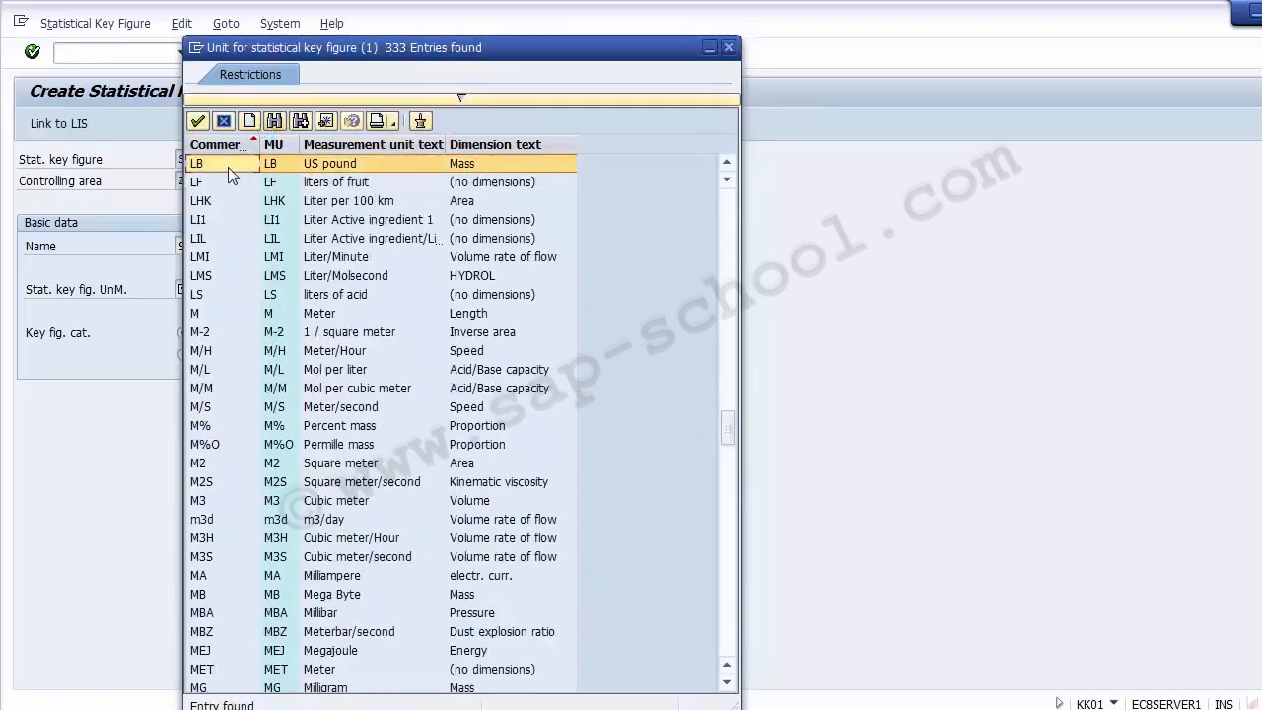
left_click(320, 165)
left_click(472, 170)
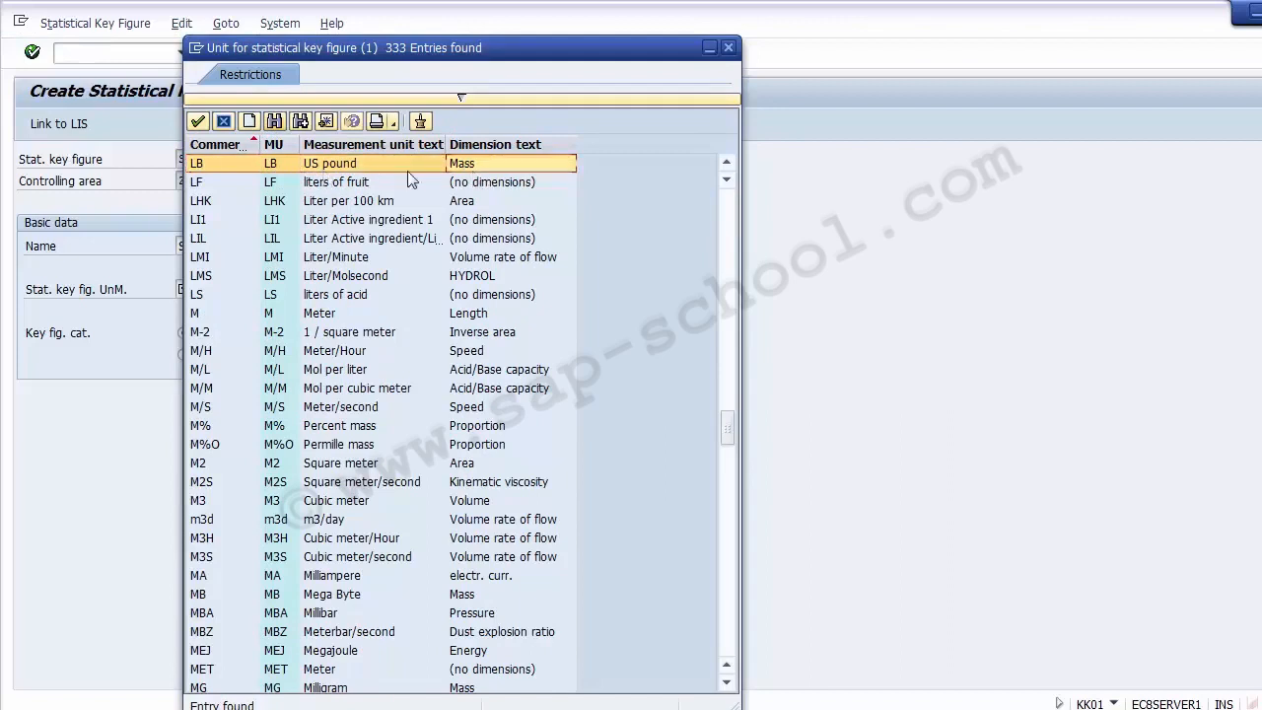
double_click(220, 163)
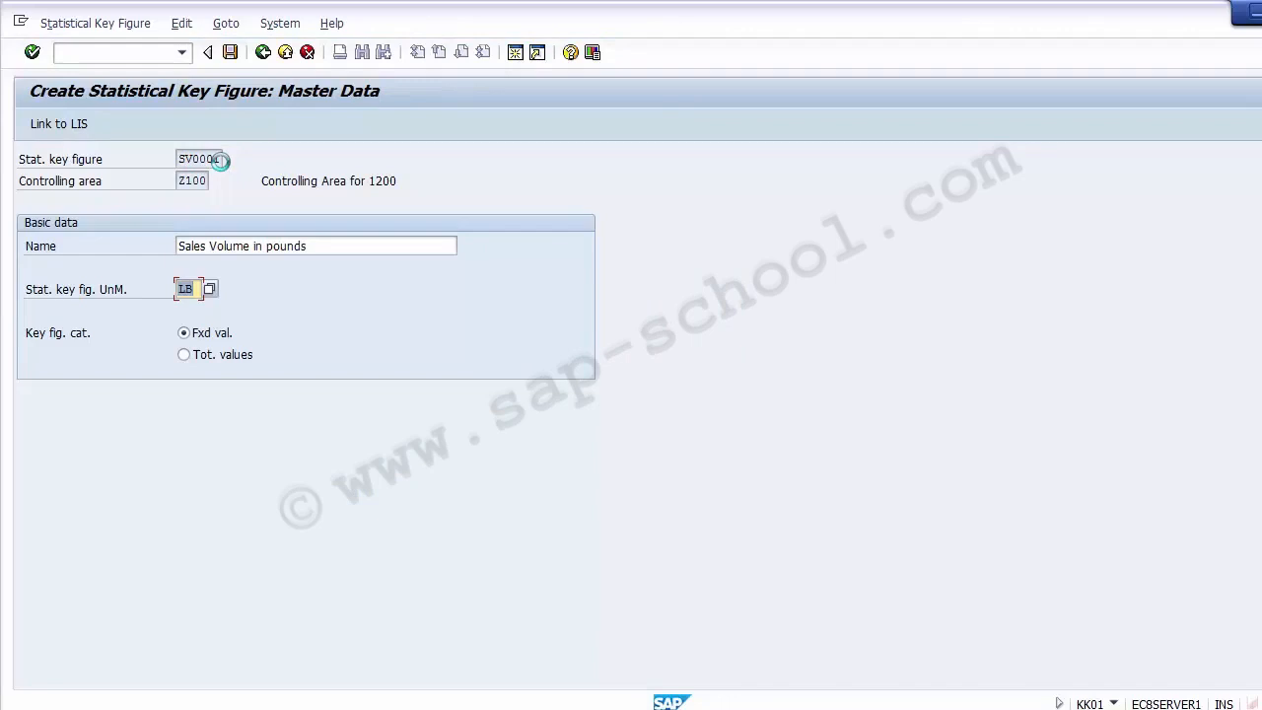
Set the key figure category to total values and save the statistical key figure.
left_click(61, 341)
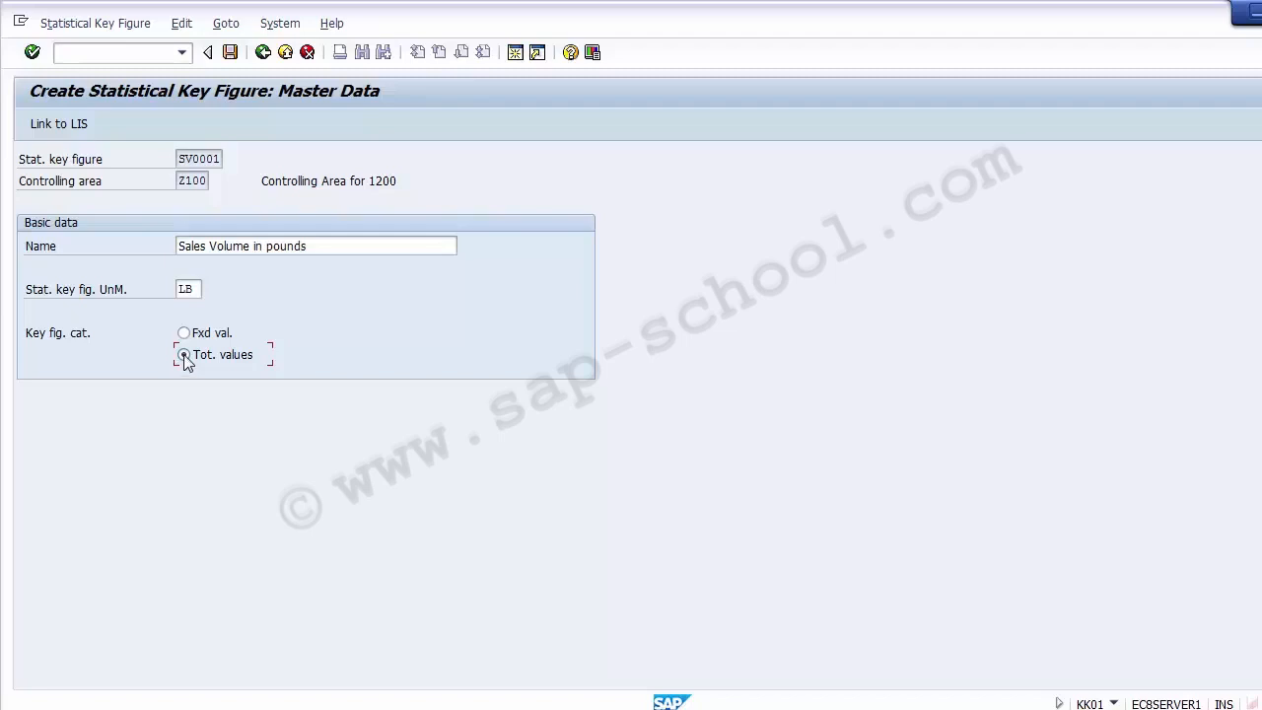
left_click(229, 55)
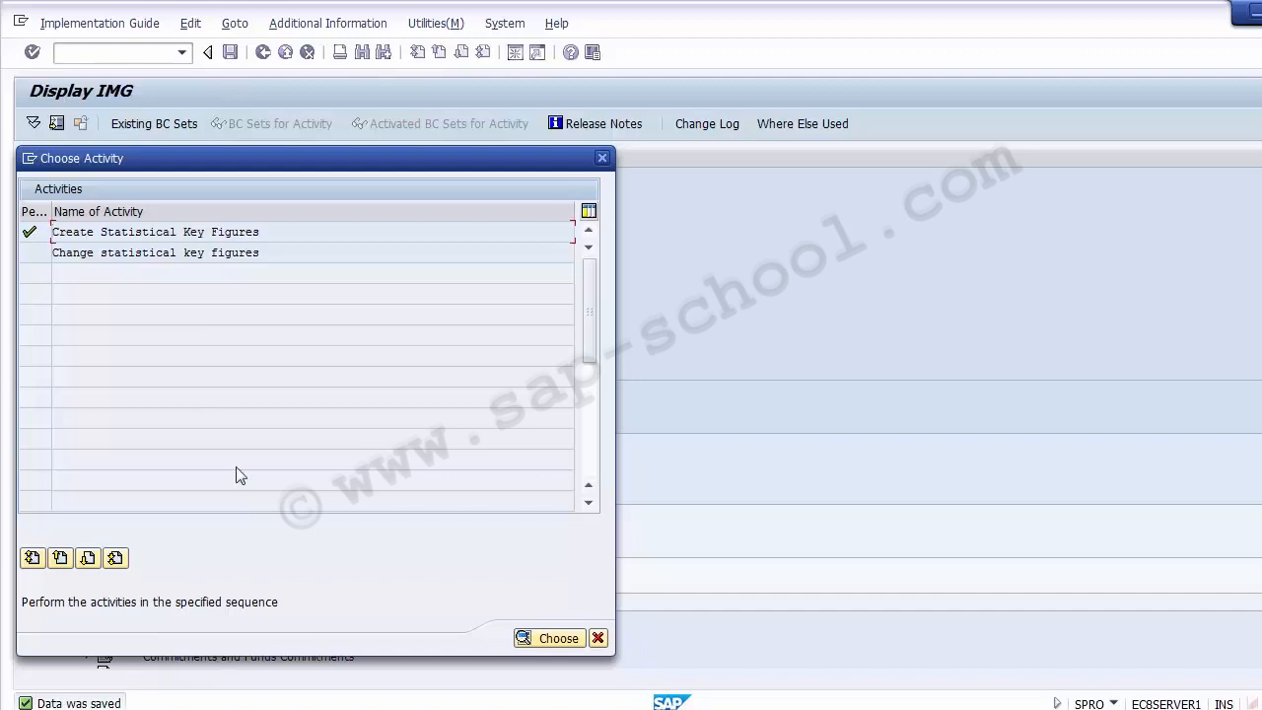
Open statistical key figure SV0001 through Change statistical key figures to view its master data.
left_click(123, 255)
double_click(110, 256)
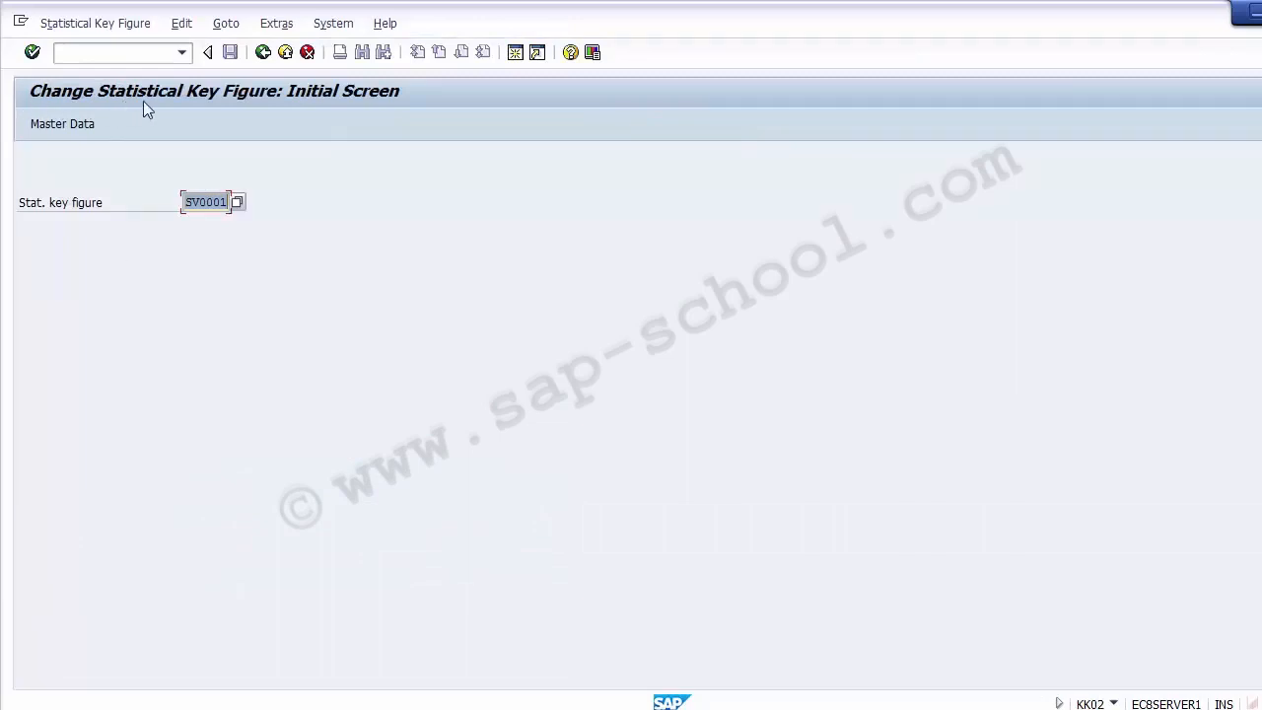
left_click(217, 204)
double_click(217, 204)
key("Return")
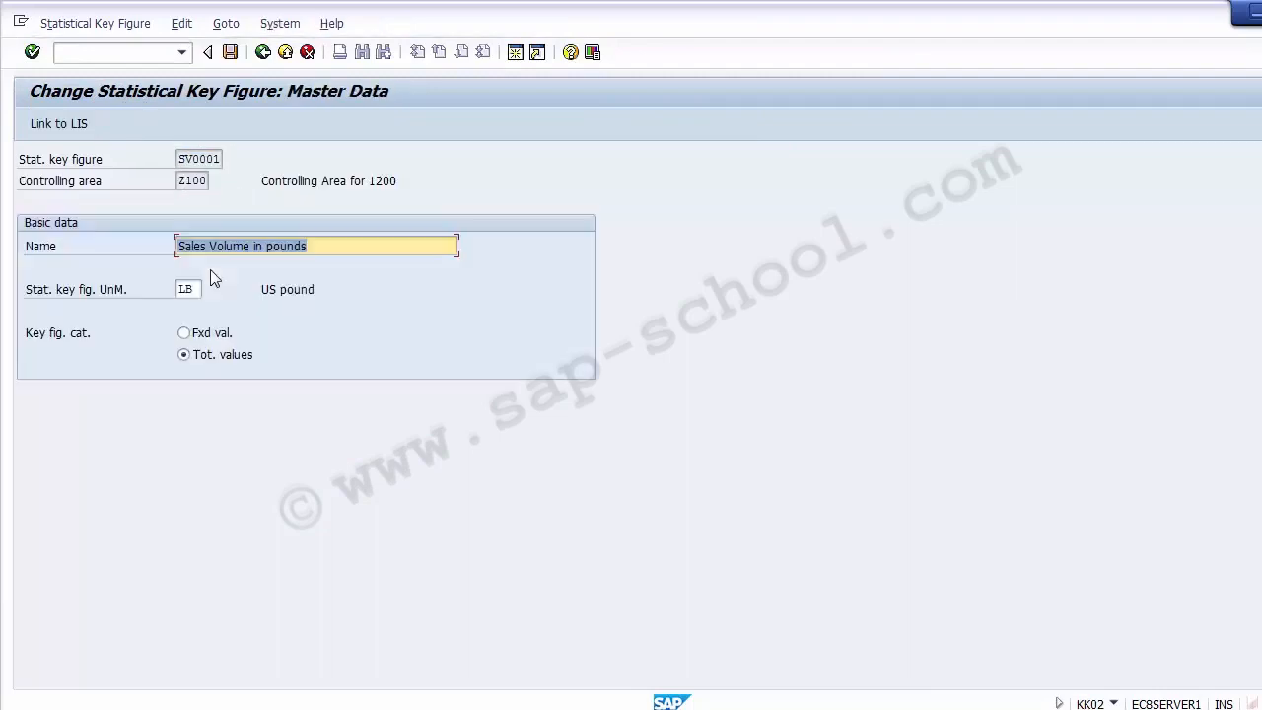
Save statistical key figure SV0001 in change mode and return to the customizing structure.
left_click(329, 249)
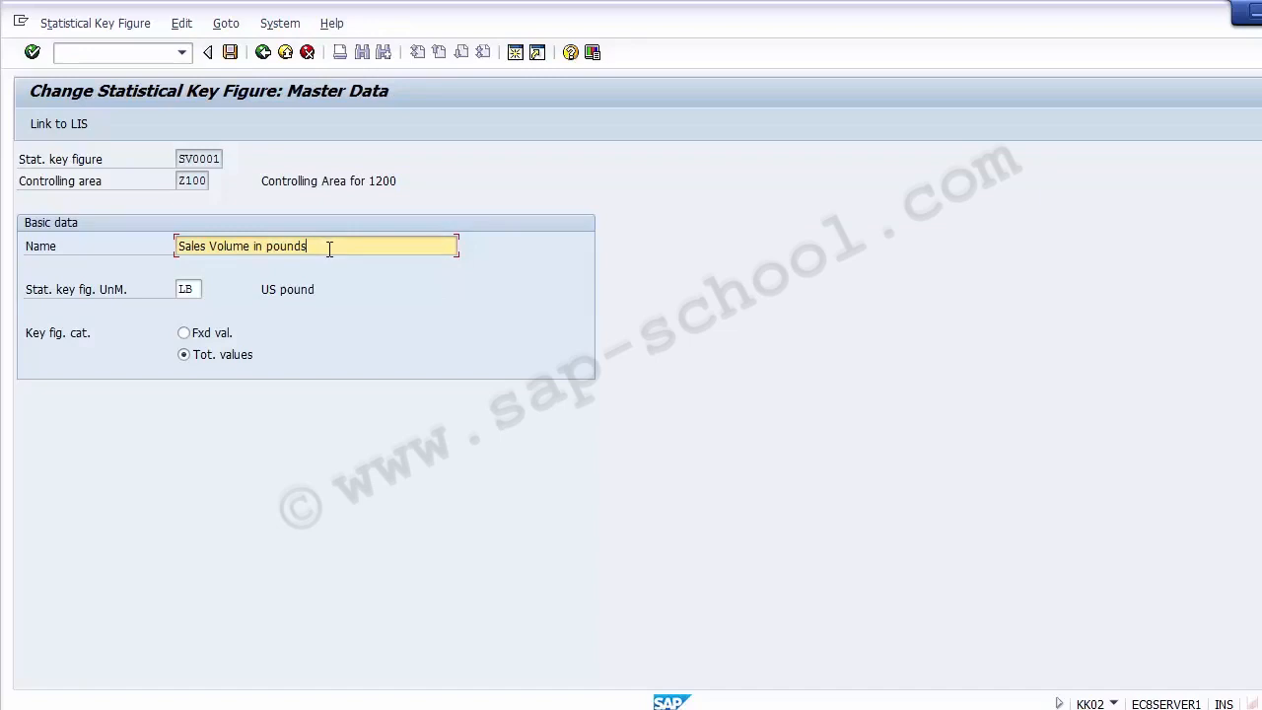
left_click(230, 53)
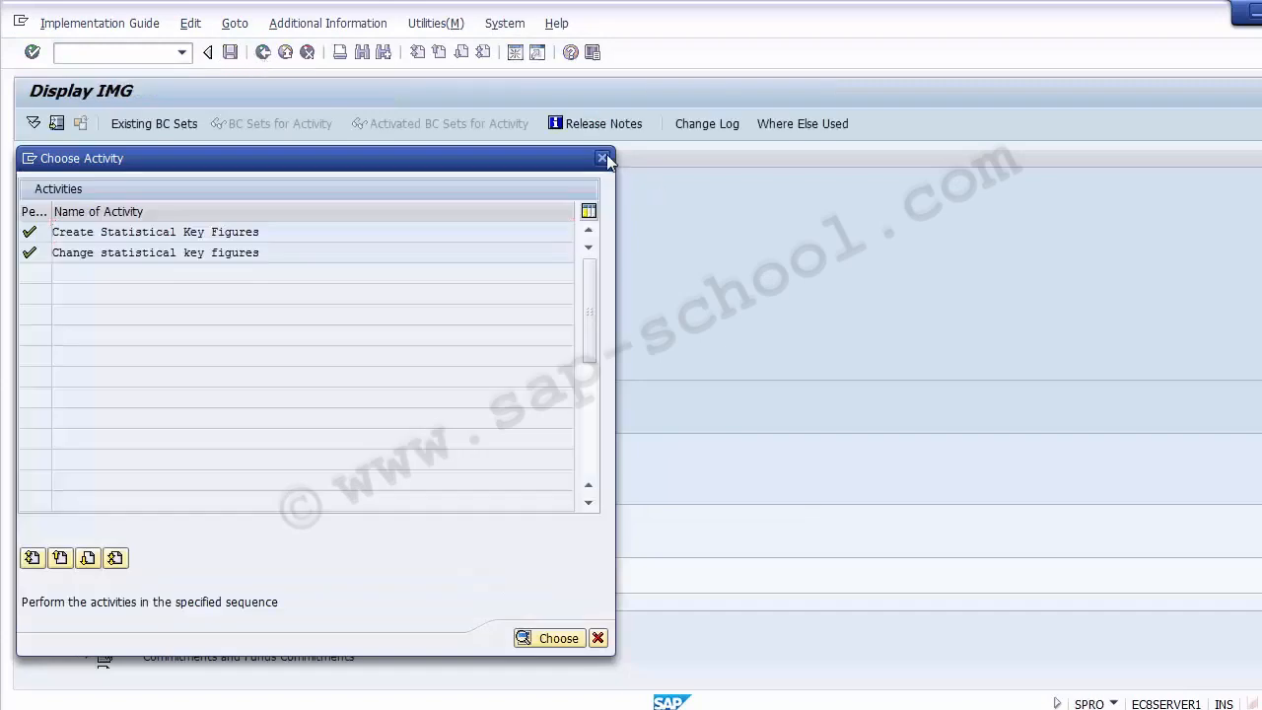
left_click(602, 158)
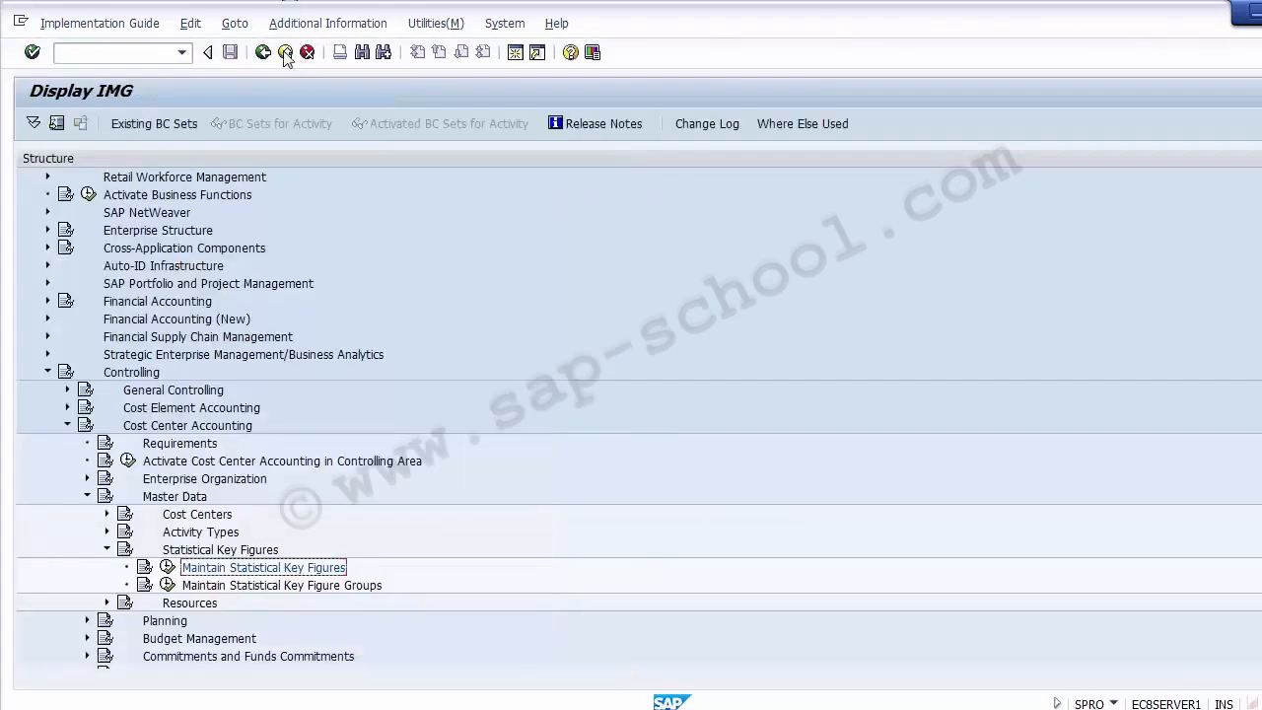
Exit customizing to SAP Easy Access and advance the PowerPoint presentation past the Statistical Key Figure slide.
left_click(285, 54)
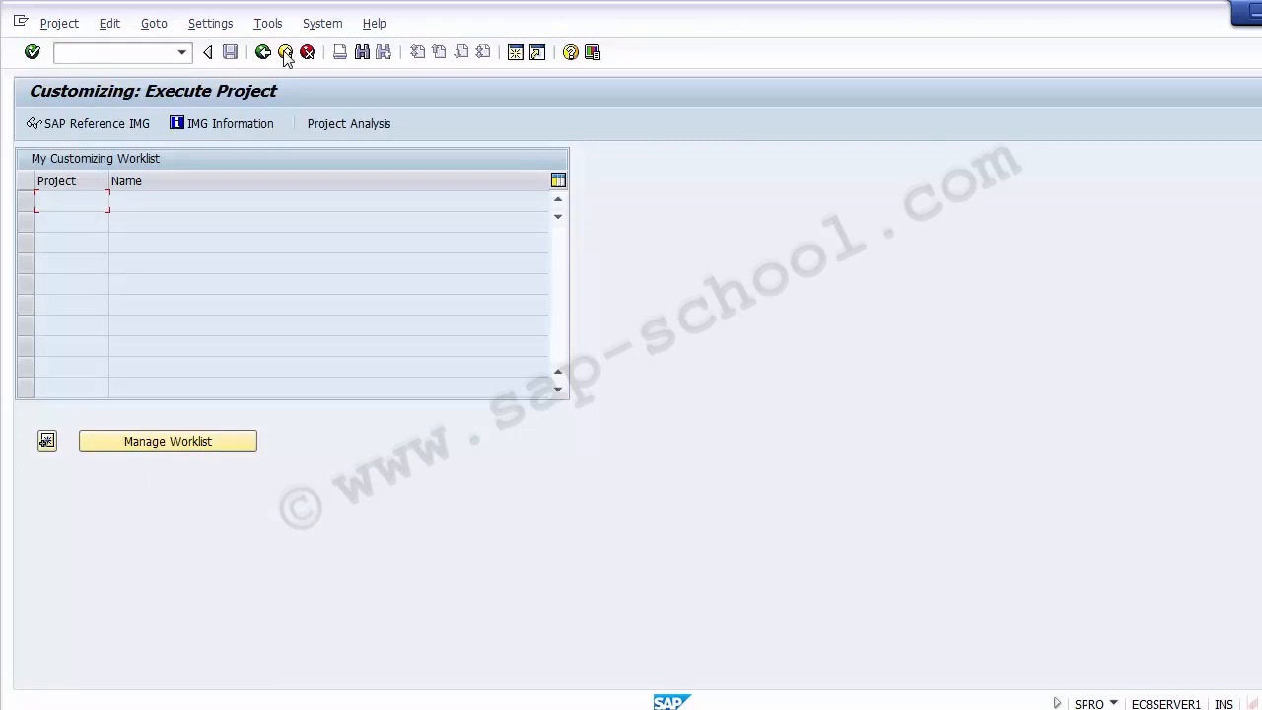
left_click(284, 53)
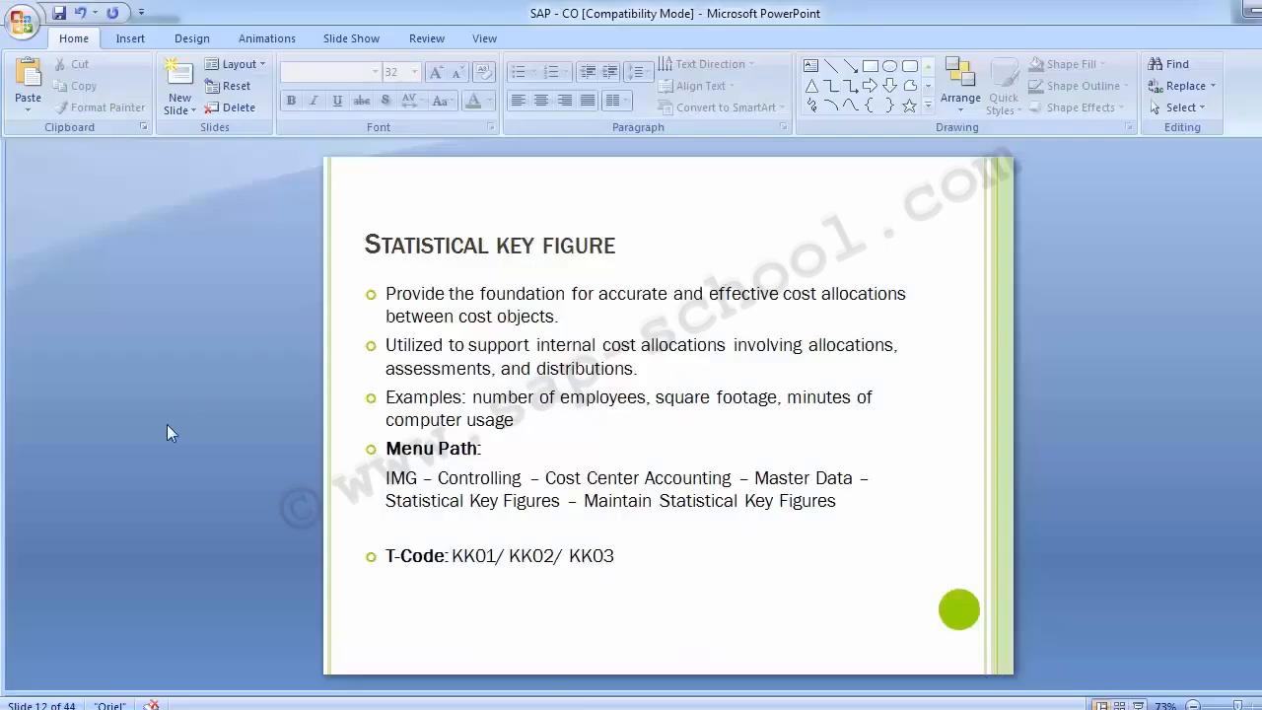
scroll(167, 431, "down", 1)
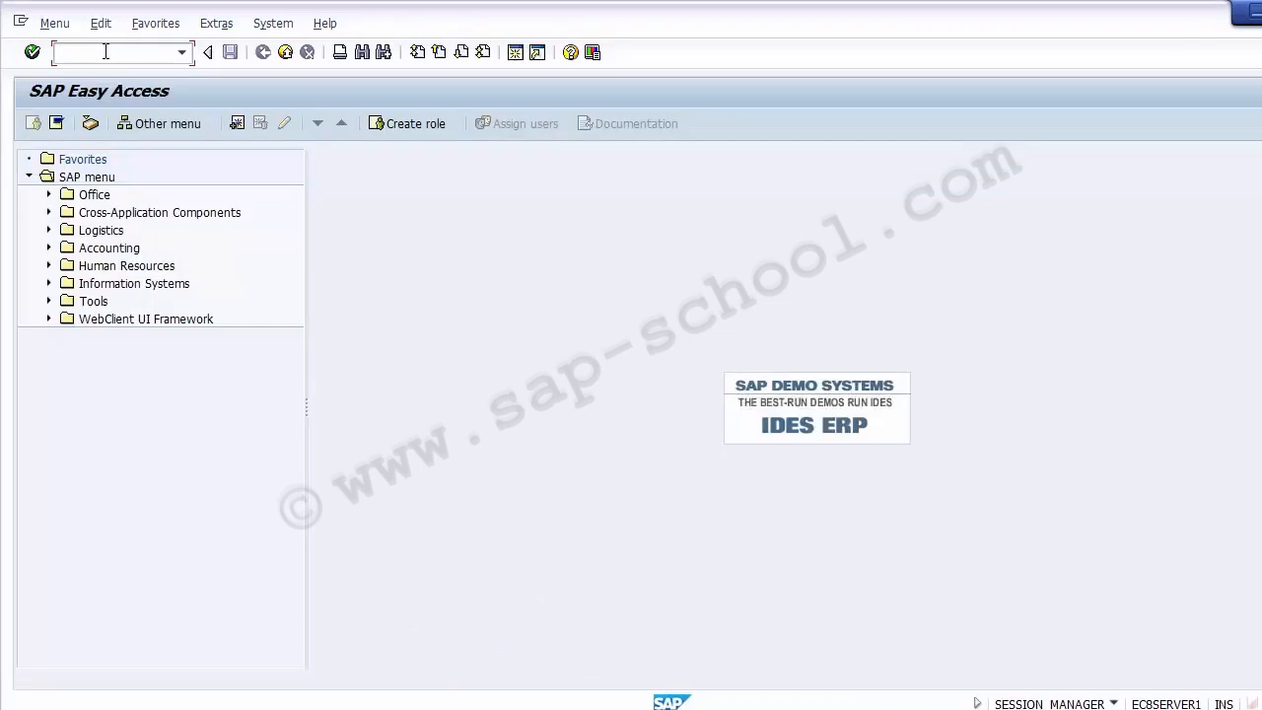
Start transaction FB50 to enter a G/L account document and set its document date to 07.12.2014.
type("FB50")
key("Return")
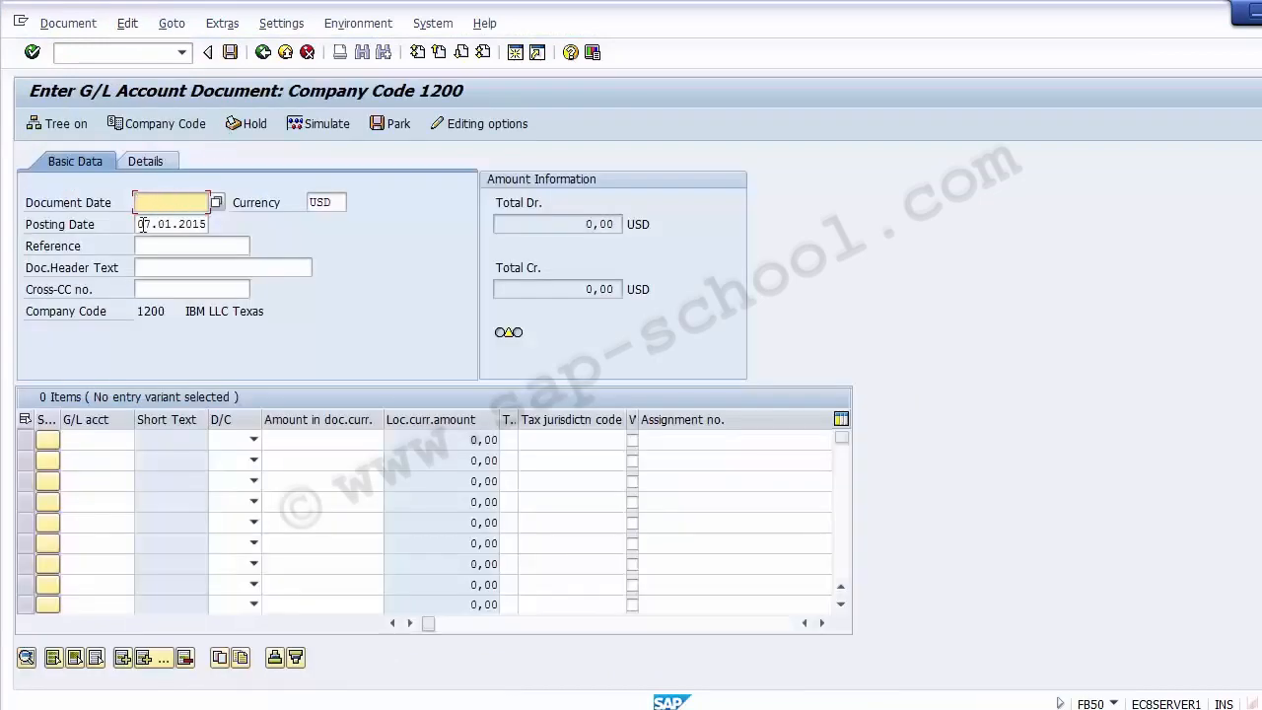
left_click(143, 225)
left_click(154, 205)
type("0")
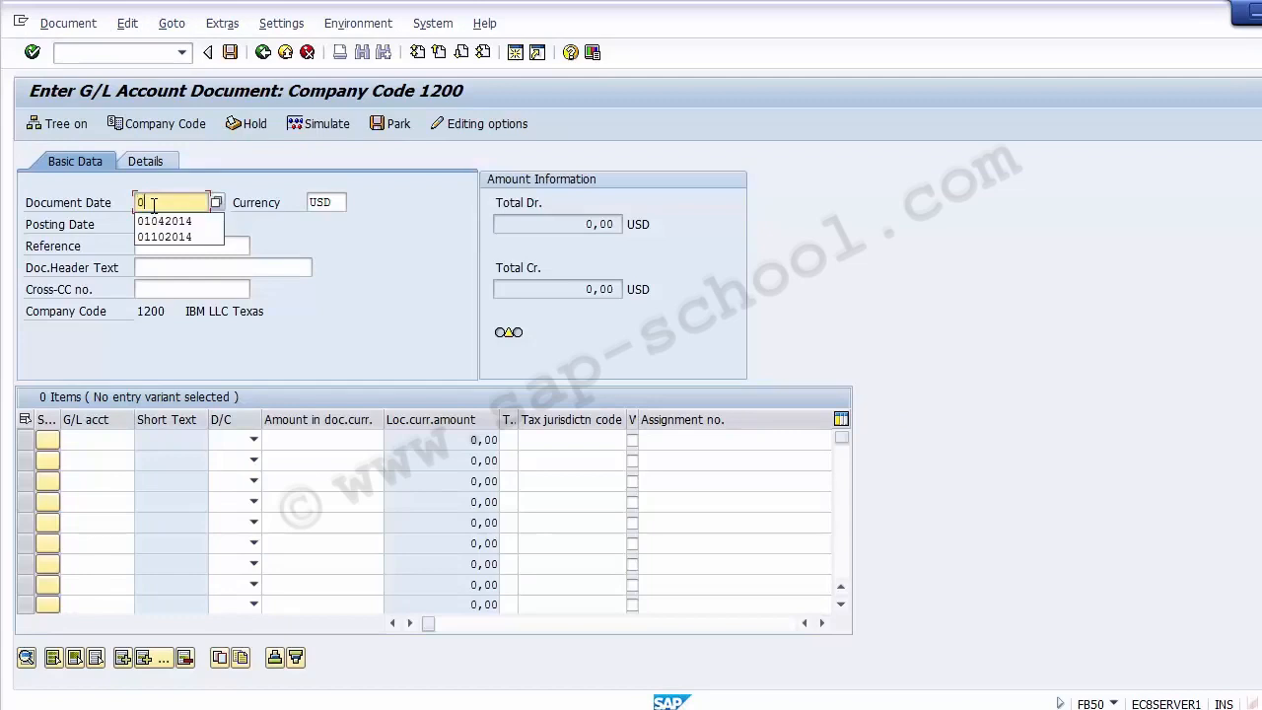
type("7122014")
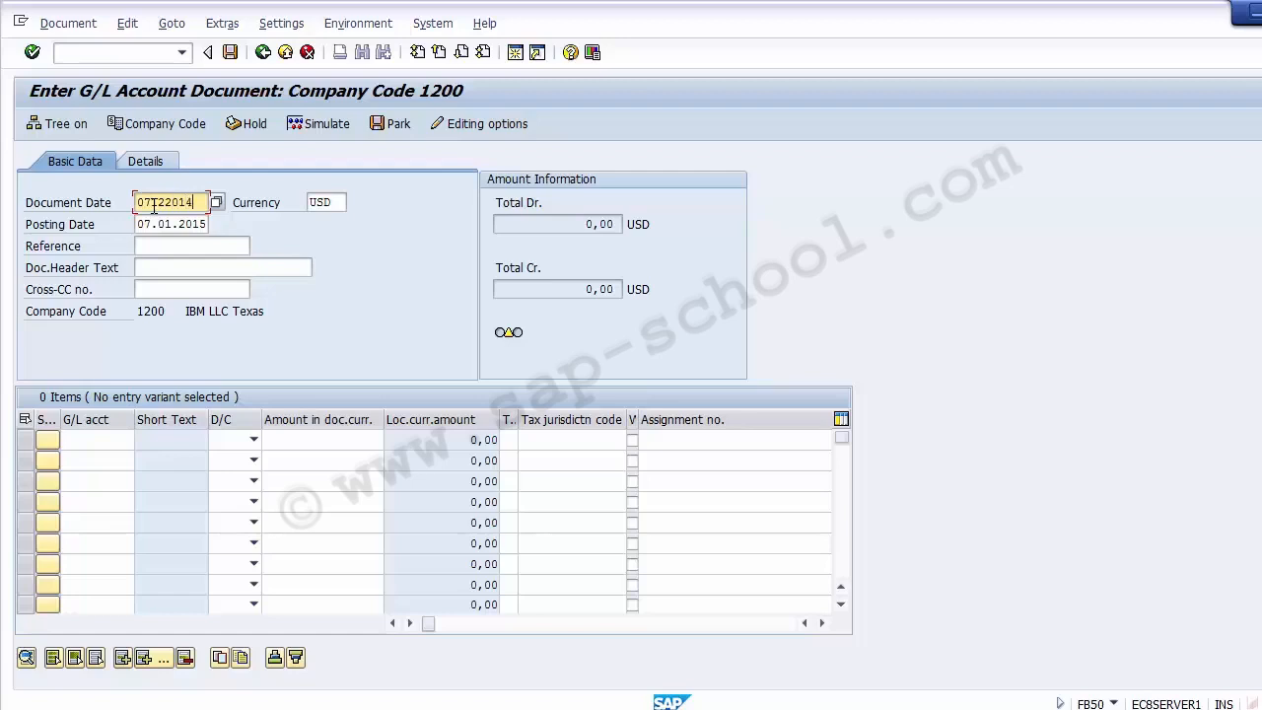
key("Tab")
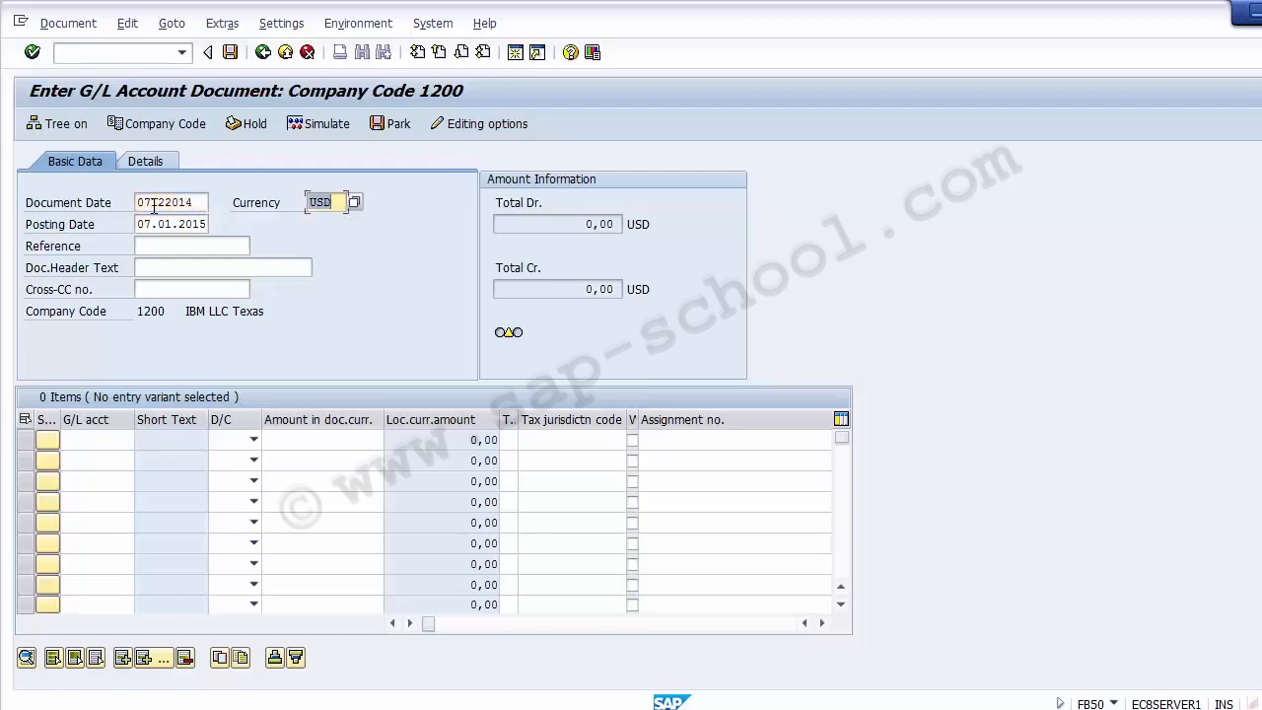
Set the posting date to 07.12.2014 and accept the posting period adjustment.
key("Tab")
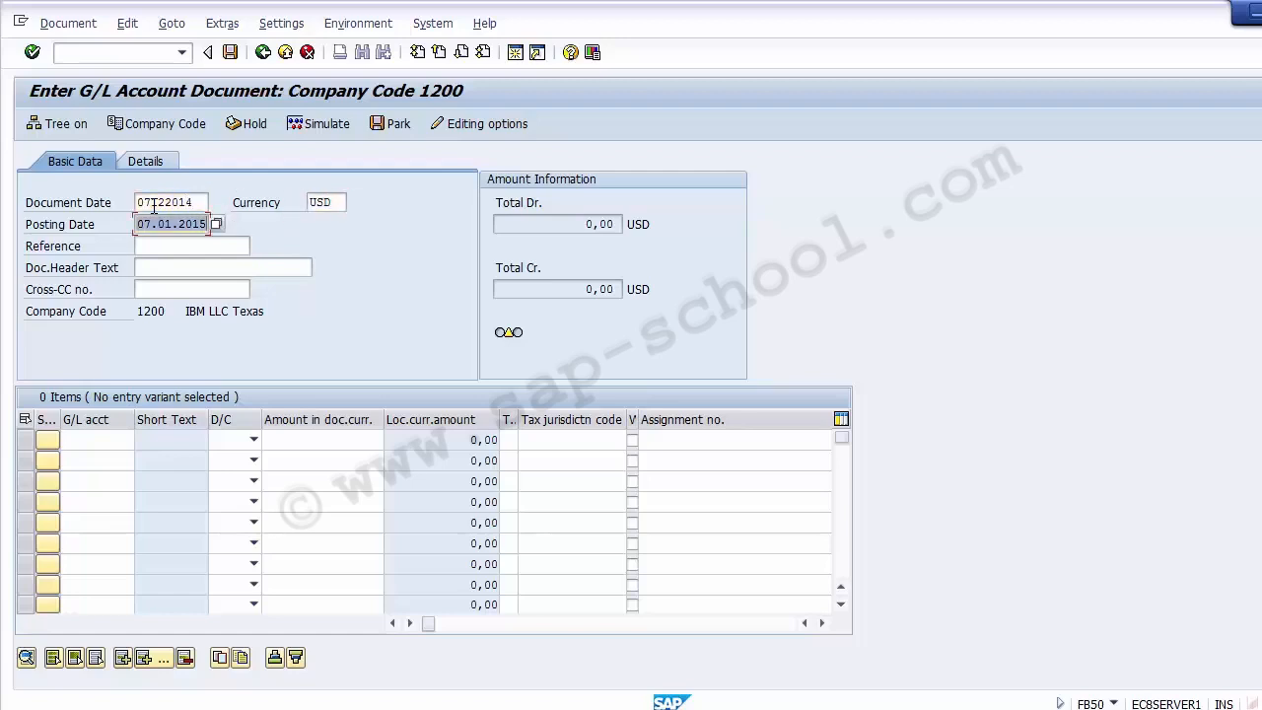
type("0")
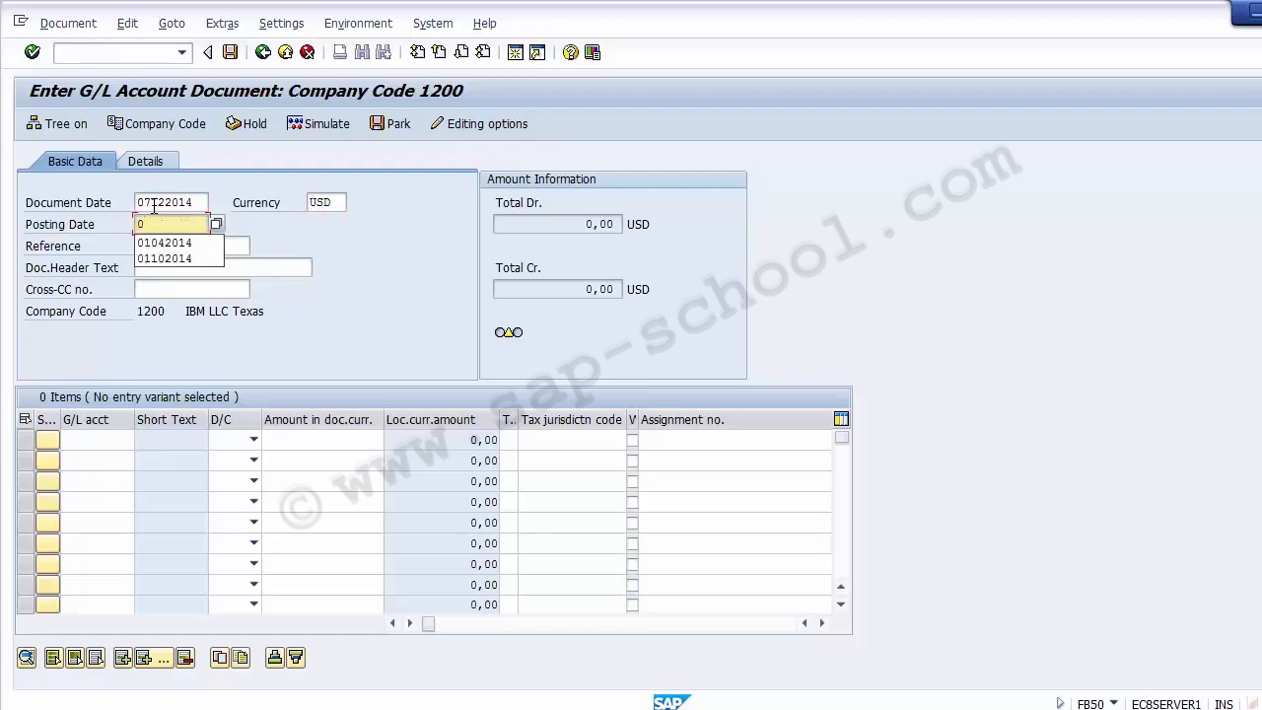
type("7")
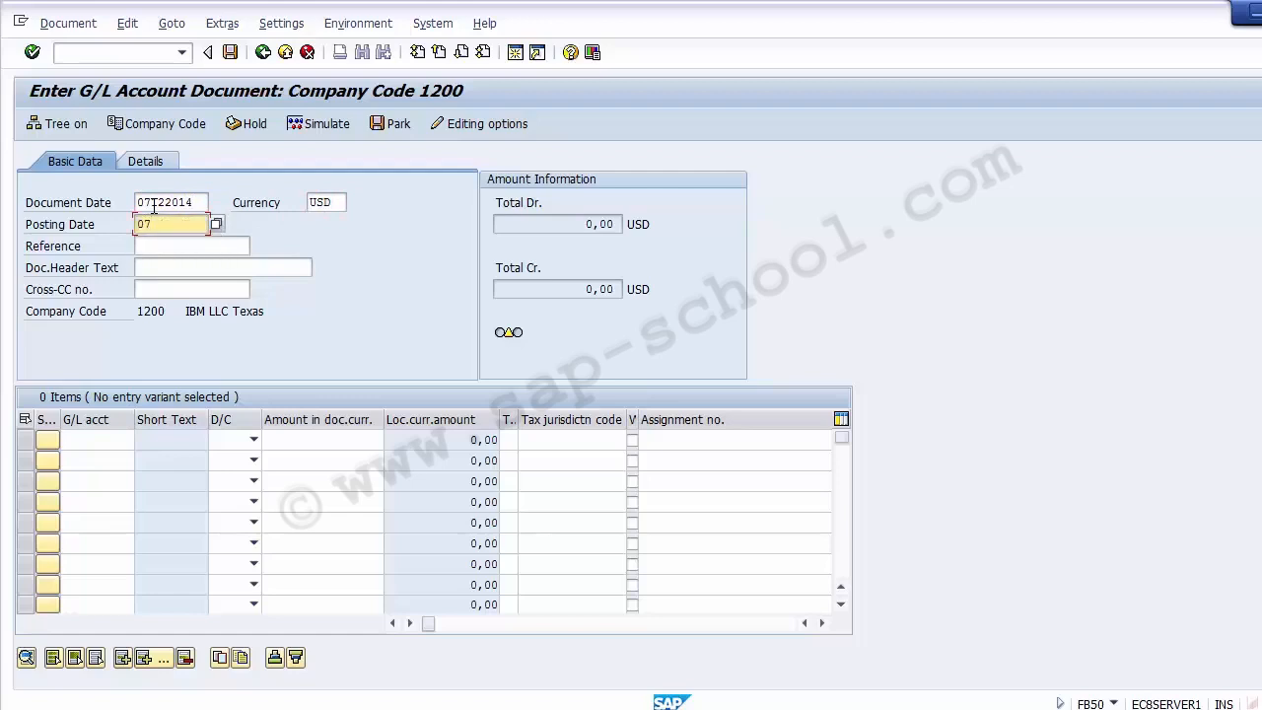
type("122014")
key("Return")
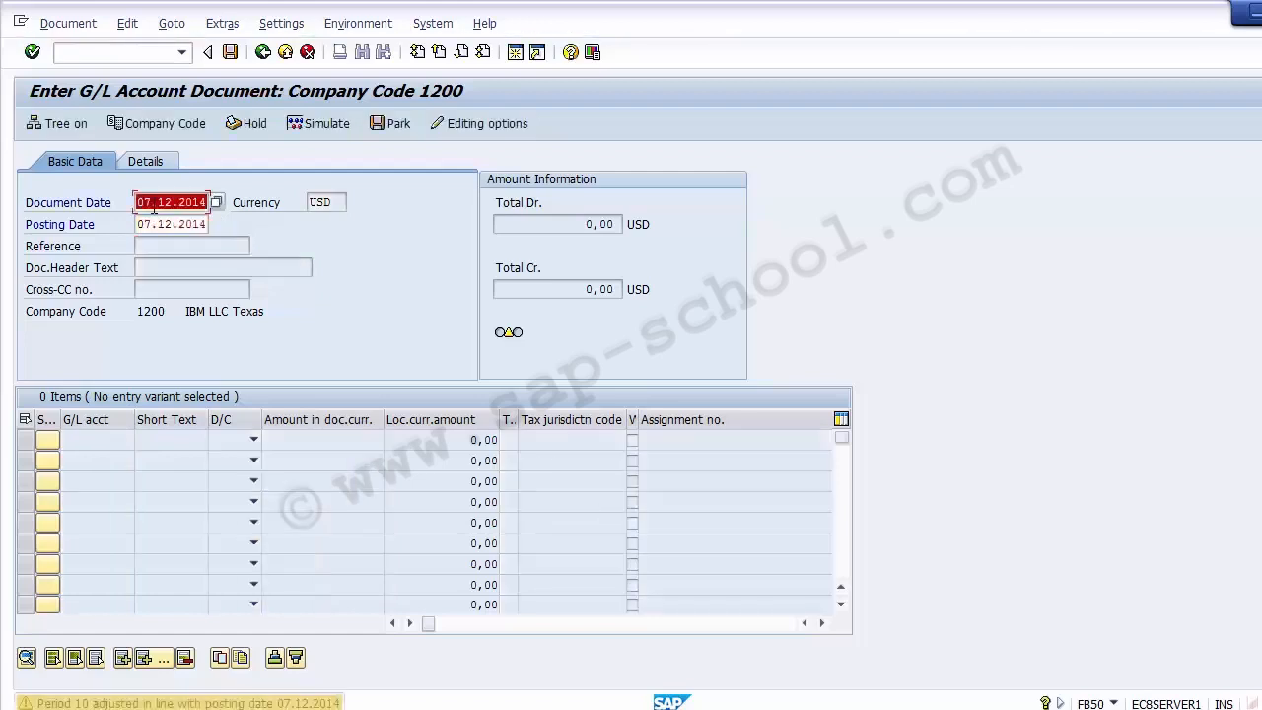
key("Return")
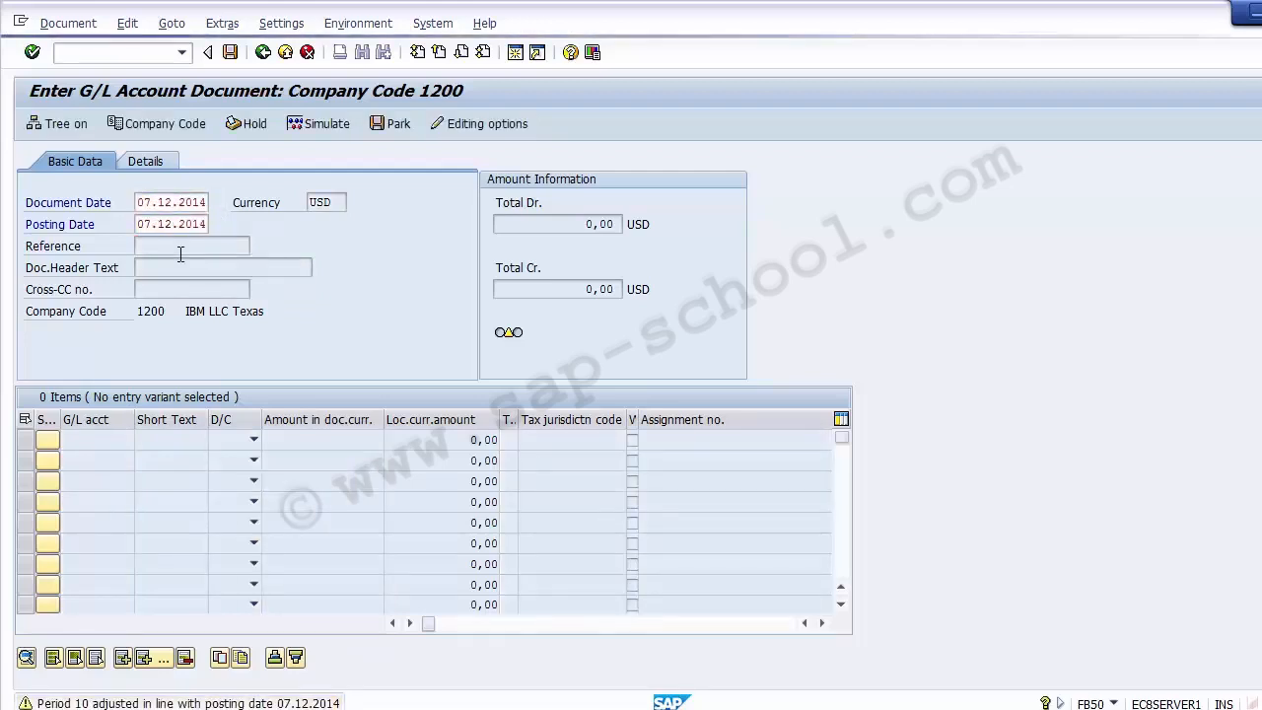
Look up company code 1200's G/L accounts and choose Salaray Payable A/C for the first line item.
left_click(99, 440)
left_click(141, 440)
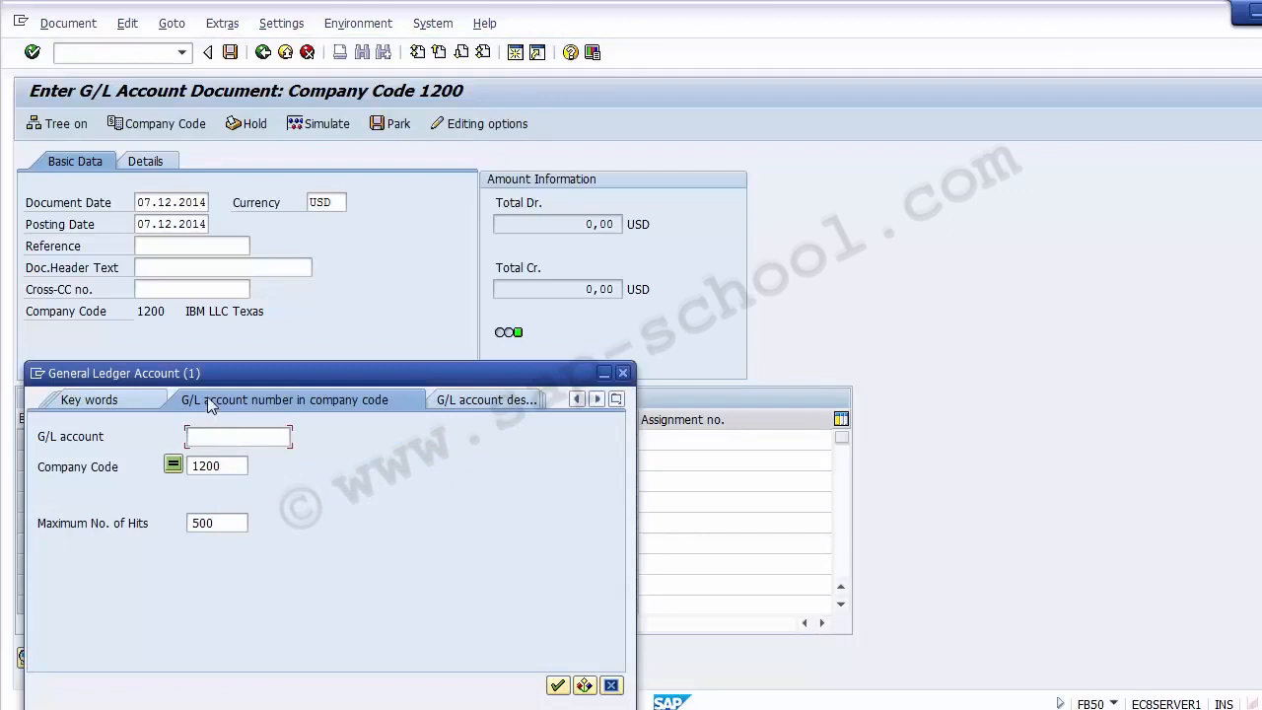
left_click_drag(213, 377, 656, 80)
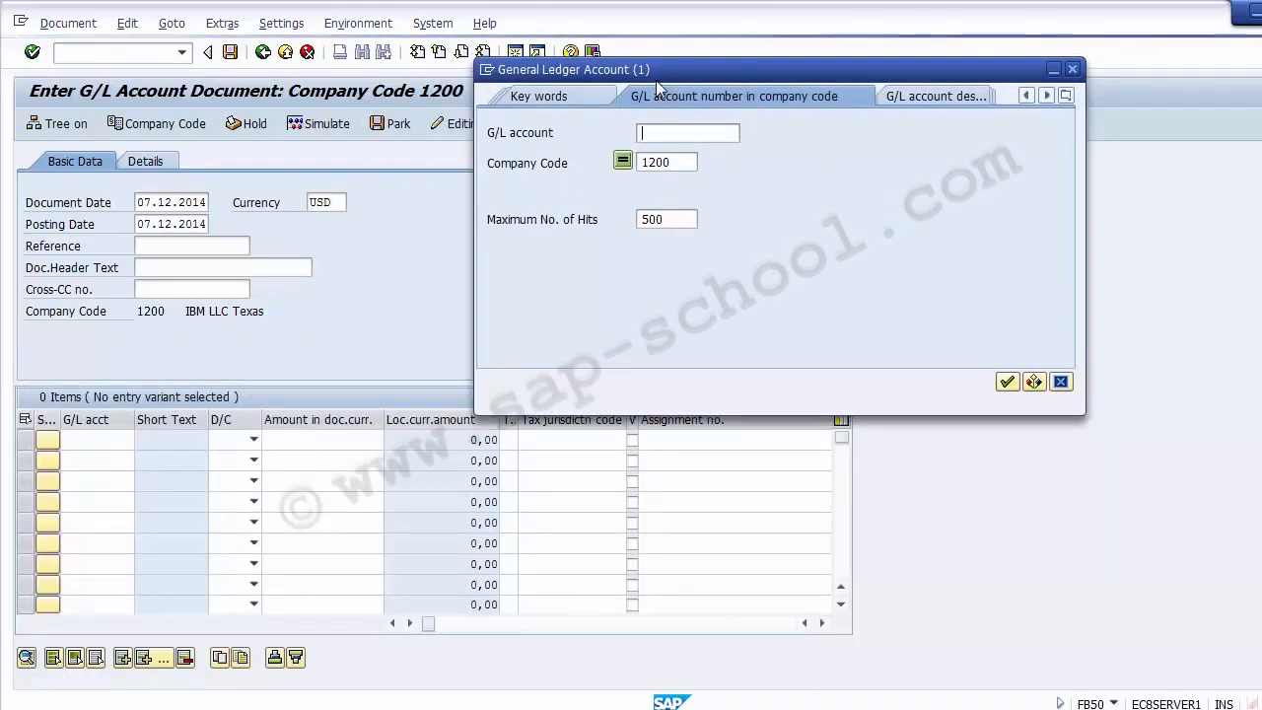
key("Return")
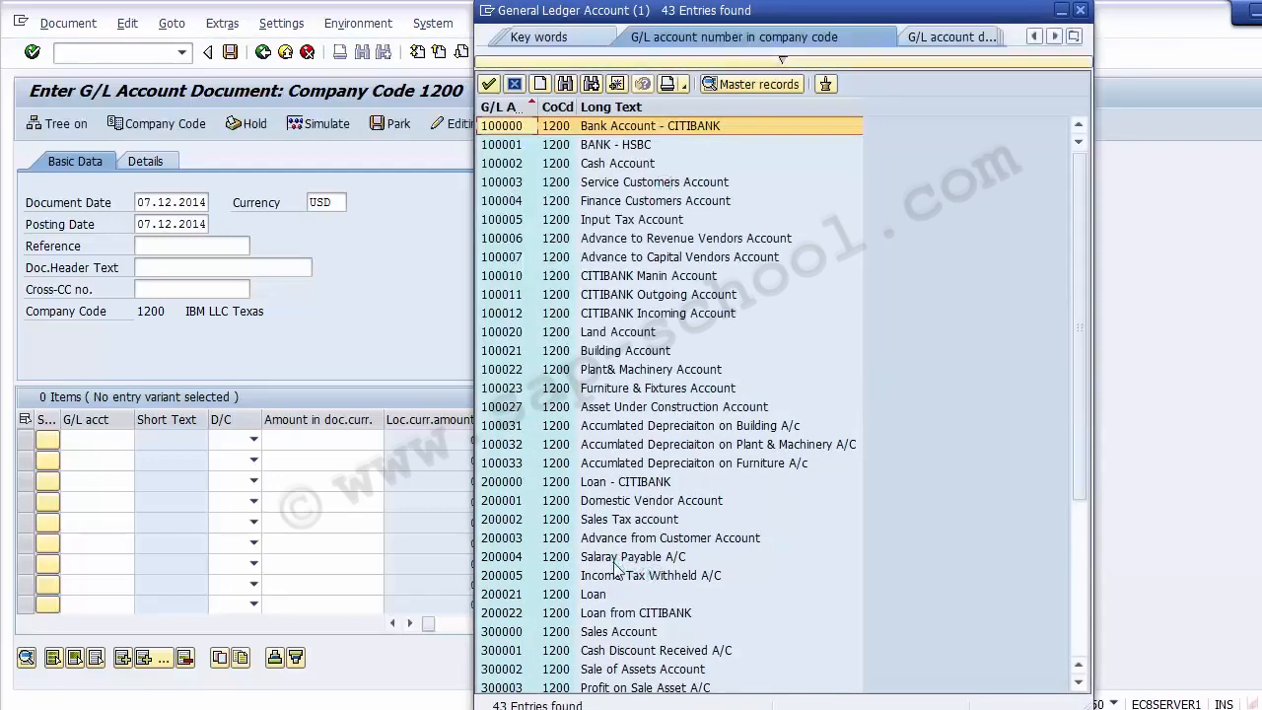
double_click(615, 556)
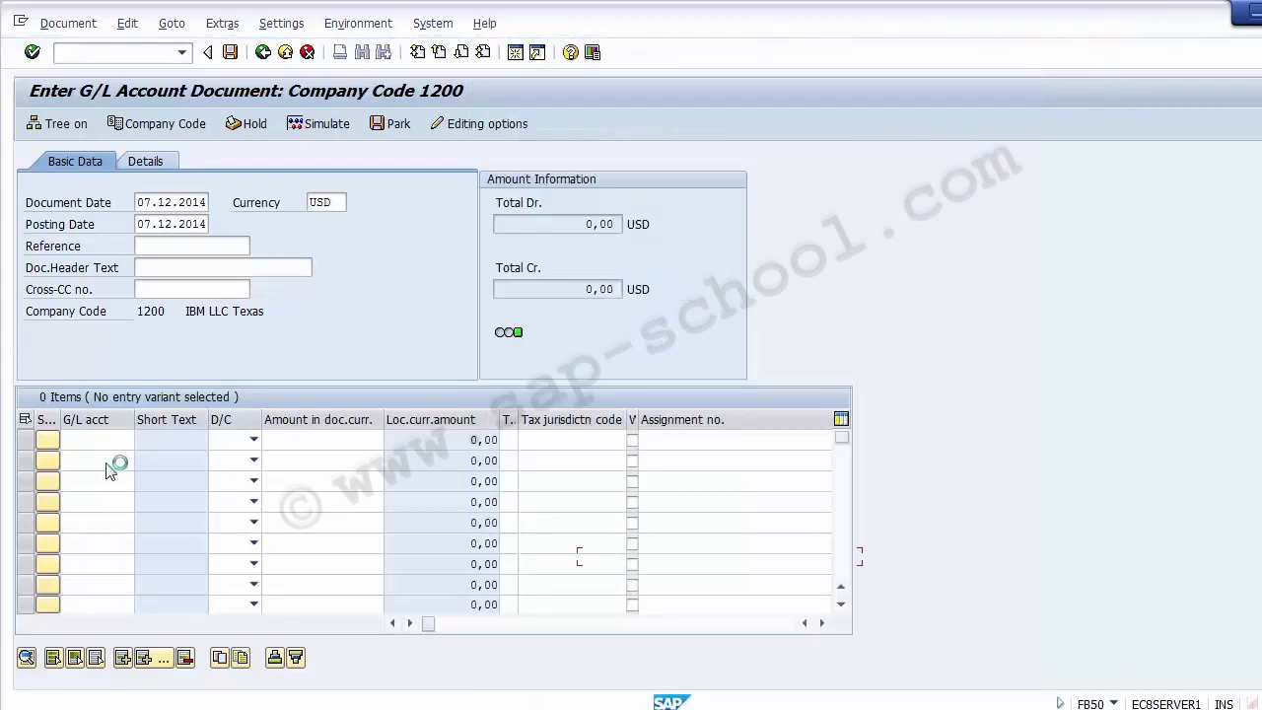
Choose the Salary Account from the company code 1200 account list for the second line item.
left_click(97, 461)
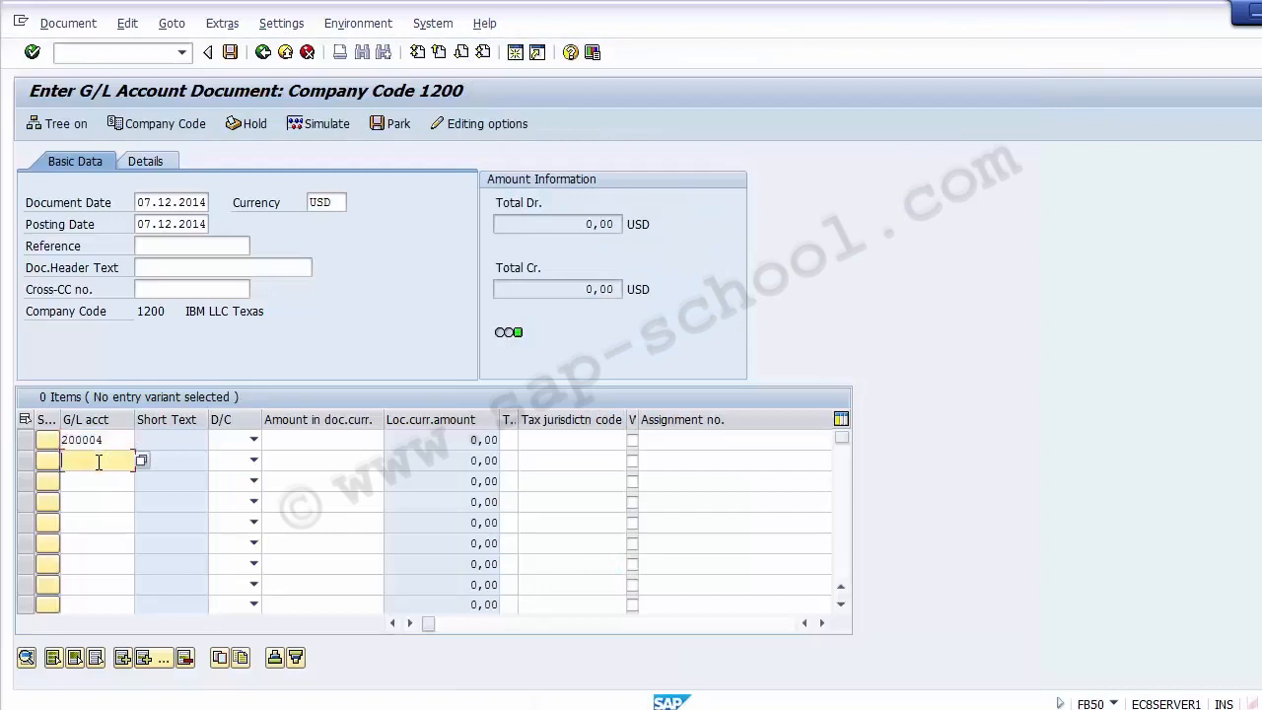
left_click(141, 461)
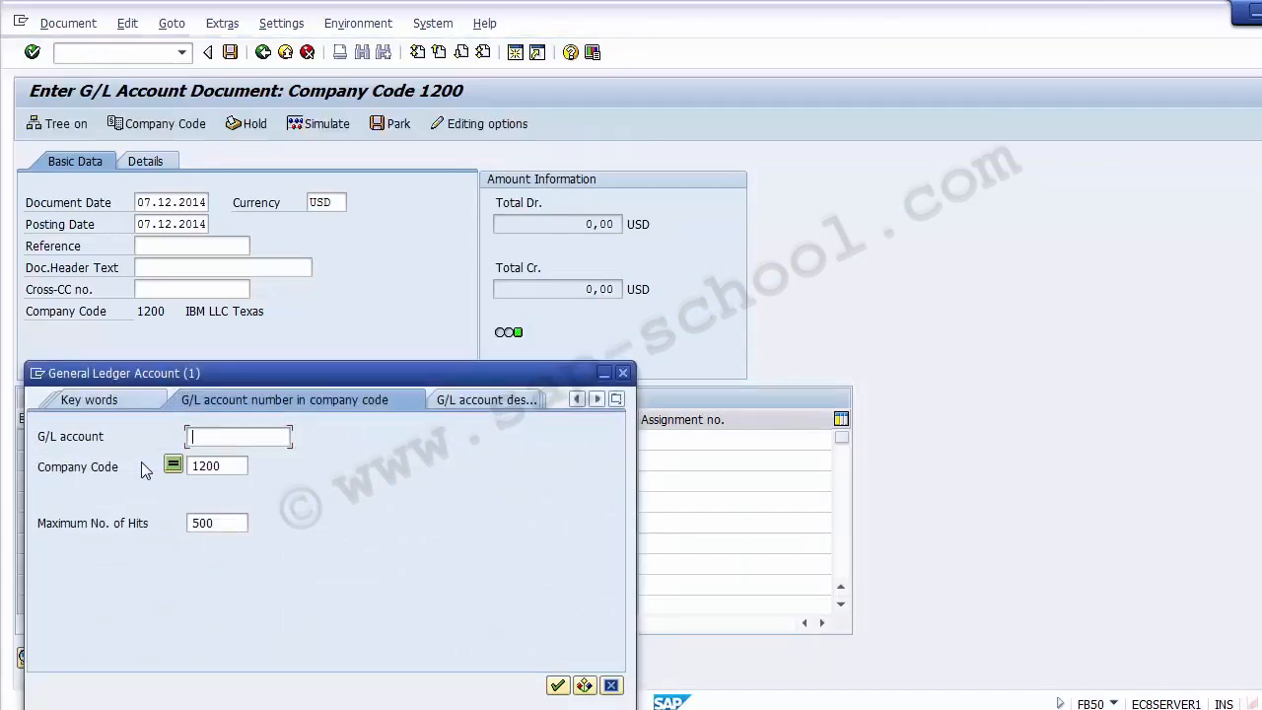
key("Return")
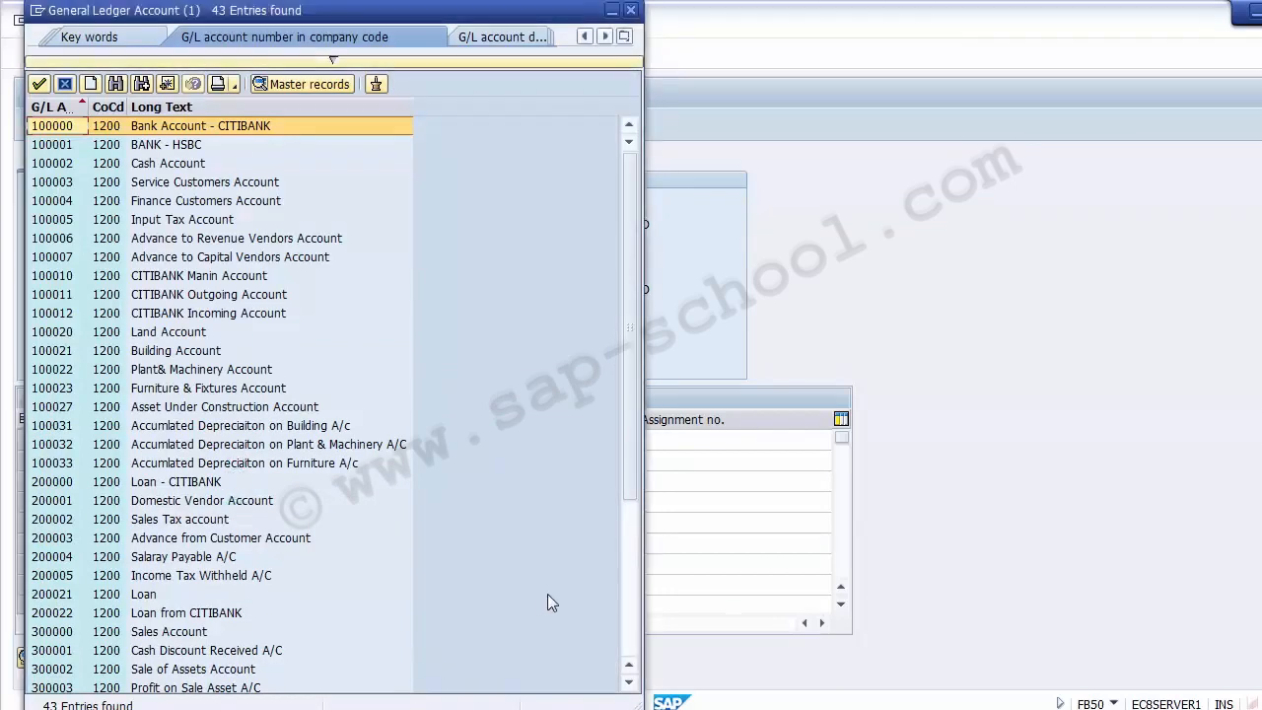
left_click(634, 645)
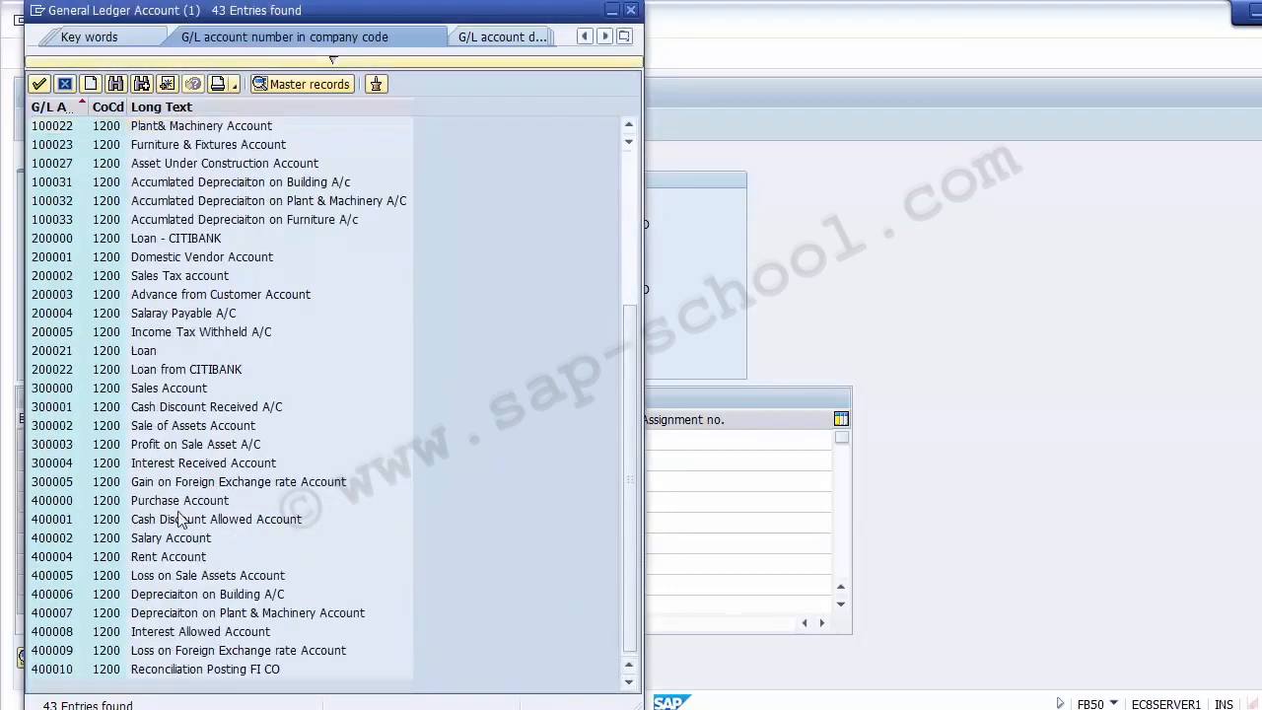
left_click(153, 541)
double_click(139, 546)
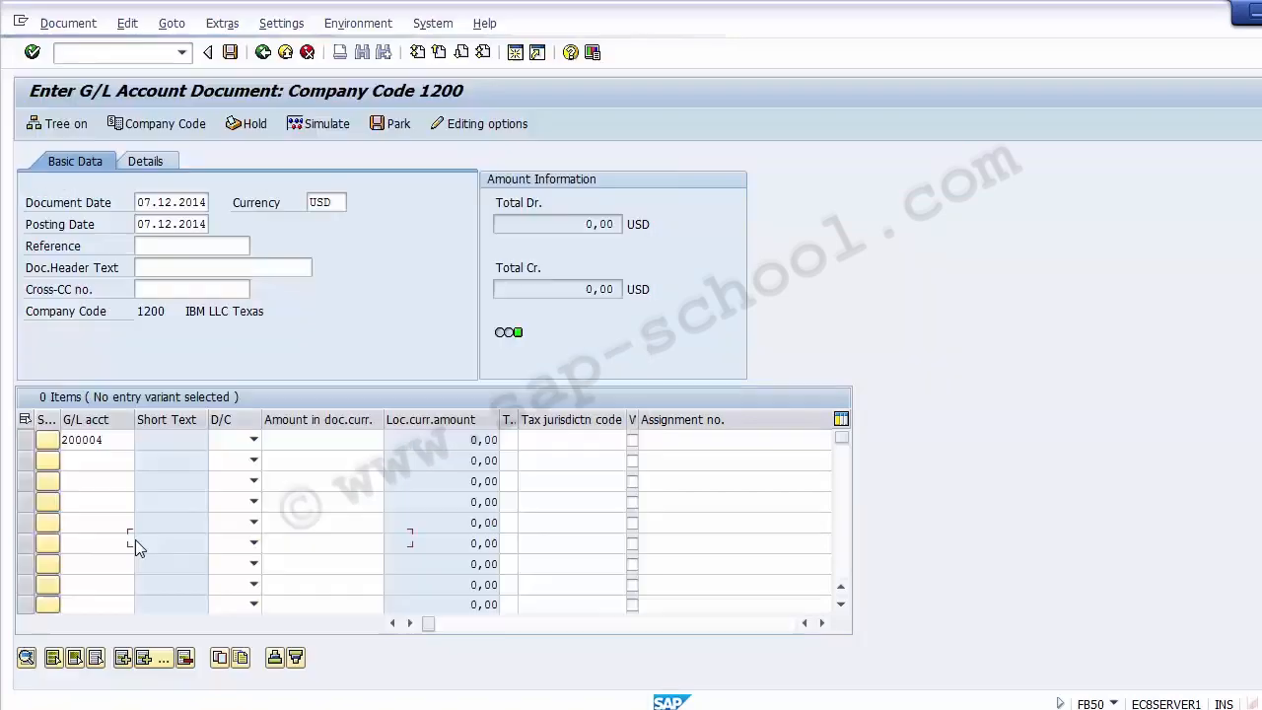
Change both the document date and the posting date to 27.12.2014.
left_click(145, 202)
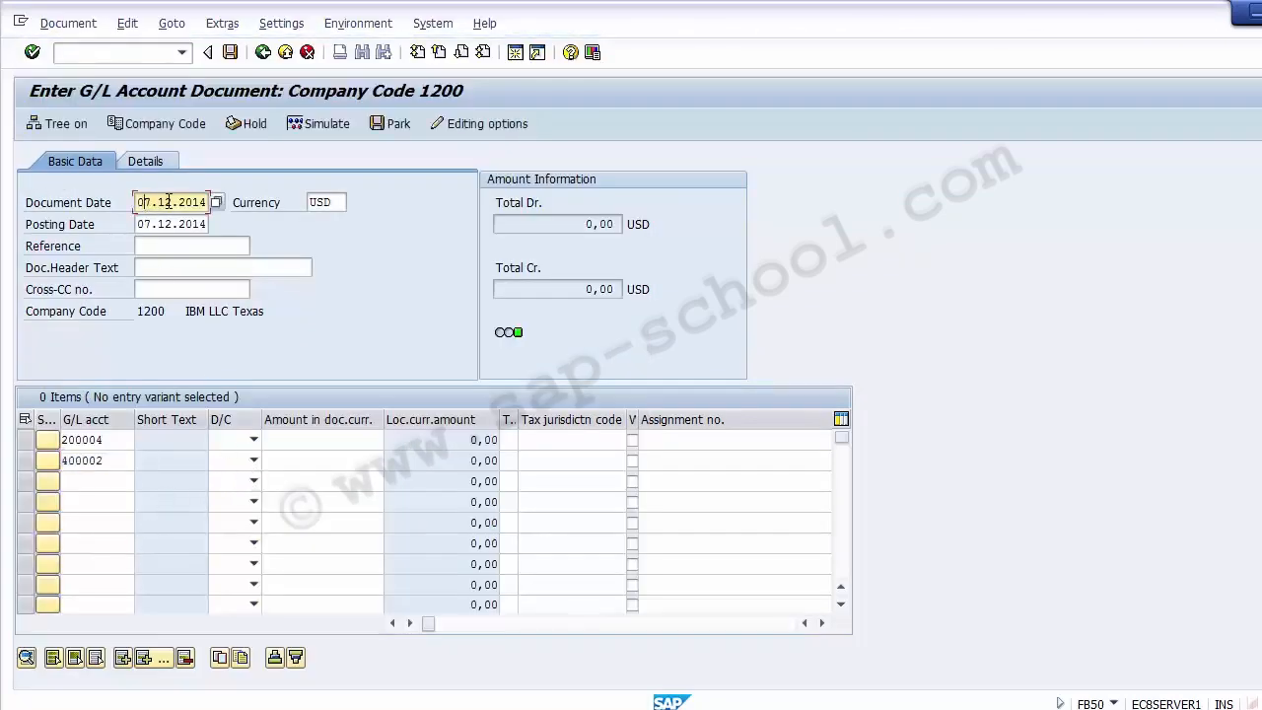
key("BackSpace")
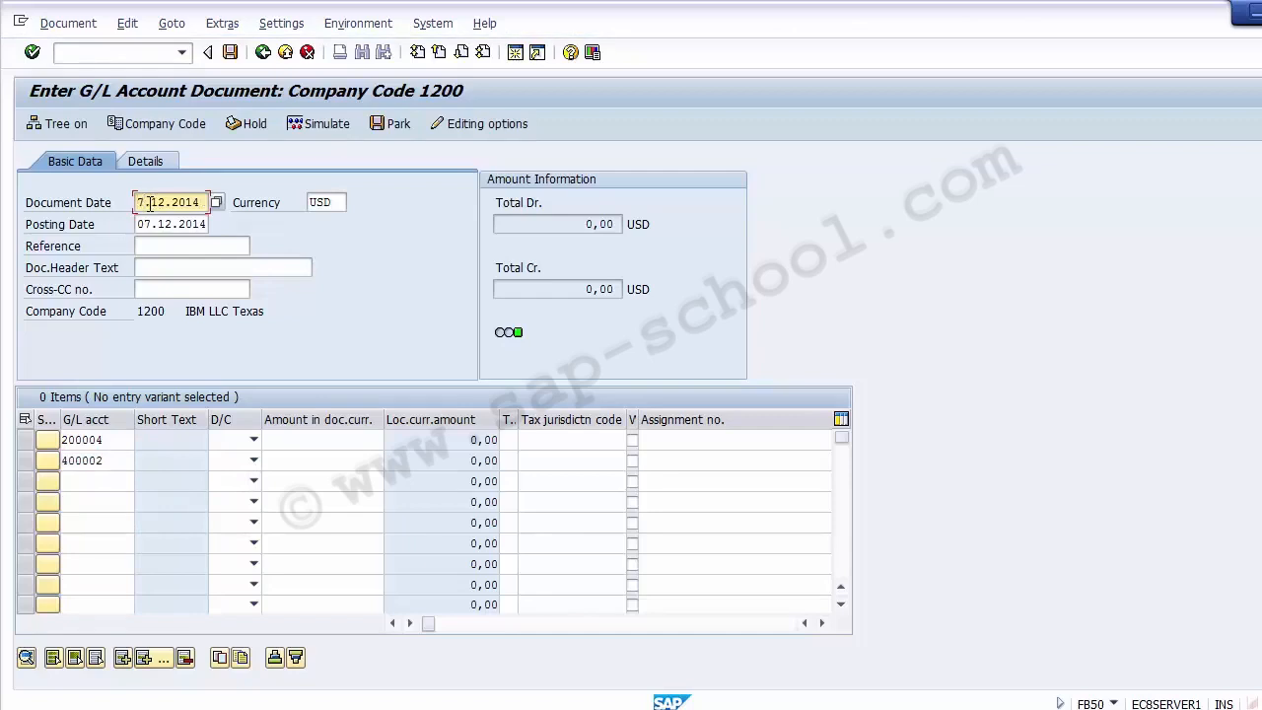
type("2")
key("Tab")
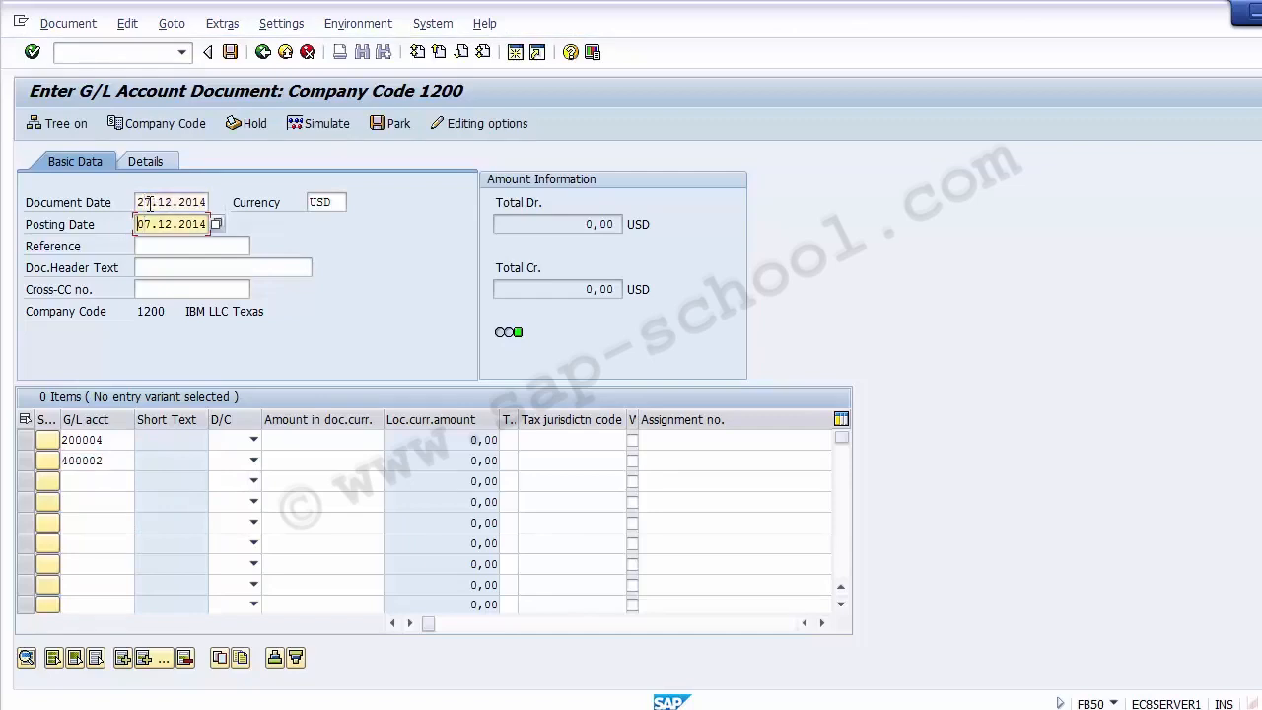
key("Delete")
type("2")
Set the salary payable line item to Credit and the salary expense line item to Debit.
left_click(253, 440)
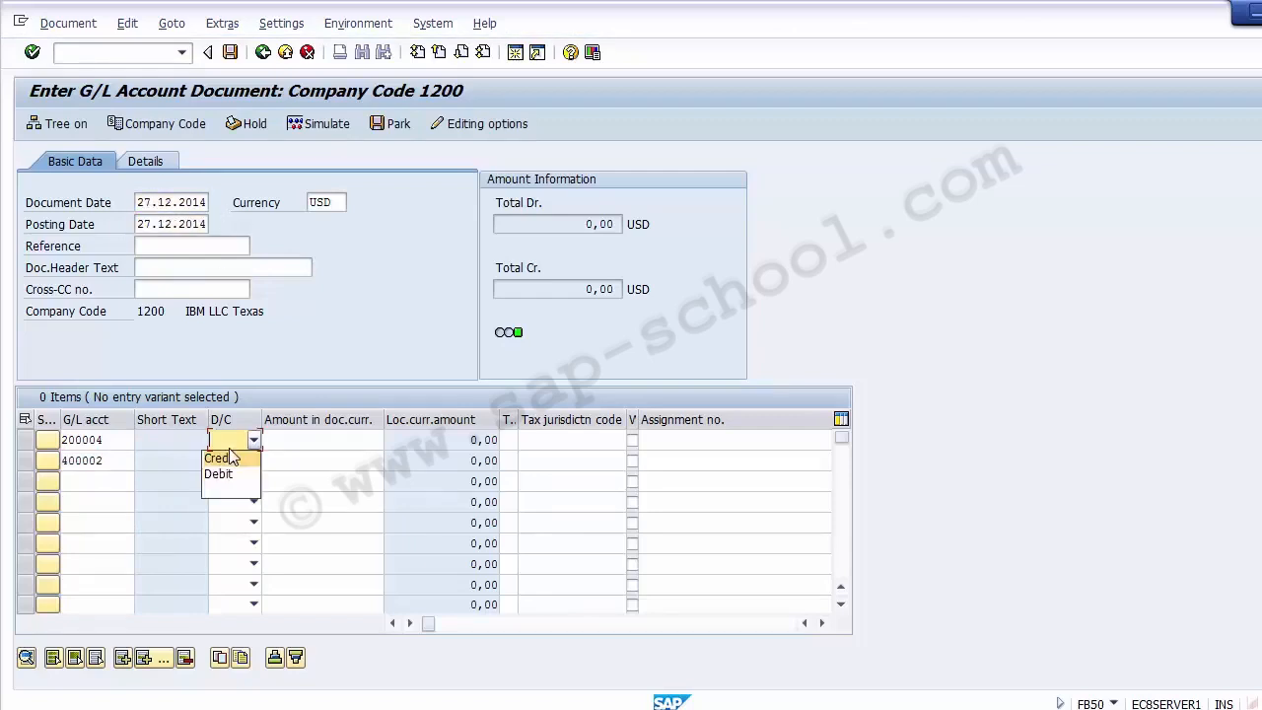
left_click(219, 458)
left_click(229, 460)
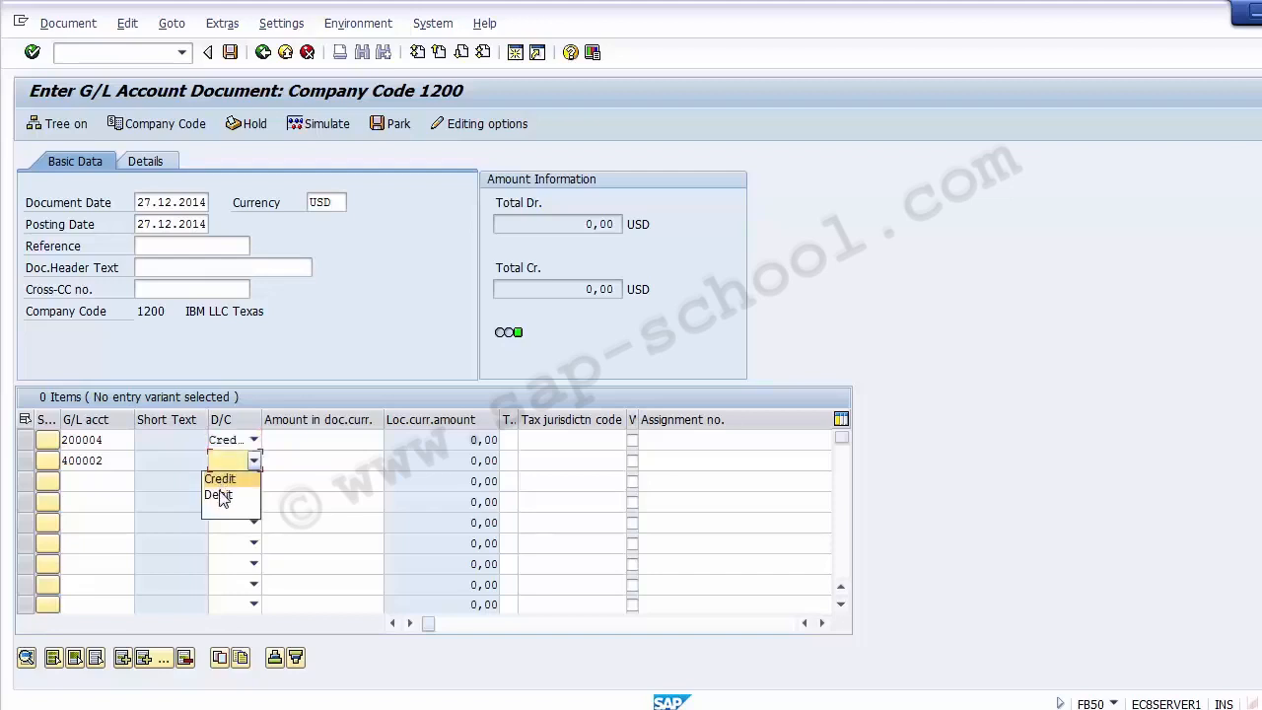
left_click(219, 495)
Enter an amount of 30000 in document currency for both line items.
left_click(315, 440)
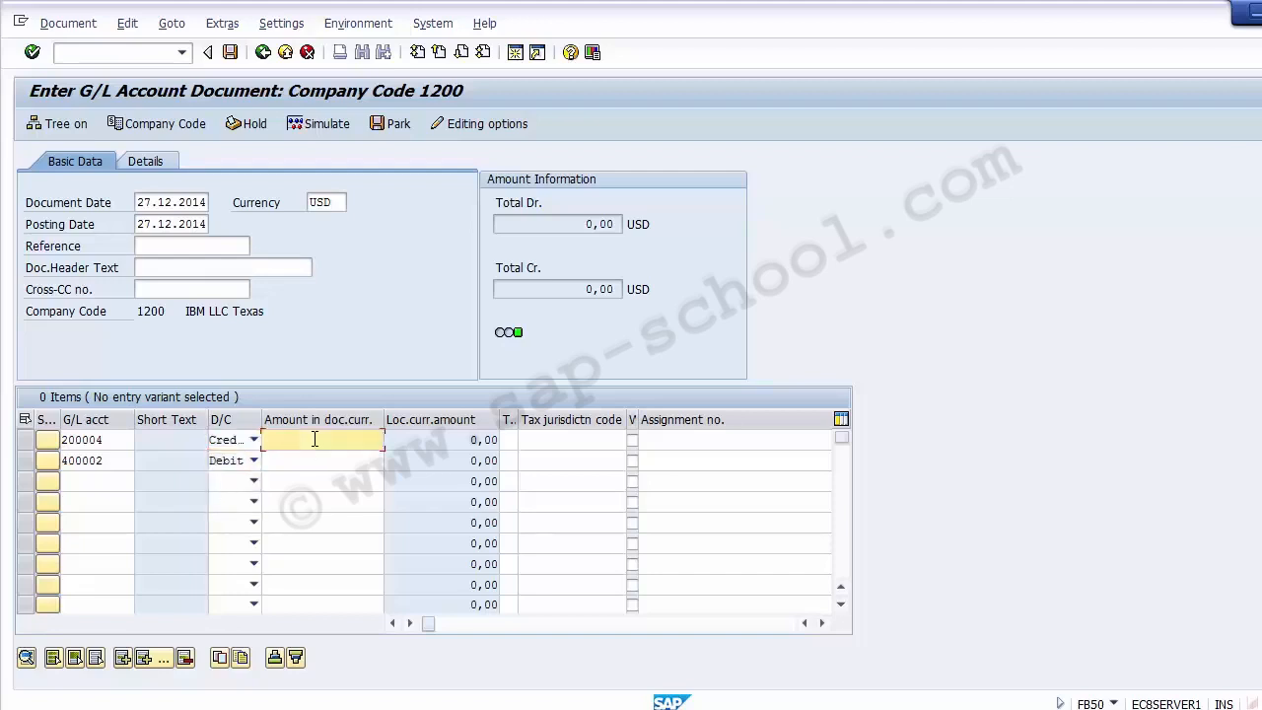
type("30")
key("Down")
type("30000")
key("Tab")
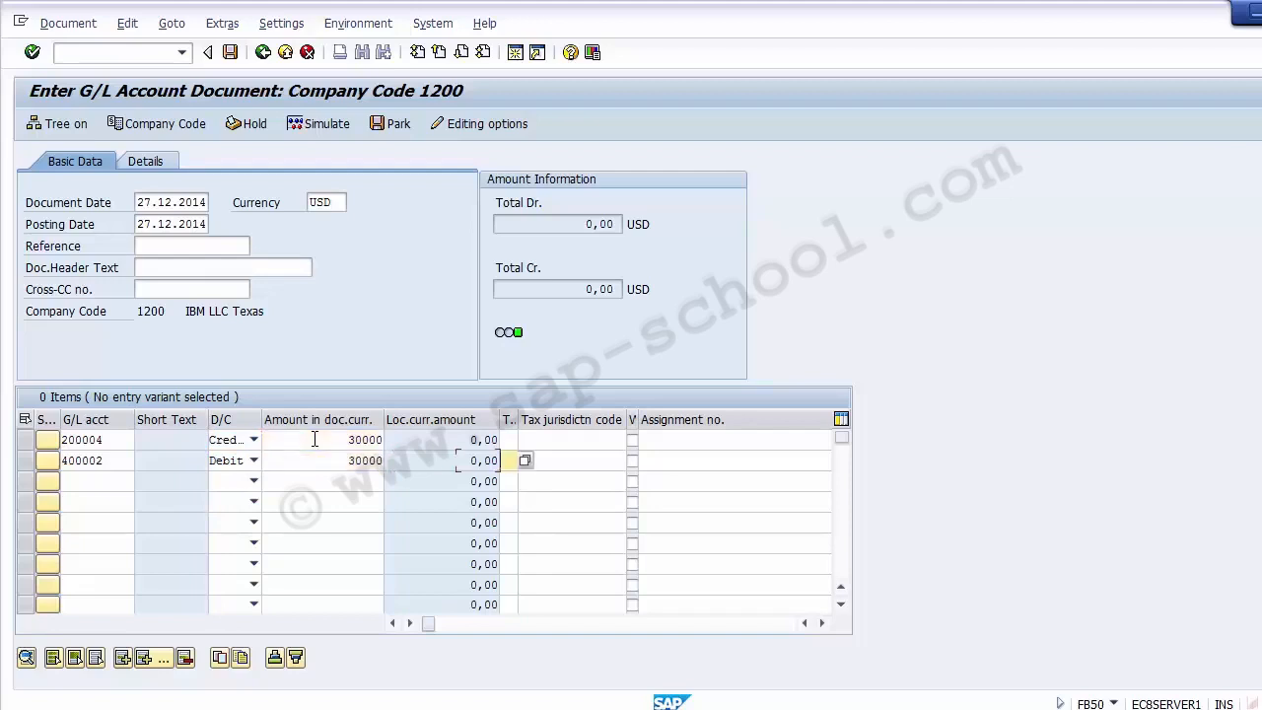
key("Up")
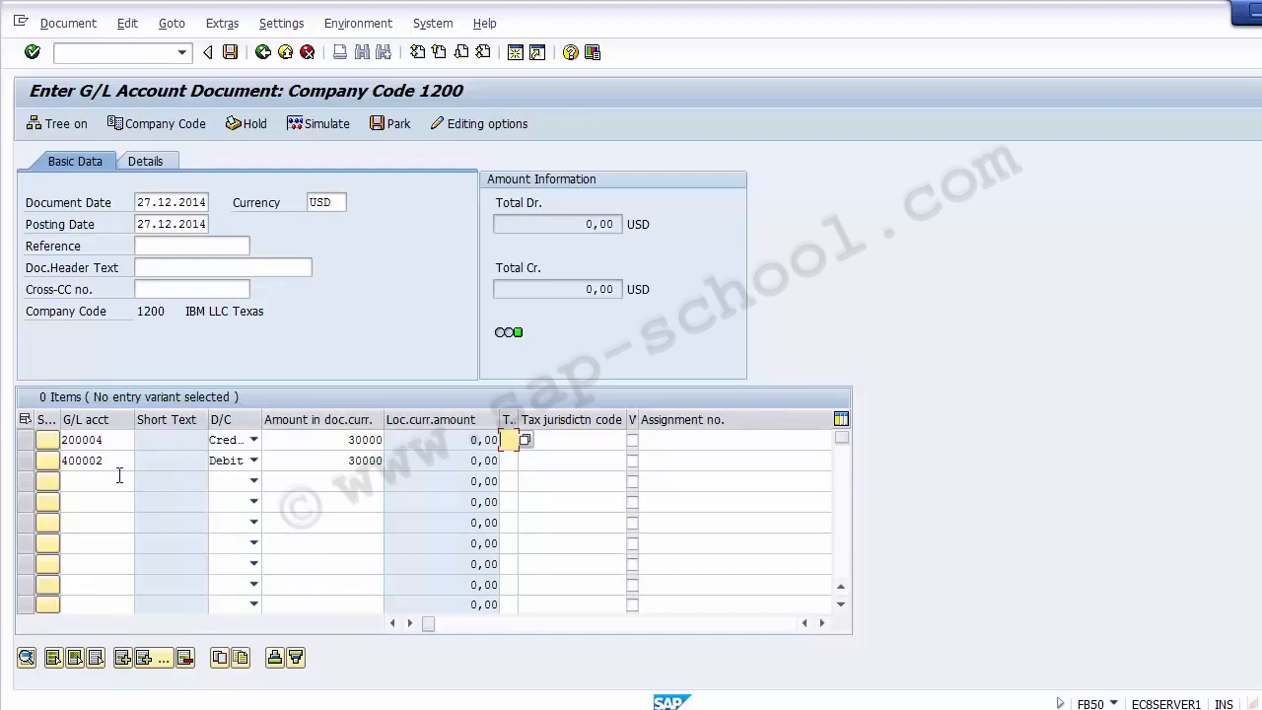
Open transaction FS00 in a new session to display the Salary Account's G/L master data.
left_click_drag(112, 460, 64, 460)
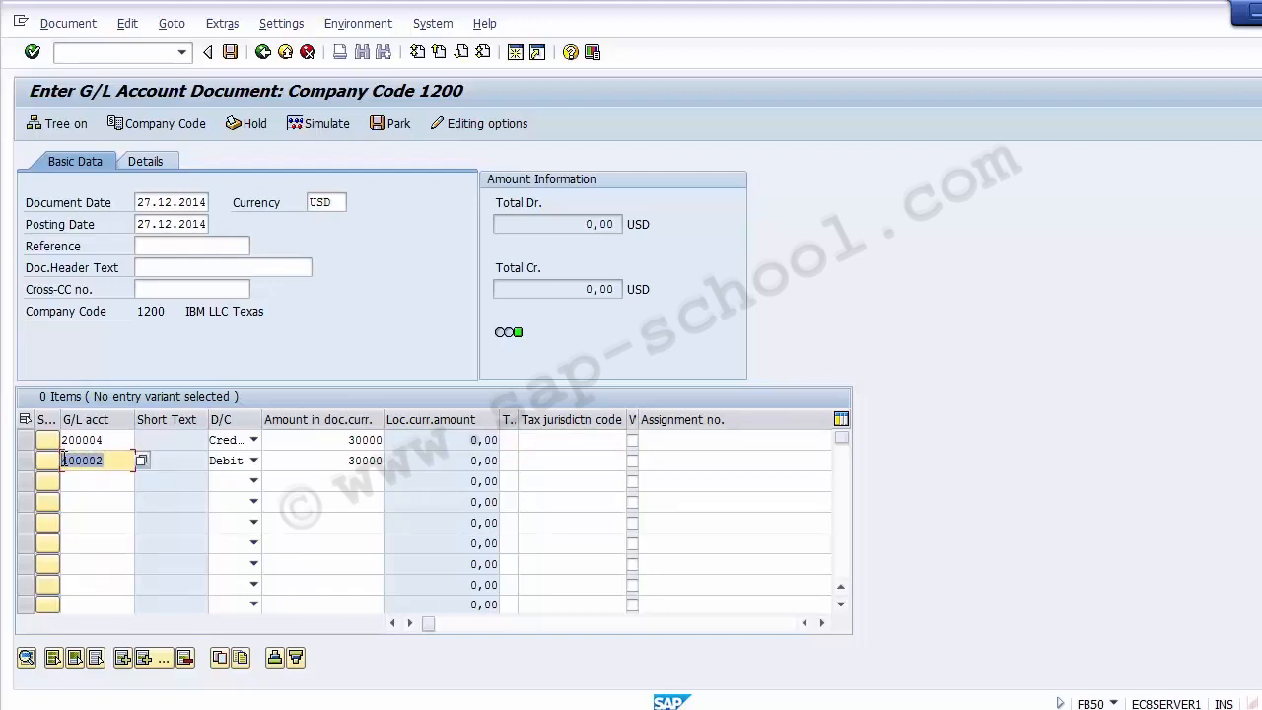
left_click(63, 461)
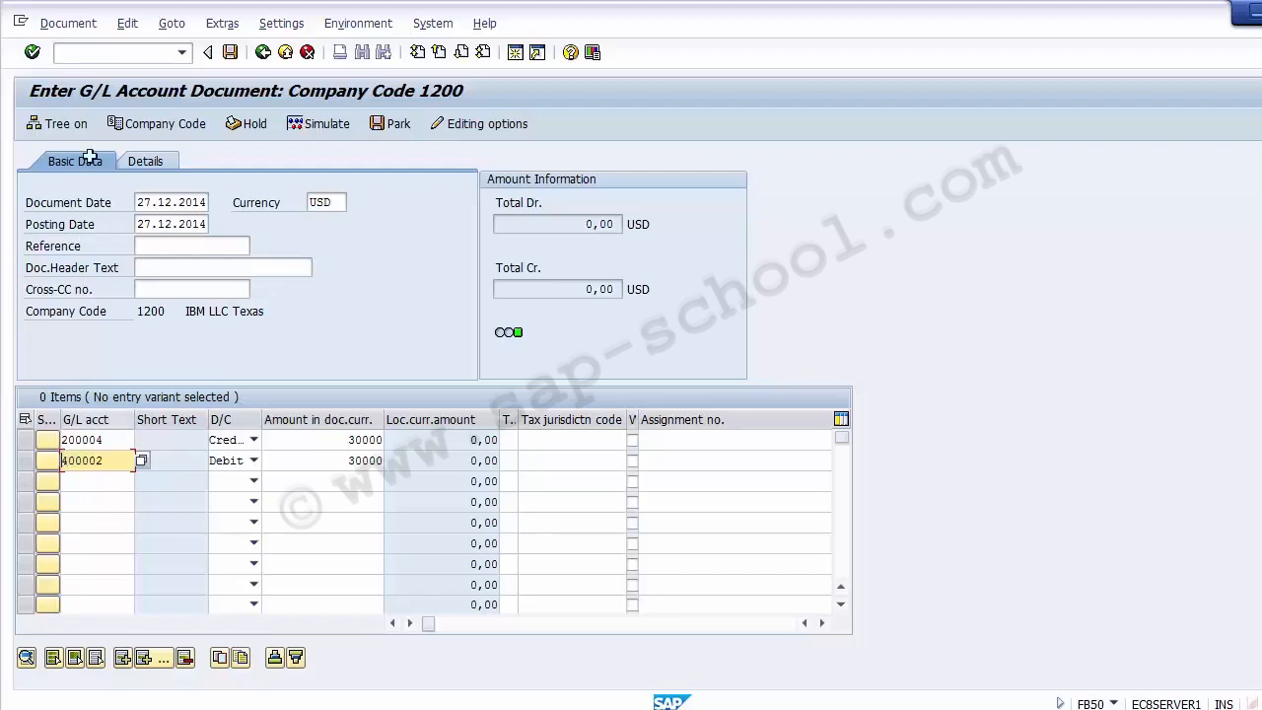
left_click(114, 58)
type("/")
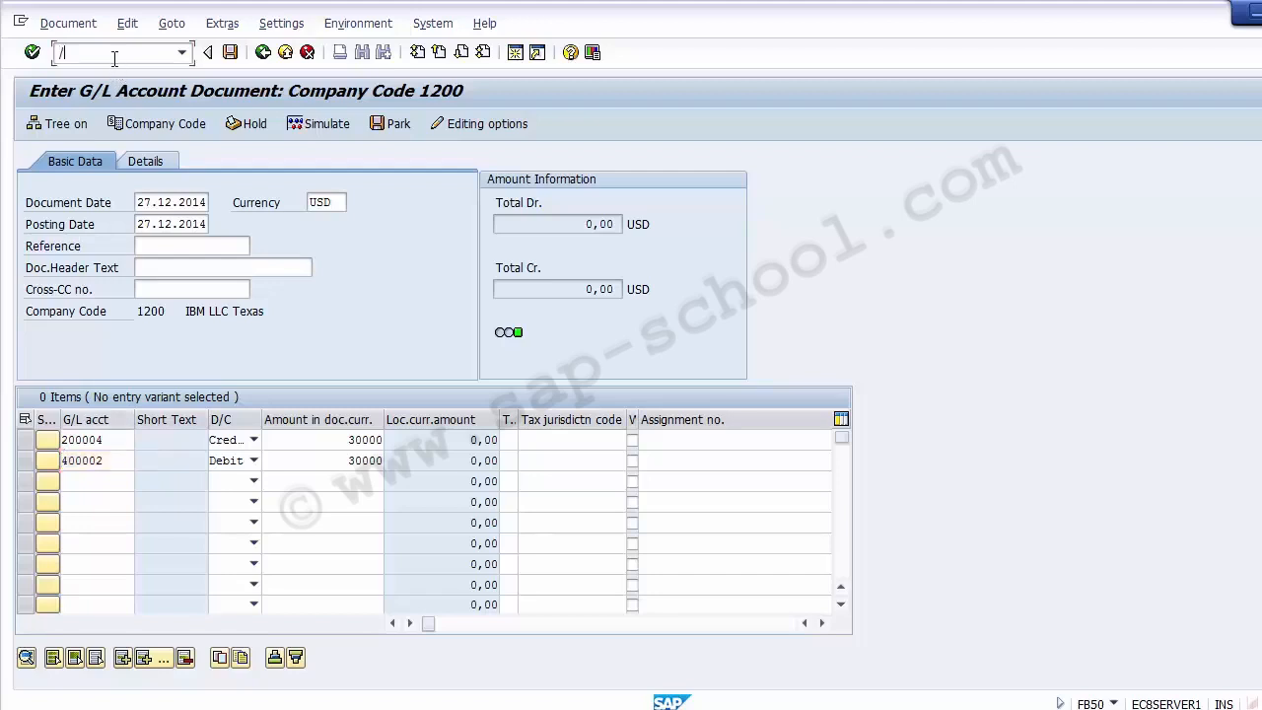
type("OFS00")
key("Return")
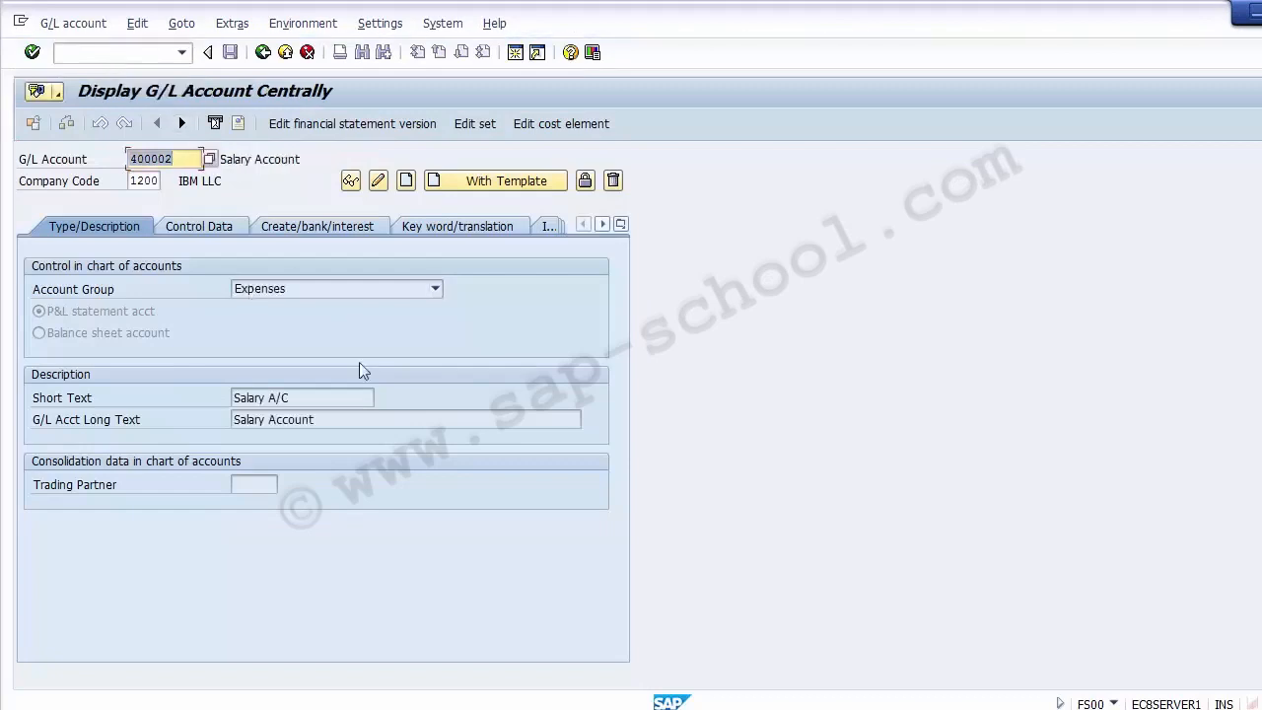
Open the cost element linked to the Salary Account from its G/L master data.
left_click(320, 399)
key("Tab")
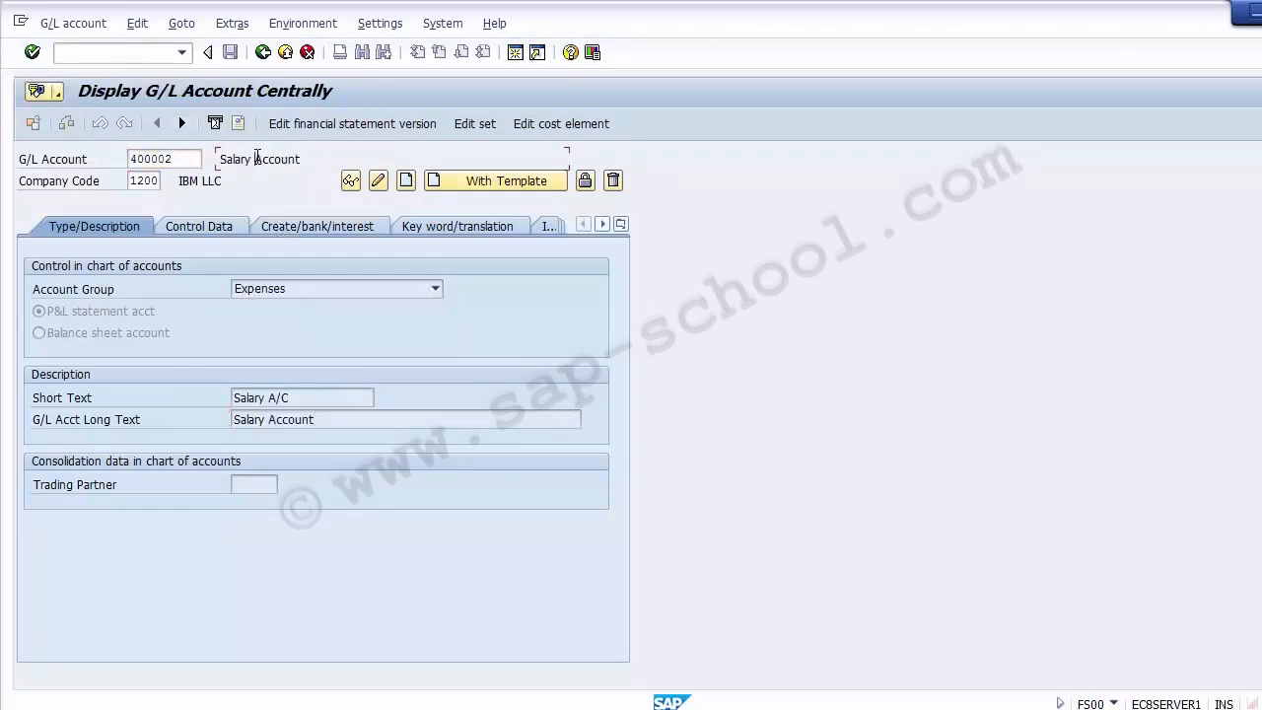
left_click(558, 125)
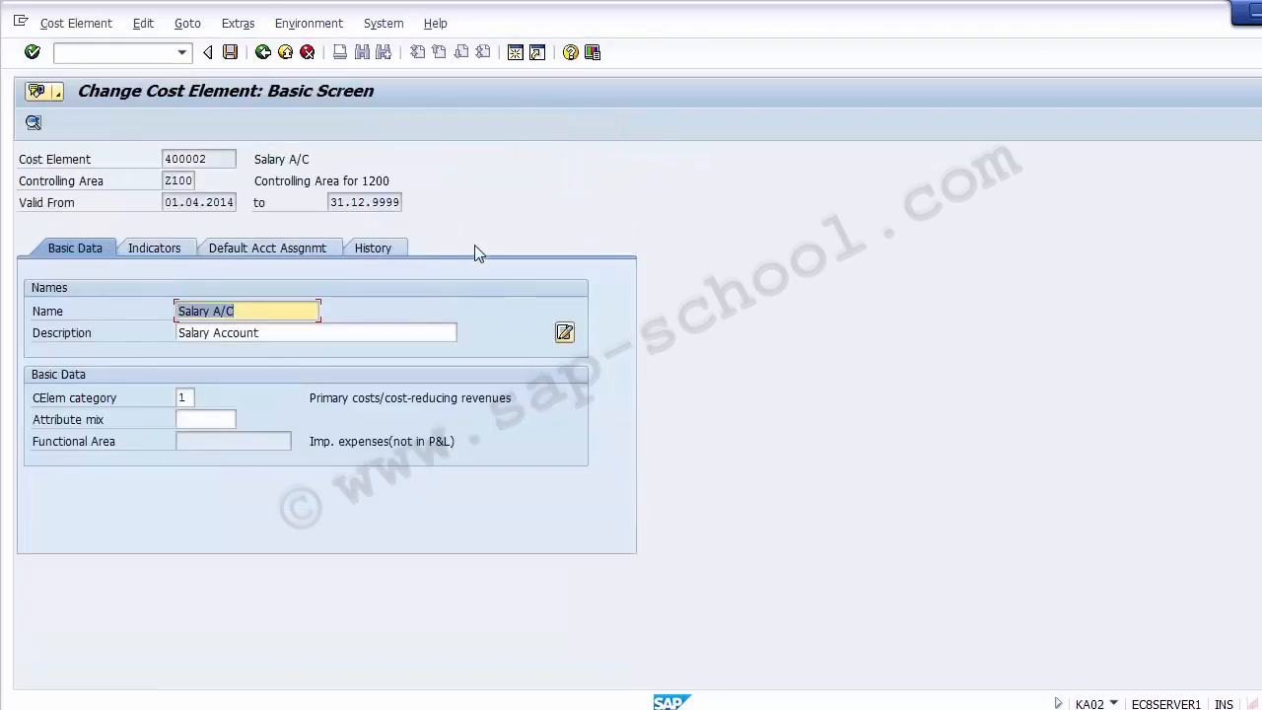
Check the salary cost element's number, name and description, and return to the G/L account display.
left_click_drag(216, 160, 136, 150)
left_click(151, 168)
left_click(284, 336)
left_click_drag(284, 335, 184, 335)
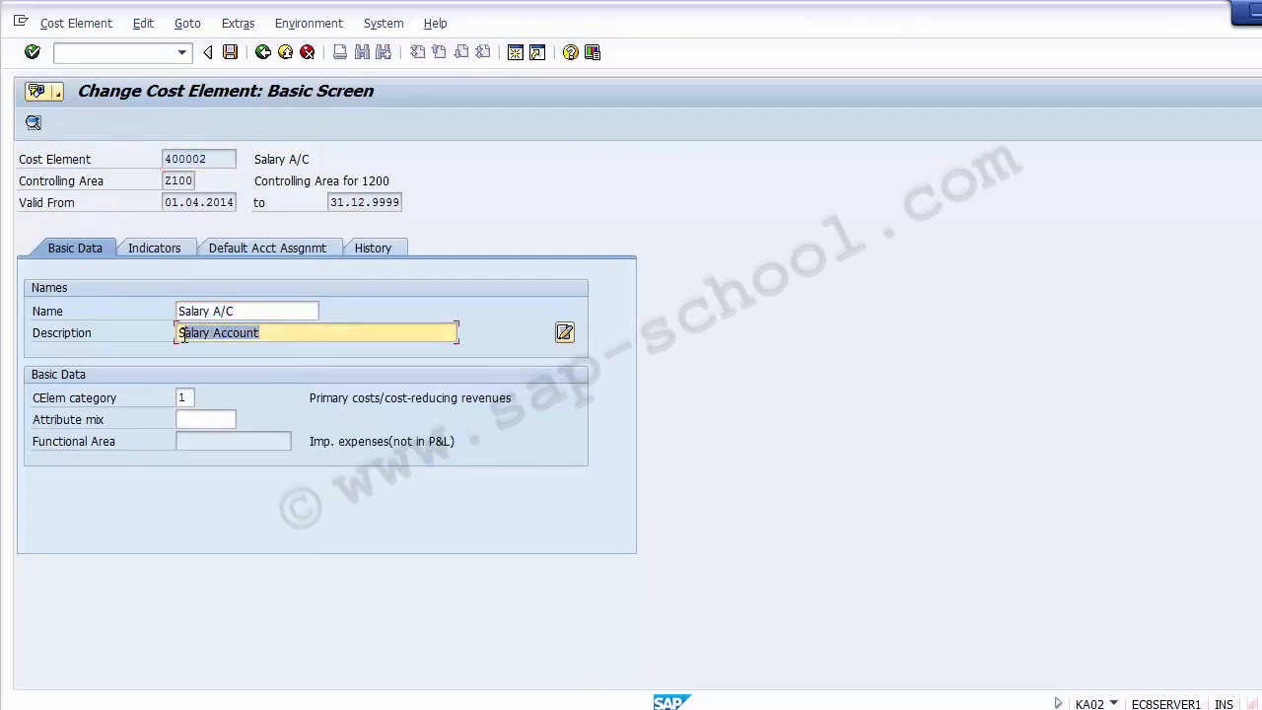
left_click_drag(256, 310, 158, 308)
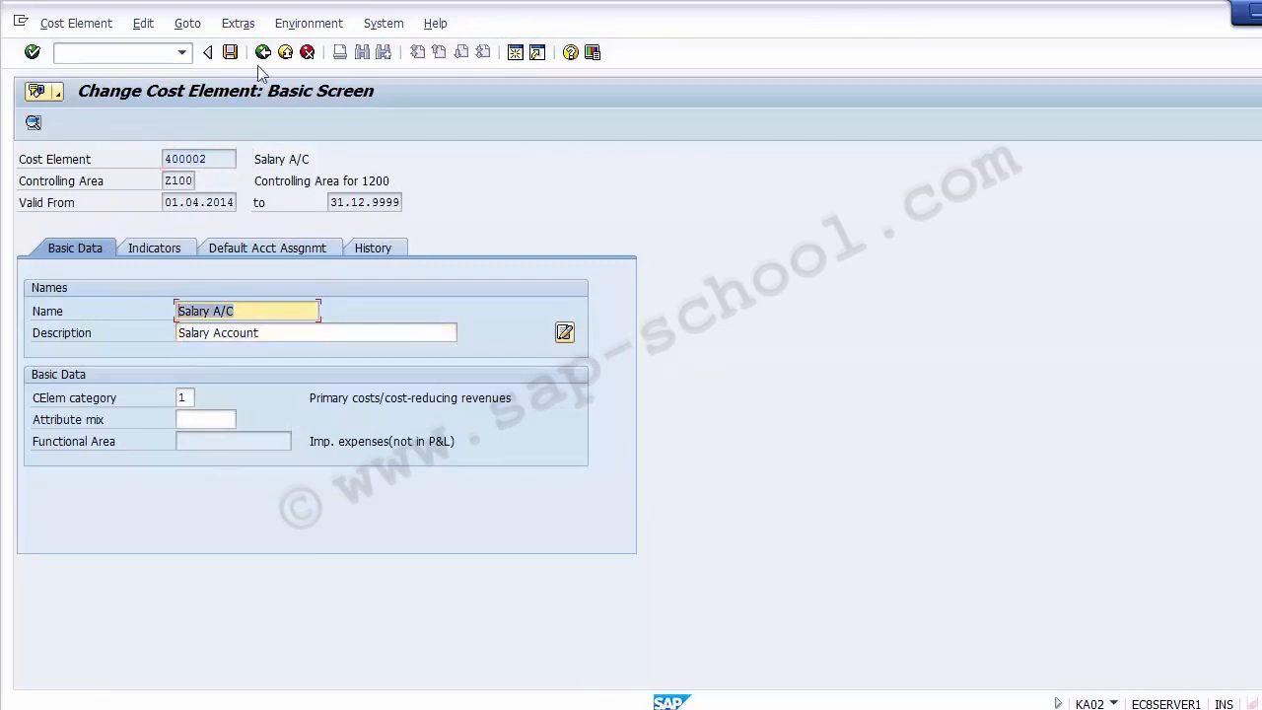
left_click(287, 55)
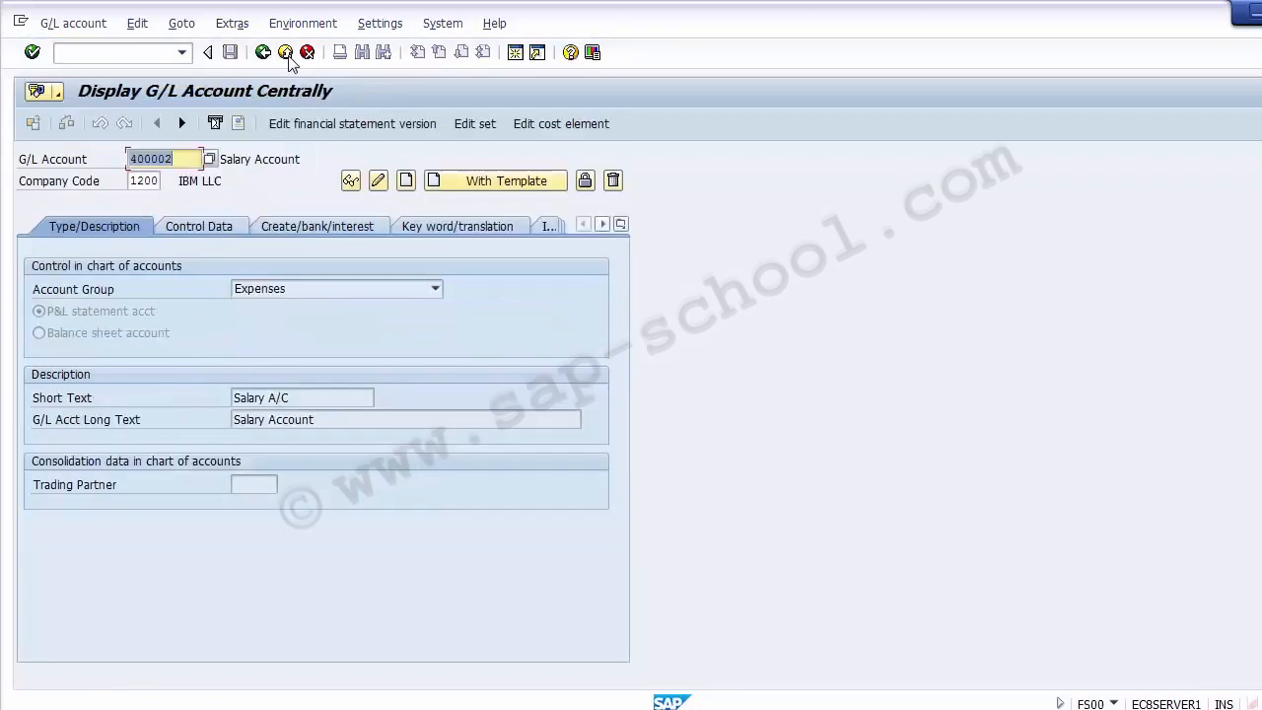
Return to the G/L document entry and locate the Cost center field in the Salary Account debit line.
left_click(287, 54)
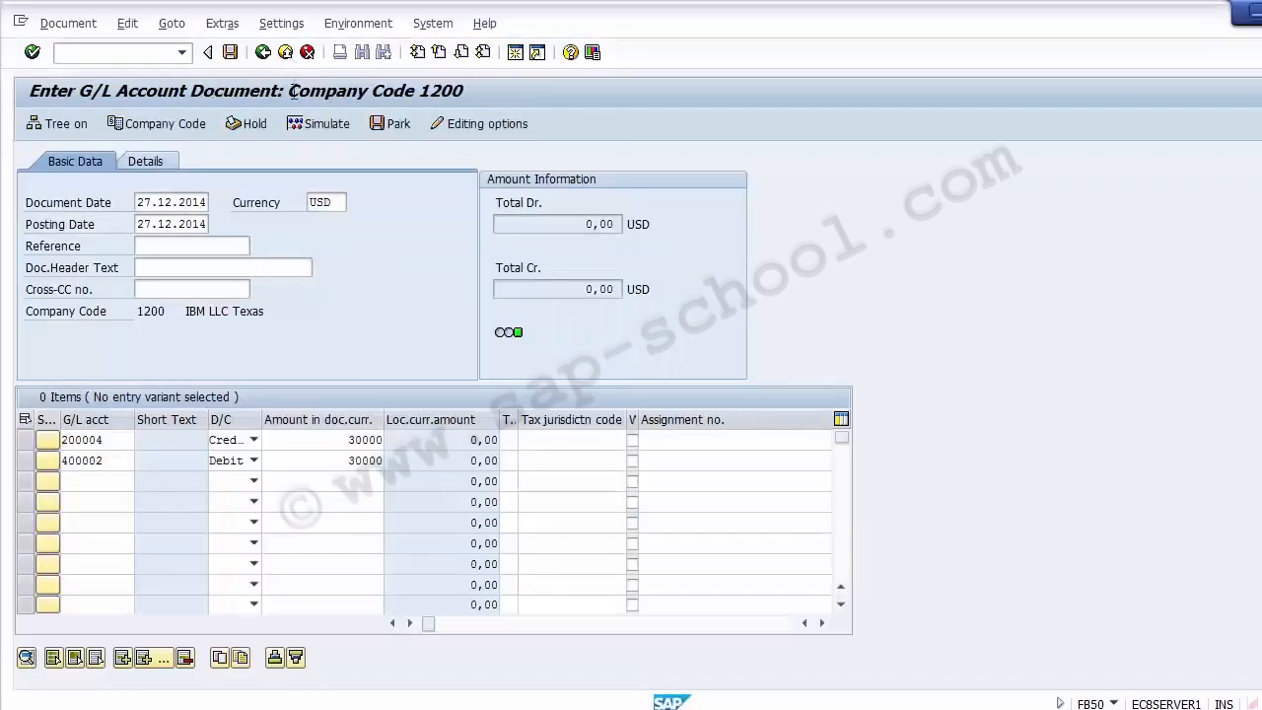
left_click(316, 457)
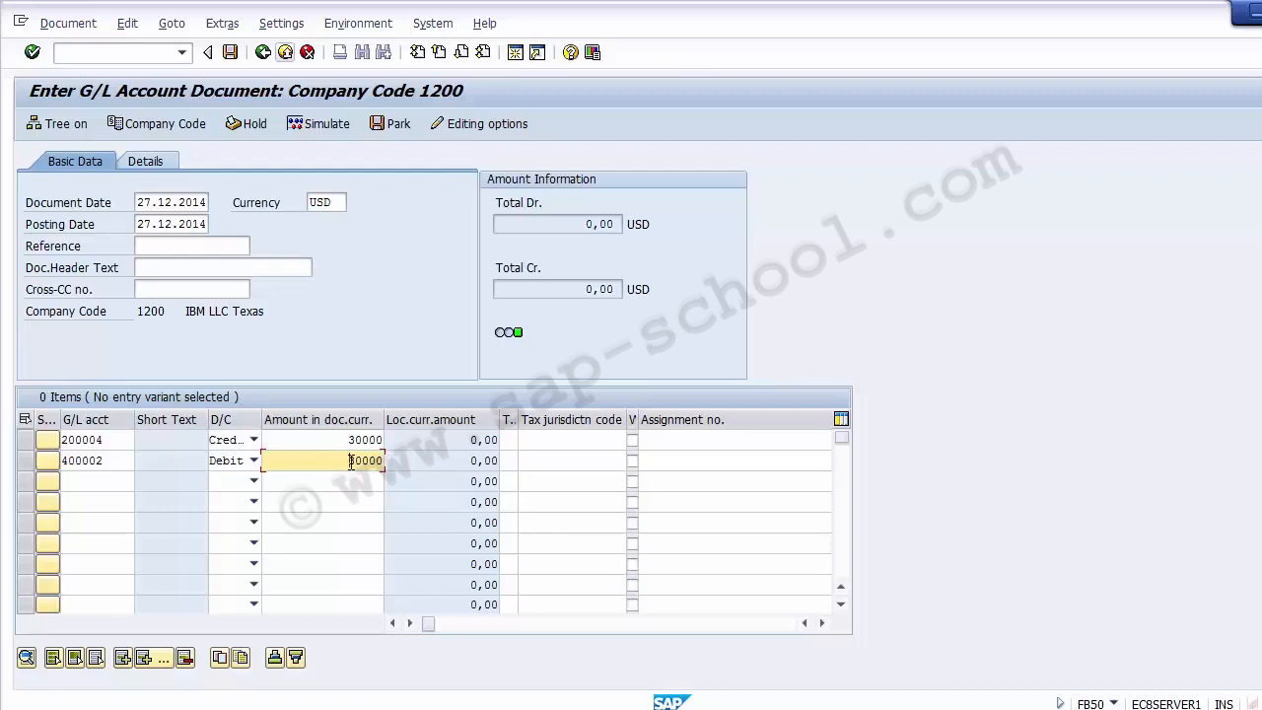
key("Tab")
key("Tab")
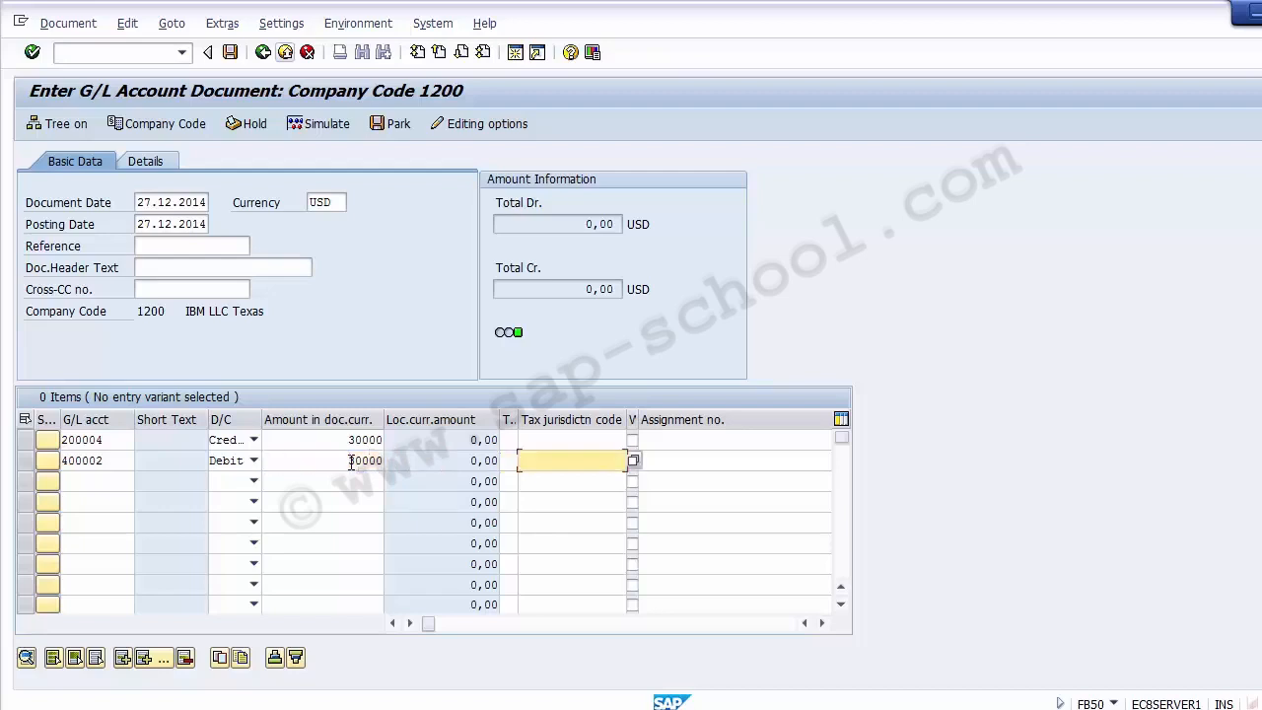
left_click(510, 460)
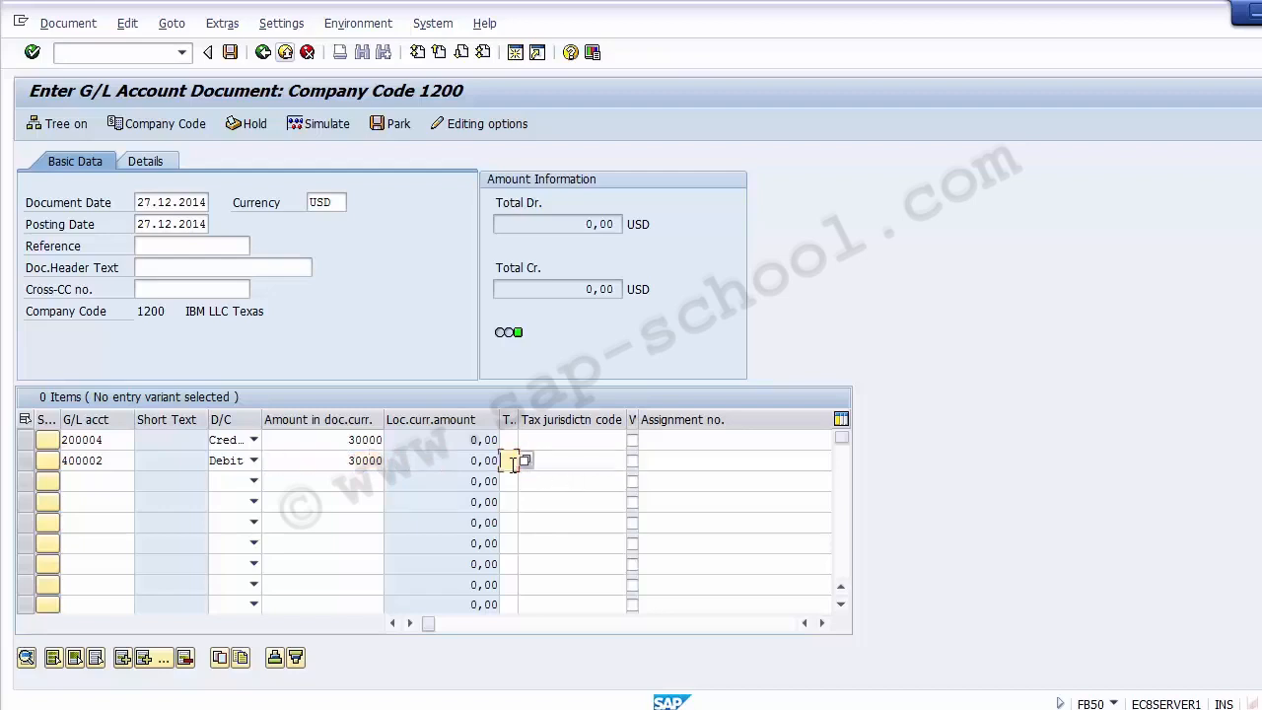
left_click(550, 465)
left_click(694, 450)
left_click(701, 467)
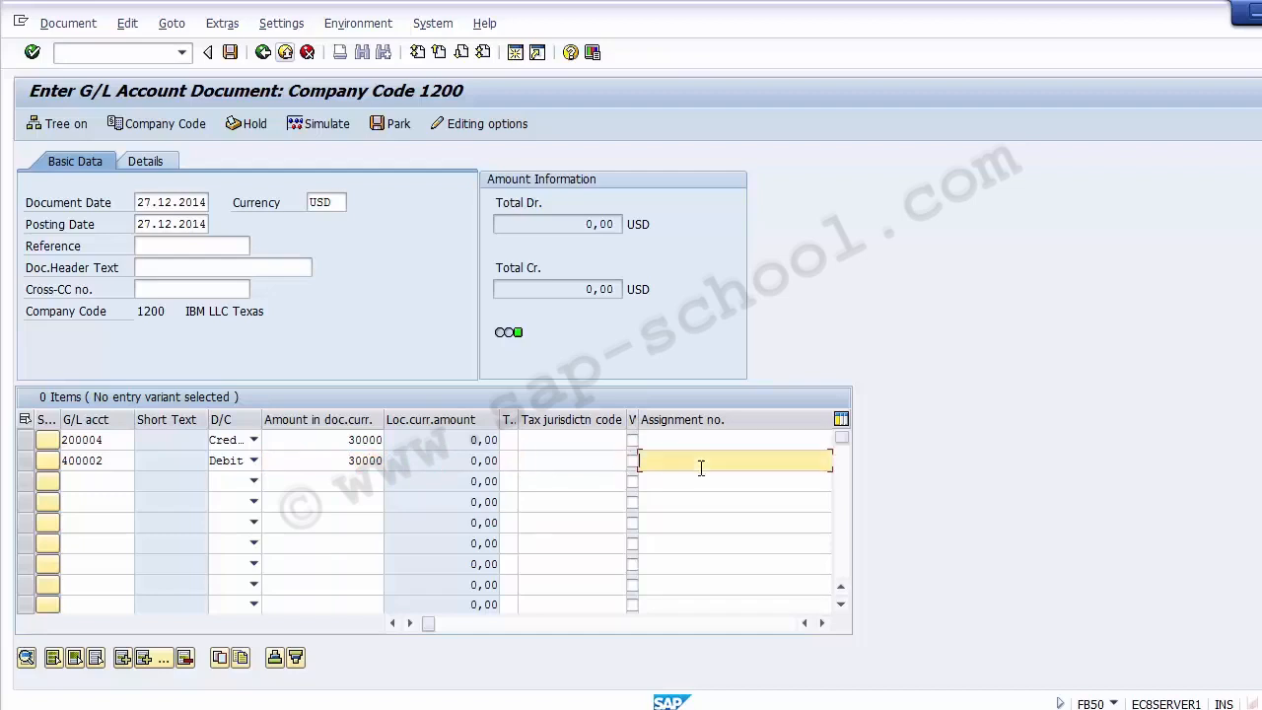
left_click(820, 623)
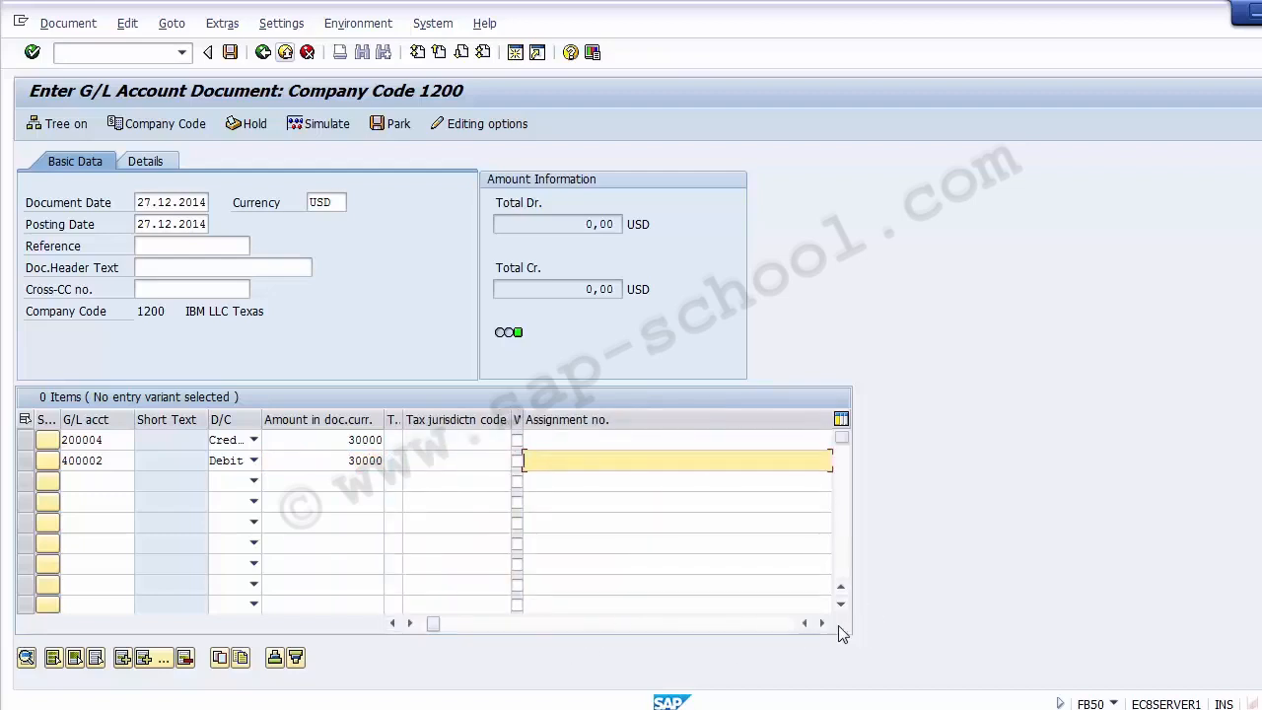
left_click(821, 623)
left_click(821, 623)
left_click(822, 623)
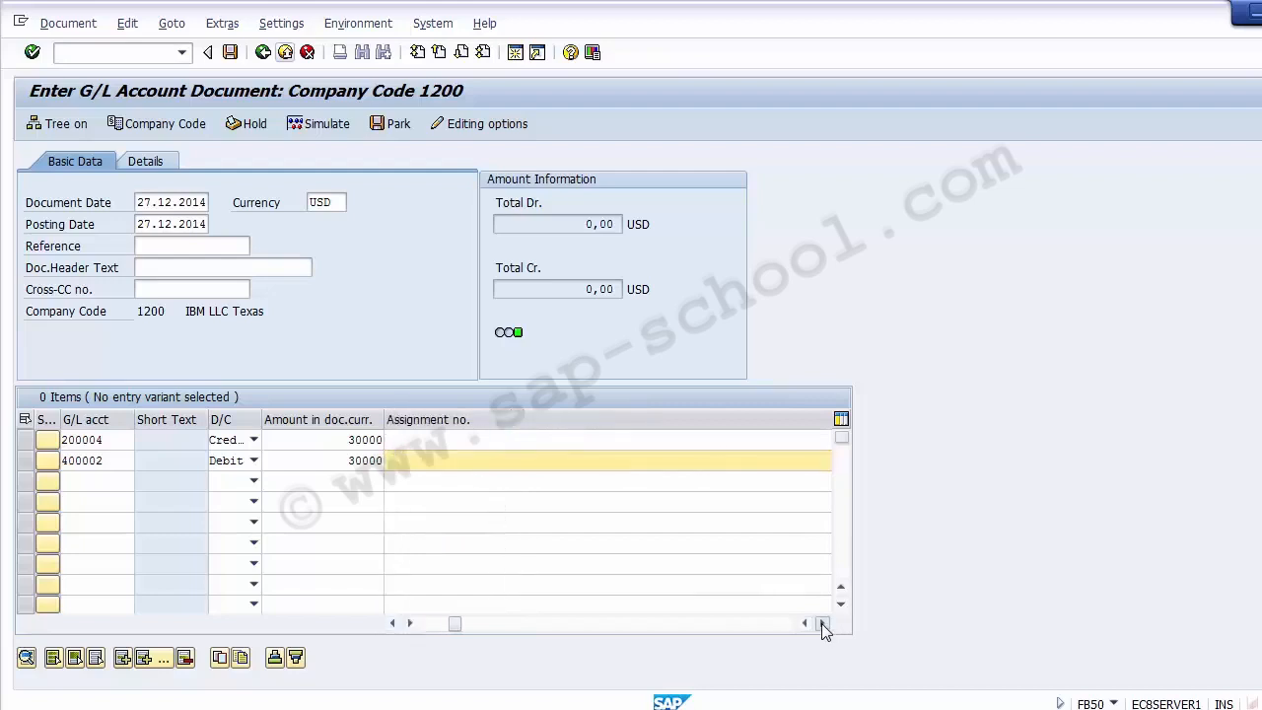
left_click(821, 623)
left_click(821, 623)
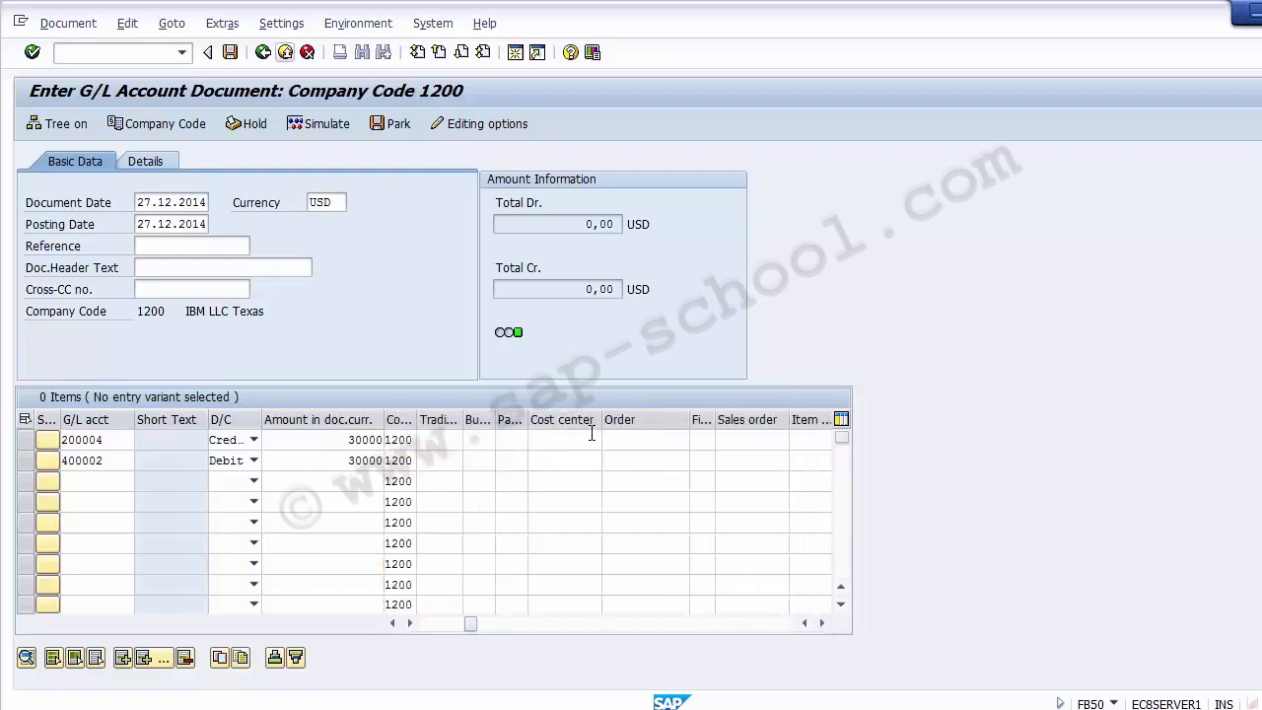
Assign cost center 110000 to the Salary Account debit line from the cost center search for controlling area Z100 and company code 1200.
left_click(580, 462)
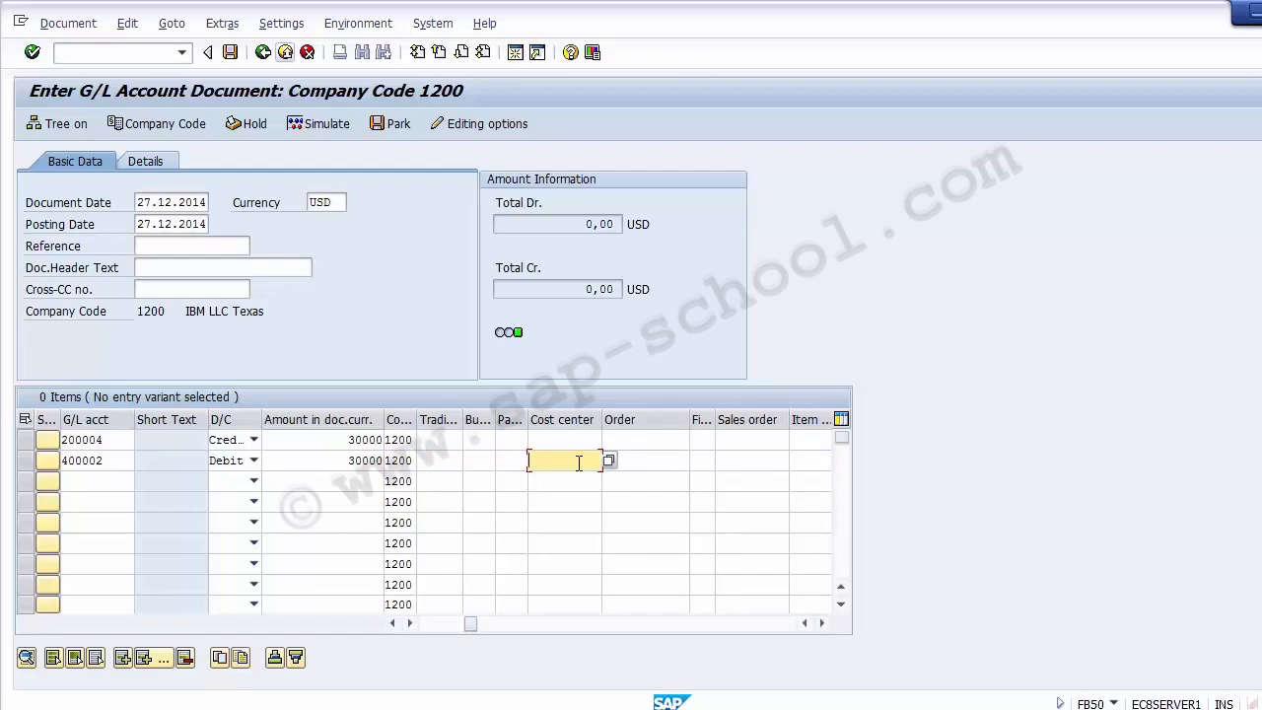
left_click(114, 459)
left_click(25, 461)
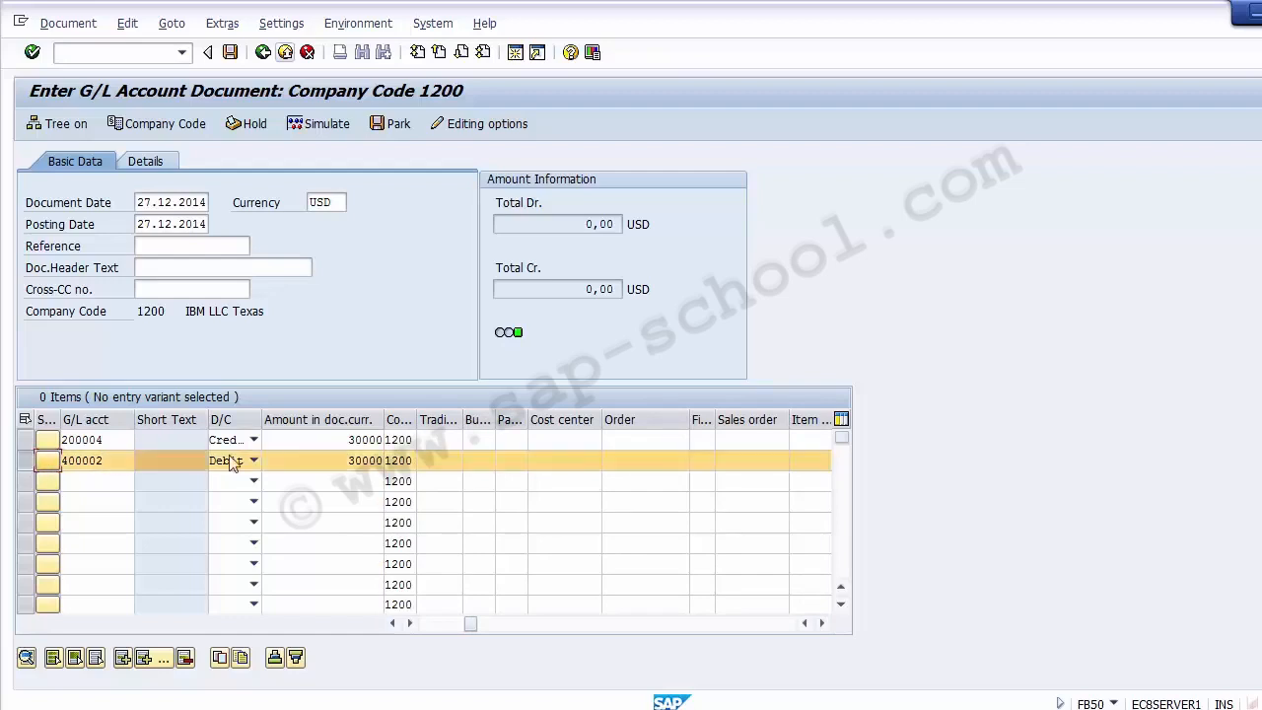
left_click(559, 461)
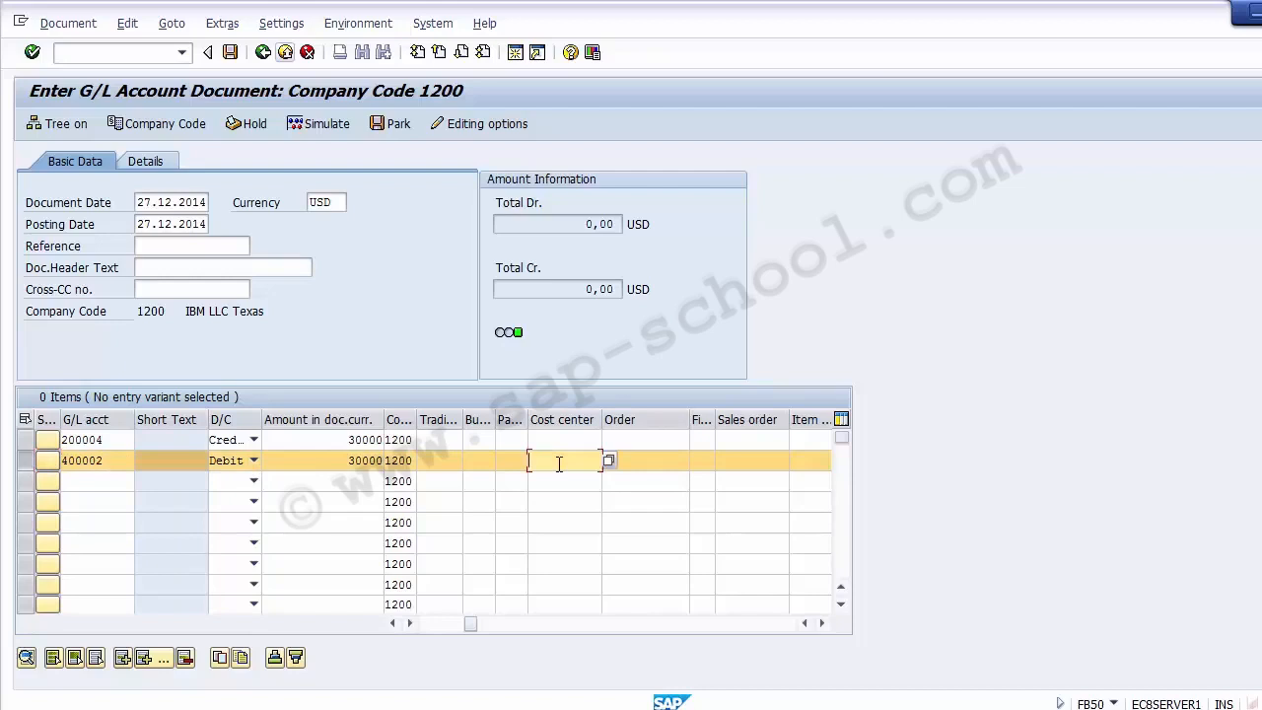
left_click(608, 462)
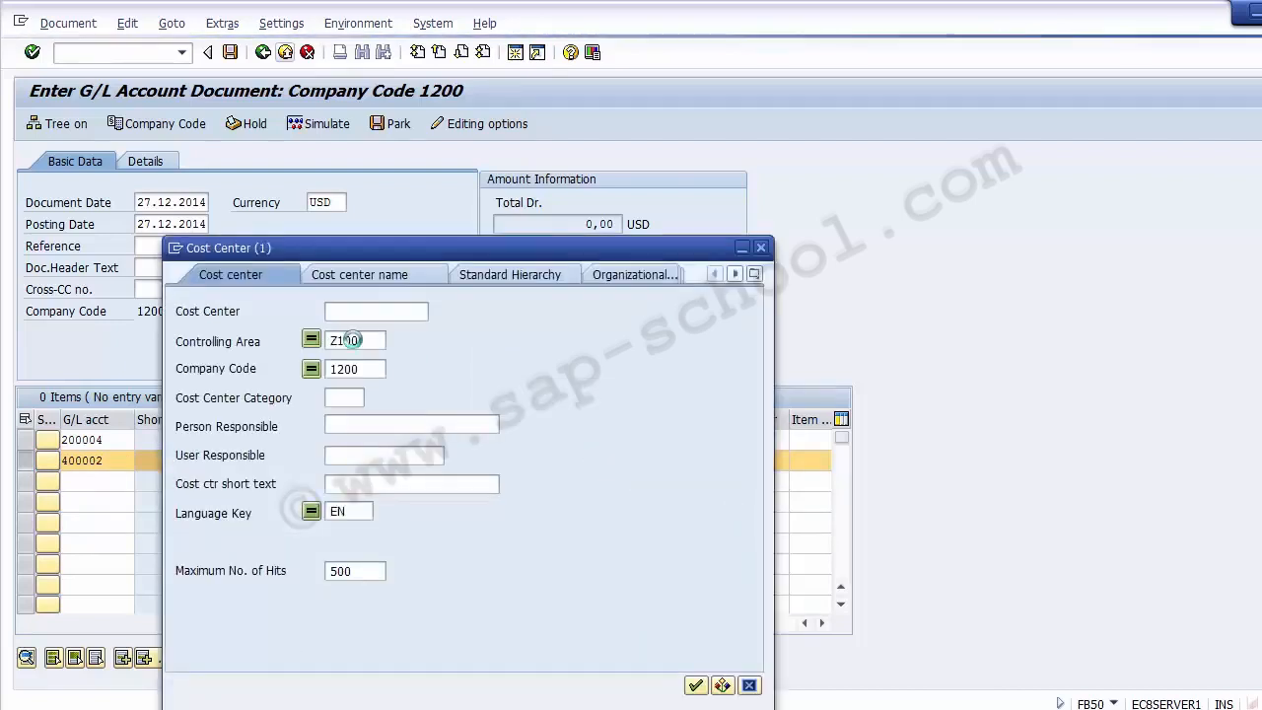
left_click(695, 685)
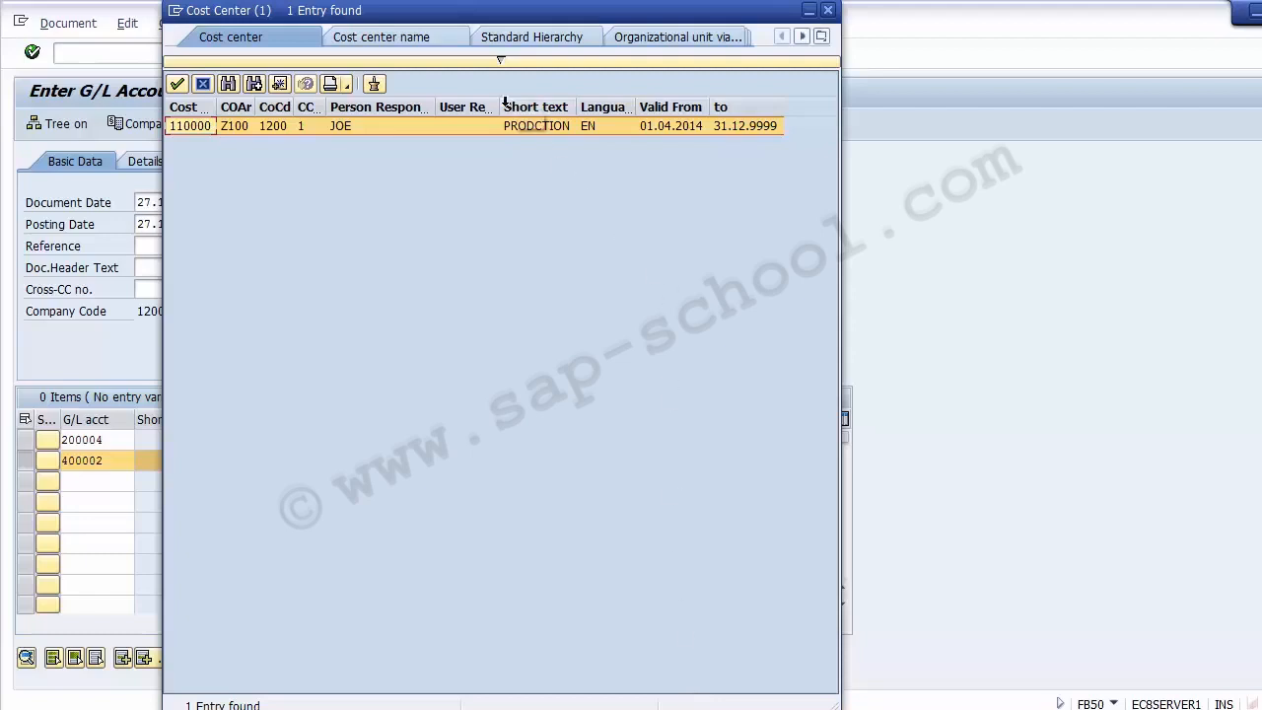
left_click(538, 128)
double_click(527, 125)
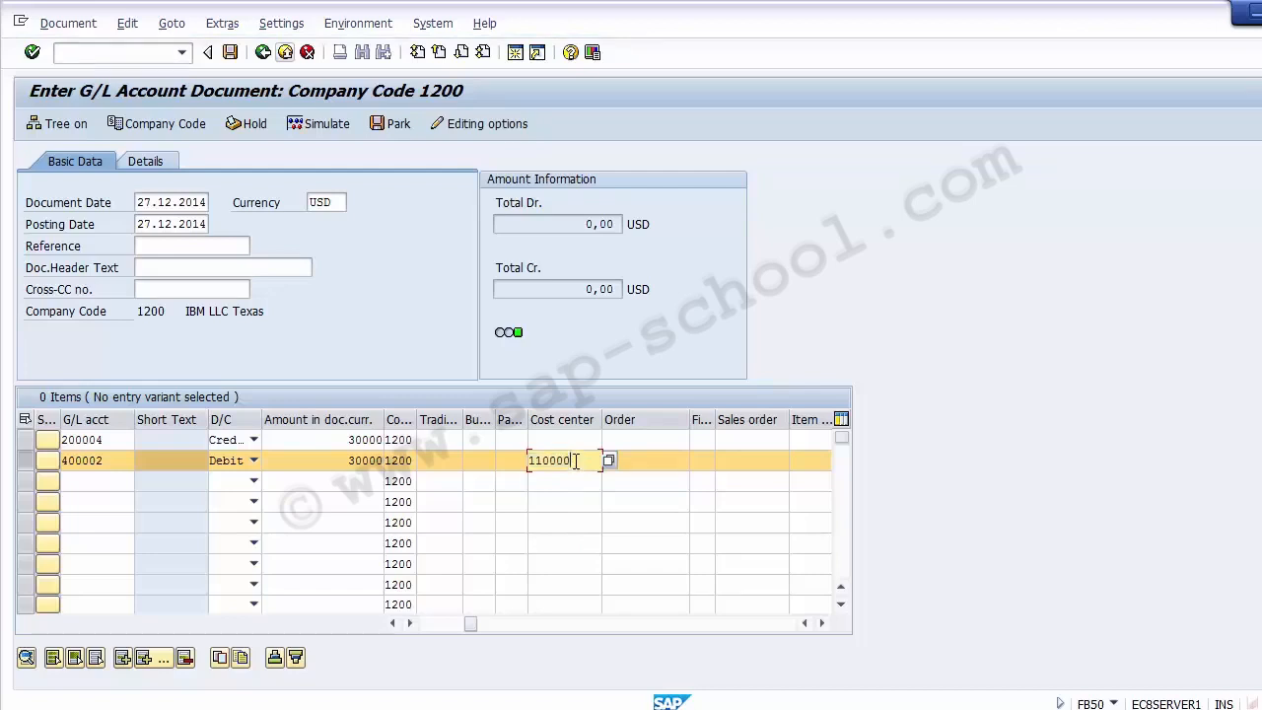
Try to assign cost center 110000 to the salary payable credit line too, and clear the entry again.
left_click(564, 442)
type("110000")
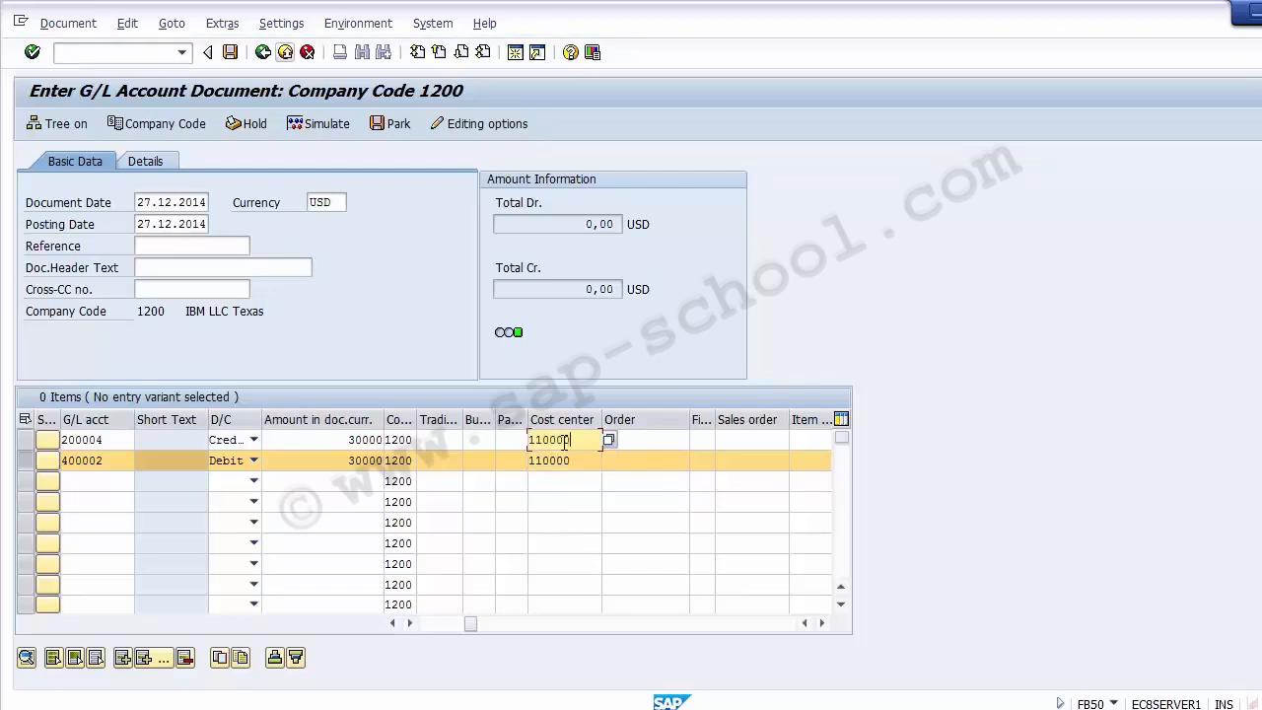
left_click(360, 304)
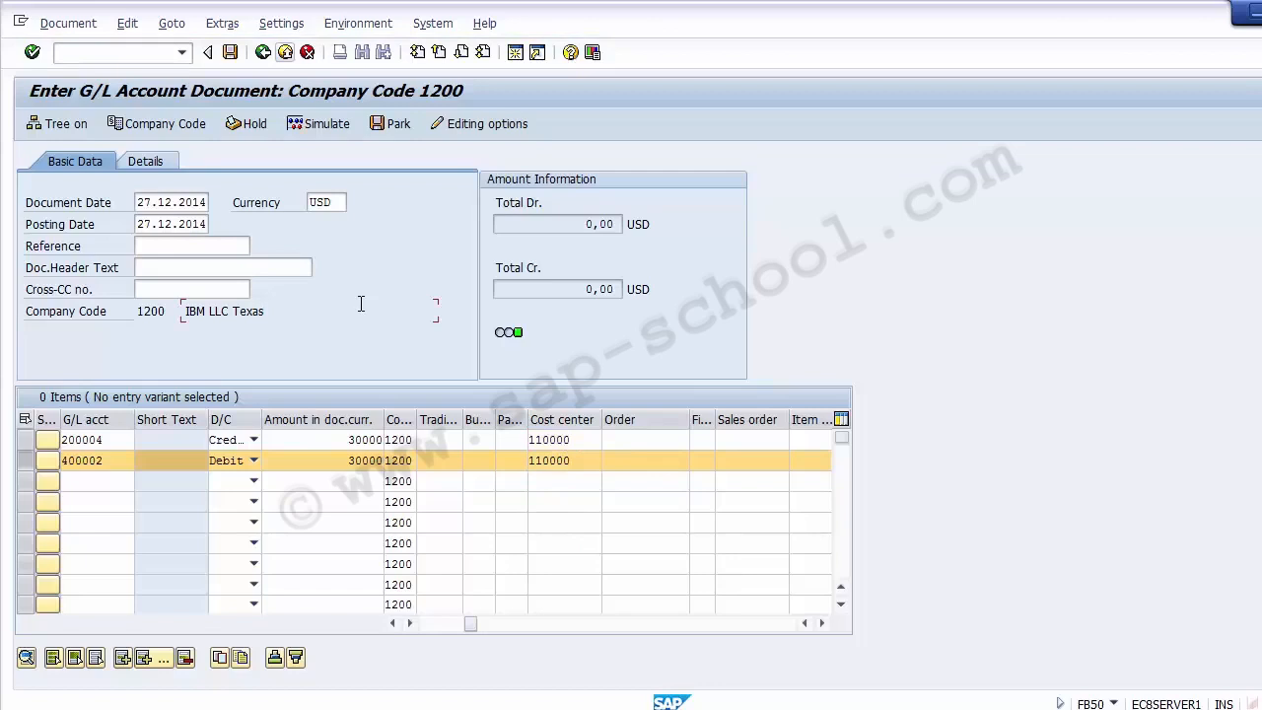
key("Return")
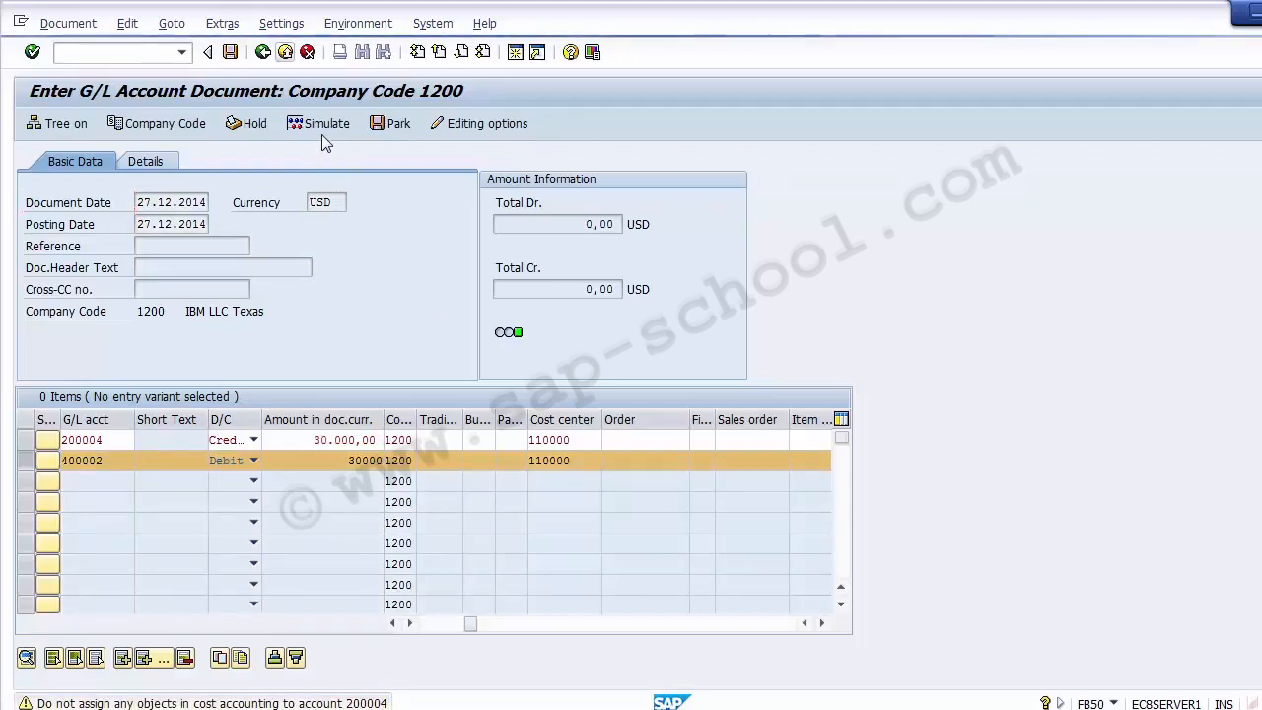
key("Return")
key("Return")
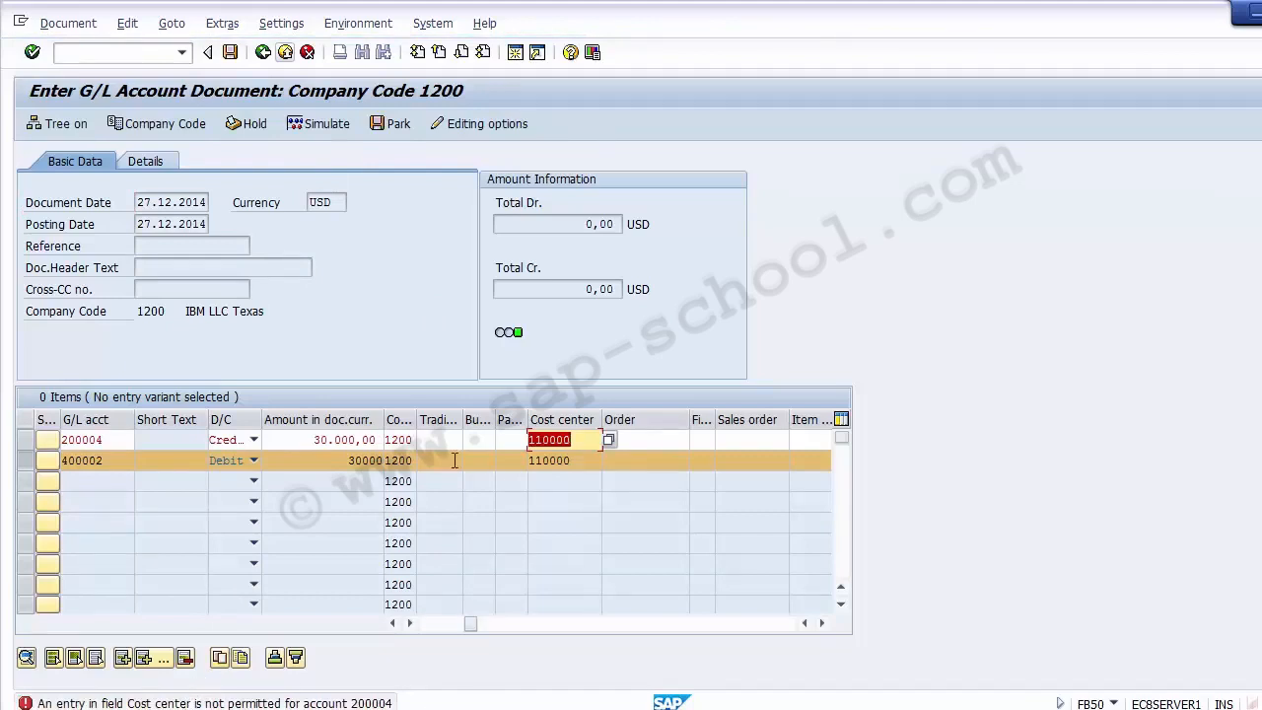
key("Delete")
Simulate the salary expense document with the cost center assigned to the debit line only.
left_click(114, 464)
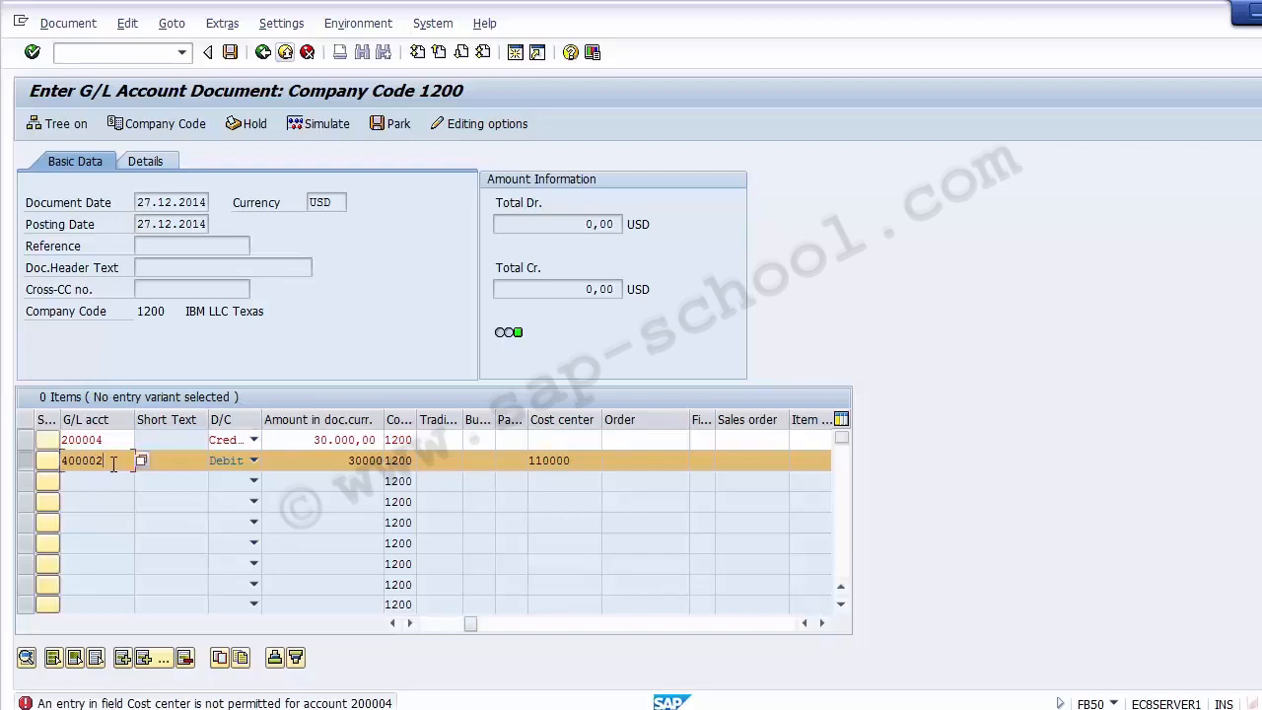
left_click(578, 463)
left_click(326, 127)
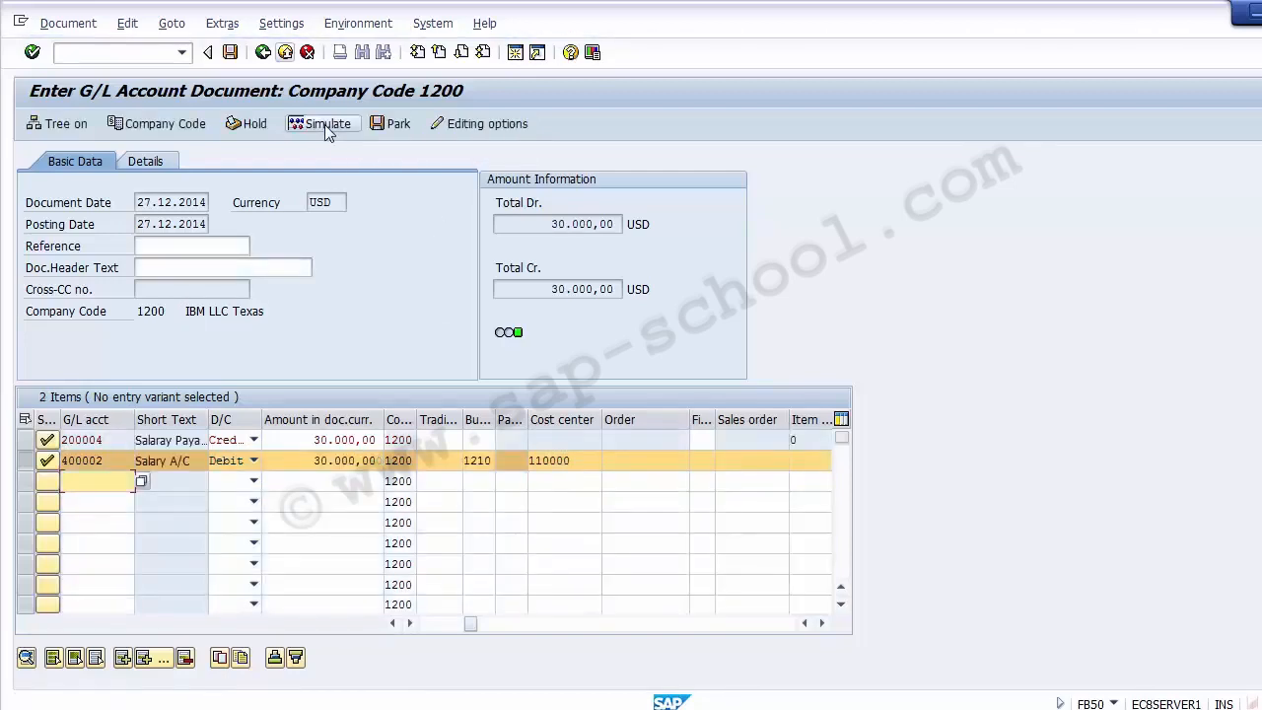
left_click(326, 127)
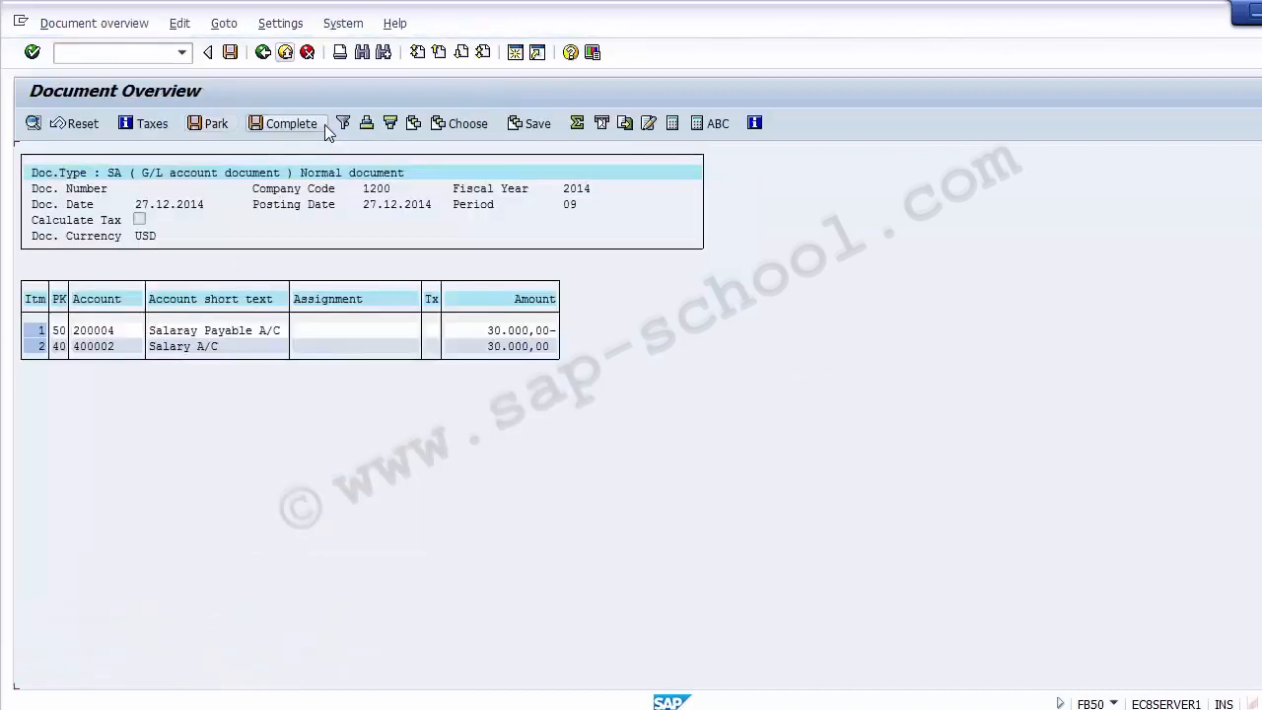
Check the salary and salary payable items in the simulated document overview and post the document.
left_click(196, 345)
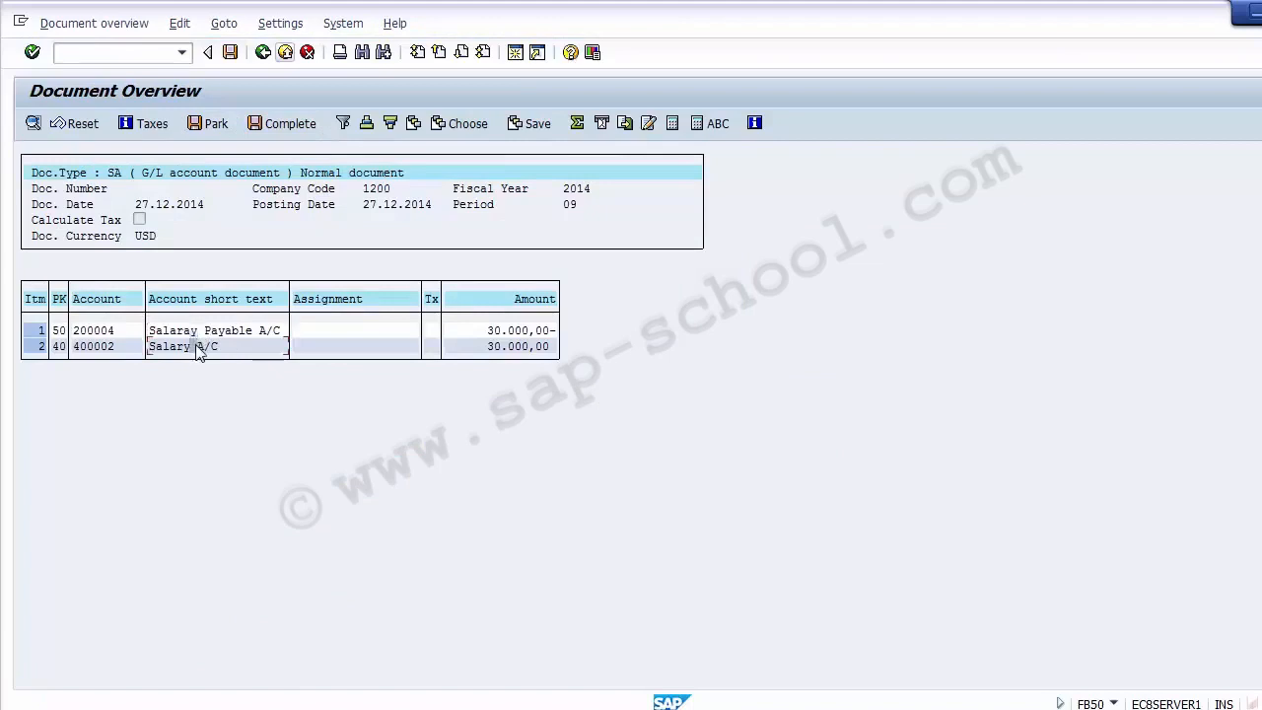
left_click(185, 330)
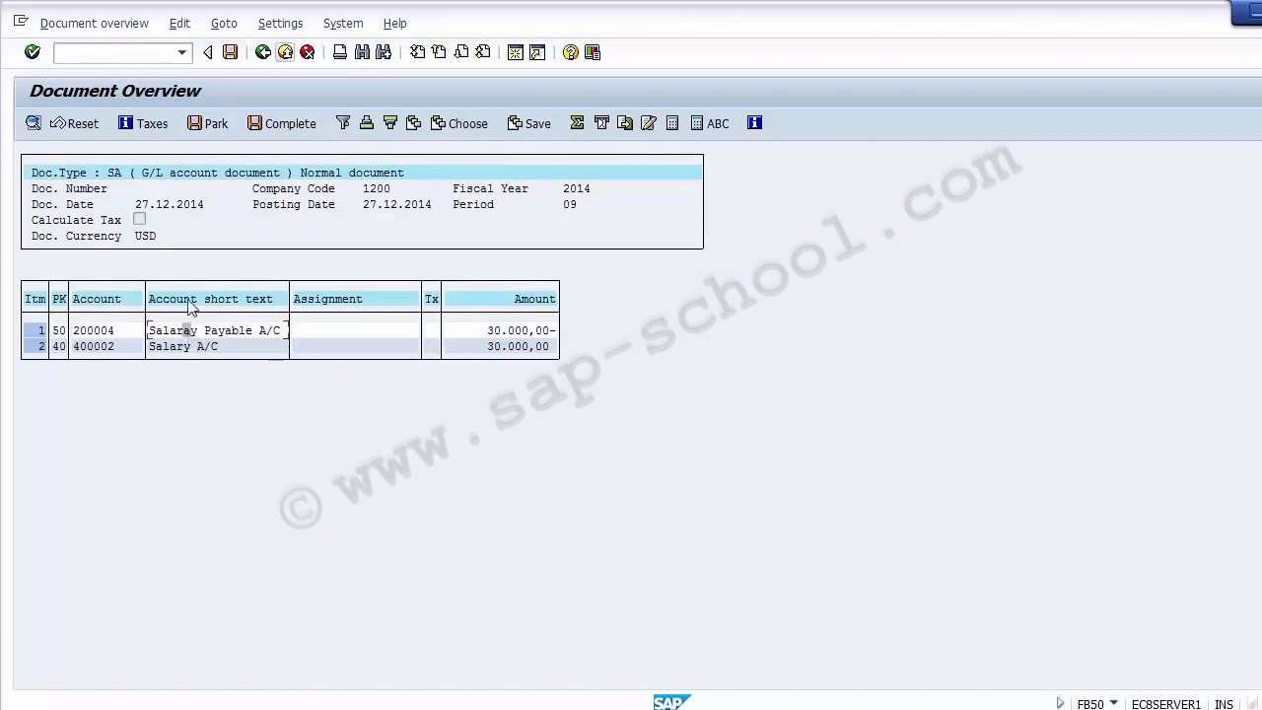
left_click(228, 57)
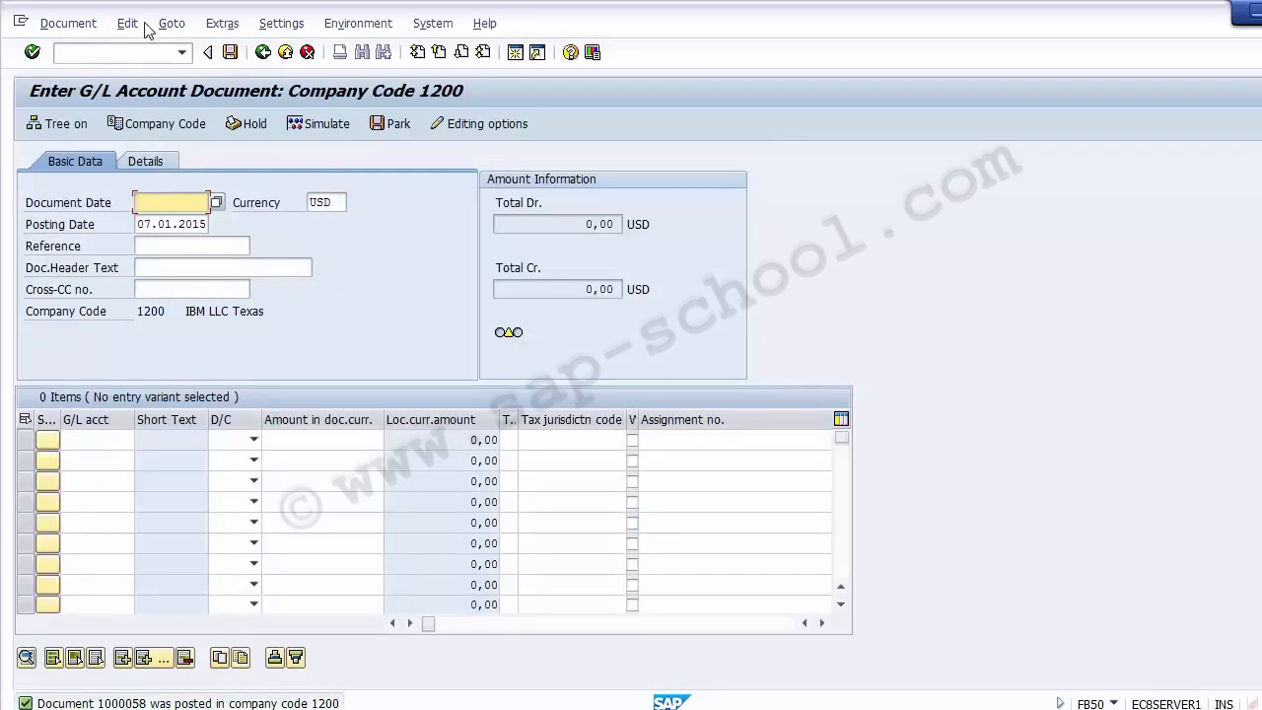
Display the posted document and check the cost center and profit center on its Salary A/C line.
left_click(69, 24)
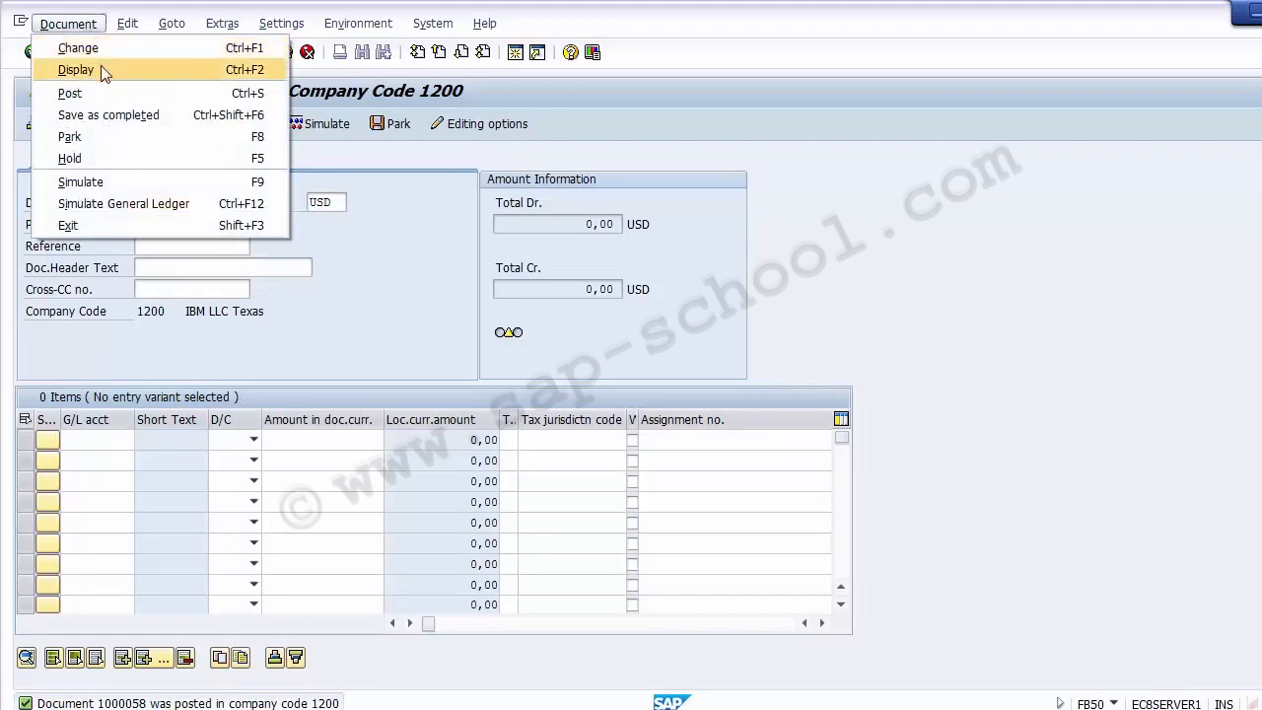
left_click(78, 66)
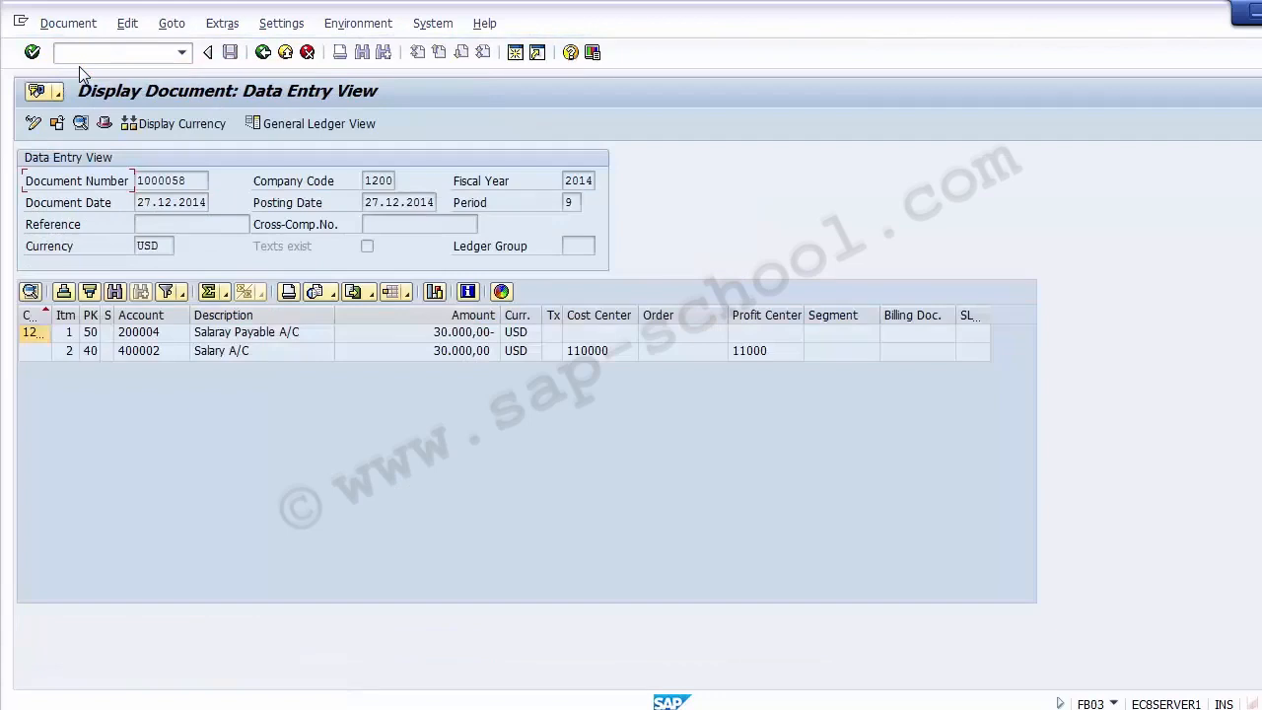
left_click(580, 358)
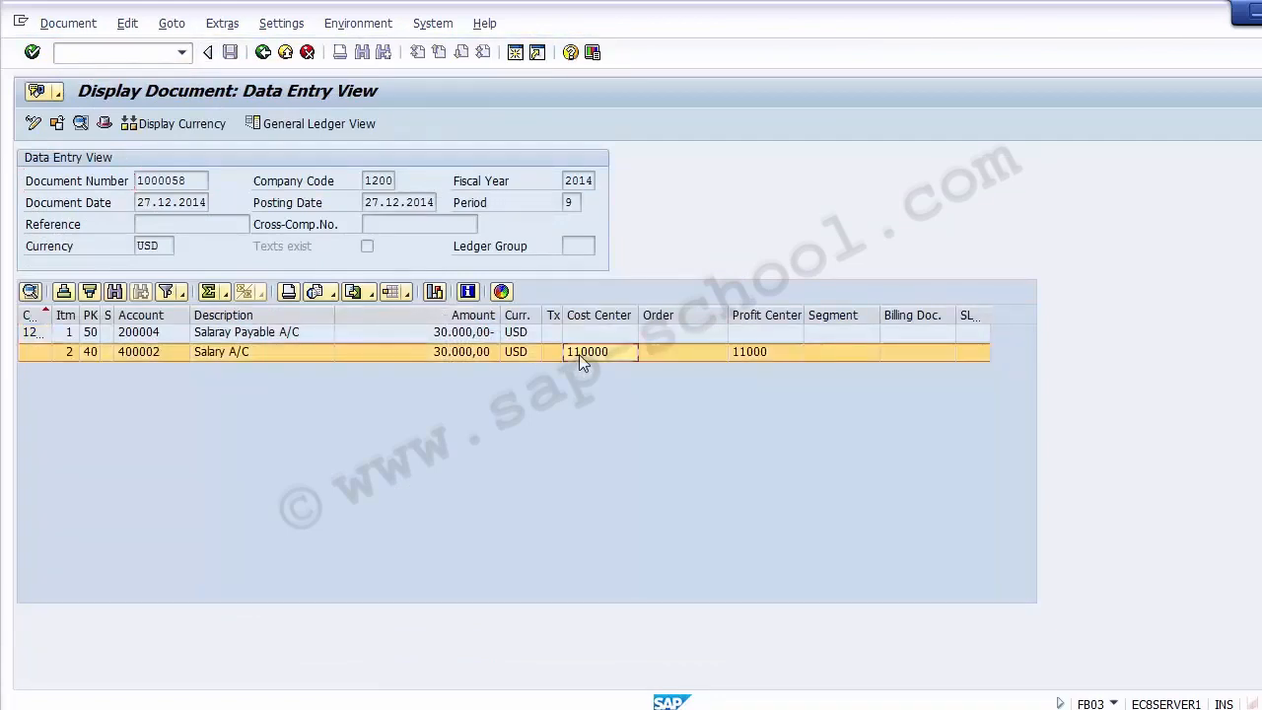
left_click(756, 357)
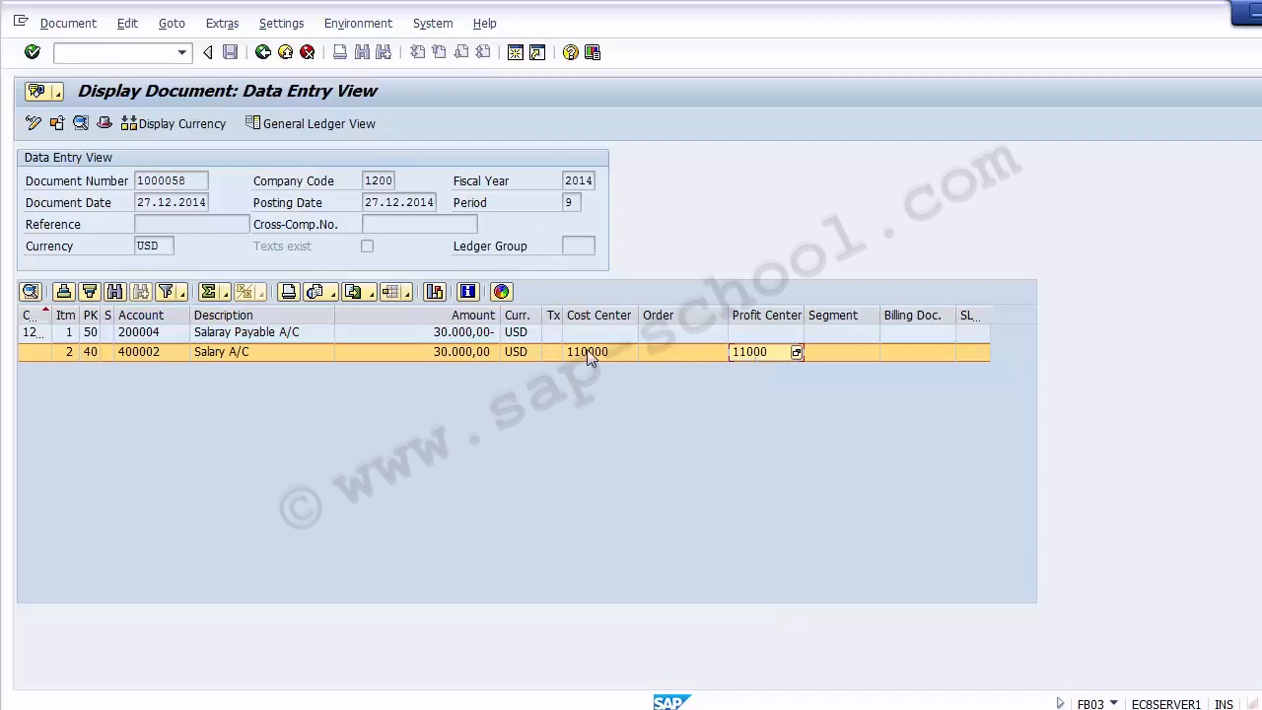
left_click(588, 352)
left_click(741, 352)
left_click(591, 352)
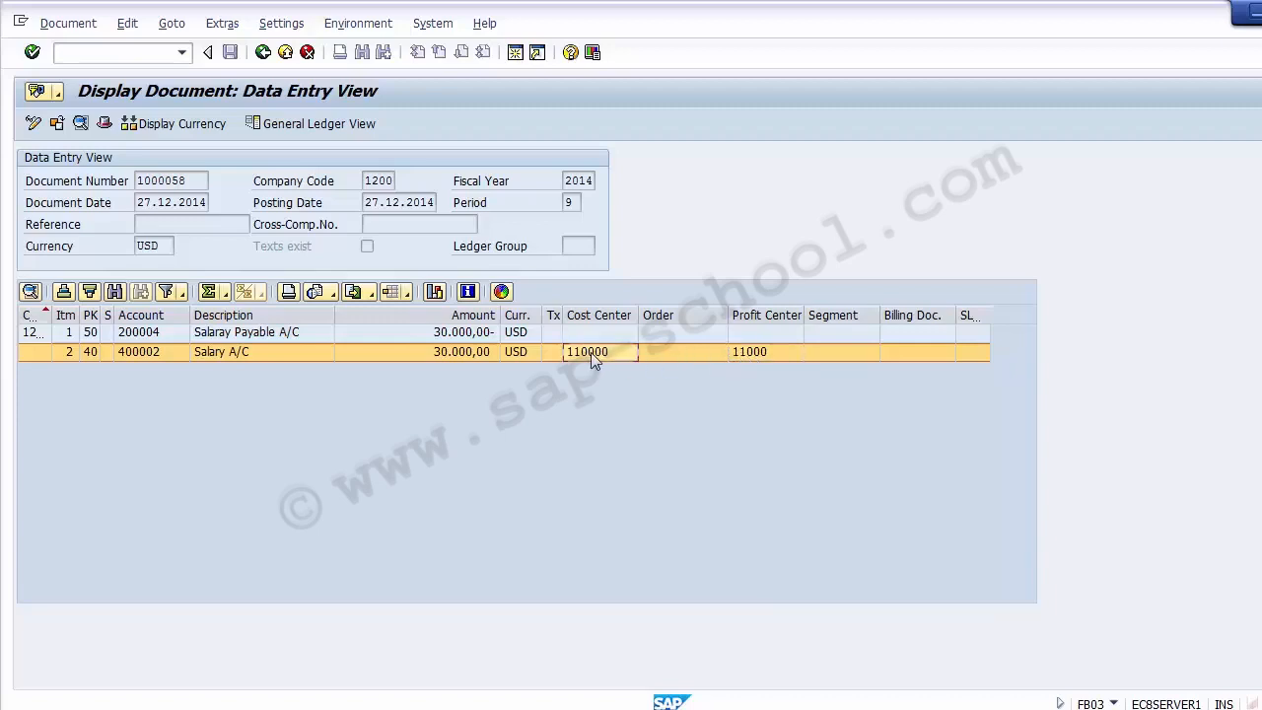
Open transaction FAGLL03 and list the Salary Account's open items in company code 1200 at key date 07.01.2015.
left_click(147, 56)
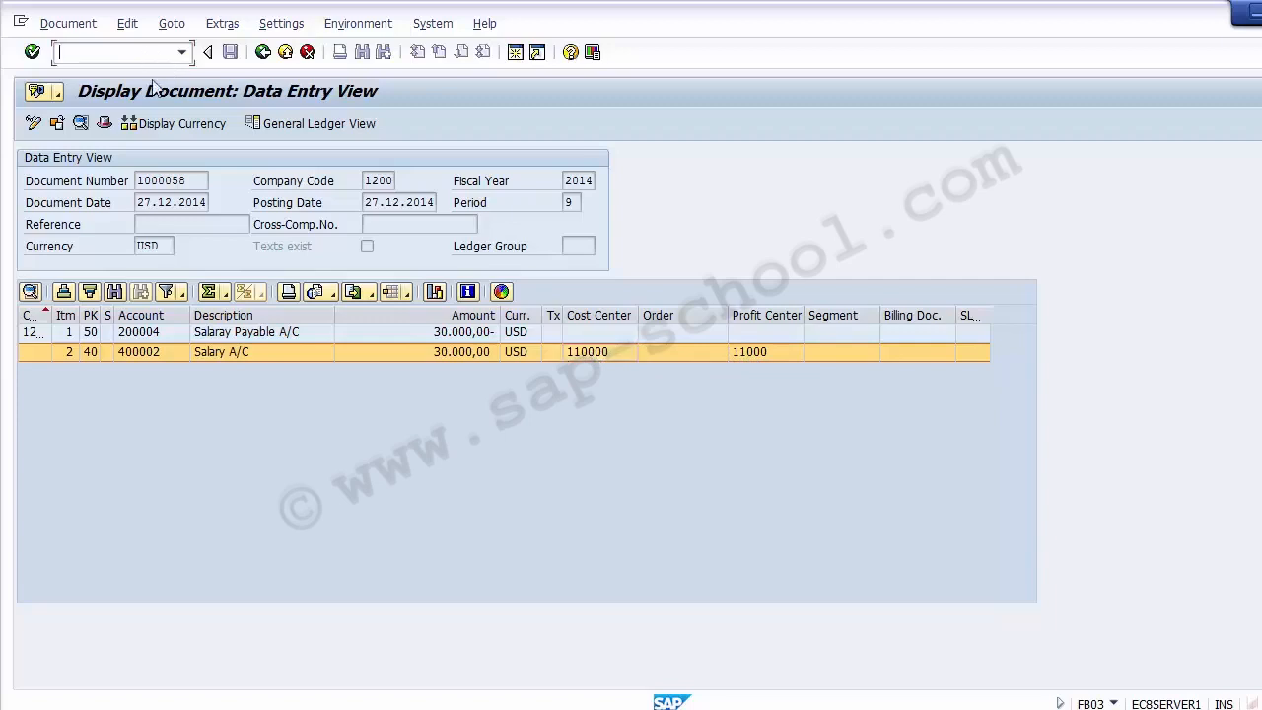
left_click(147, 355)
left_click(145, 353)
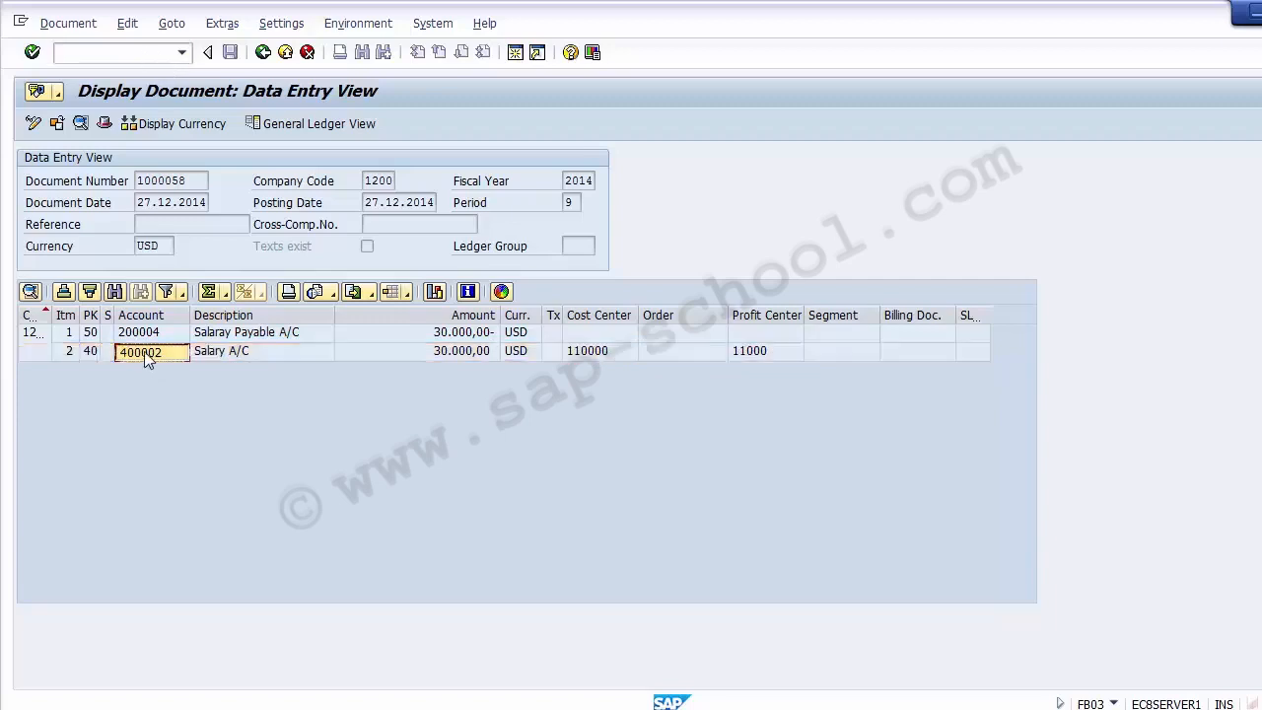
left_click(110, 53)
type("/NFAGLL03")
key("Return")
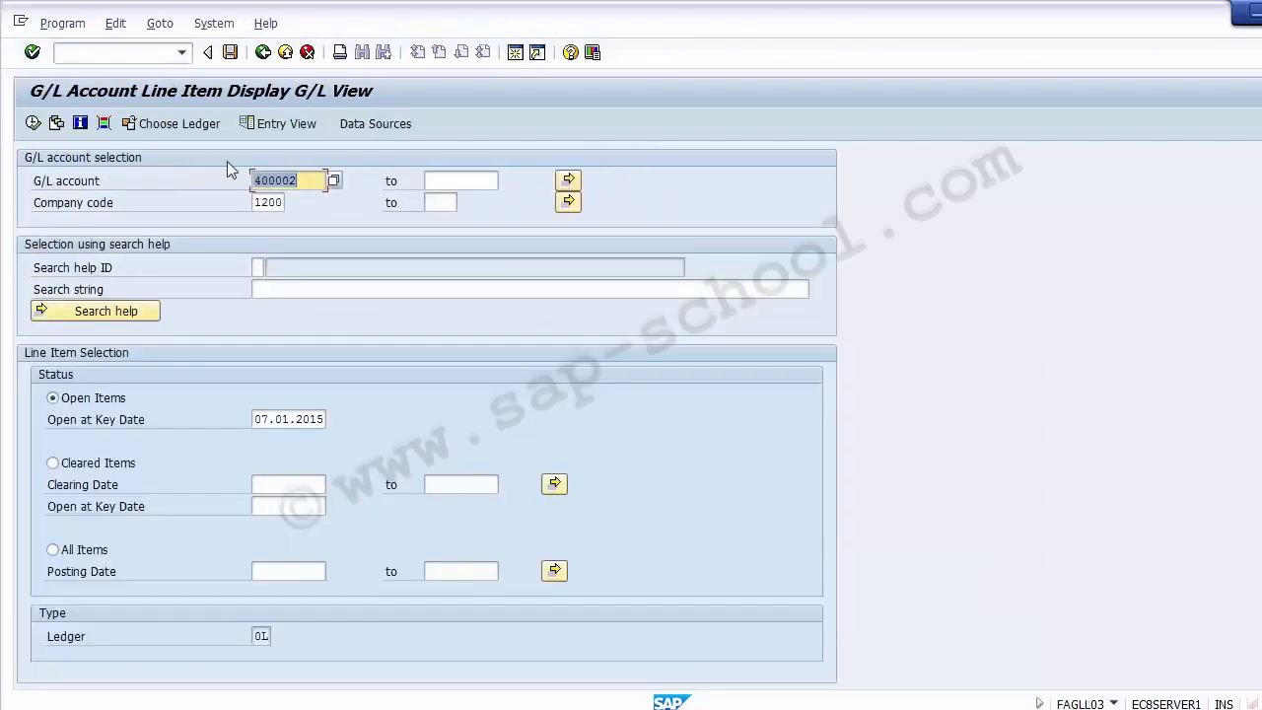
key("End")
left_click(32, 123)
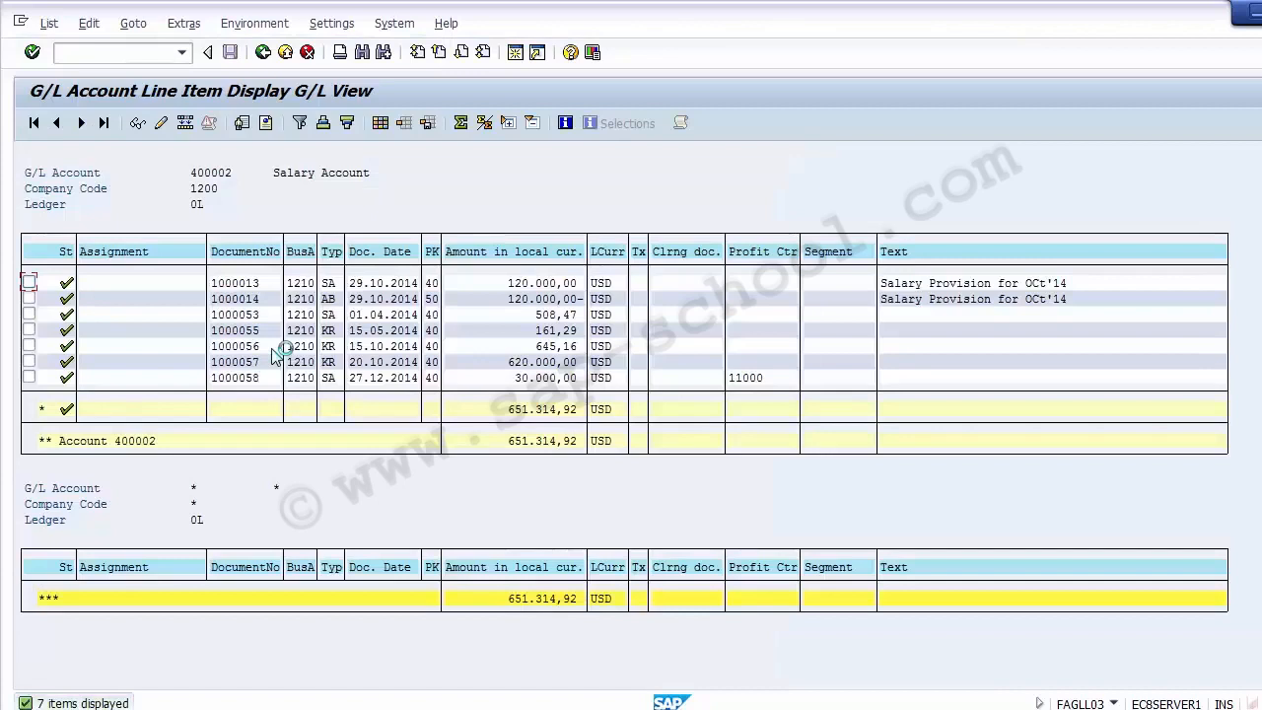
Sort the layout's hidden fields in ascending order and add Cost Center to the displayed columns of the G/L line item list.
left_click(29, 377)
left_click(769, 381)
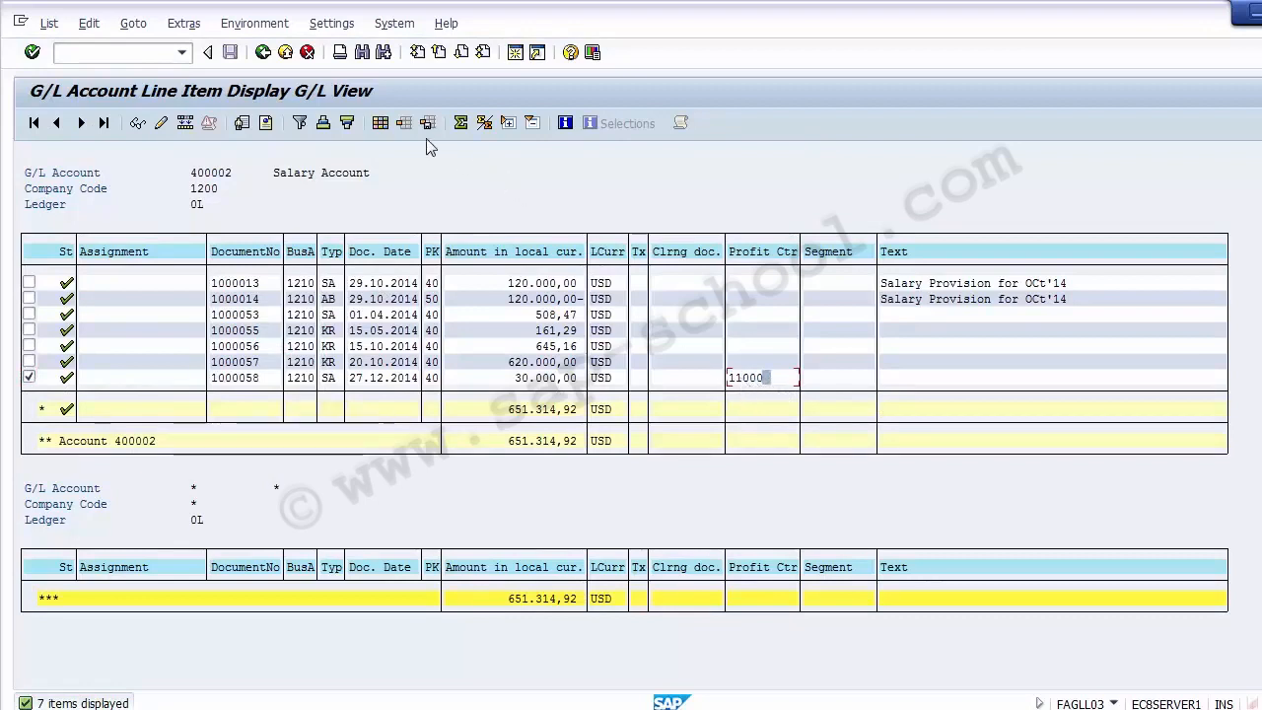
left_click(383, 129)
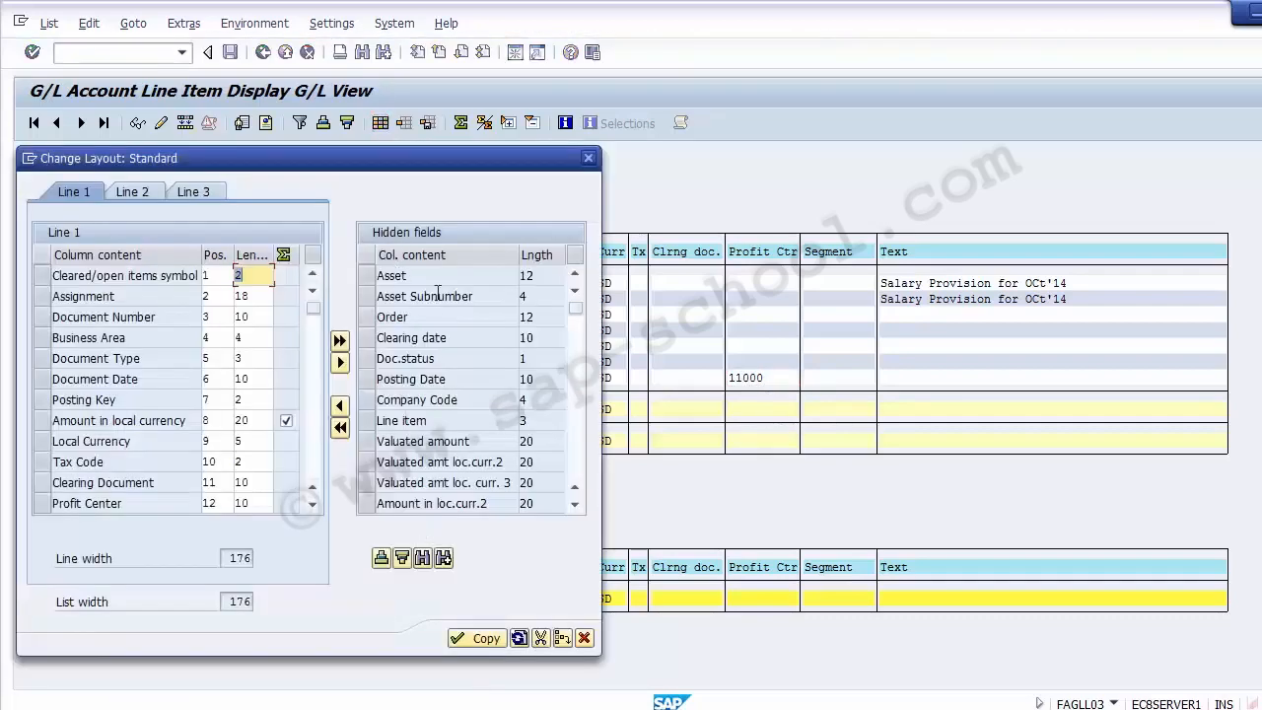
left_click(381, 559)
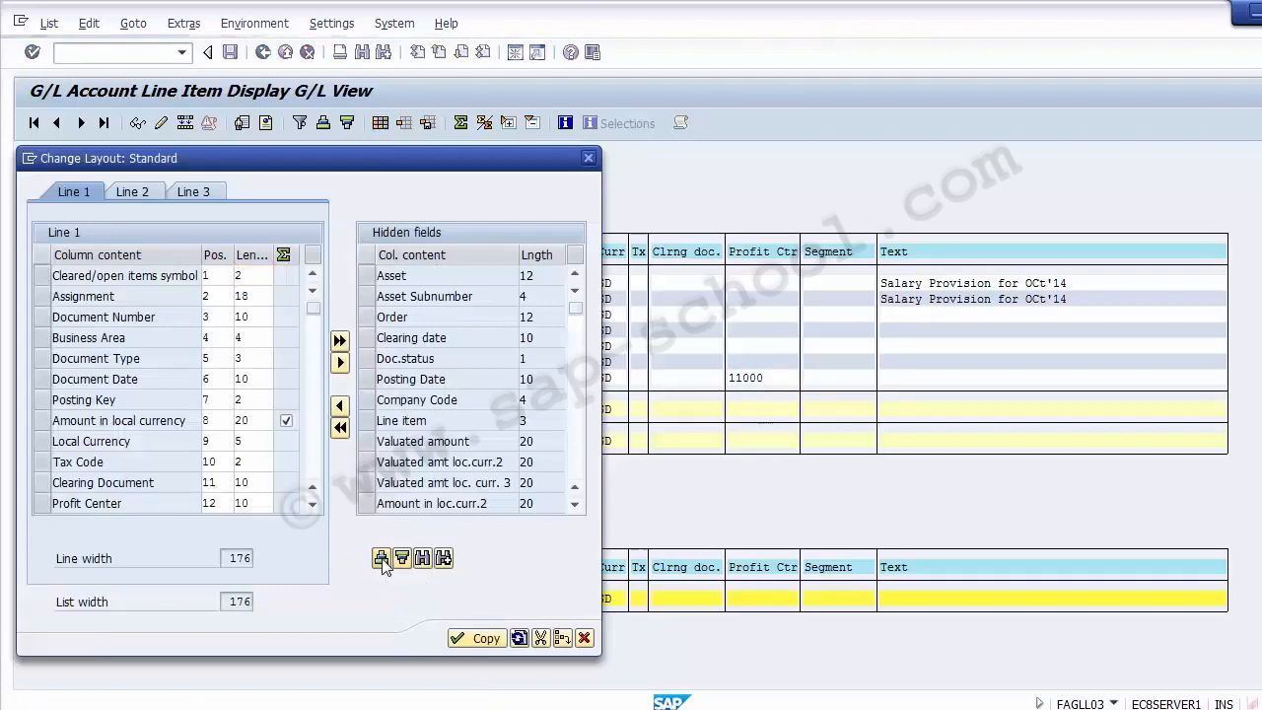
left_click(574, 474)
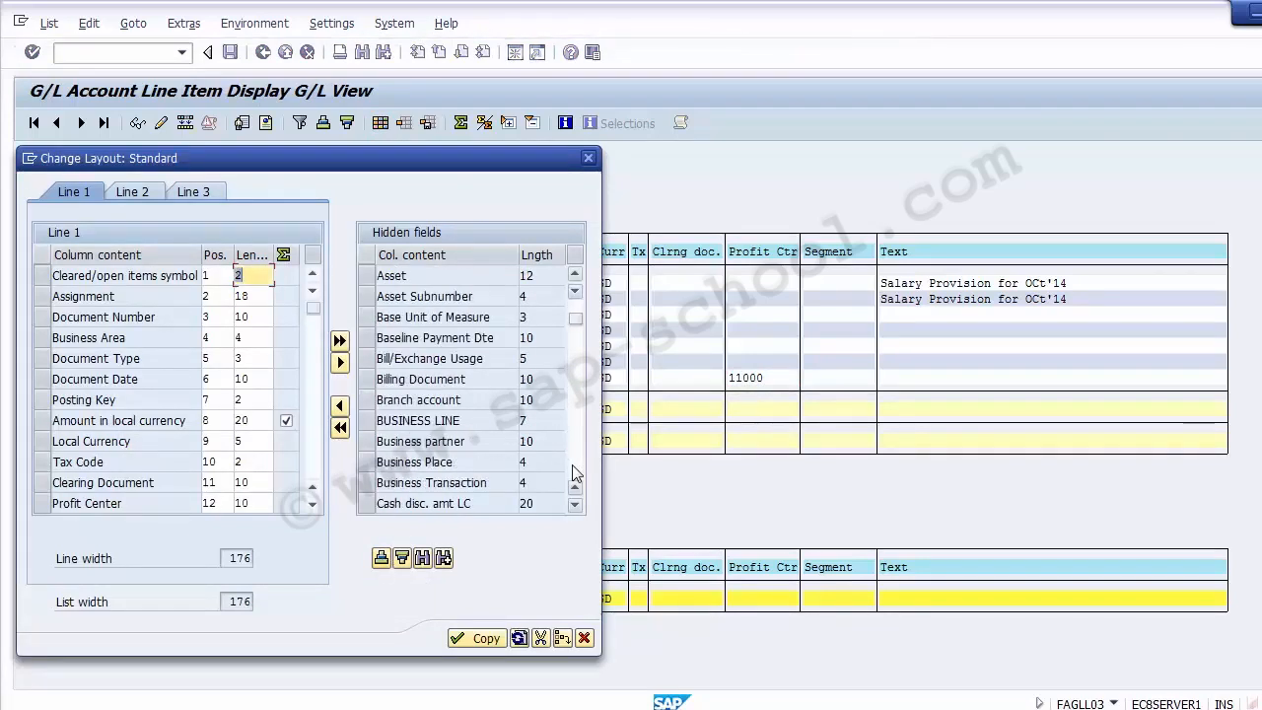
left_click(574, 473)
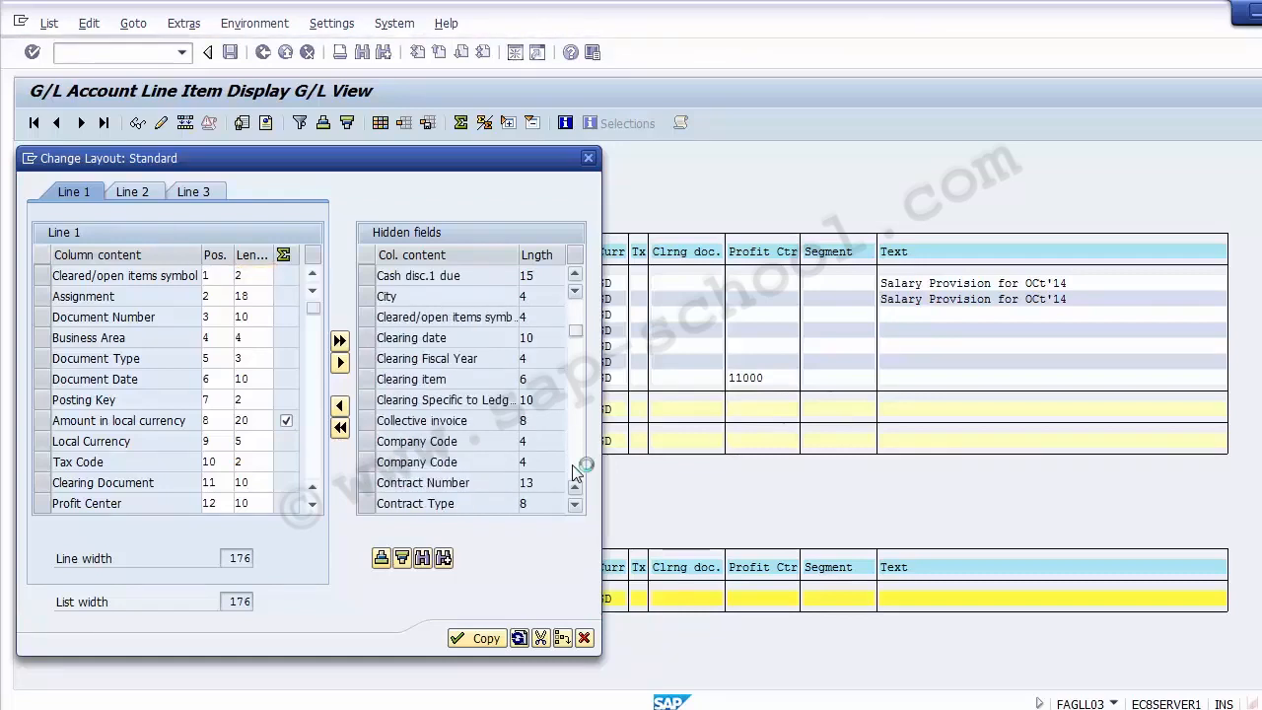
left_click(575, 473)
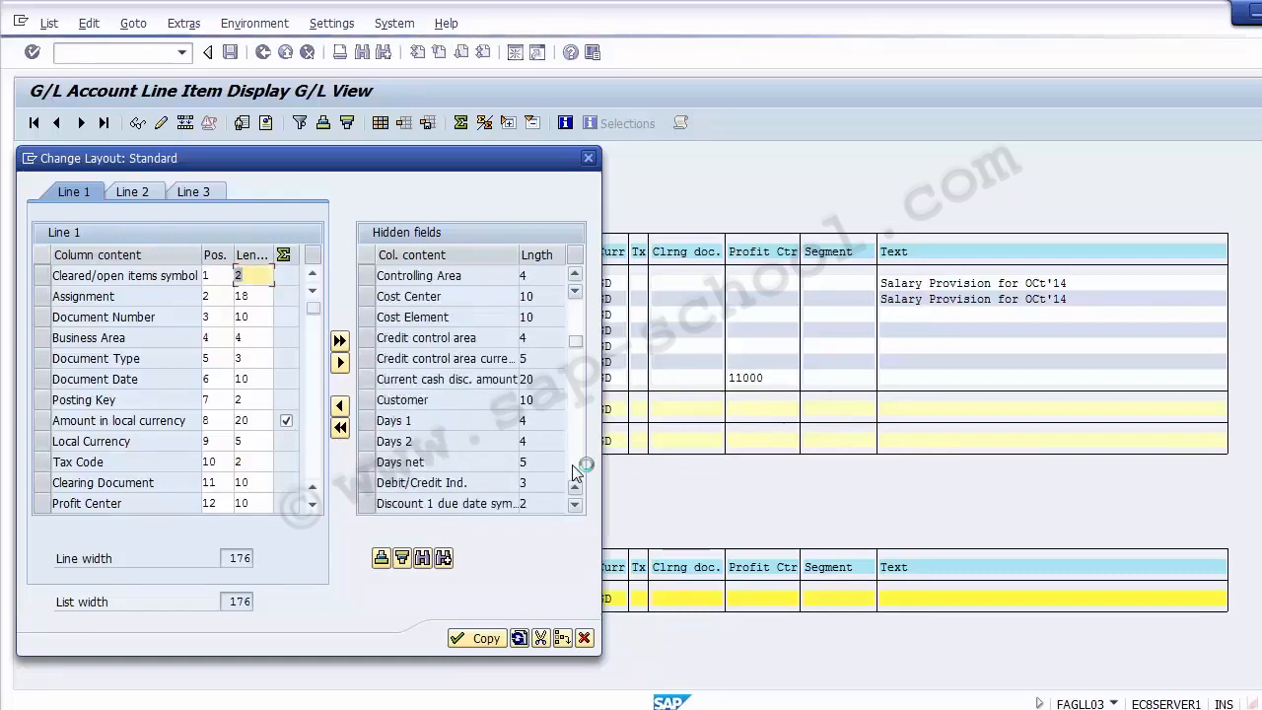
left_click(430, 293)
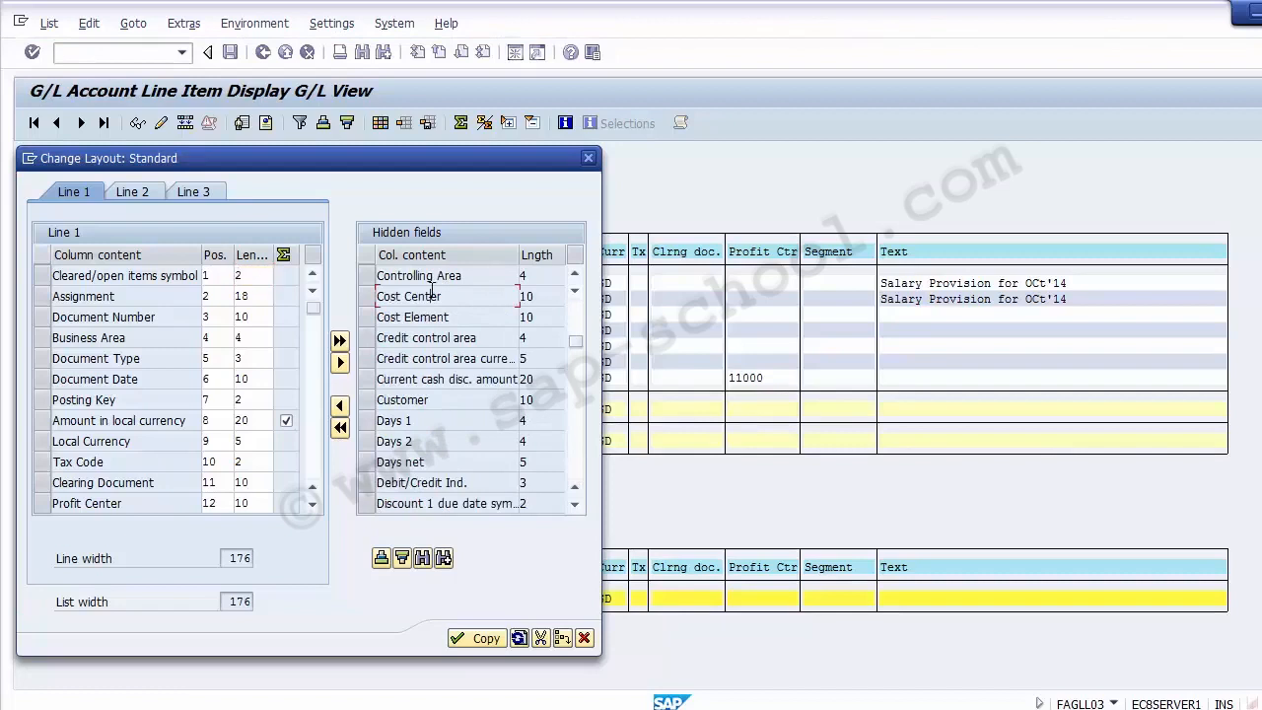
left_click(370, 296)
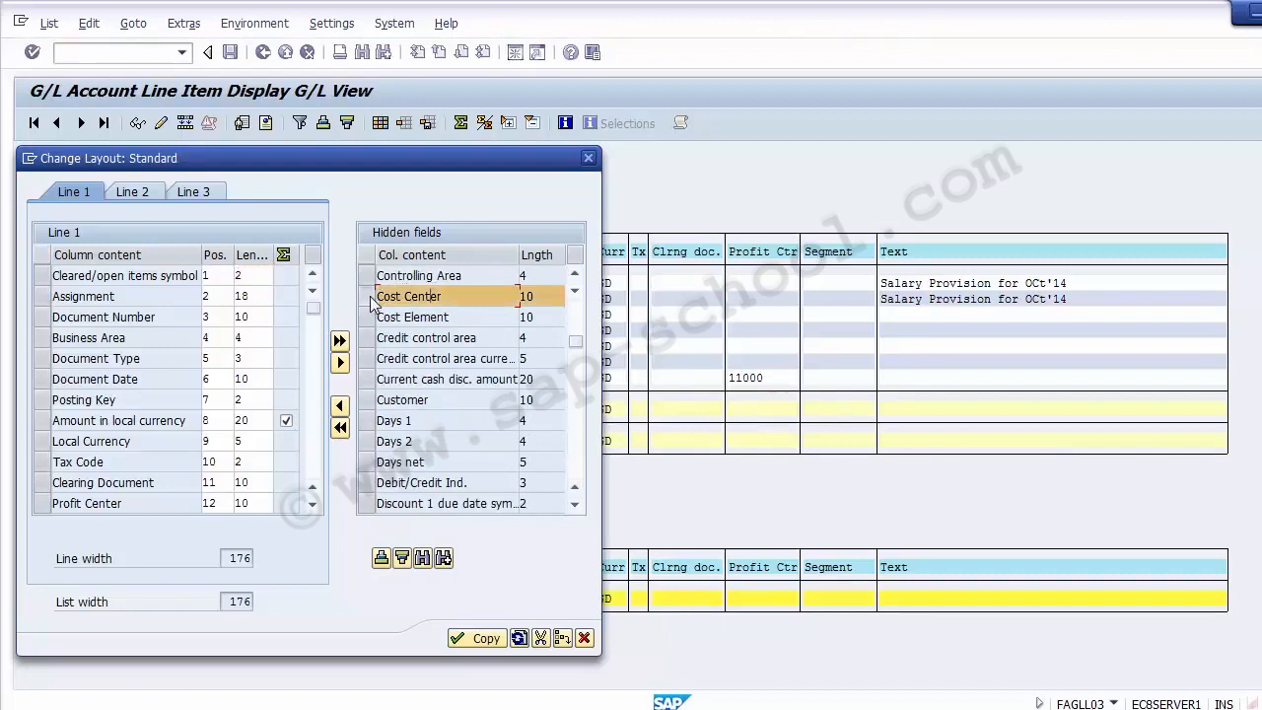
left_click(341, 406)
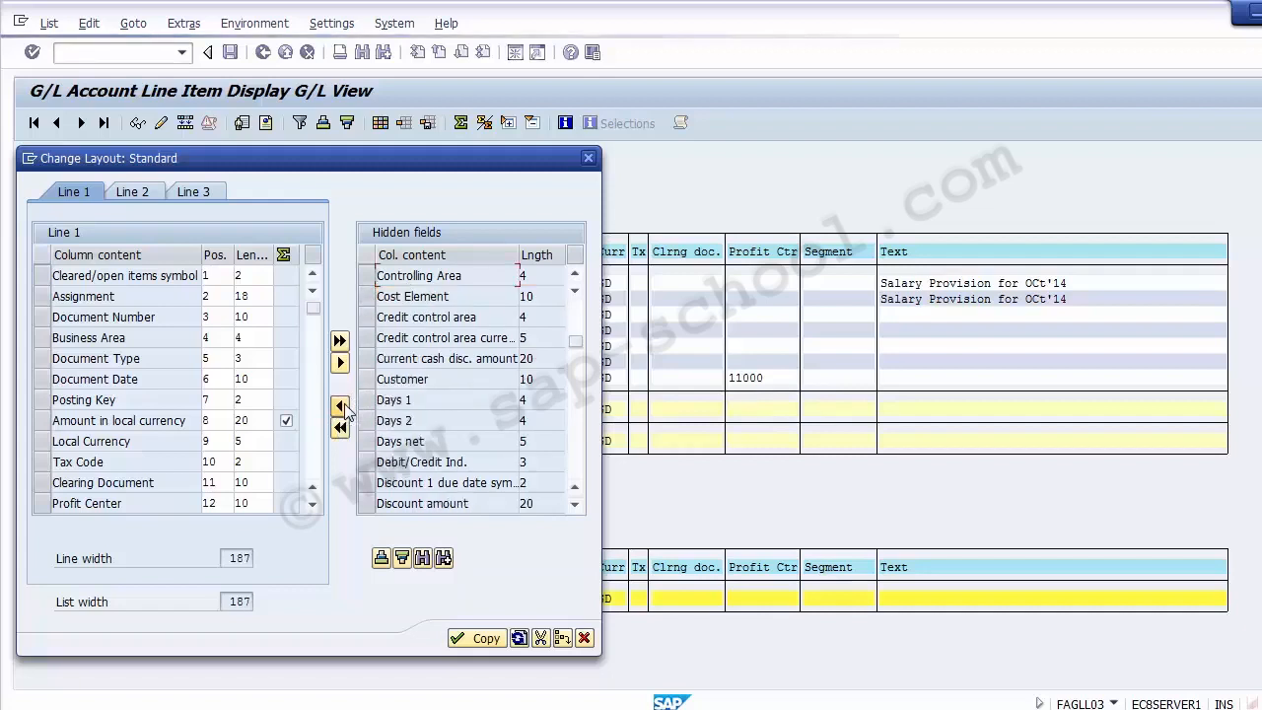
left_click(478, 639)
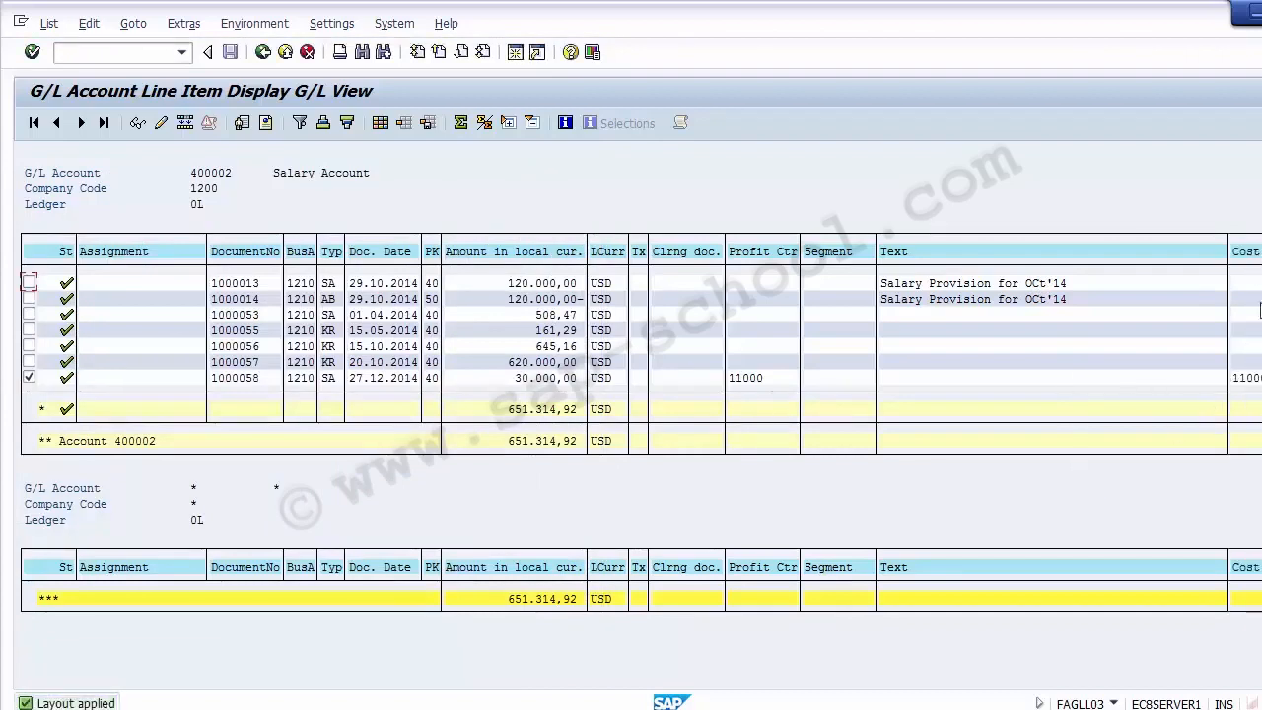
Check the cost center of the 30.000,00 USD salary item and leave the line item display.
left_click(758, 380)
left_click(148, 54)
type("/N")
key("Return")
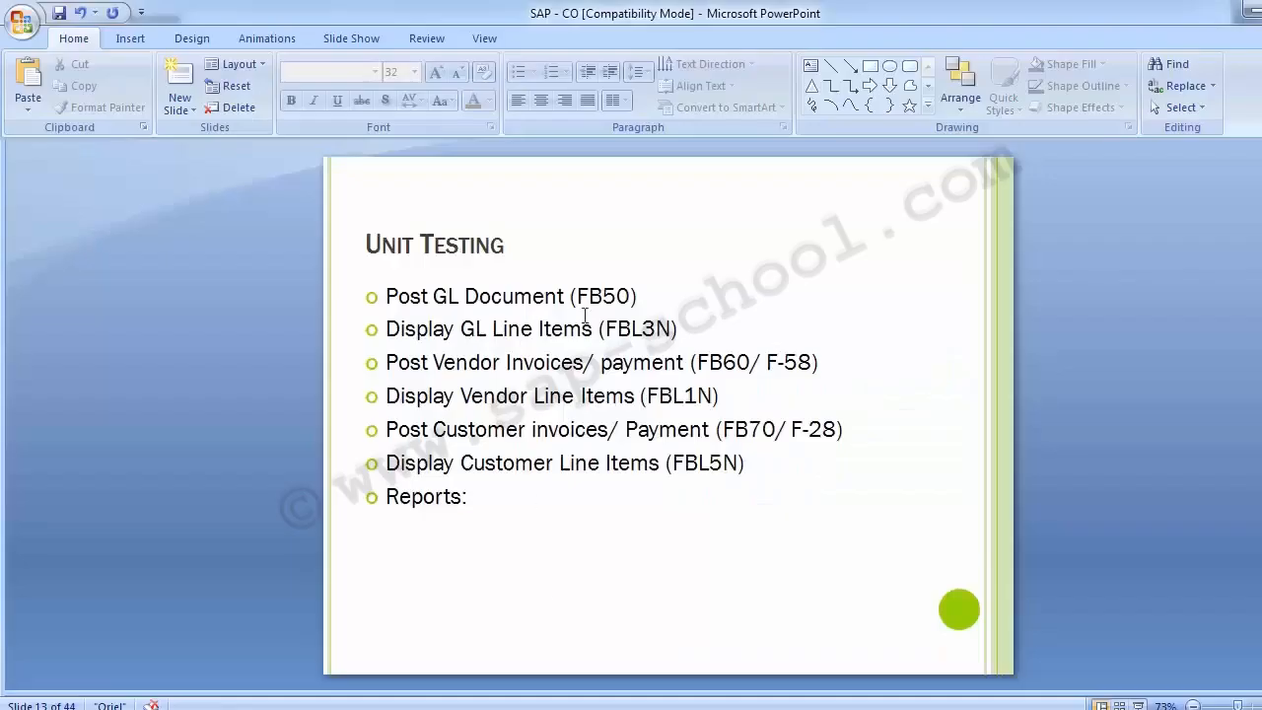
Insert "/ FAGLL03" after FBL3N in the Display GL Line Items bullet of the Unit Testing slide and highlight the added code.
left_click(728, 322)
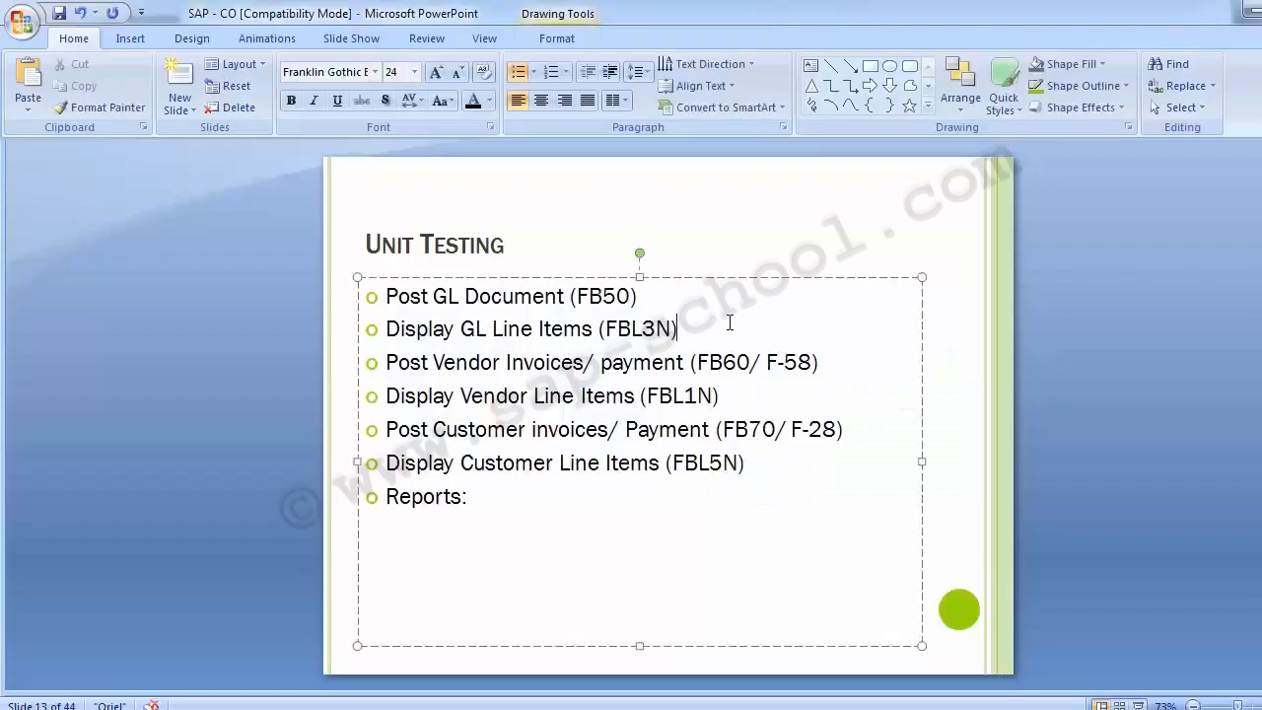
key("Left")
type("/ f")
key("BackSpace")
type("FAGLL03")
key("shift+Left")
key("shift+Left")
key("shift+Left")
key("shift+Left")
key("shift+Left")
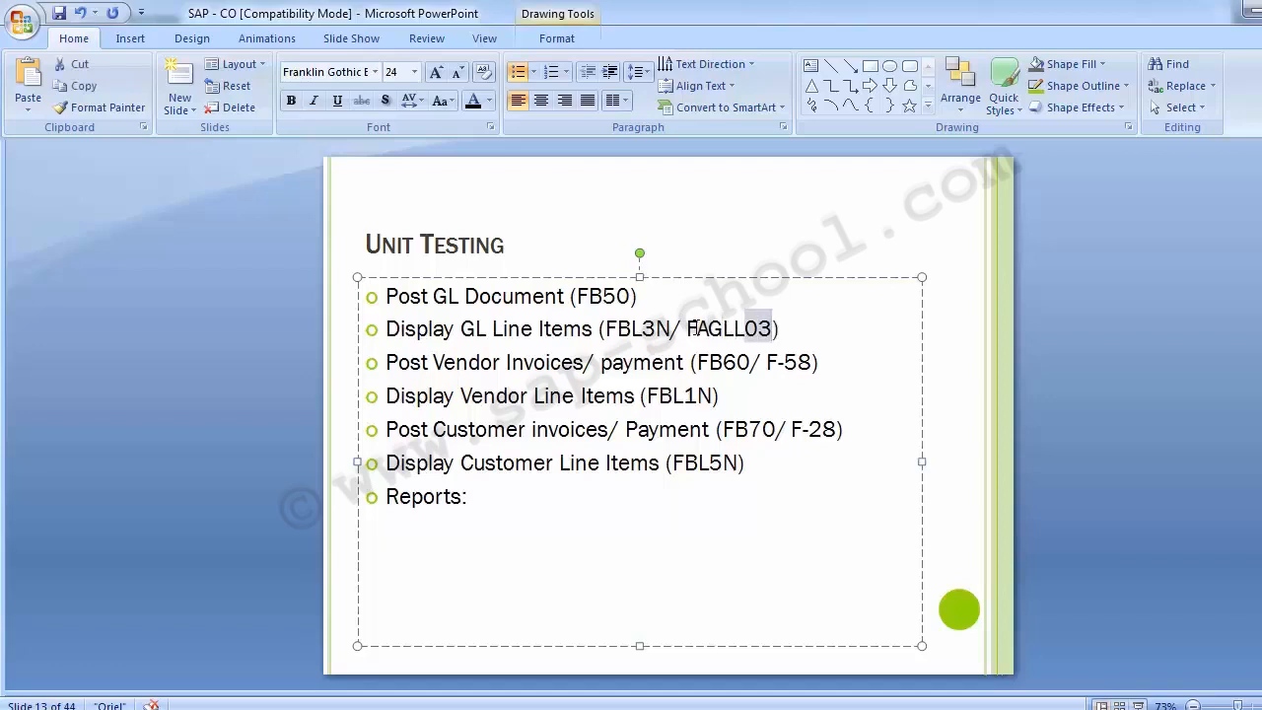
key("shift+Left")
key("shift+Left")
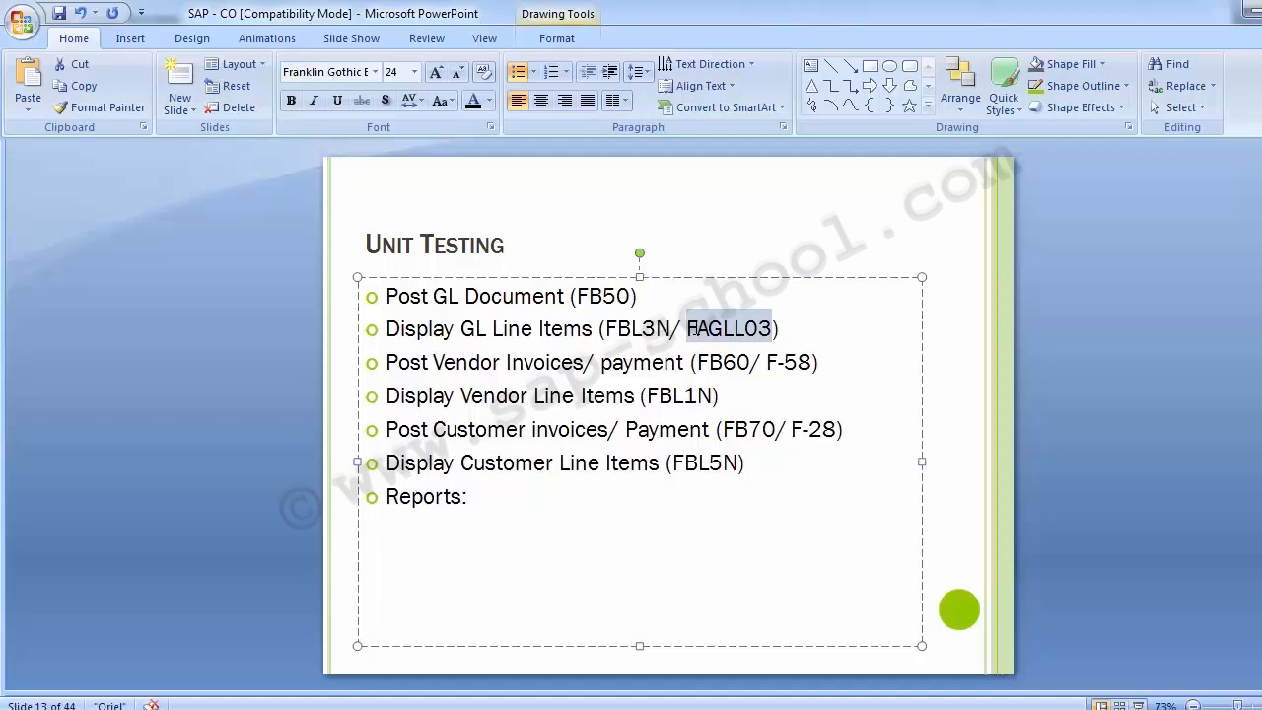
Switch to the SAP Easy Access session and open transaction FB60 for a vendor invoice.
left_click(275, 465)
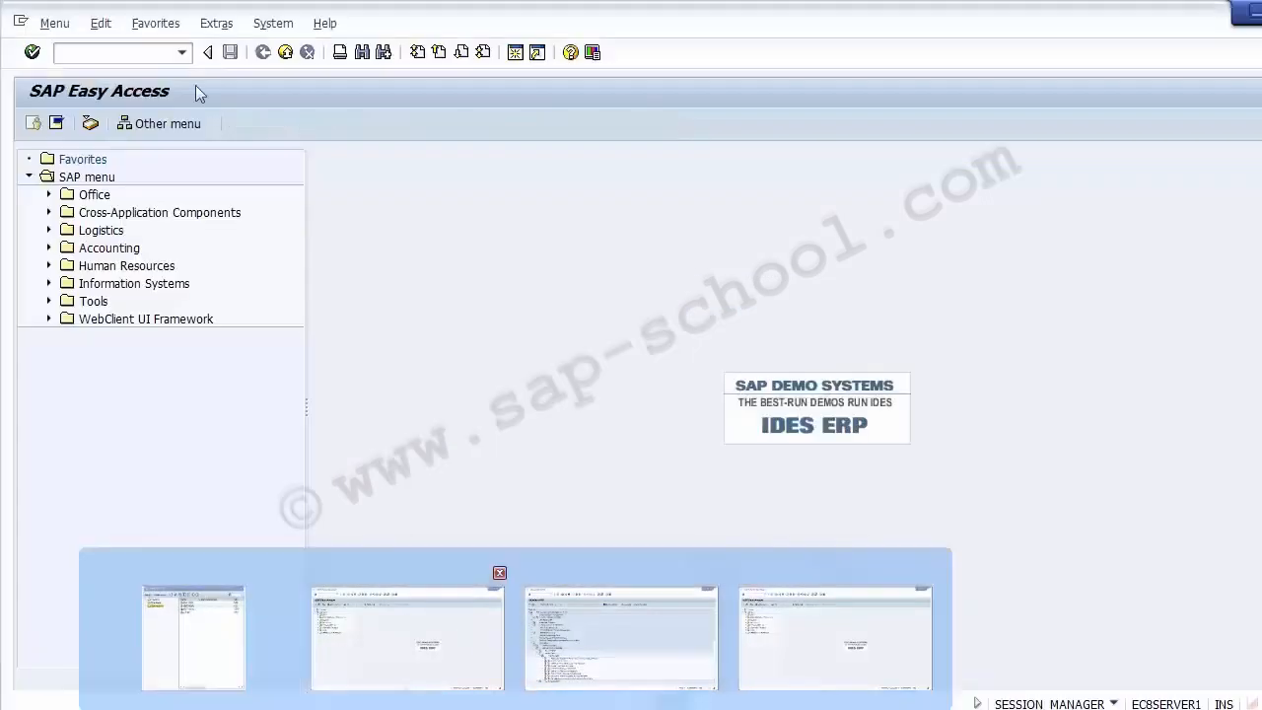
left_click(411, 624)
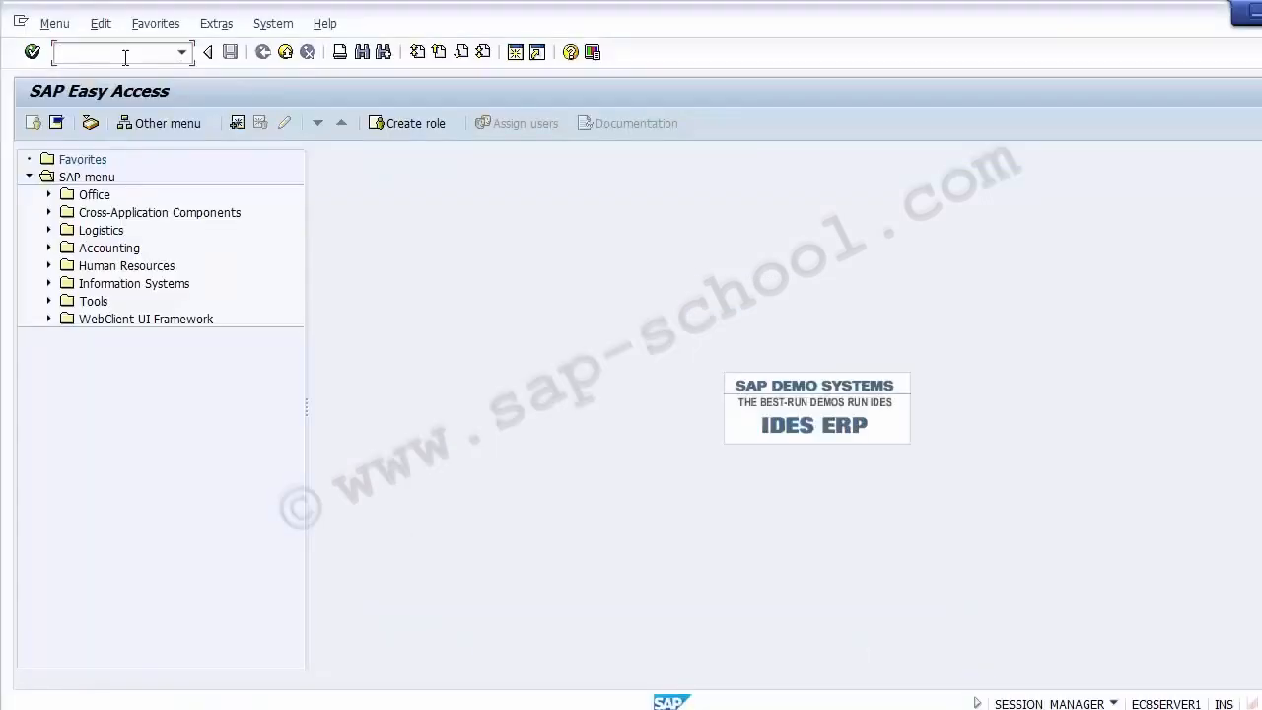
key("F10")
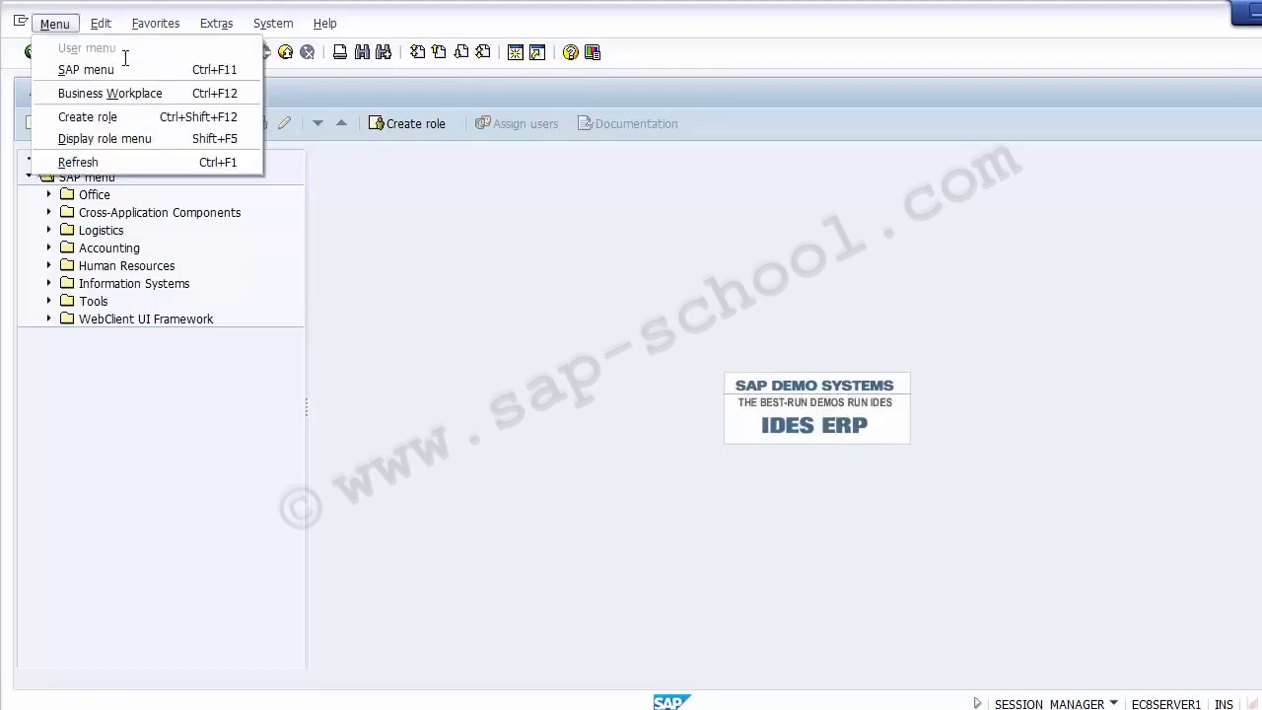
key("Escape")
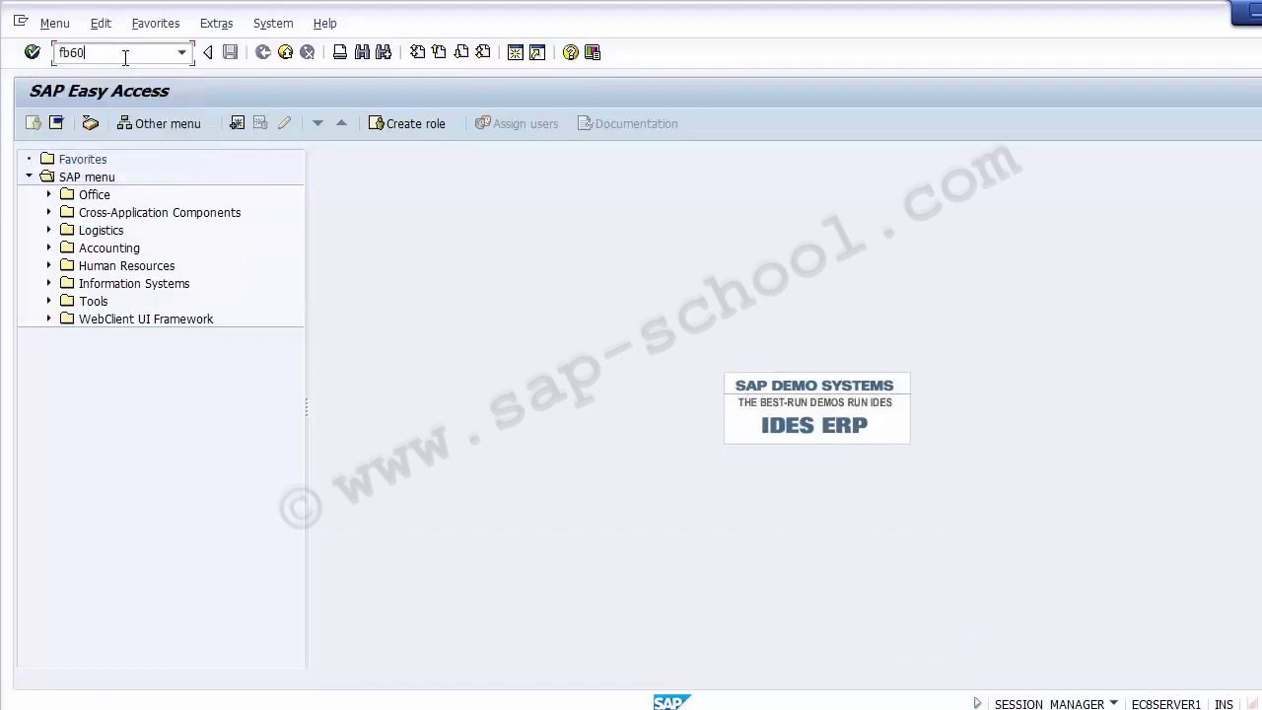
key("Return")
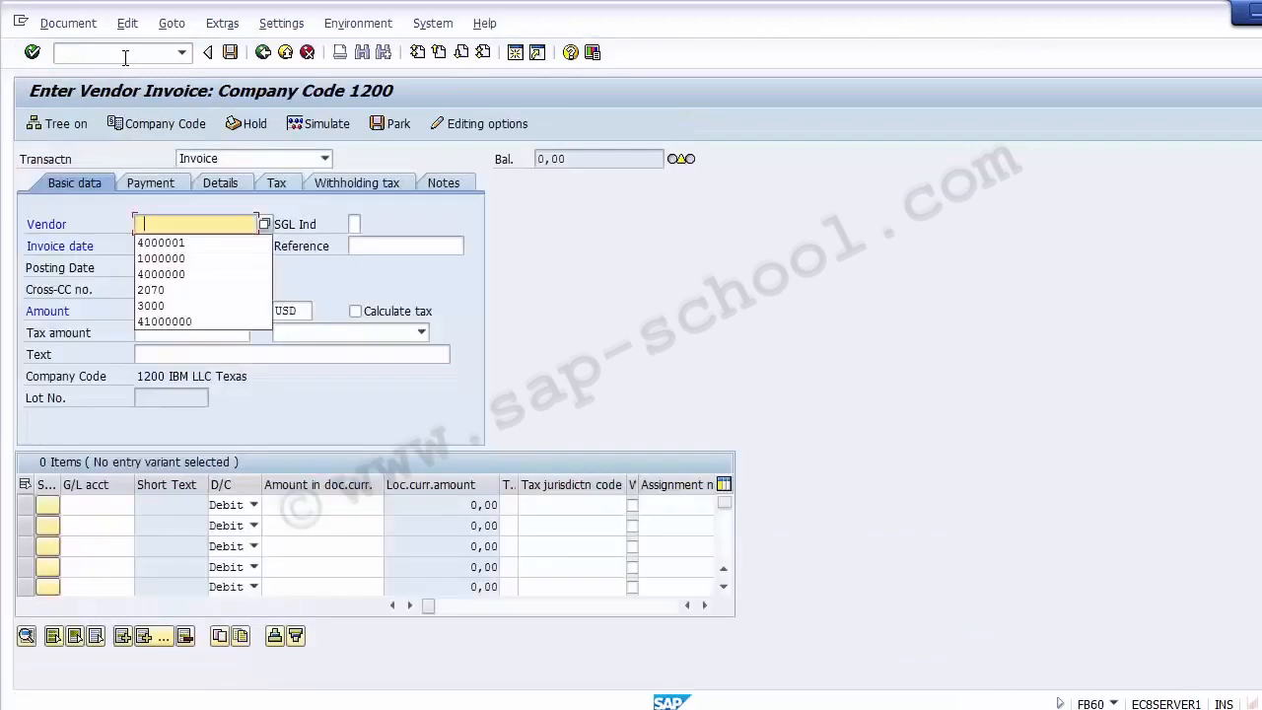
Search the vendors of company code 1200 and choose TCS as the invoice vendor.
left_click(126, 57)
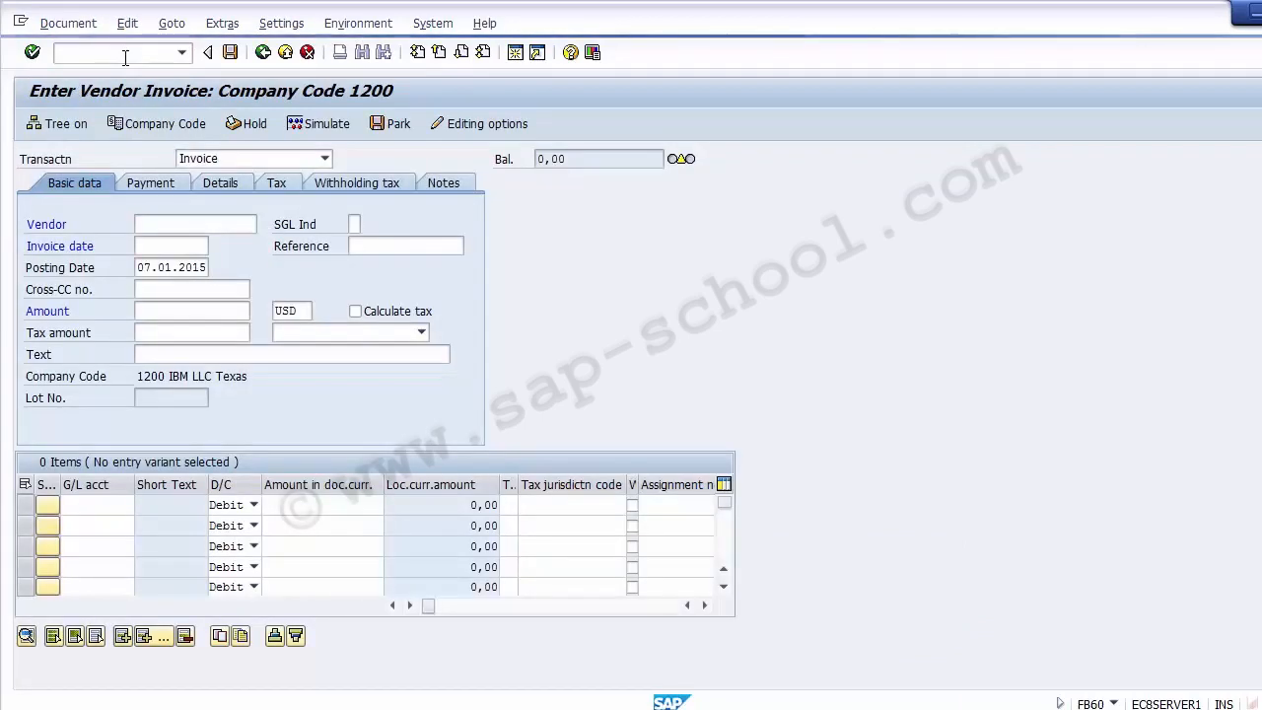
key("F4")
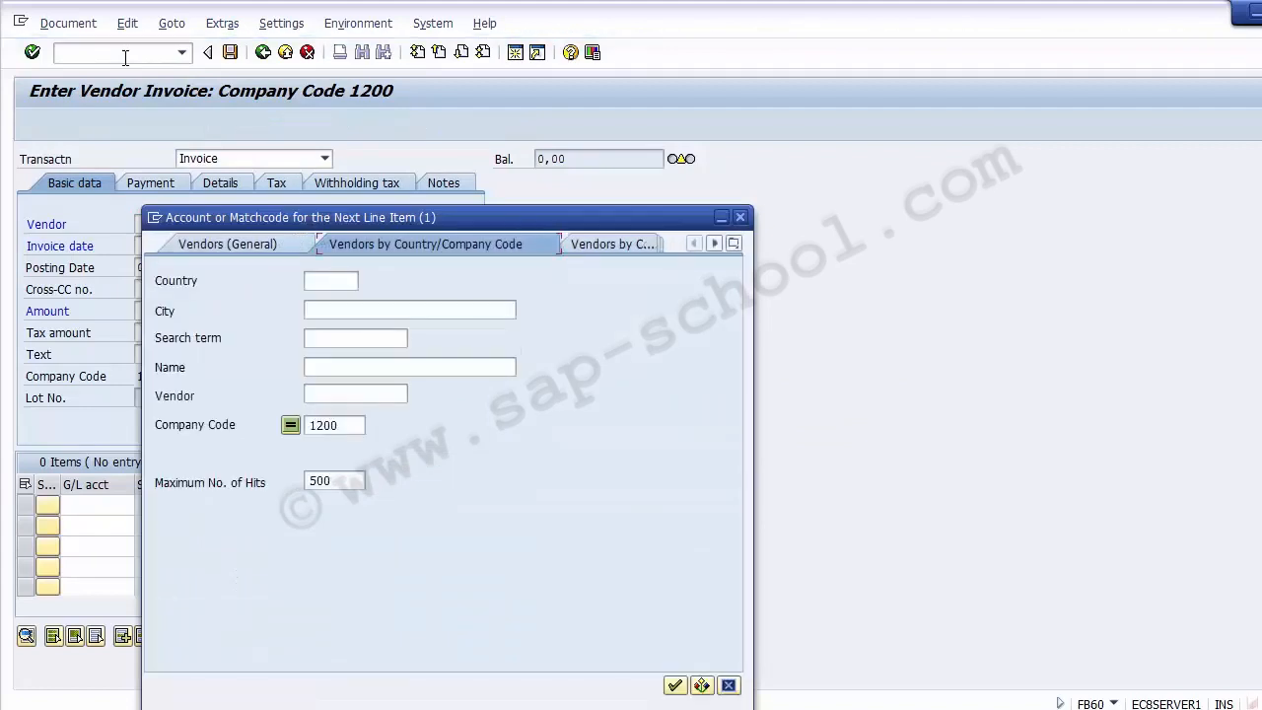
key("Return")
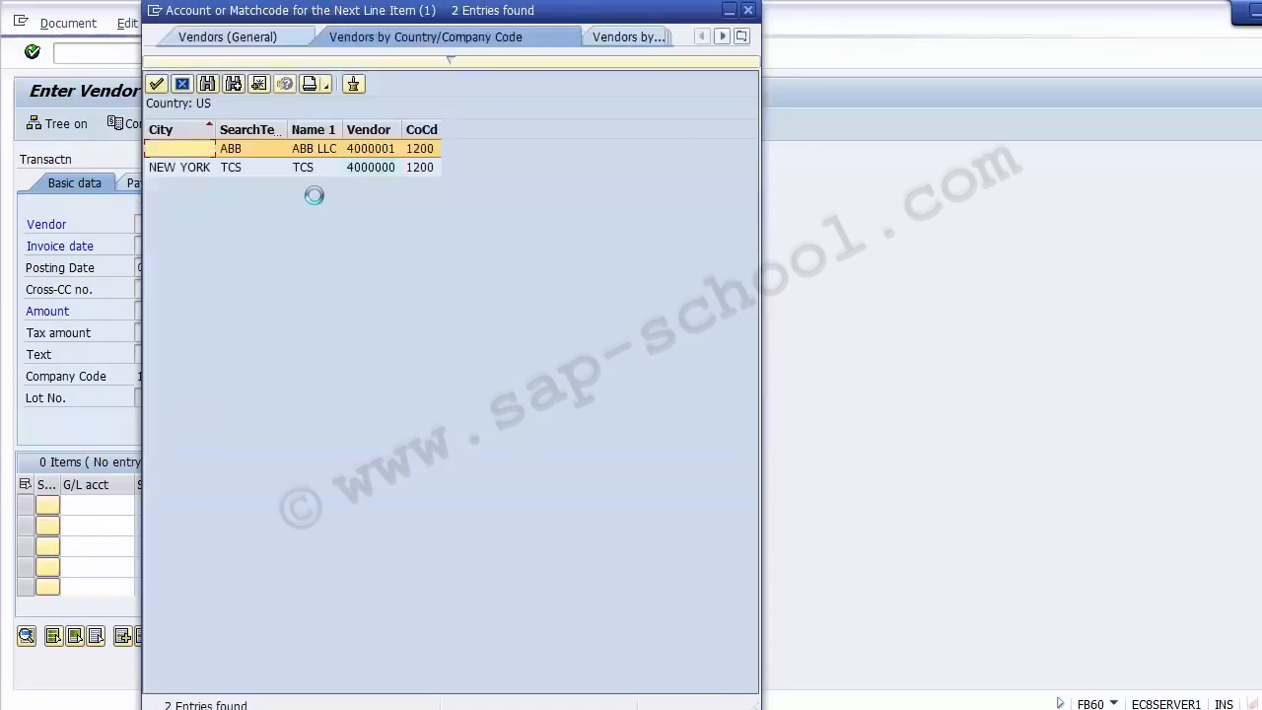
double_click(302, 169)
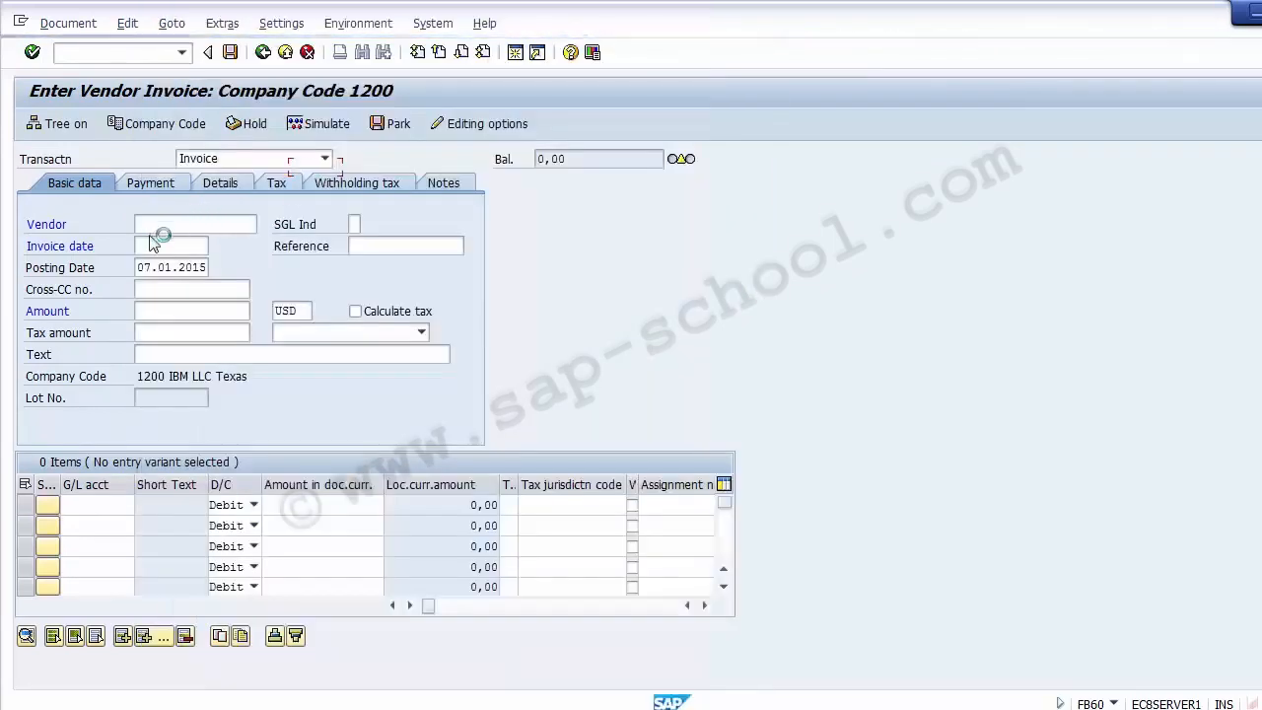
Set the vendor invoice's invoice date to 20122014.
left_click(155, 247)
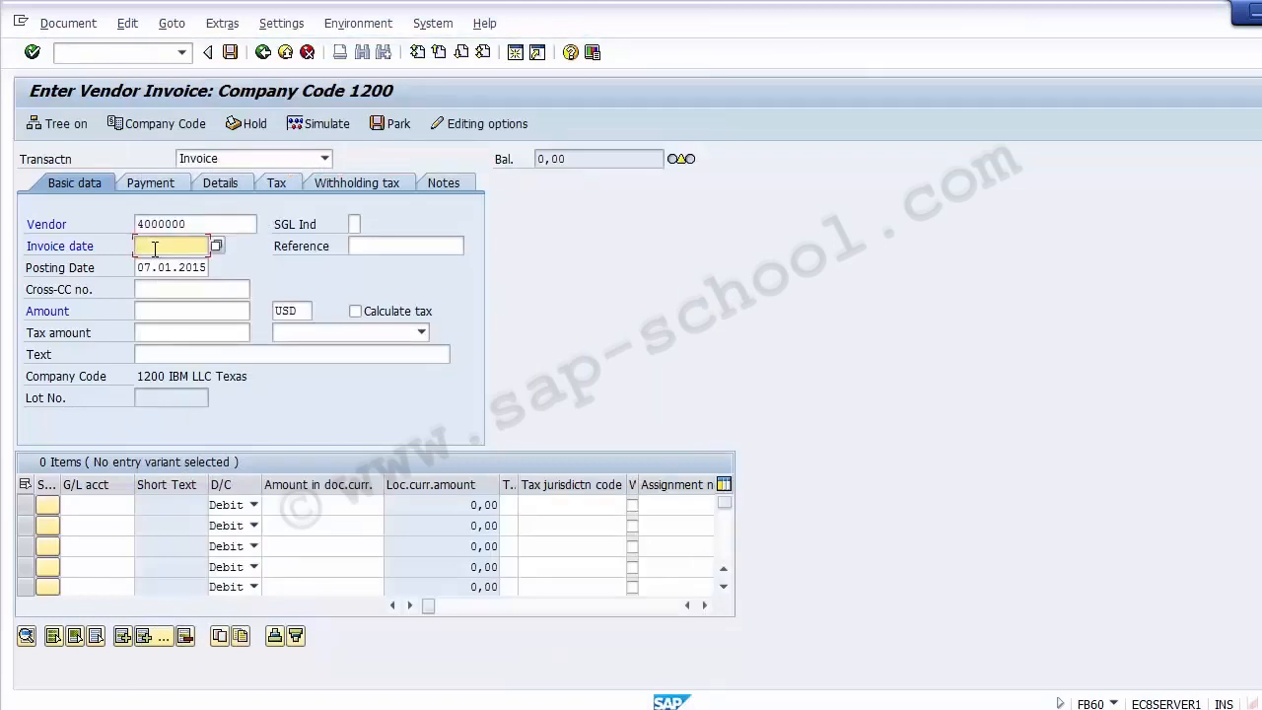
type("07")
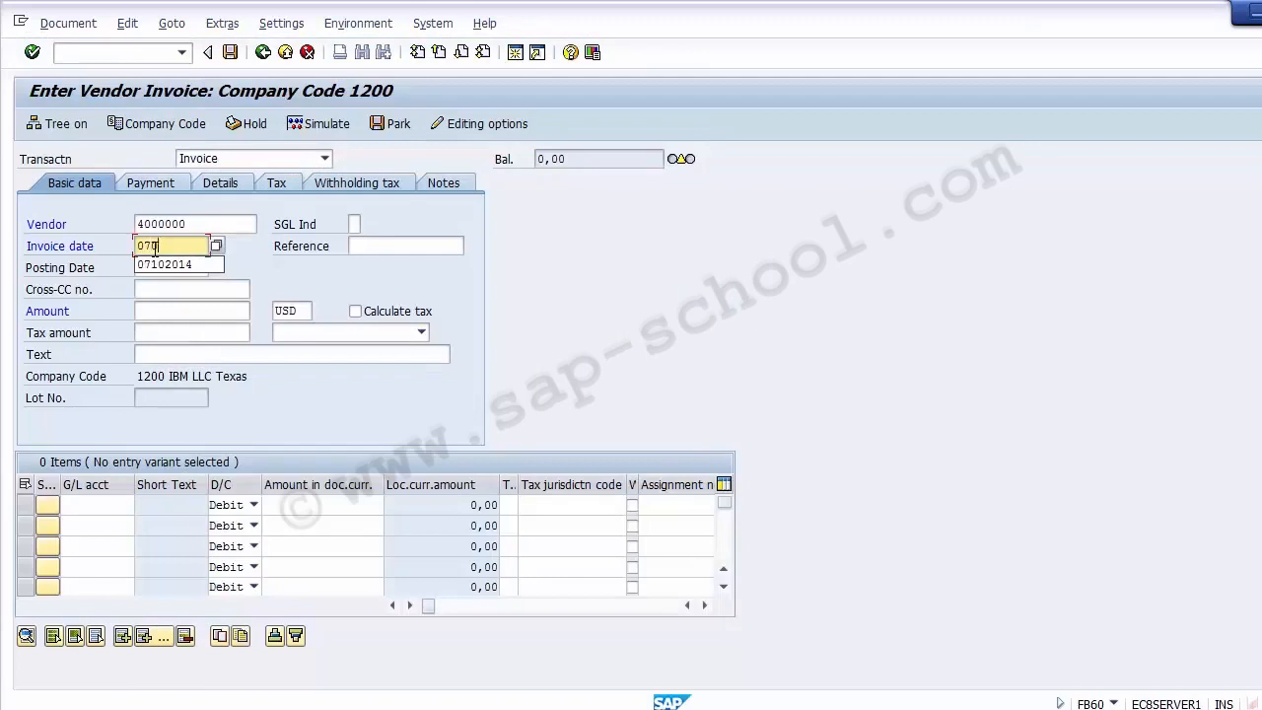
type(".10")
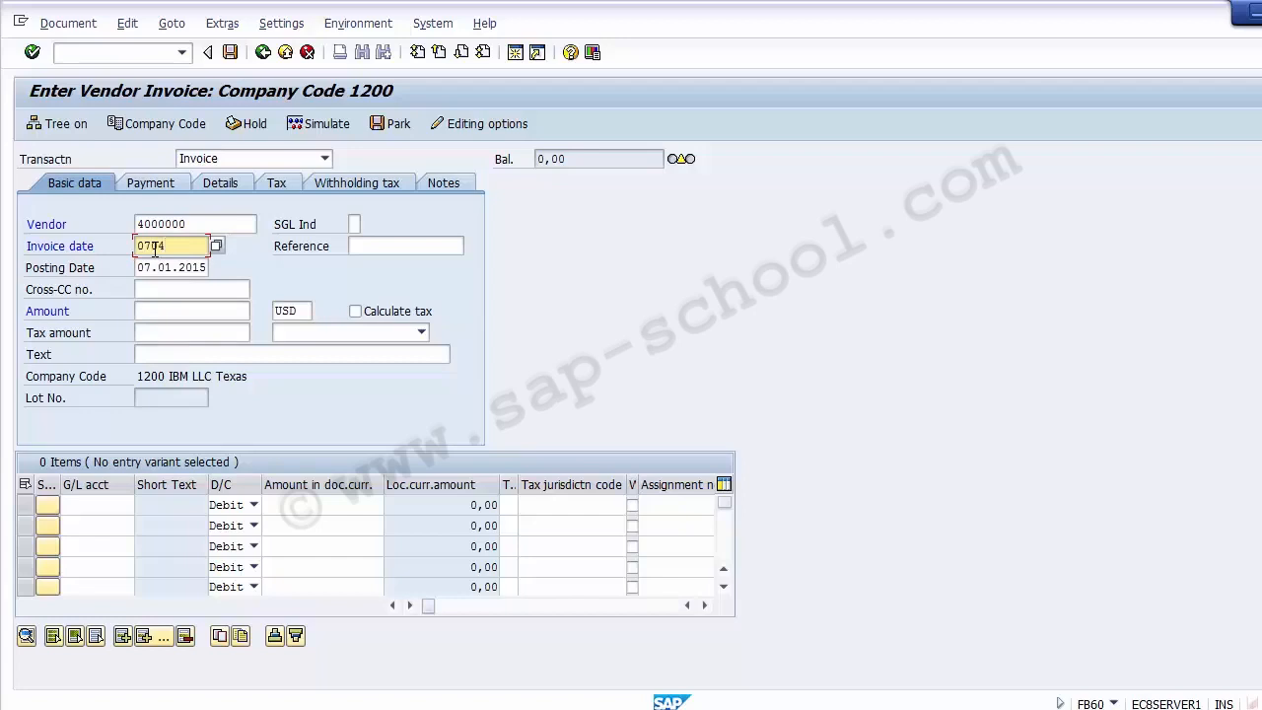
key("BackSpace")
key("BackSpace")
key("BackSpace")
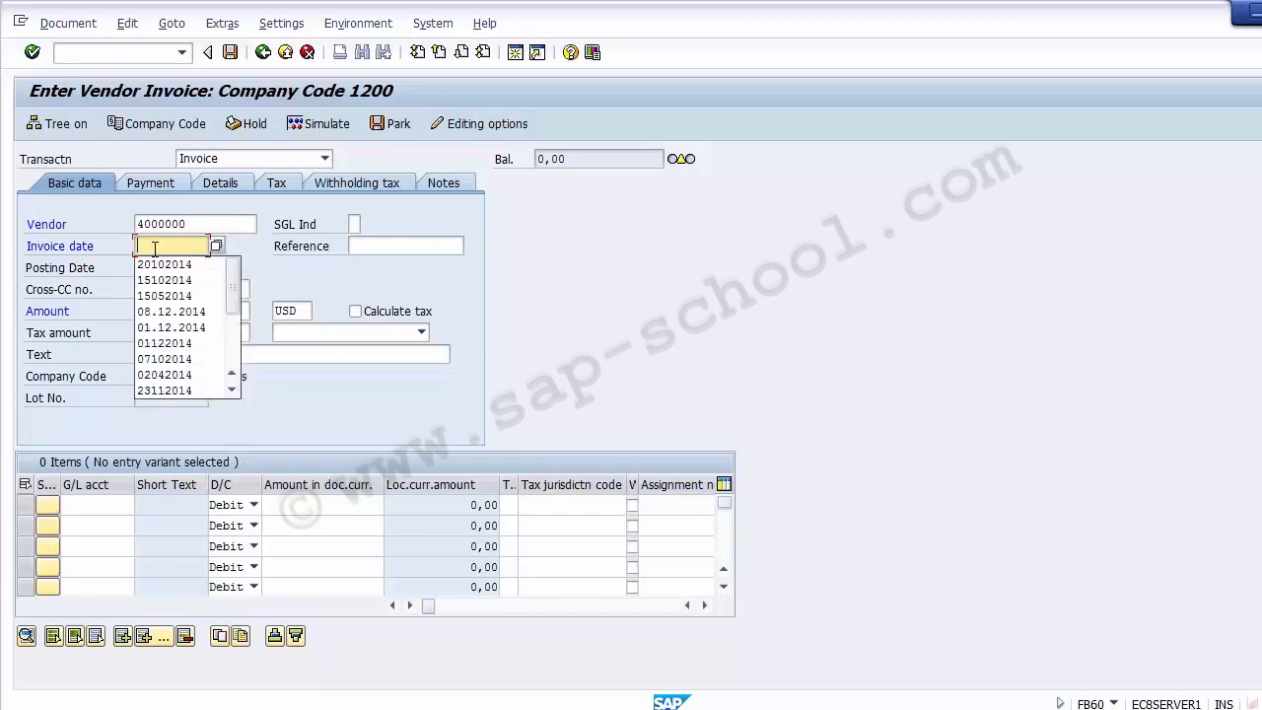
type("0")
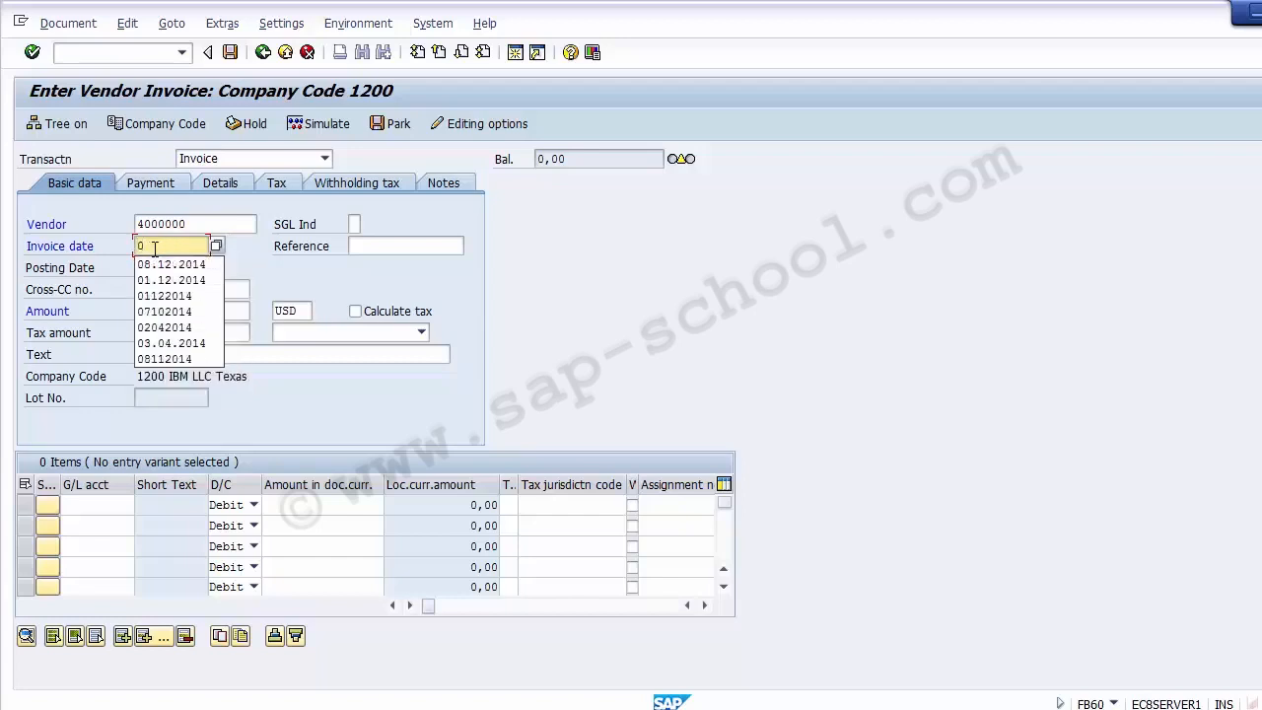
key("BackSpace")
type("20122")
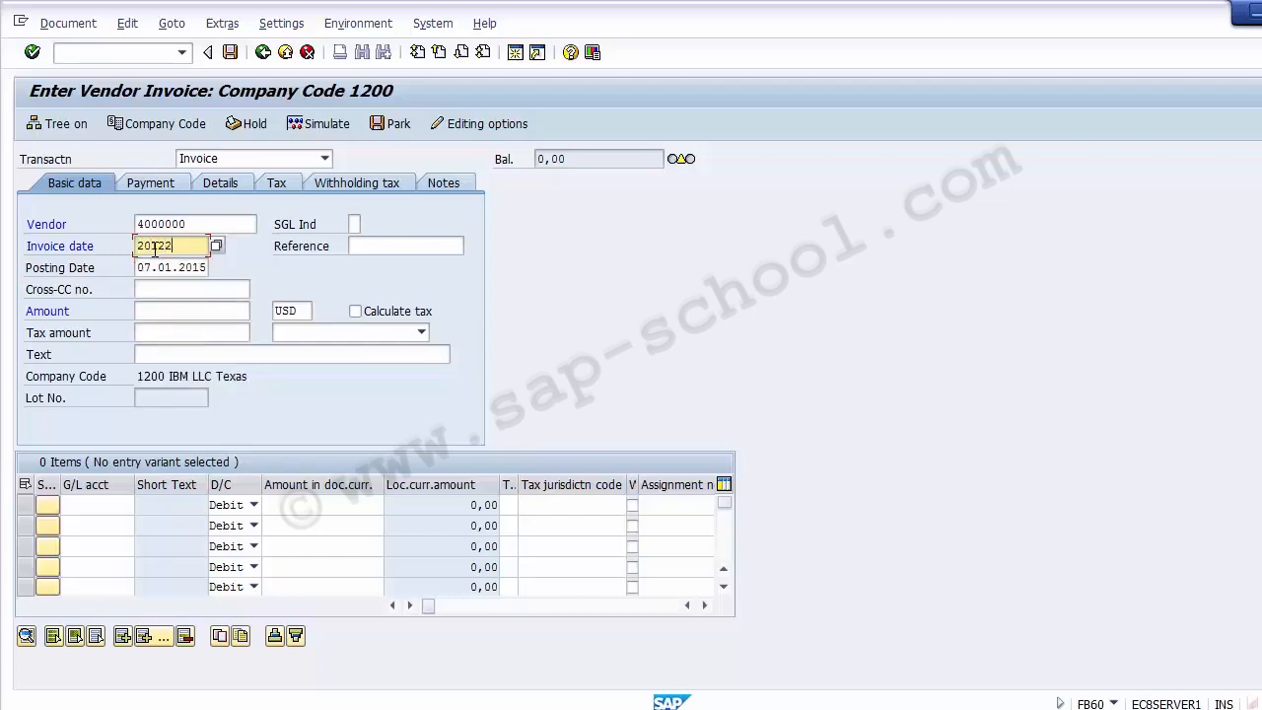
type("014")
Copy the invoice date 20122014 into the vendor invoice's posting date.
key("Tab")
key("Tab")
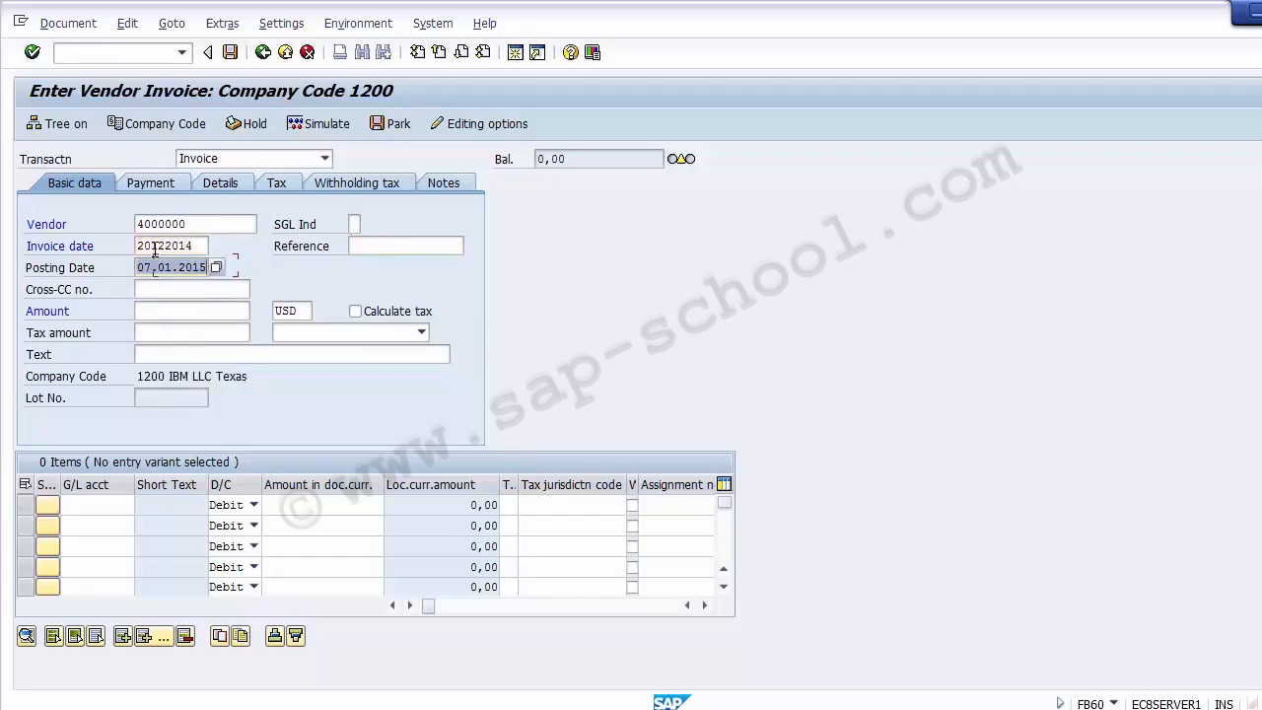
key("Up")
key("Down")
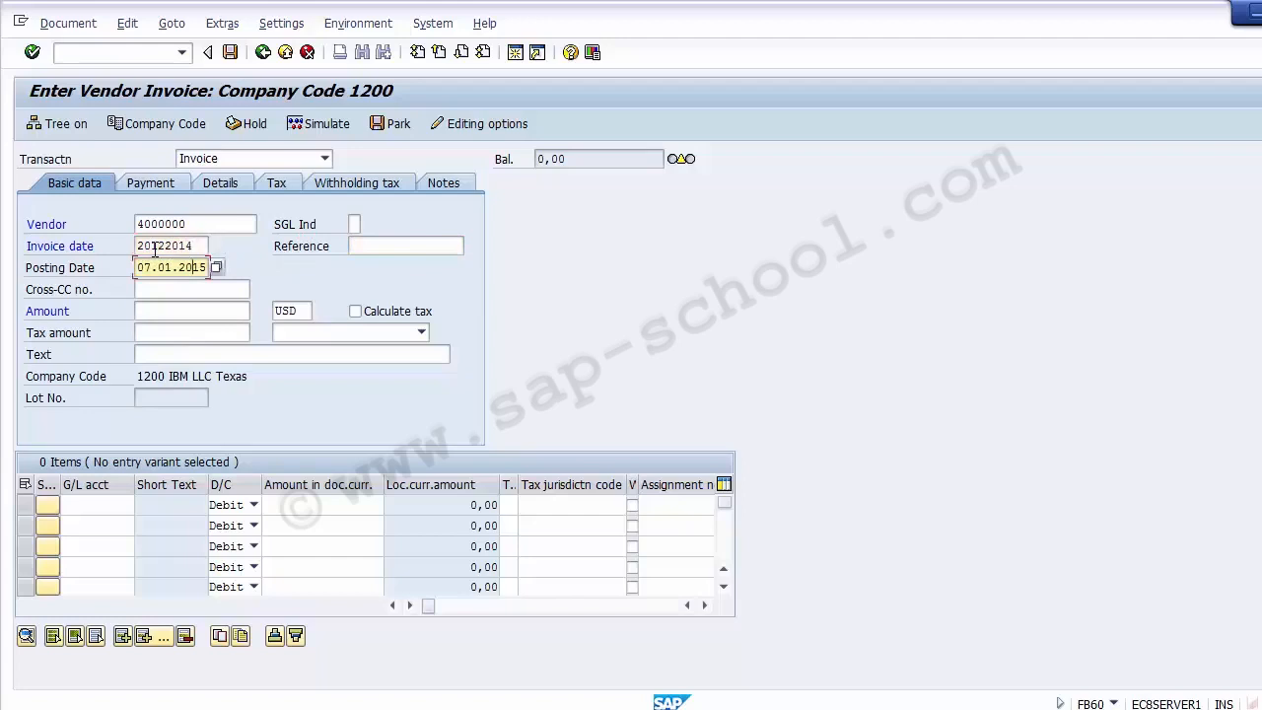
key("ctrl+v")
key("Up")
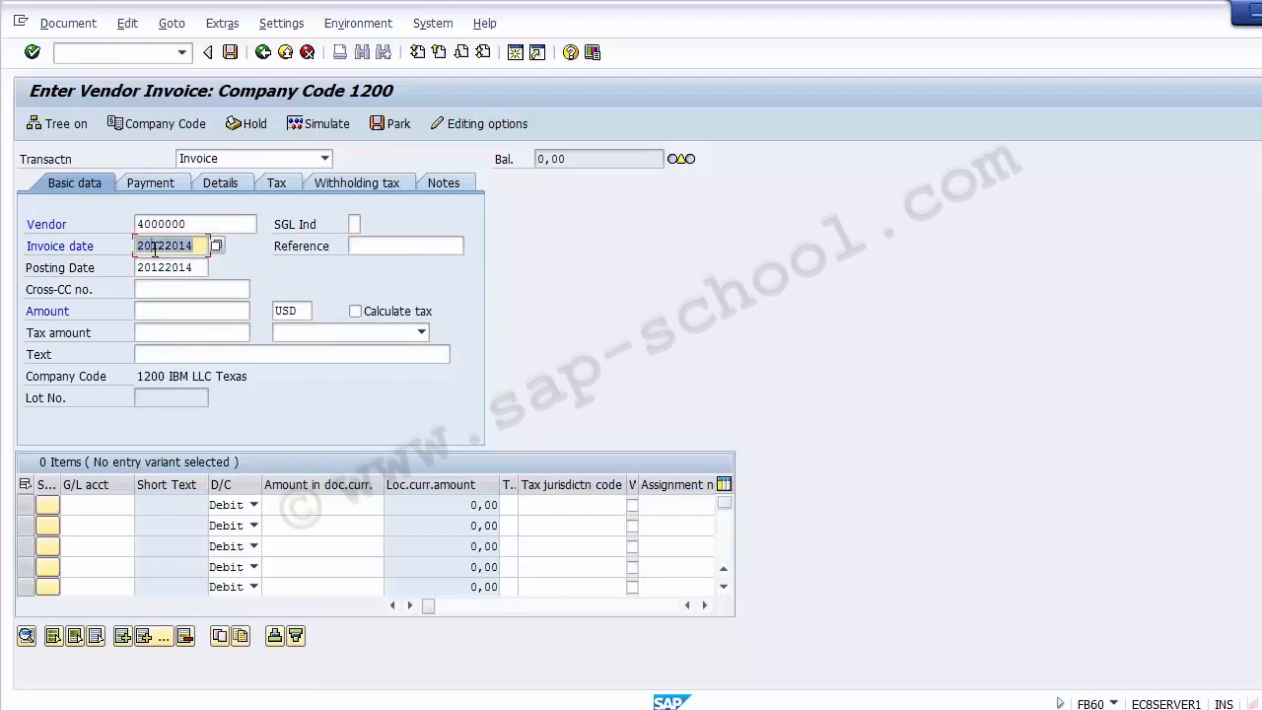
Set the vendor invoice amount to 10000 USD.
key("Down")
key("Down")
key("Down")
type("10000")
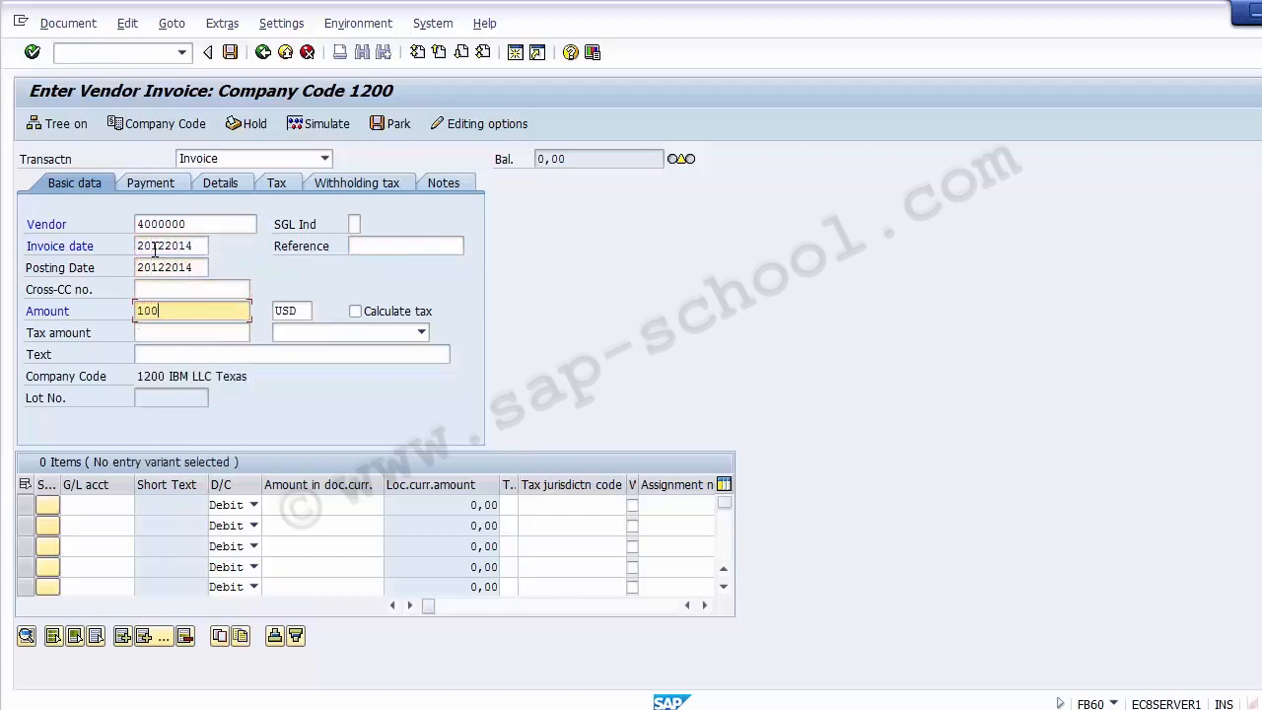
Enter a debit line item of 10000 on G/L account 400000 in the vendor invoice and acknowledge the check messages.
left_click(98, 504)
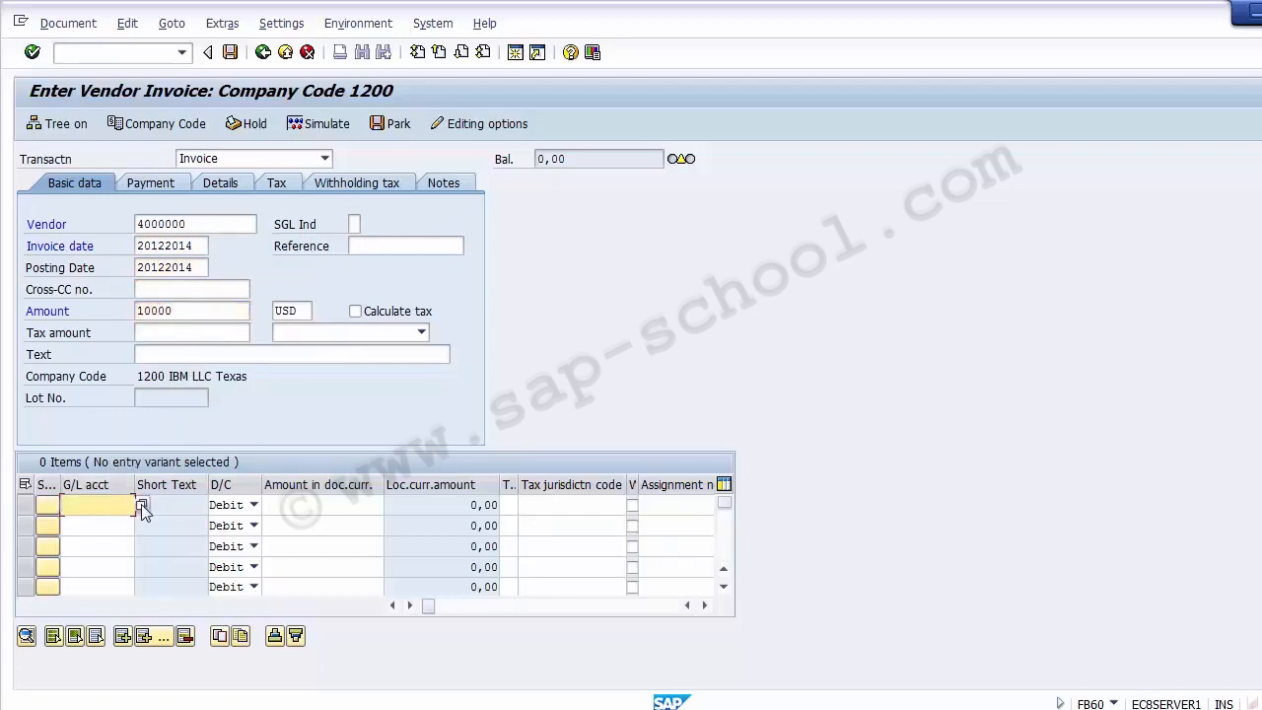
left_click(112, 503)
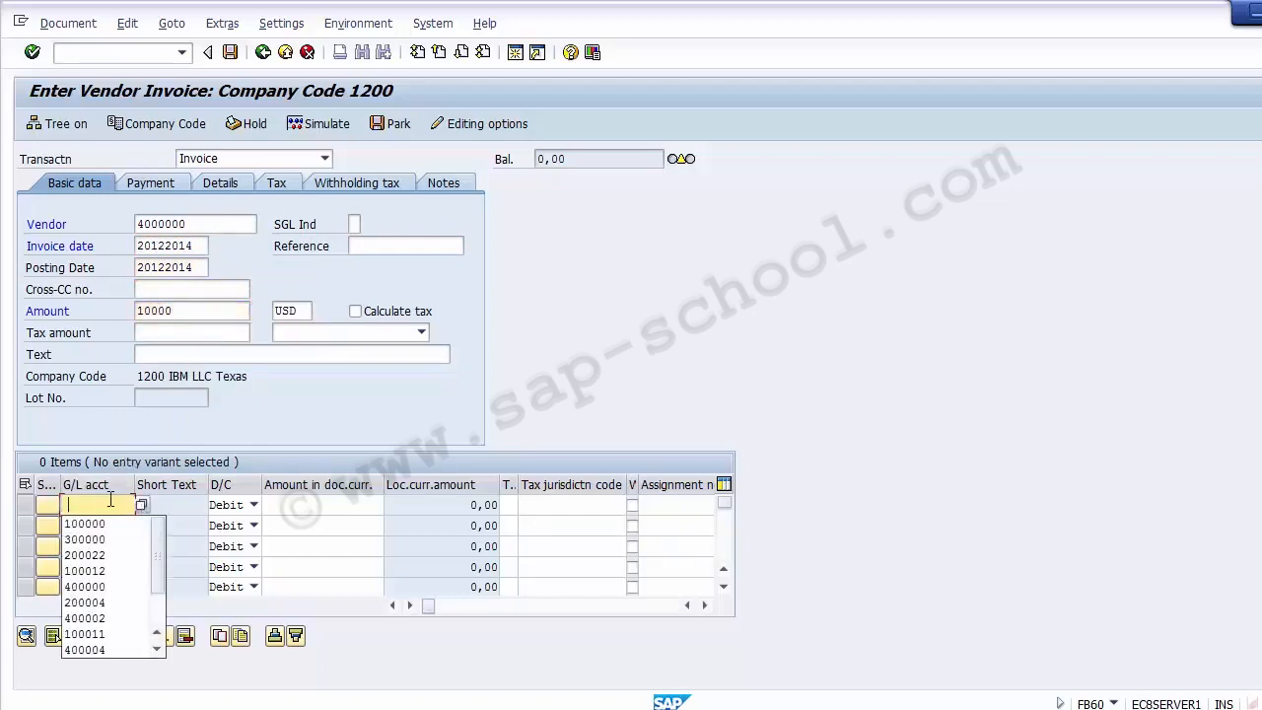
left_click(102, 590)
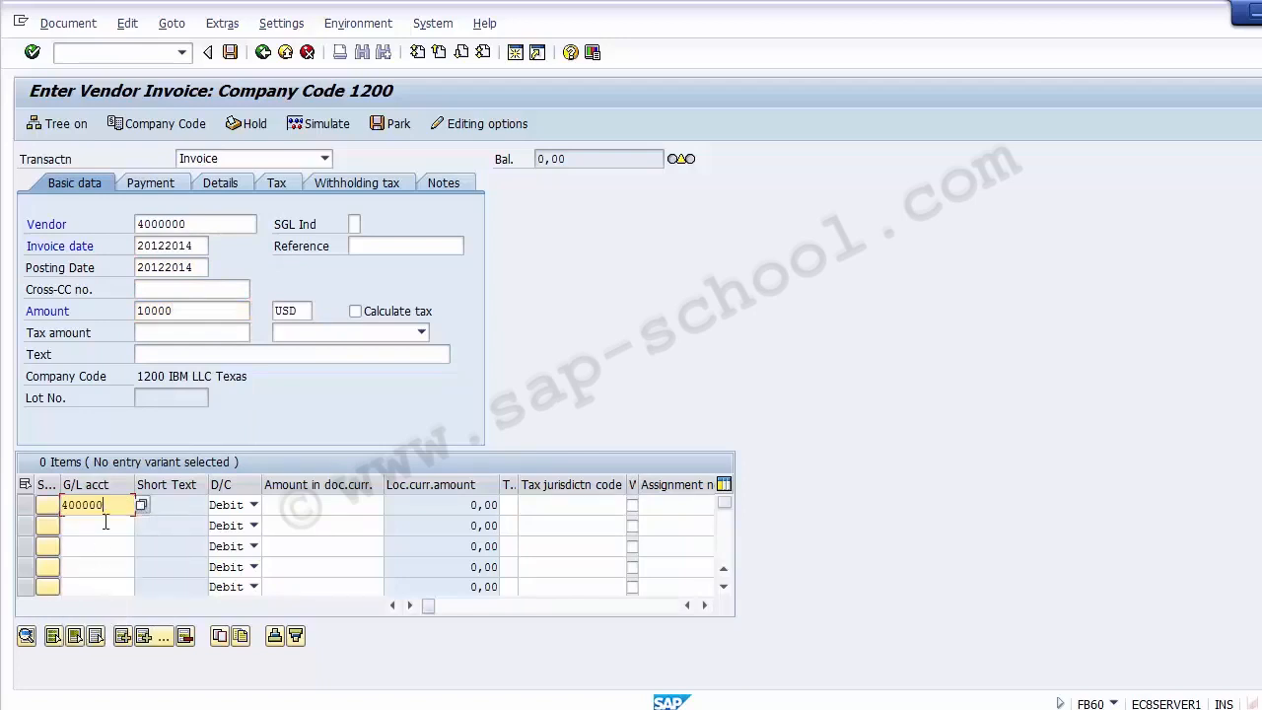
left_click(279, 508)
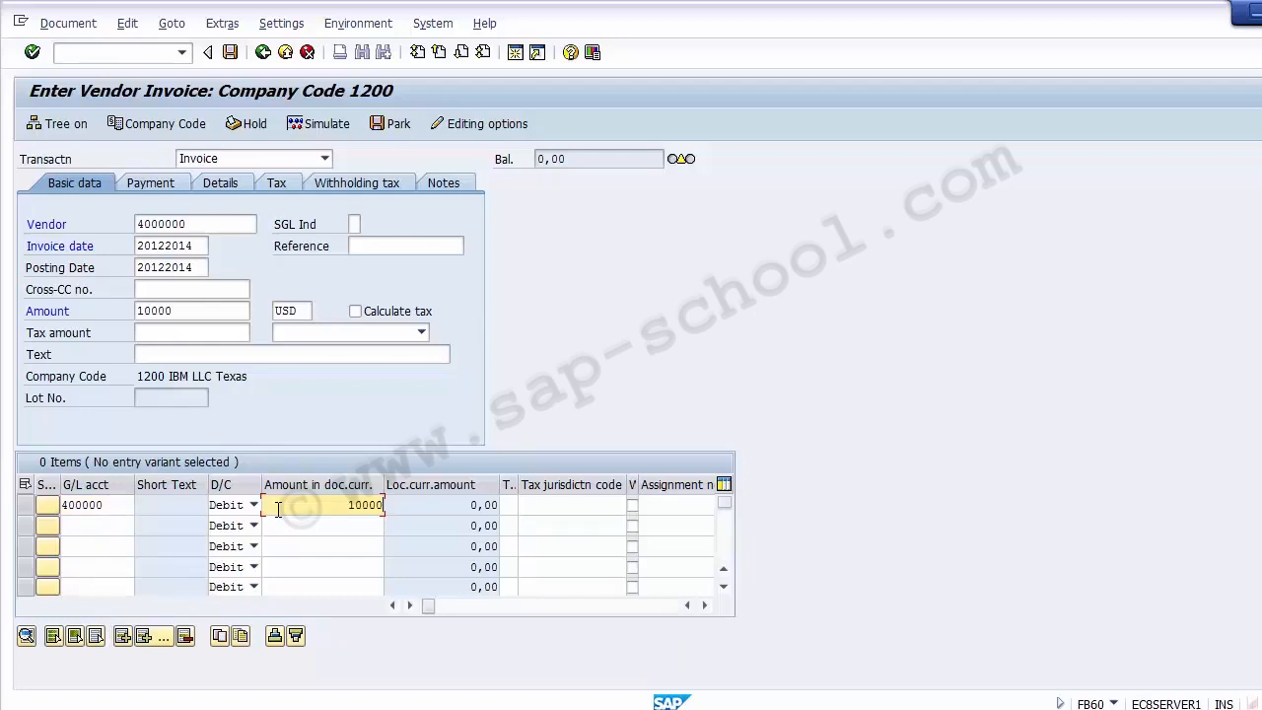
key("Return")
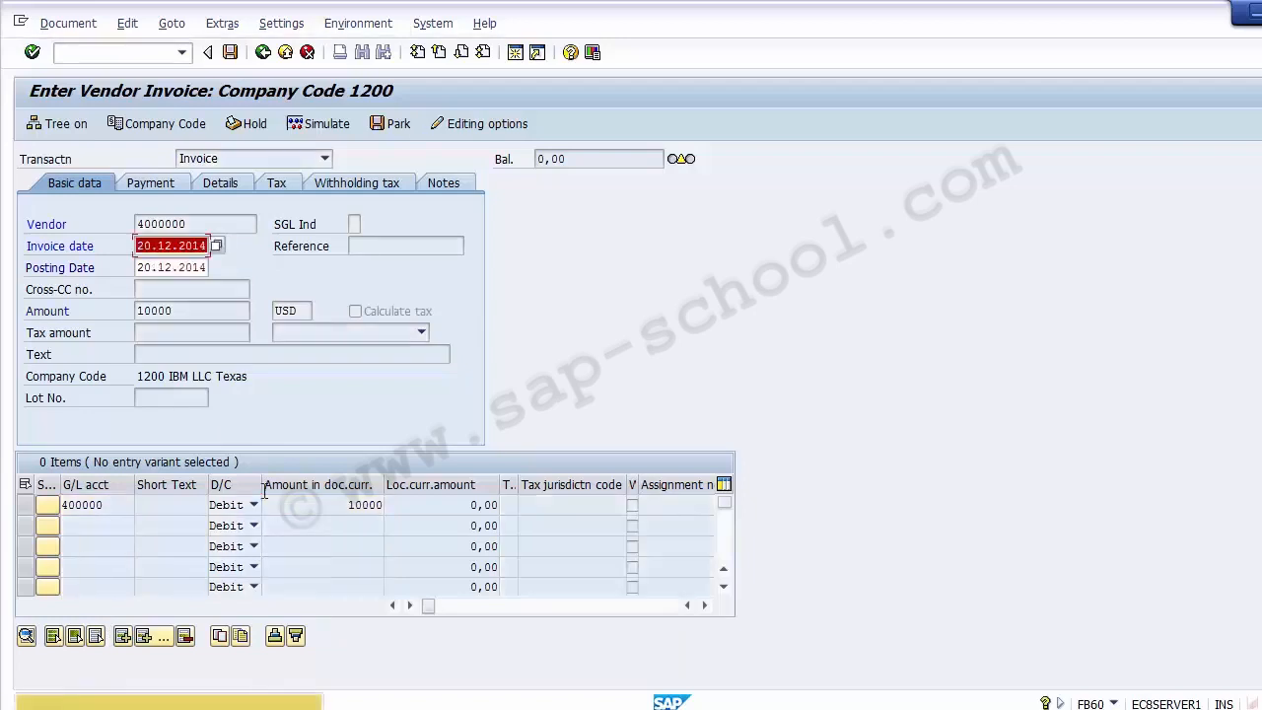
key("Return")
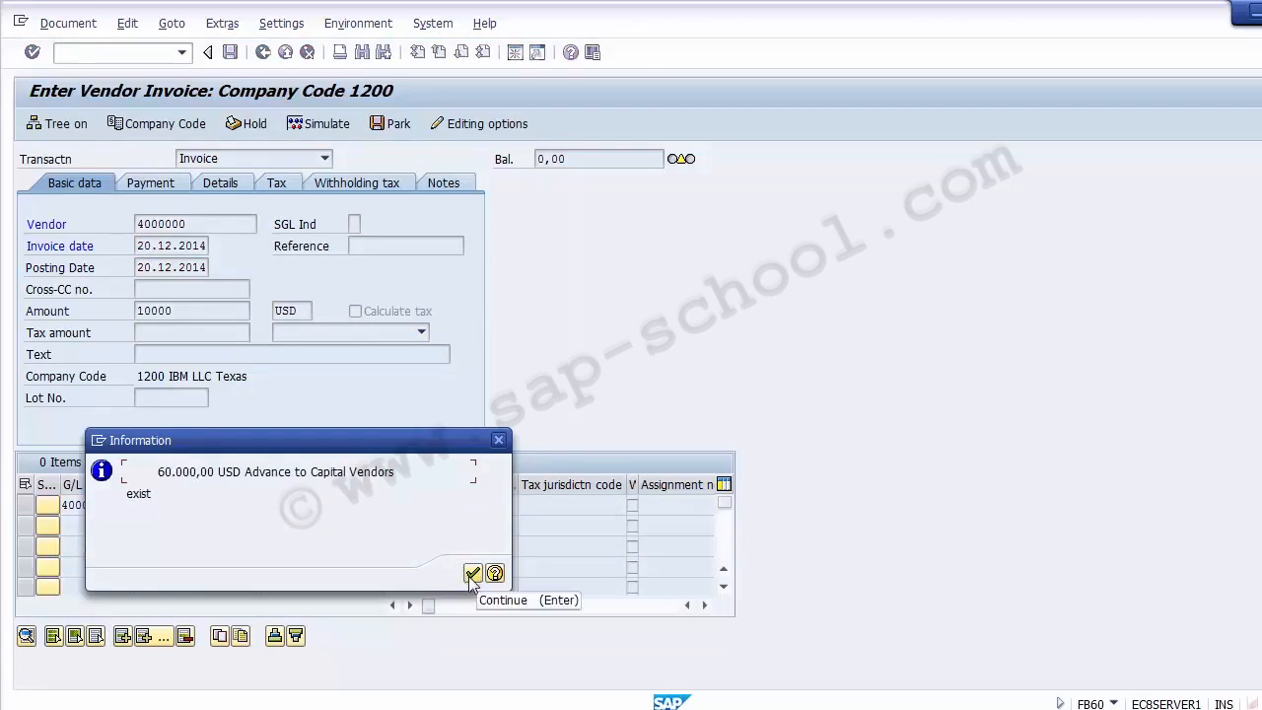
left_click(472, 574)
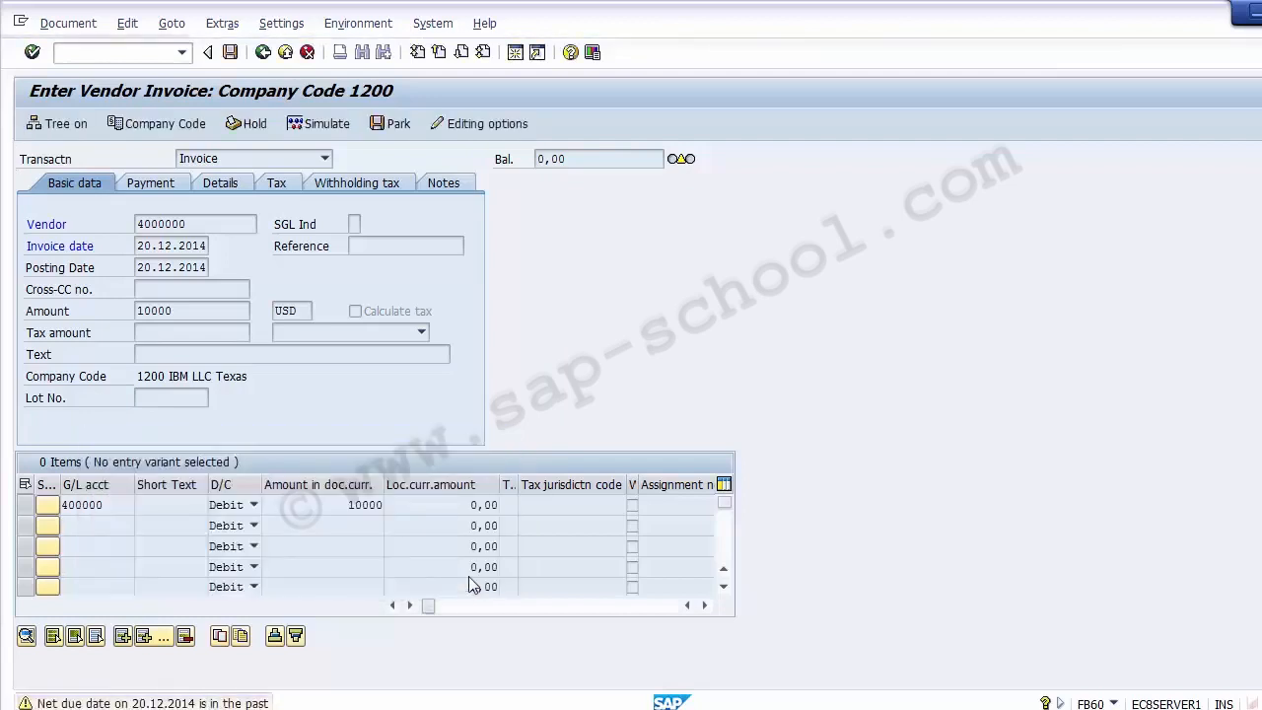
key("Return")
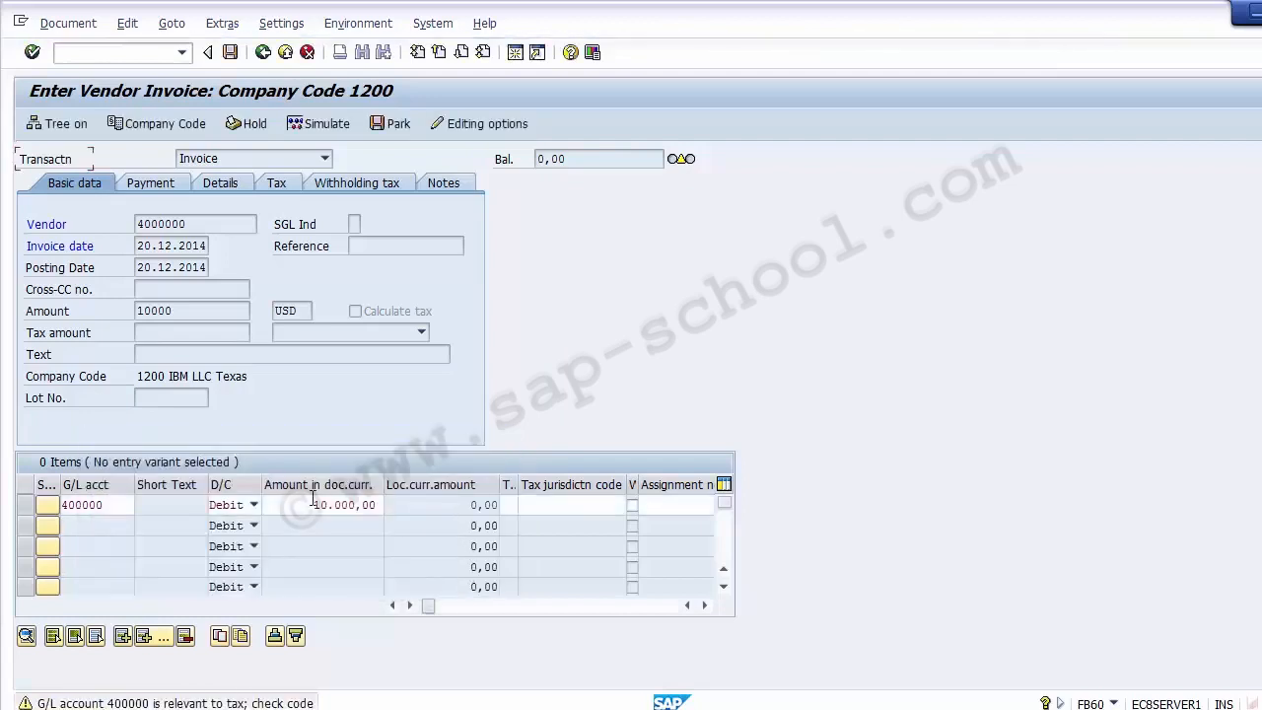
Switch to the SAP Easy Access session and display G/L account 400000 with transaction FS00.
left_click(526, 505)
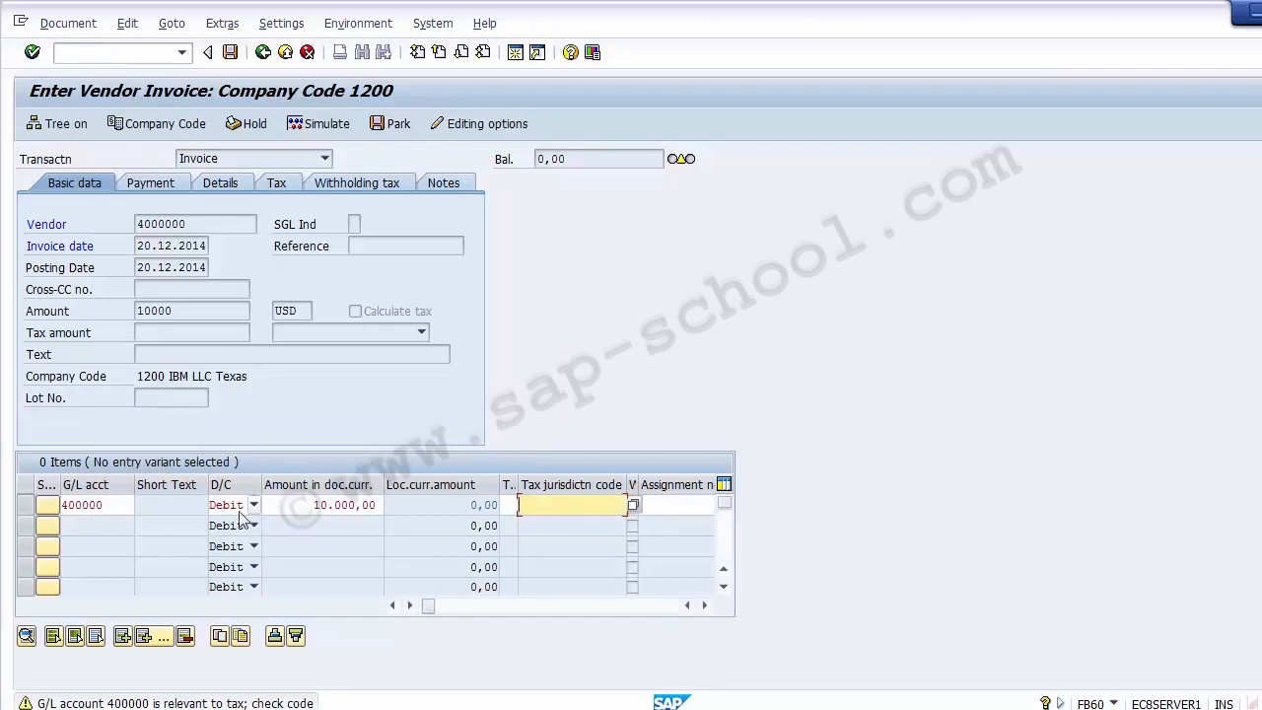
left_click_drag(113, 505, 37, 501)
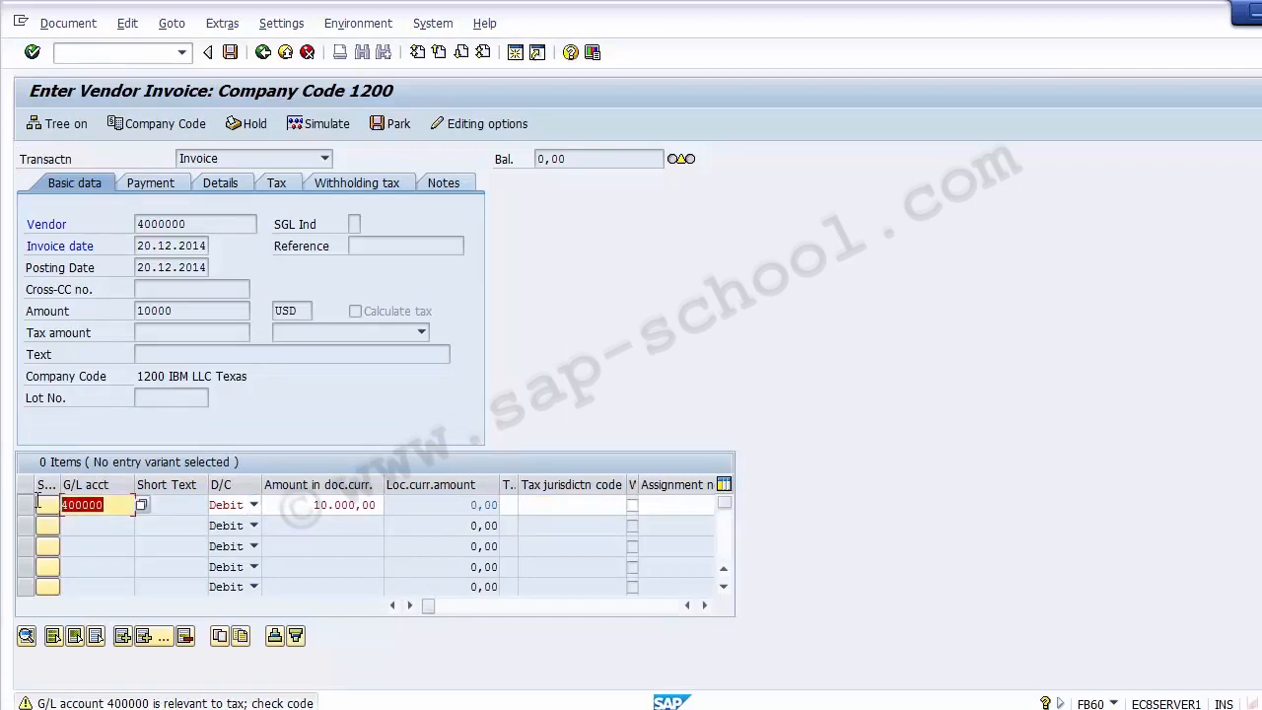
left_click(37, 500)
left_click(516, 709)
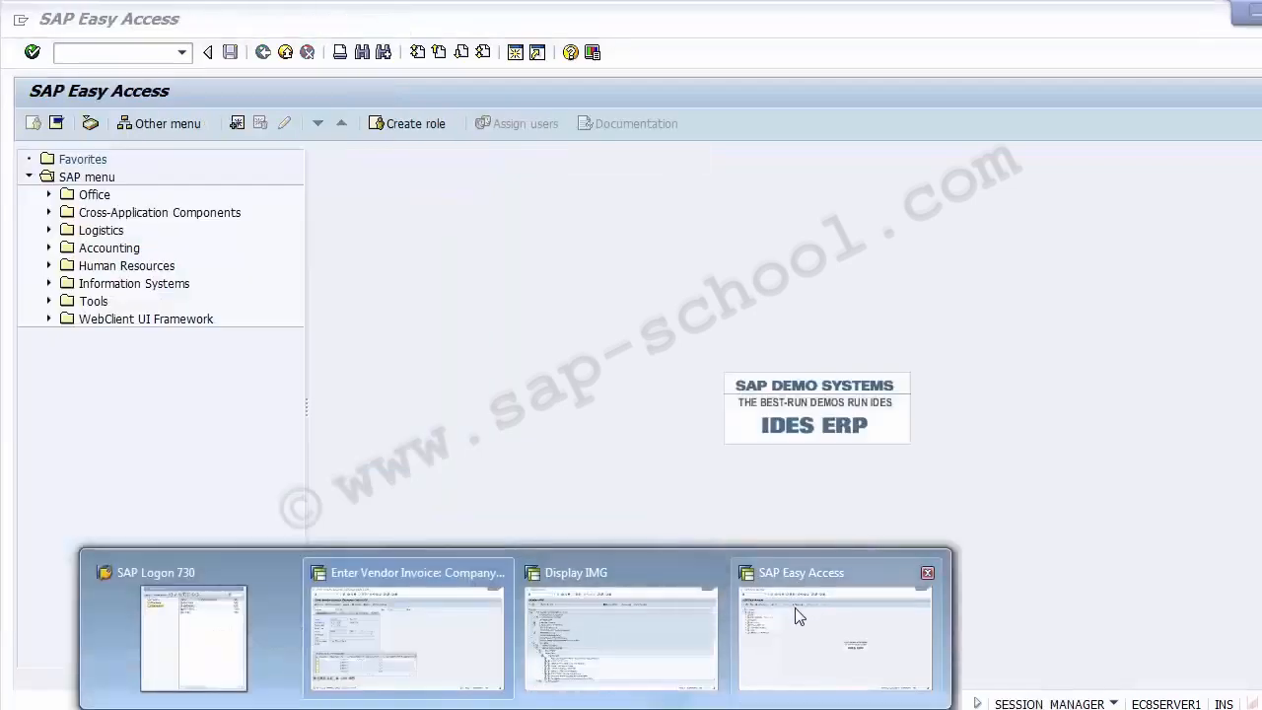
left_click(800, 619)
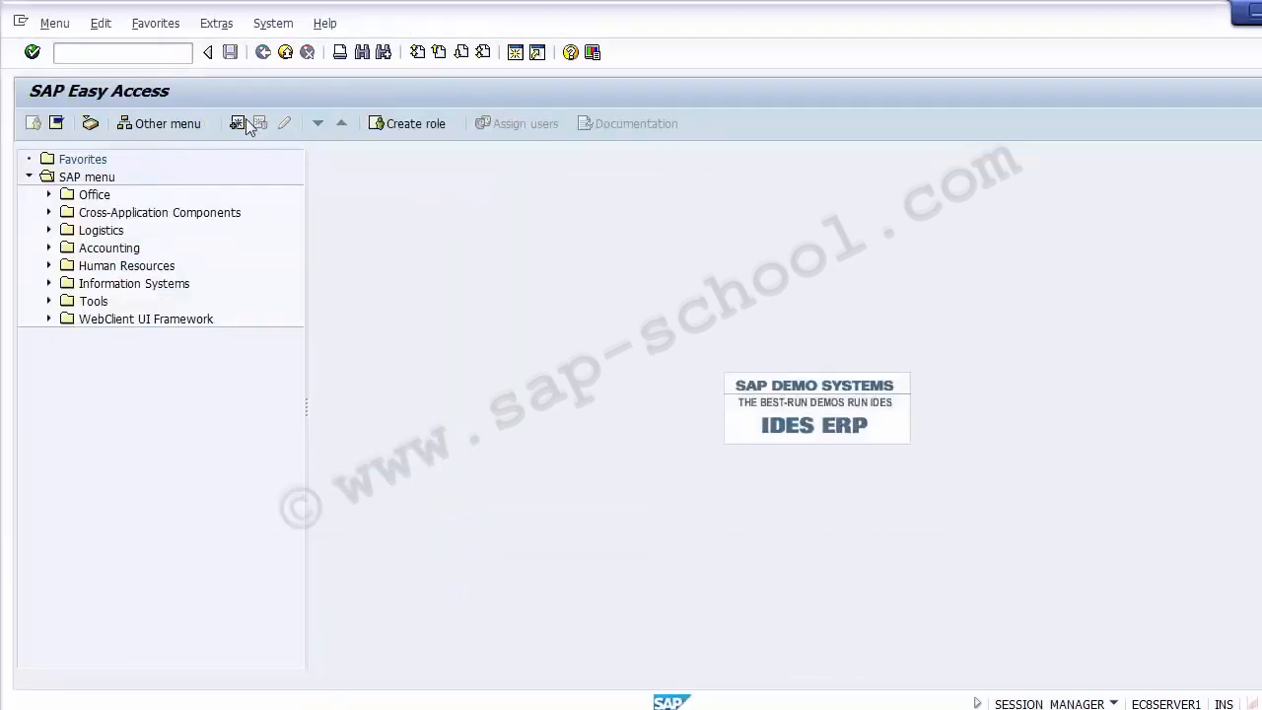
left_click(107, 54)
type("fs00")
key("Return")
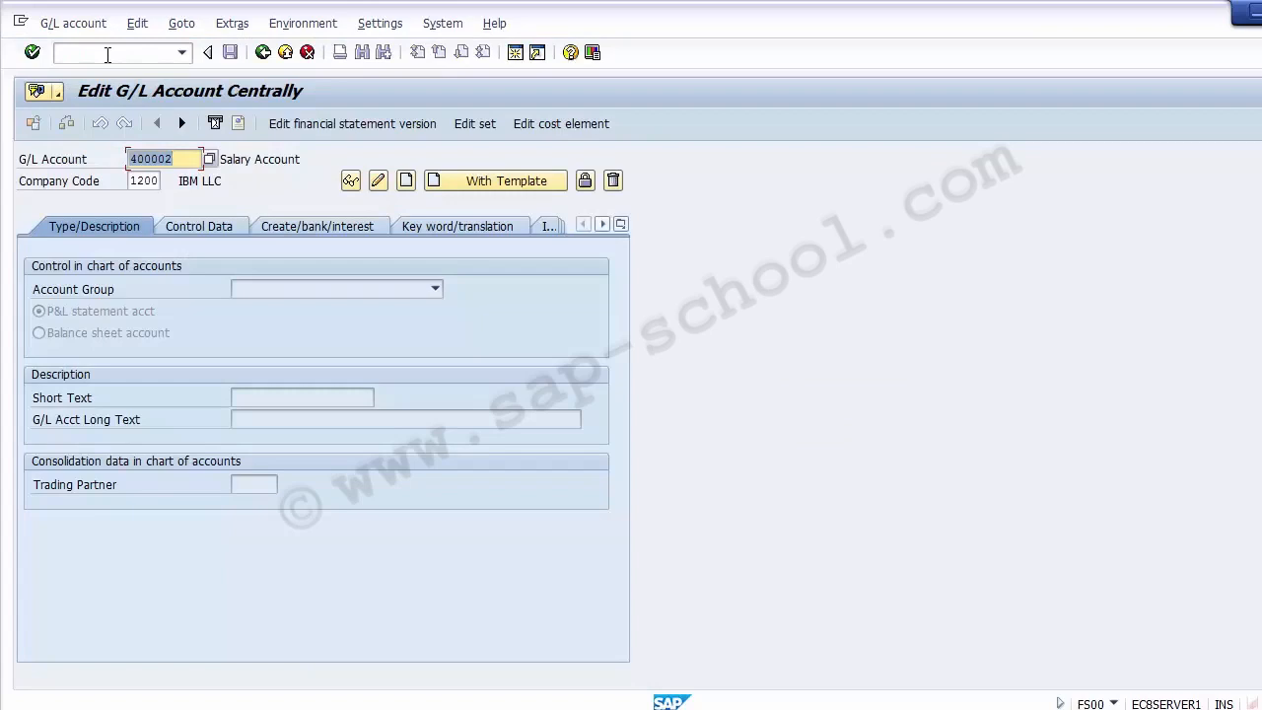
type("400000")
key("Return")
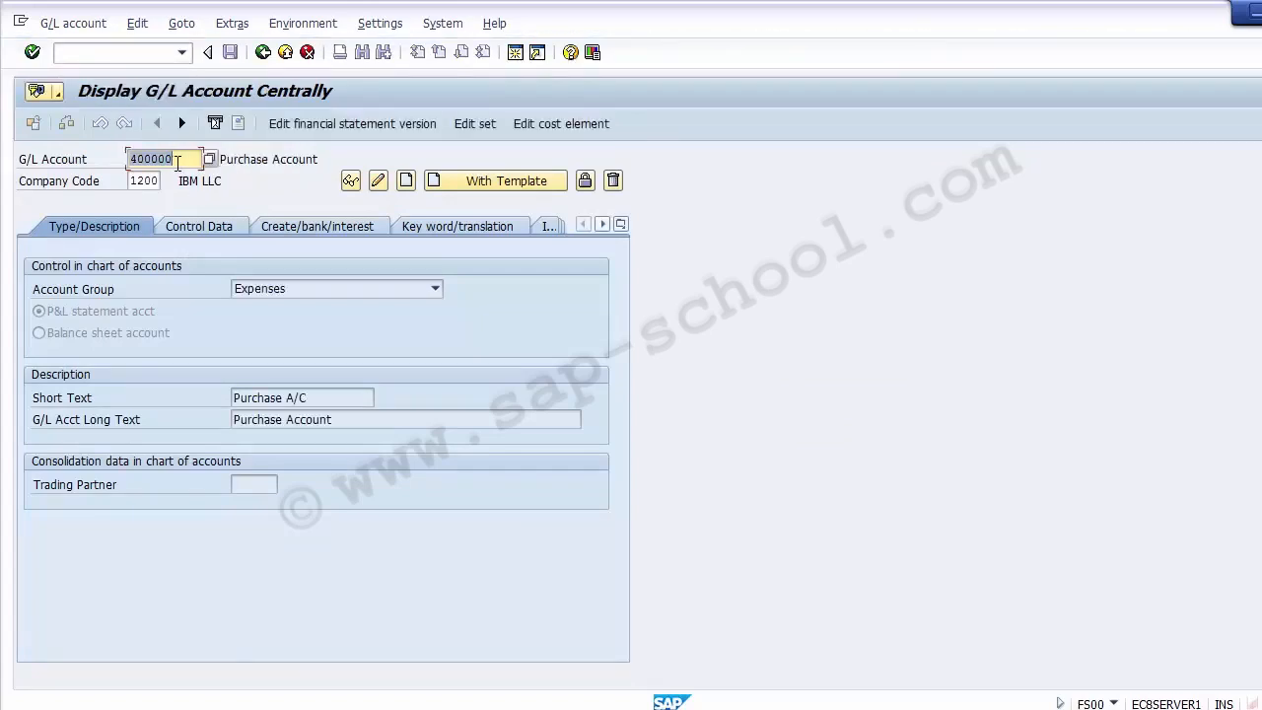
Open the cost element of the Purchase Account and check its name and description.
left_click(548, 134)
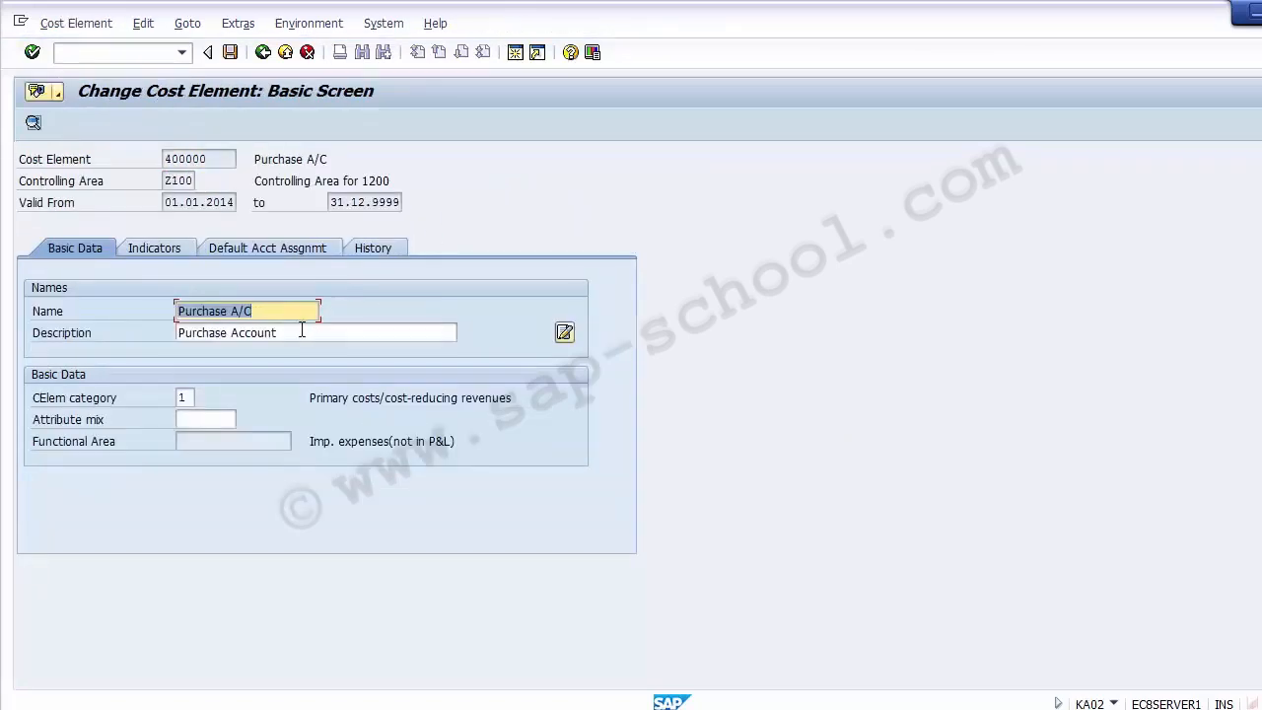
left_click(301, 333)
left_click(252, 308)
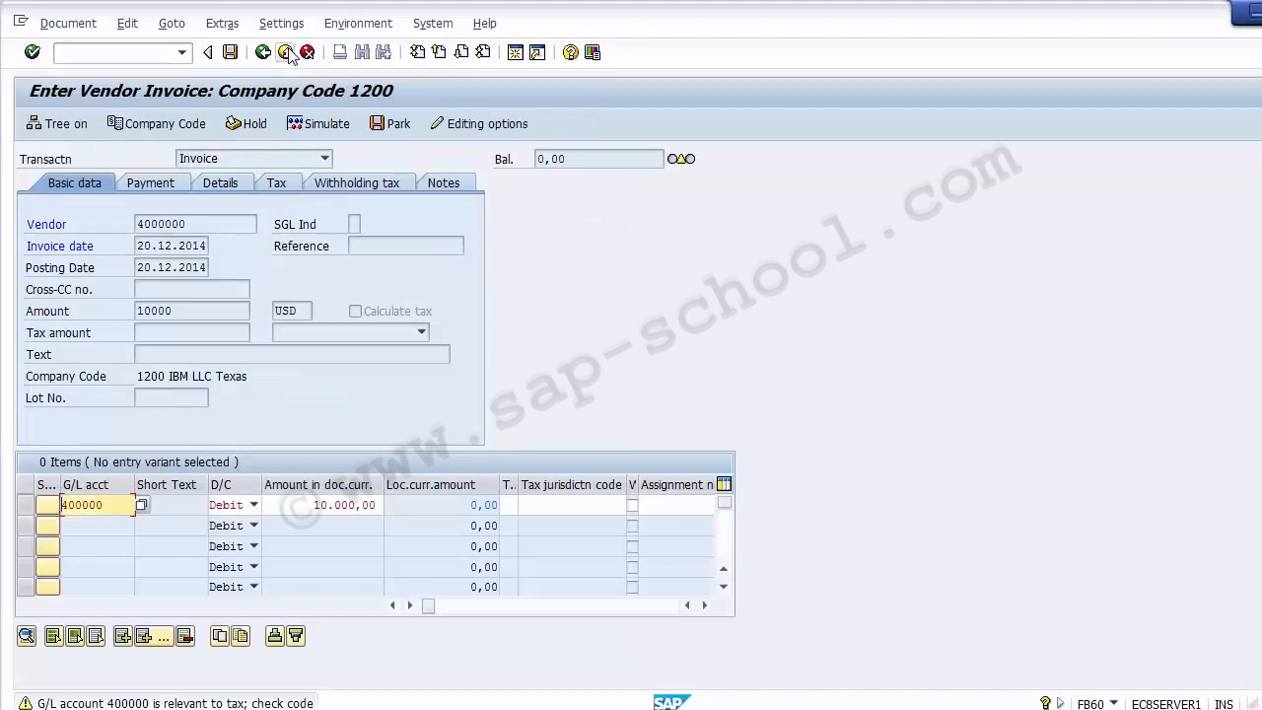
Return to the vendor invoice and assign cost center 110000 to the line item using the value search.
left_click(525, 505)
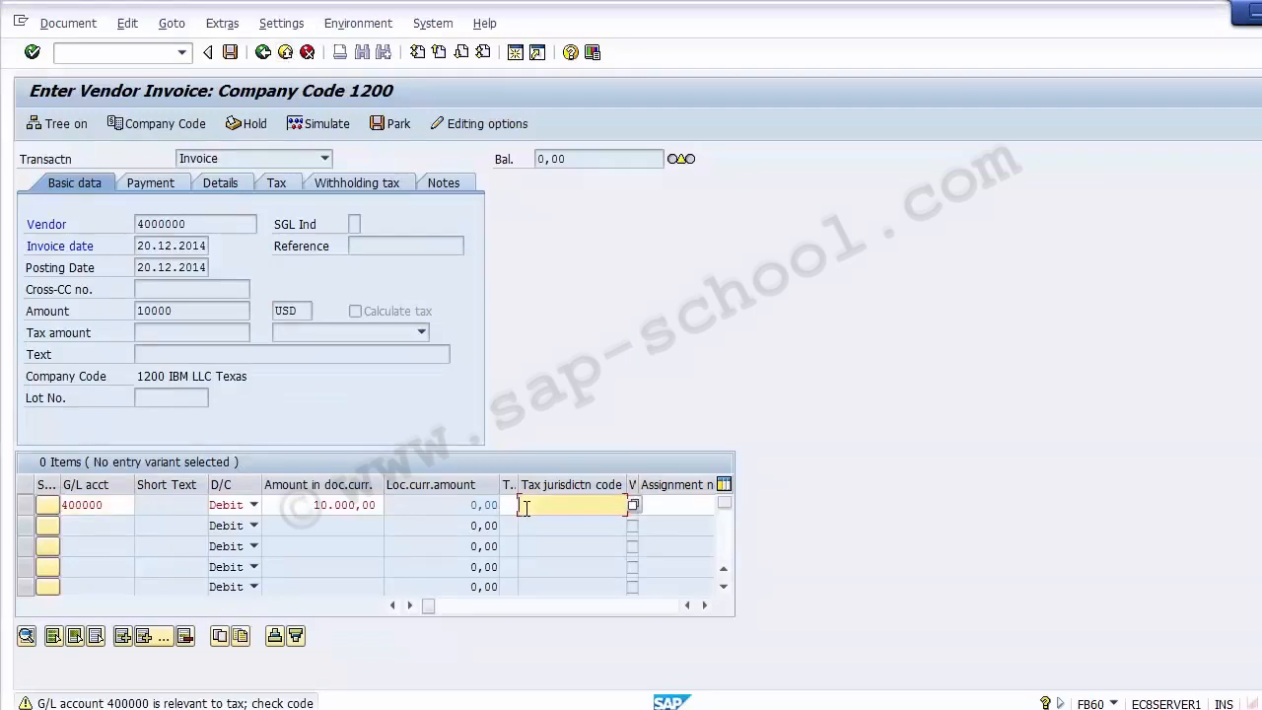
key("Tab")
key("Tab")
key("Tab")
key("Tab")
key("Tab")
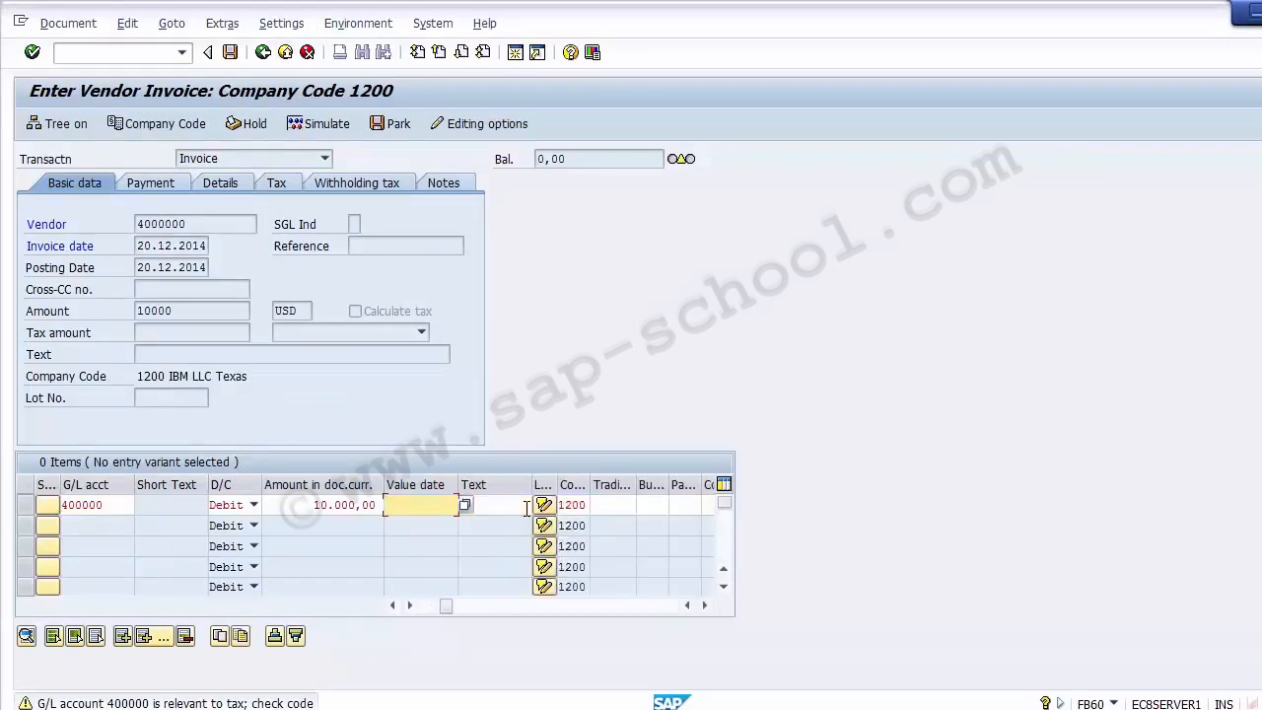
key("Tab")
key("Tab")
key("Tab")
key("Tab")
key("Tab")
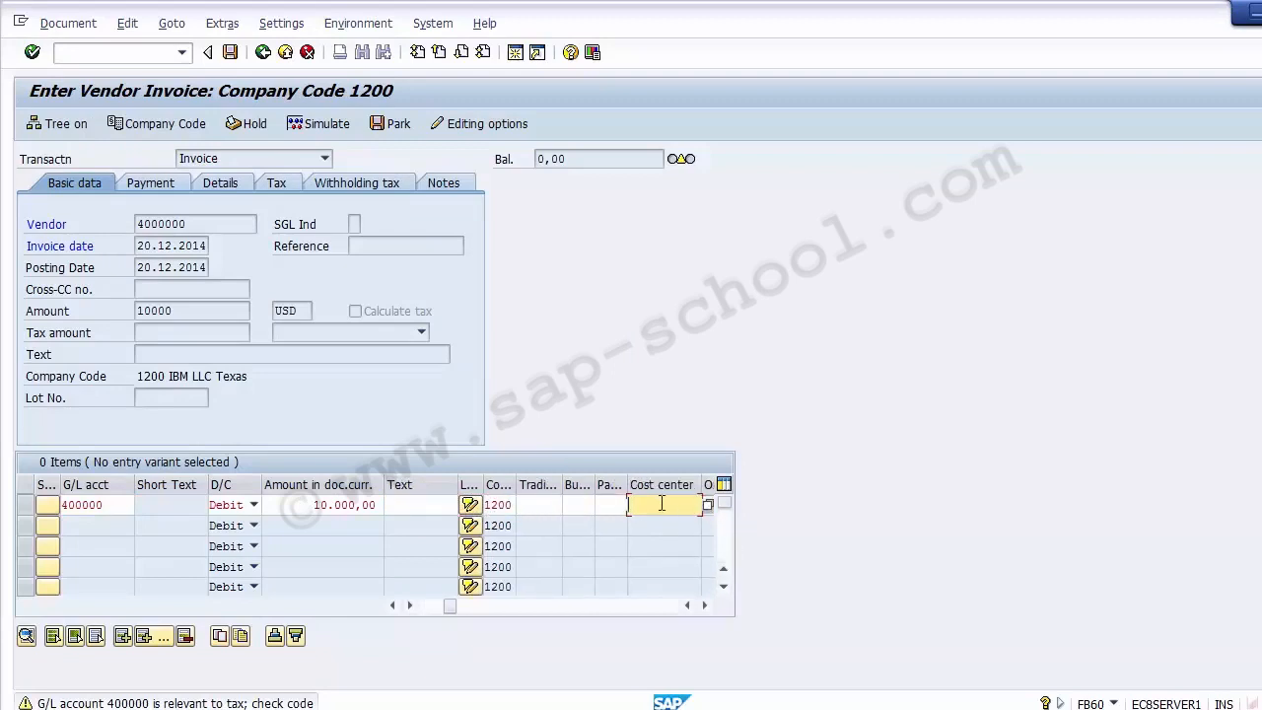
key("F4")
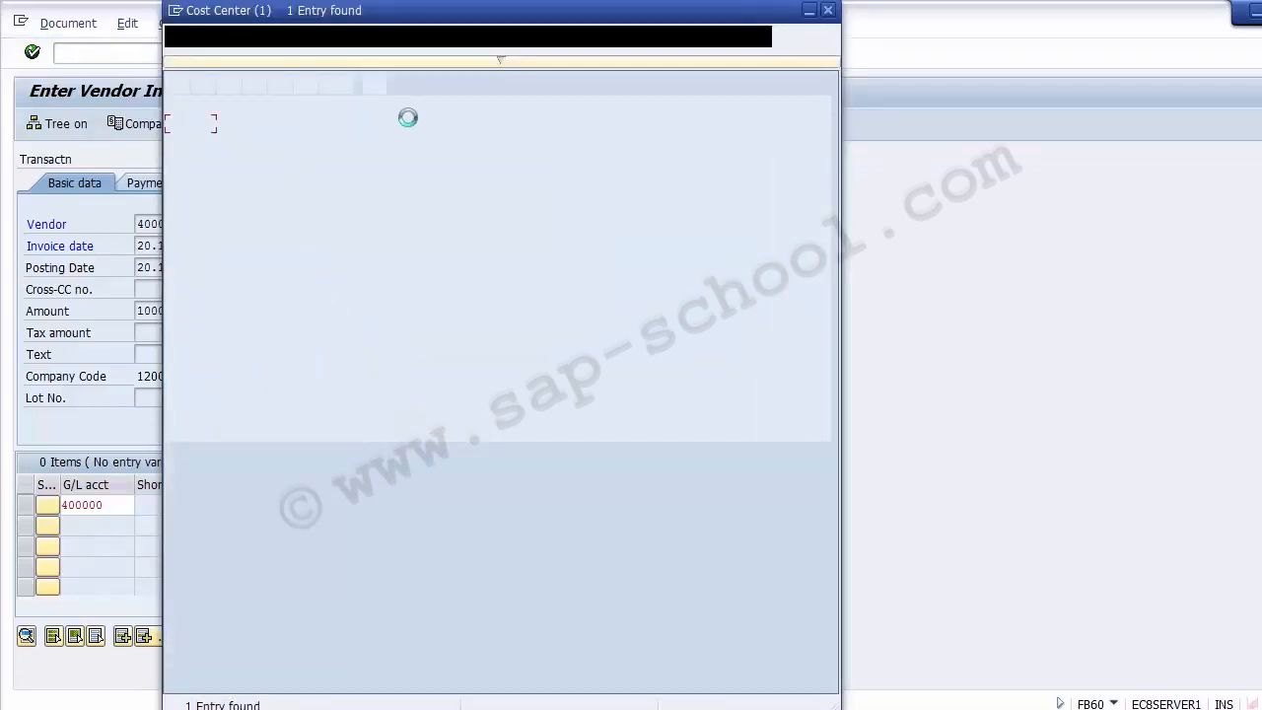
double_click(522, 126)
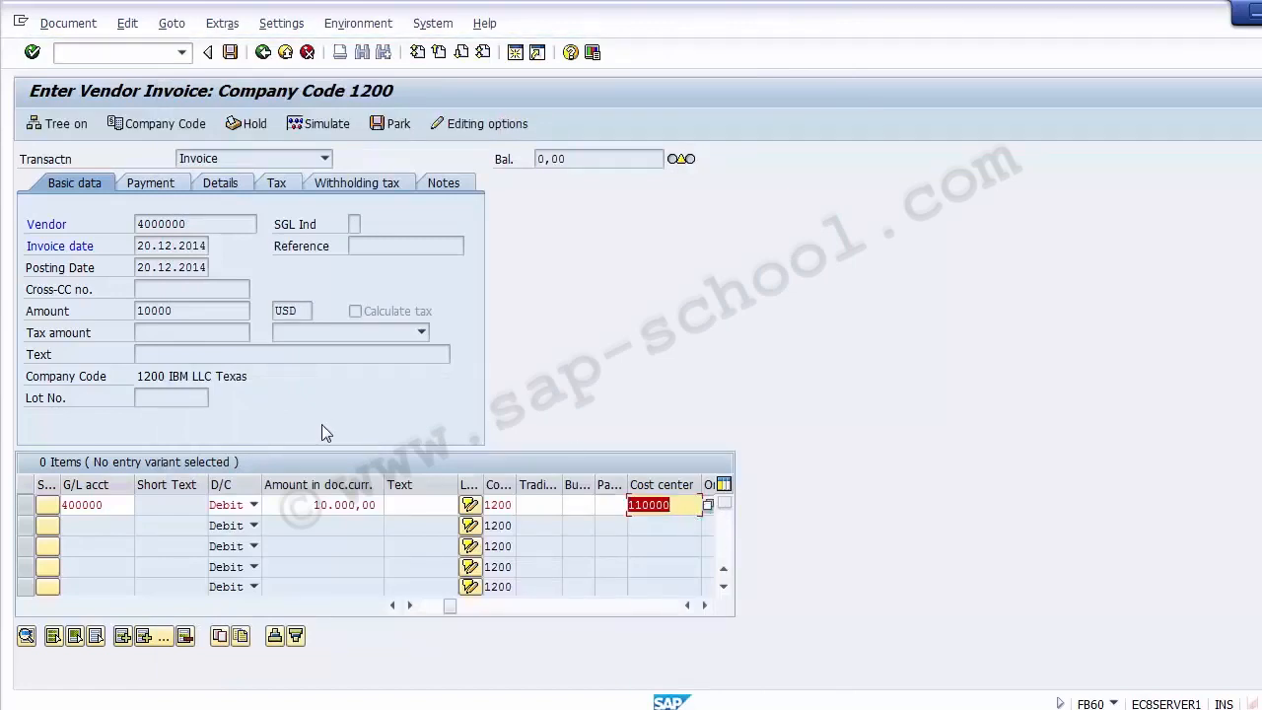
Simulate the vendor invoice, accept the tax warnings, review the document overview and post the document.
left_click(307, 125)
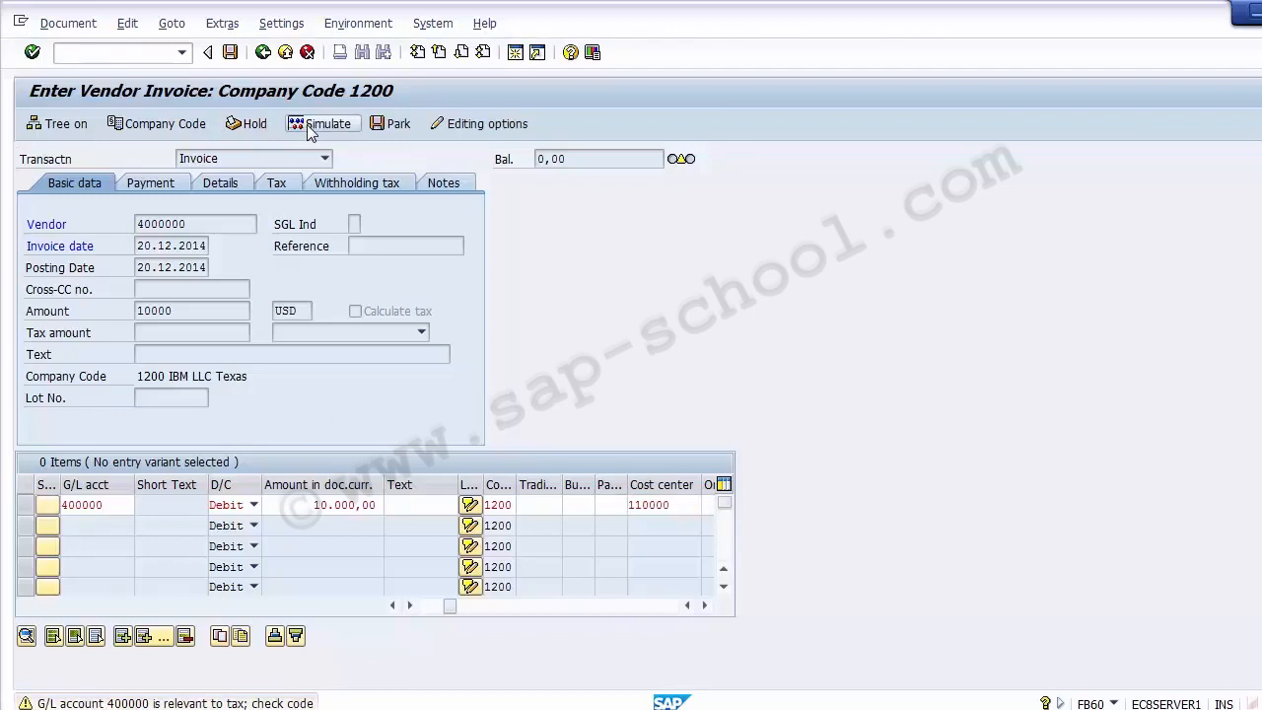
key("Return")
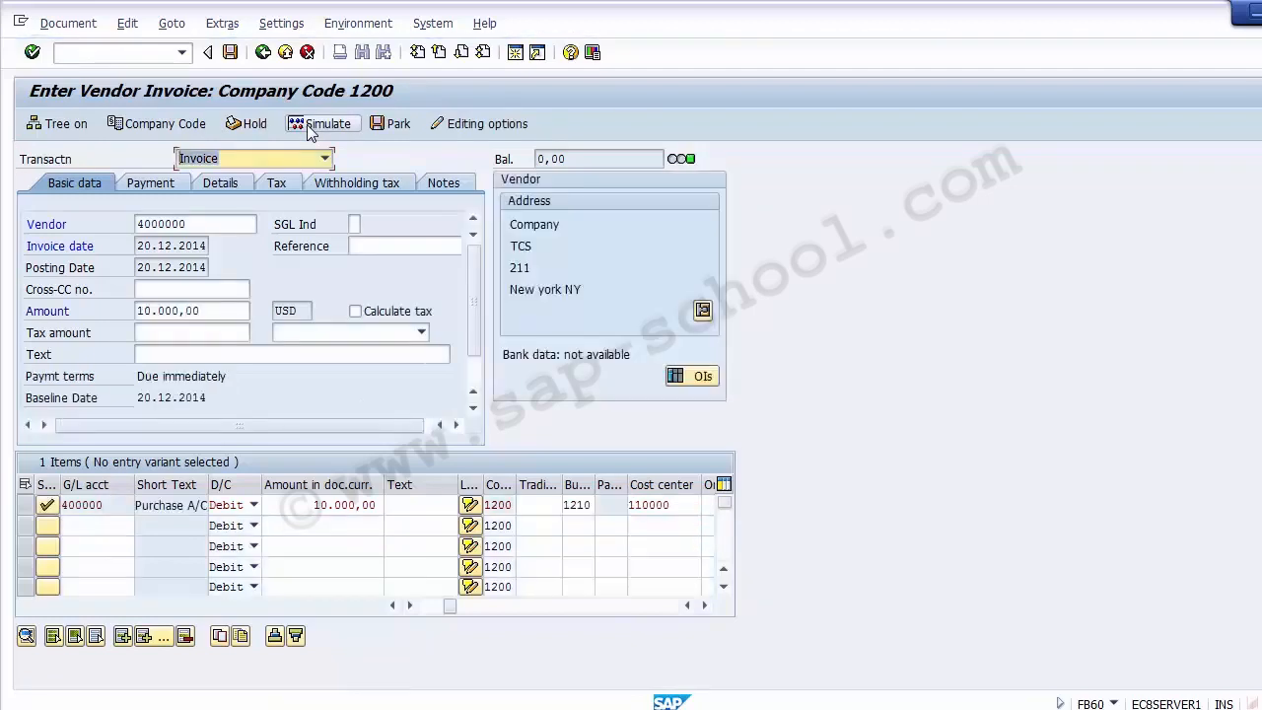
left_click(310, 126)
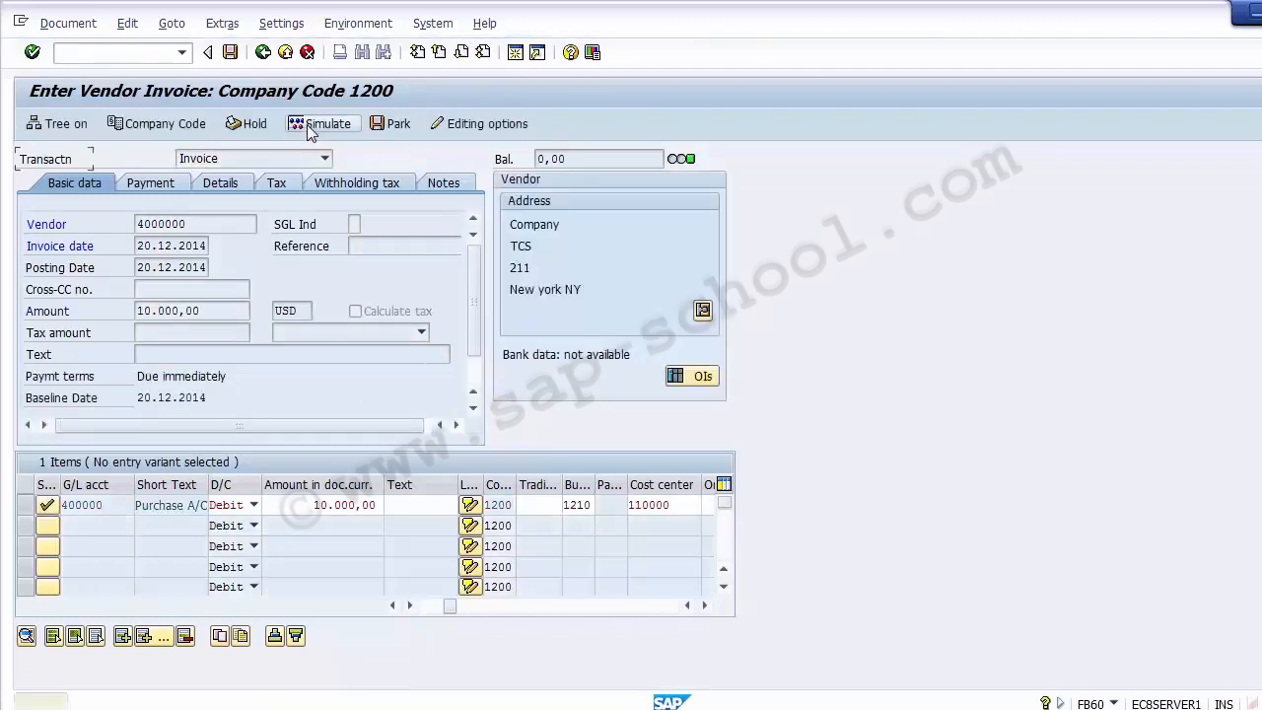
key("Return")
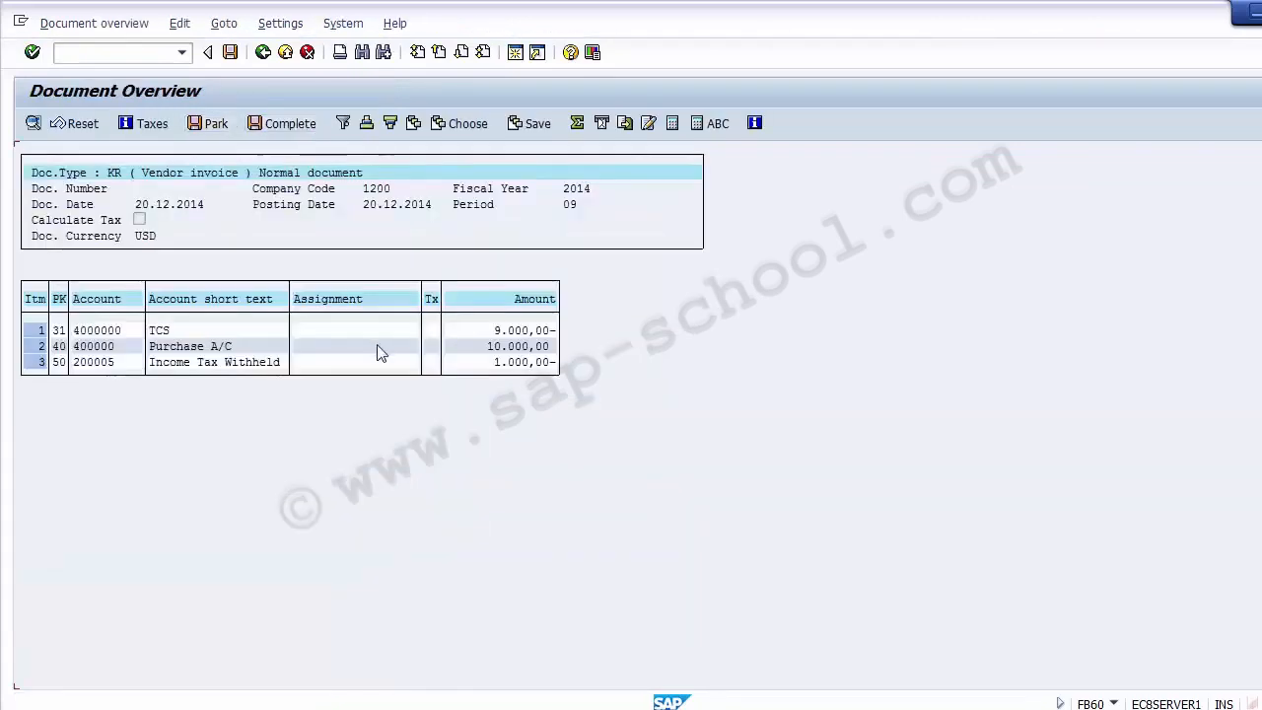
left_click(500, 362)
key("ctrl+s")
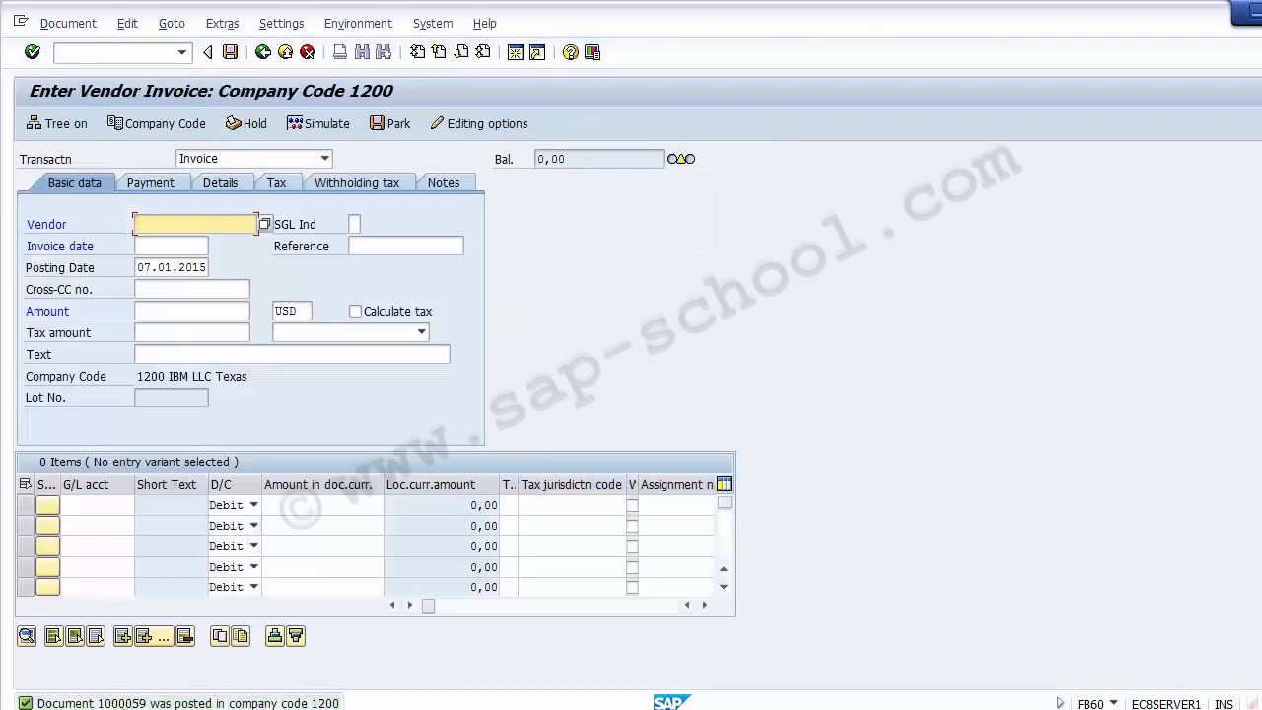
Display the just-posted vendor invoice with transaction FB03 for company code 1200 and fiscal year 2014.
left_click(83, 55)
type("/nfb03")
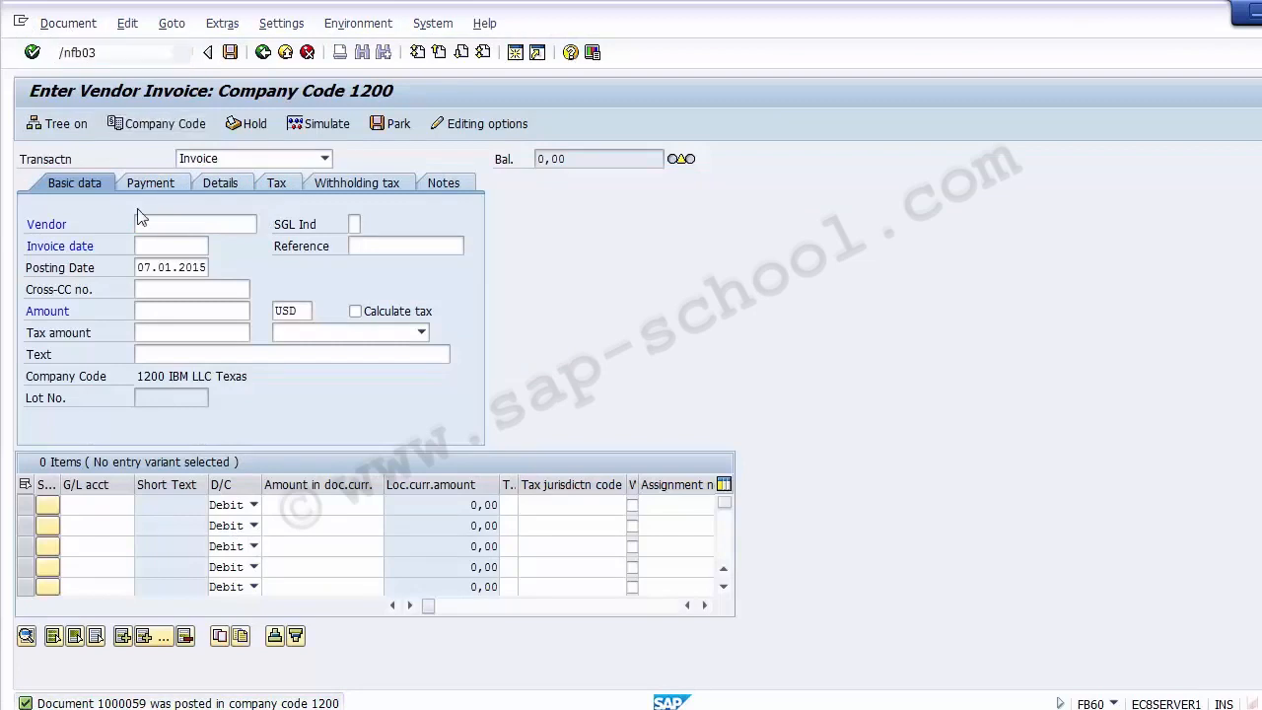
key("Return")
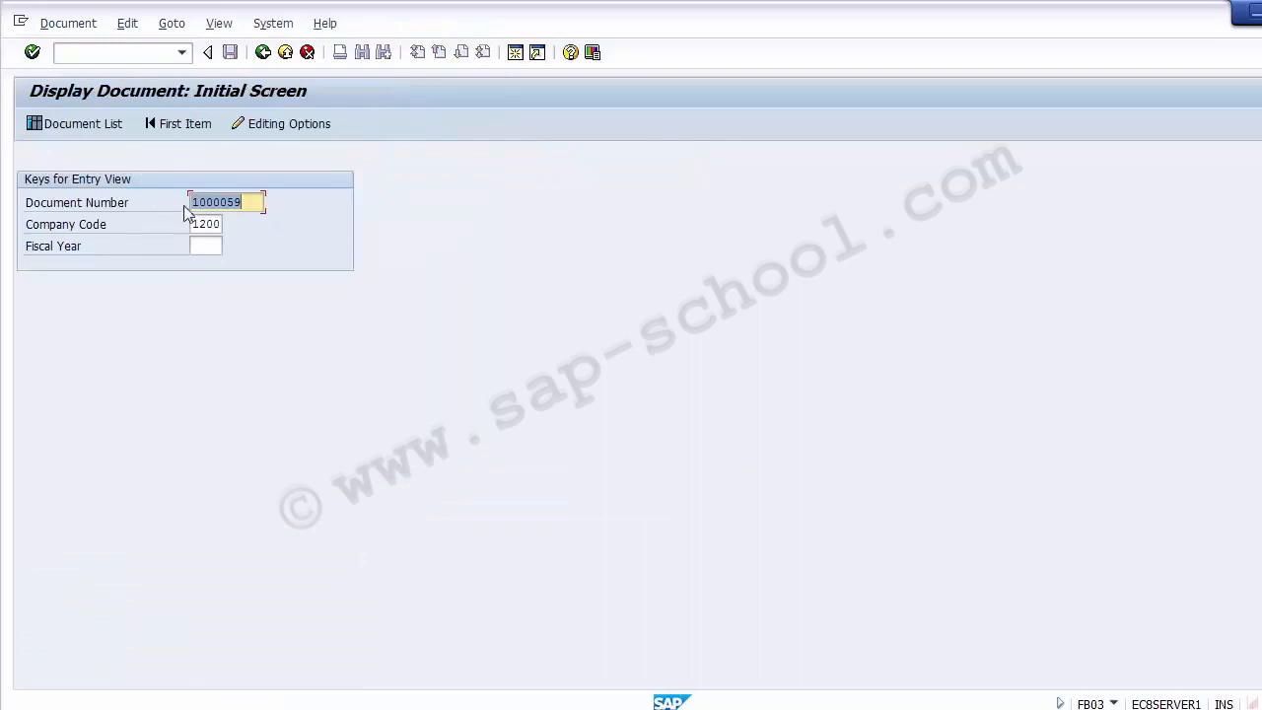
left_click(255, 202)
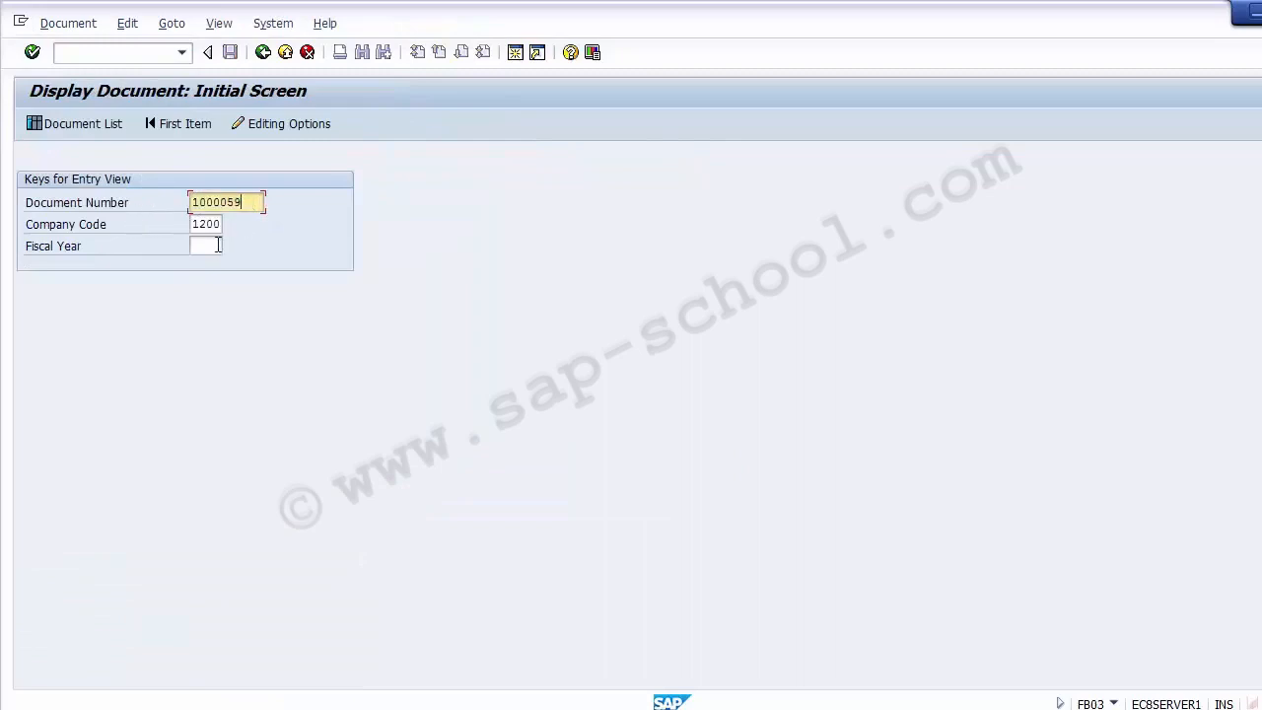
left_click(211, 224)
left_click(210, 249)
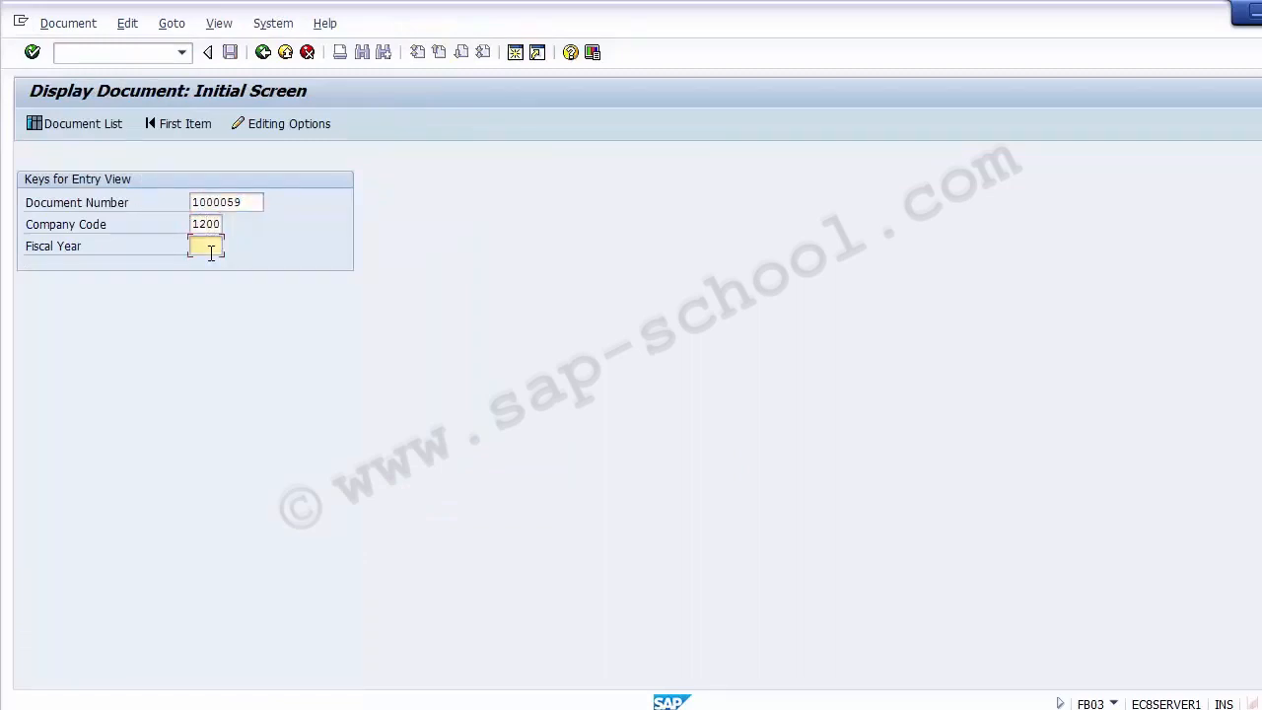
type("2014")
key("Return")
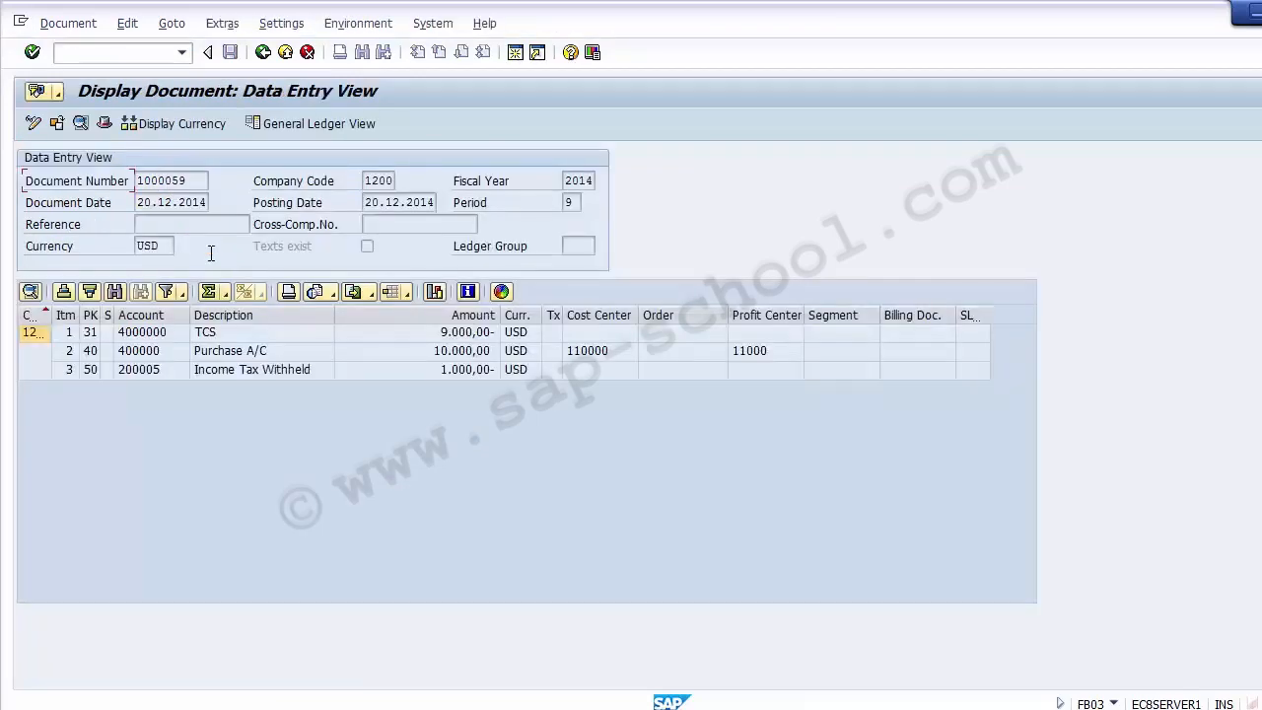
Examine the cost center and profit center of the Purchase A/C item and the account of the TCS vendor item.
left_click(148, 357)
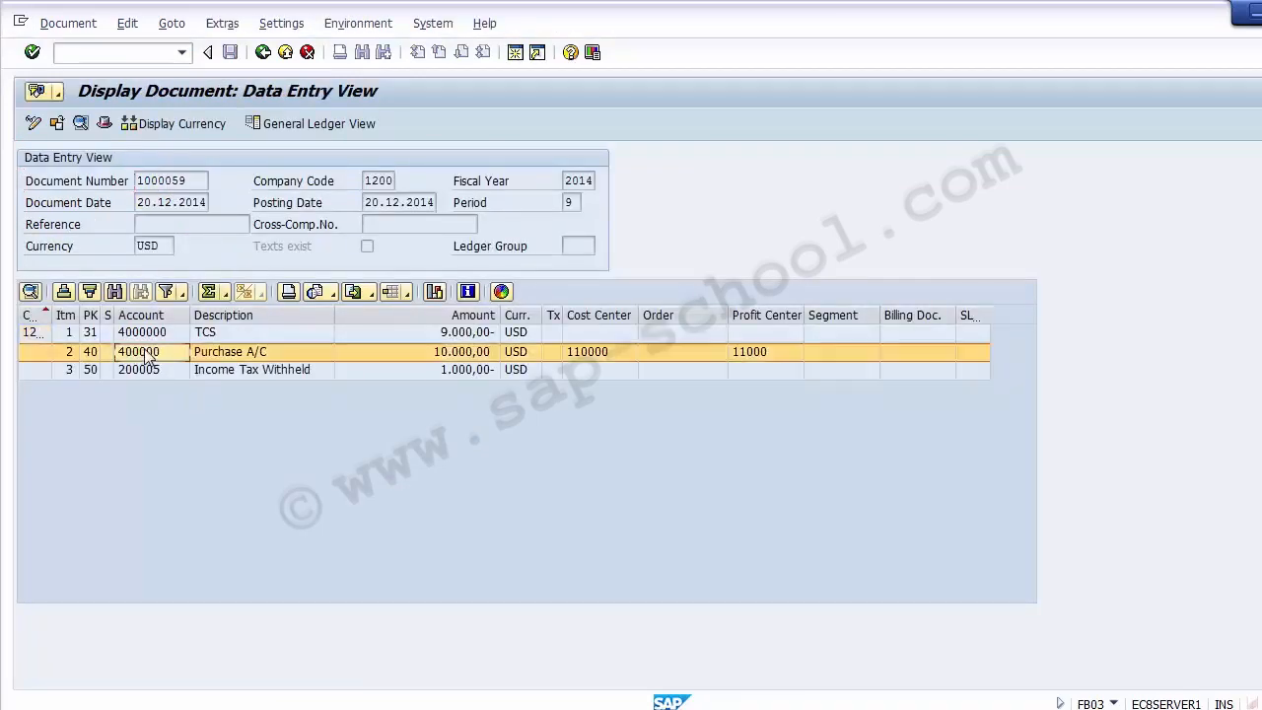
left_click(604, 360)
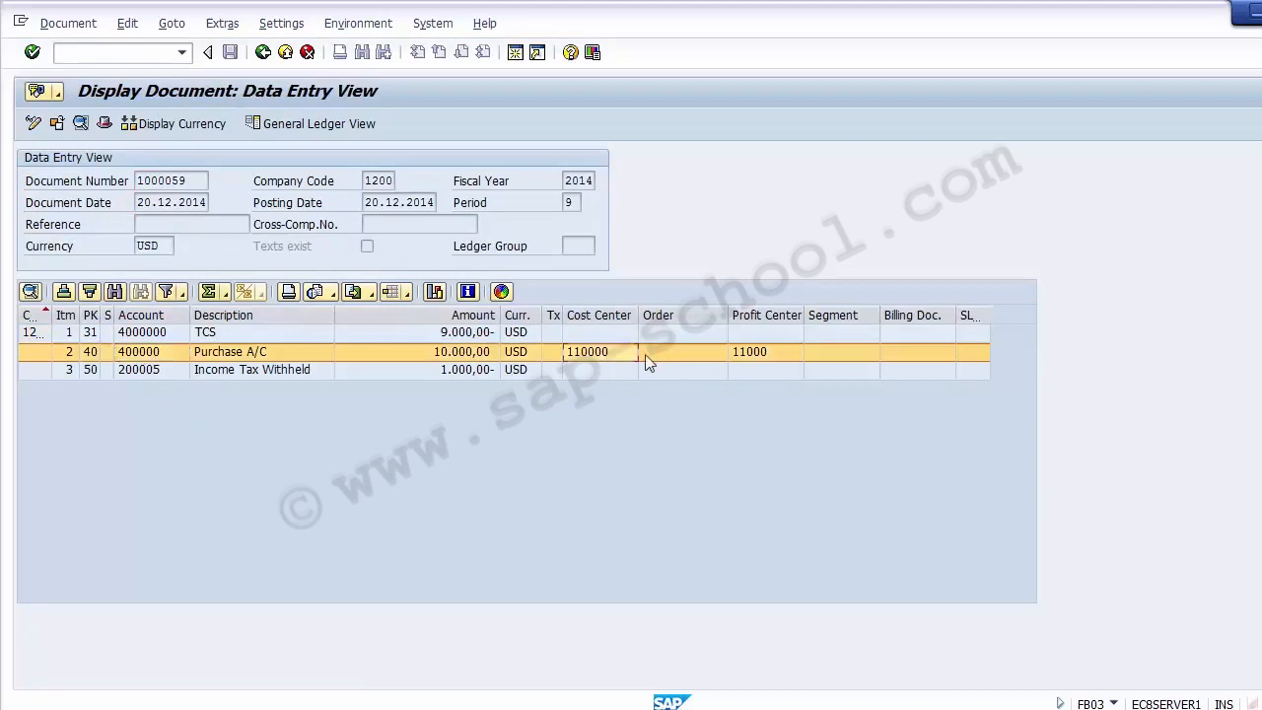
left_click(752, 363)
left_click(599, 357)
left_click(769, 358)
left_click(585, 353)
left_click(778, 356)
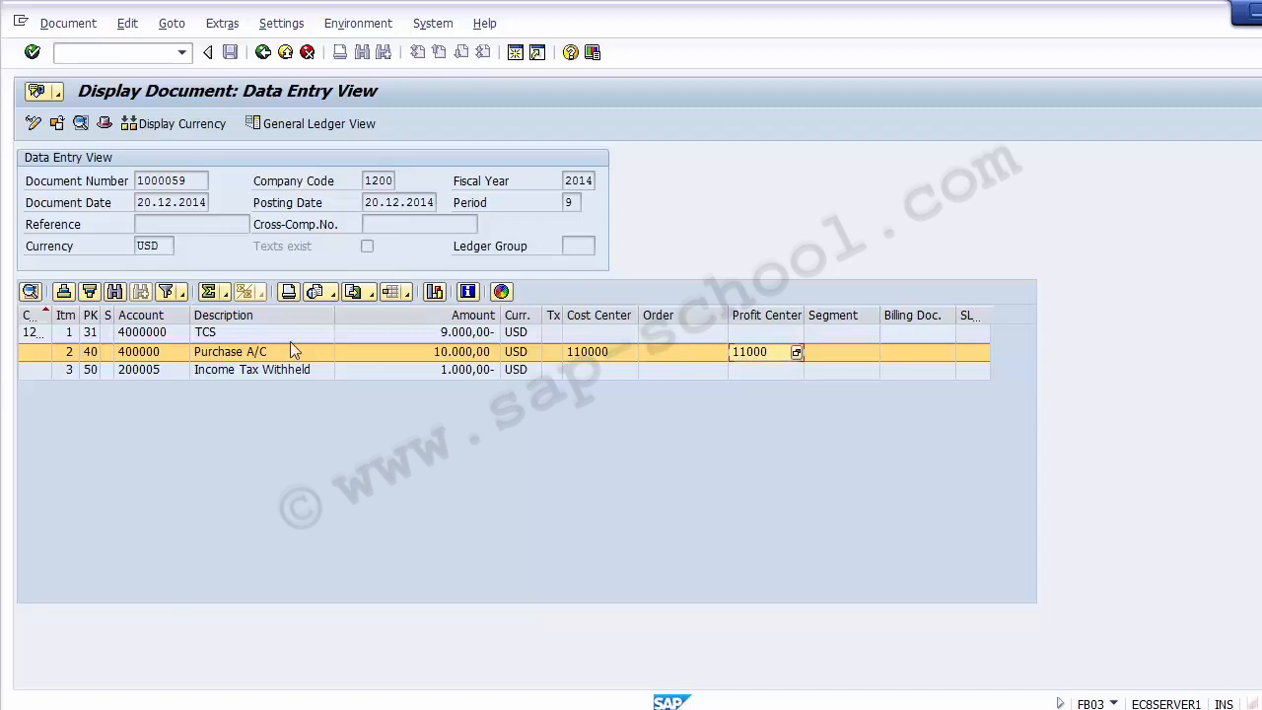
left_click(256, 335)
left_click(150, 335)
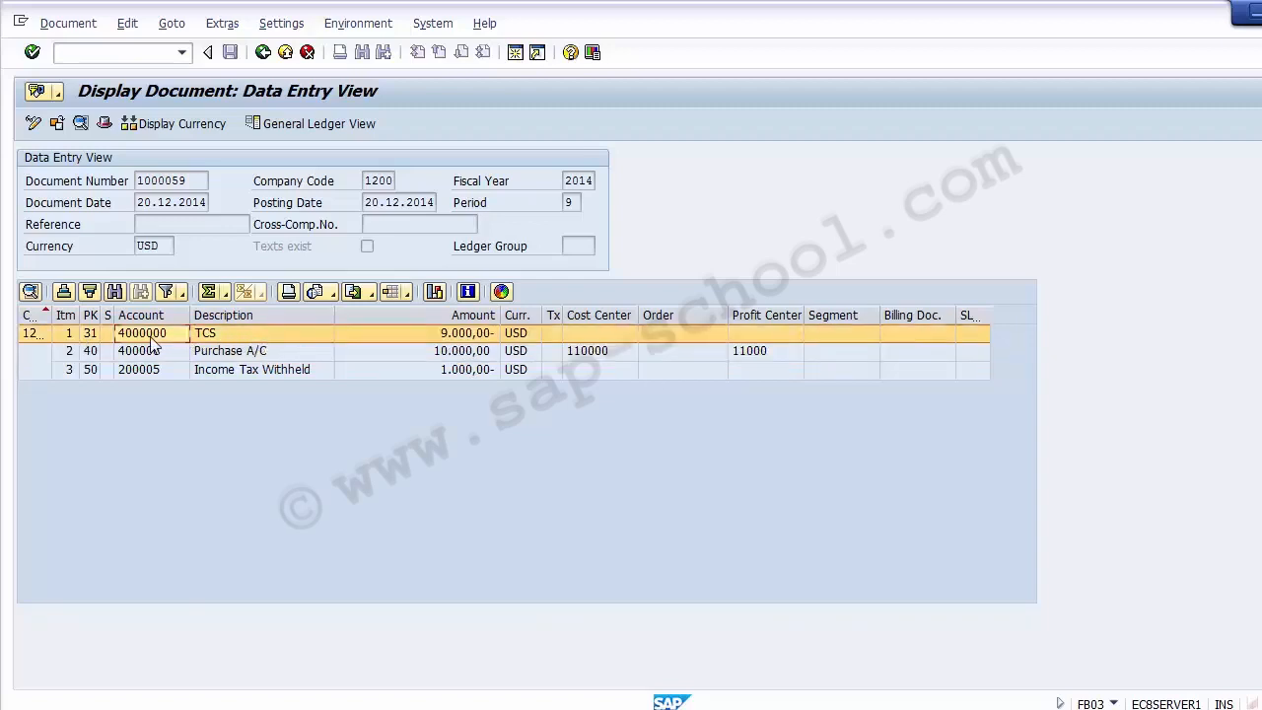
Switch the vendor invoice to the General Ledger View and examine the vendor, Purchase A/C and Income Tax Withheld items.
left_click(296, 124)
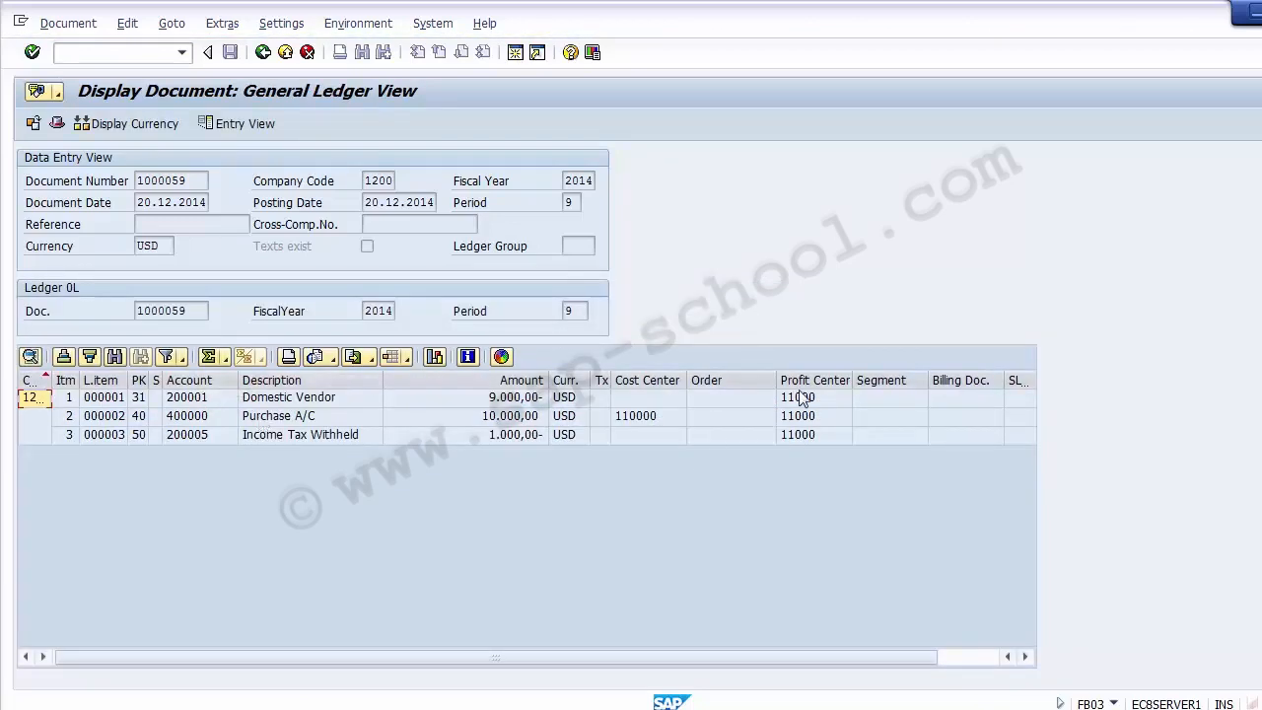
left_click(345, 396)
left_click(320, 415)
left_click(317, 434)
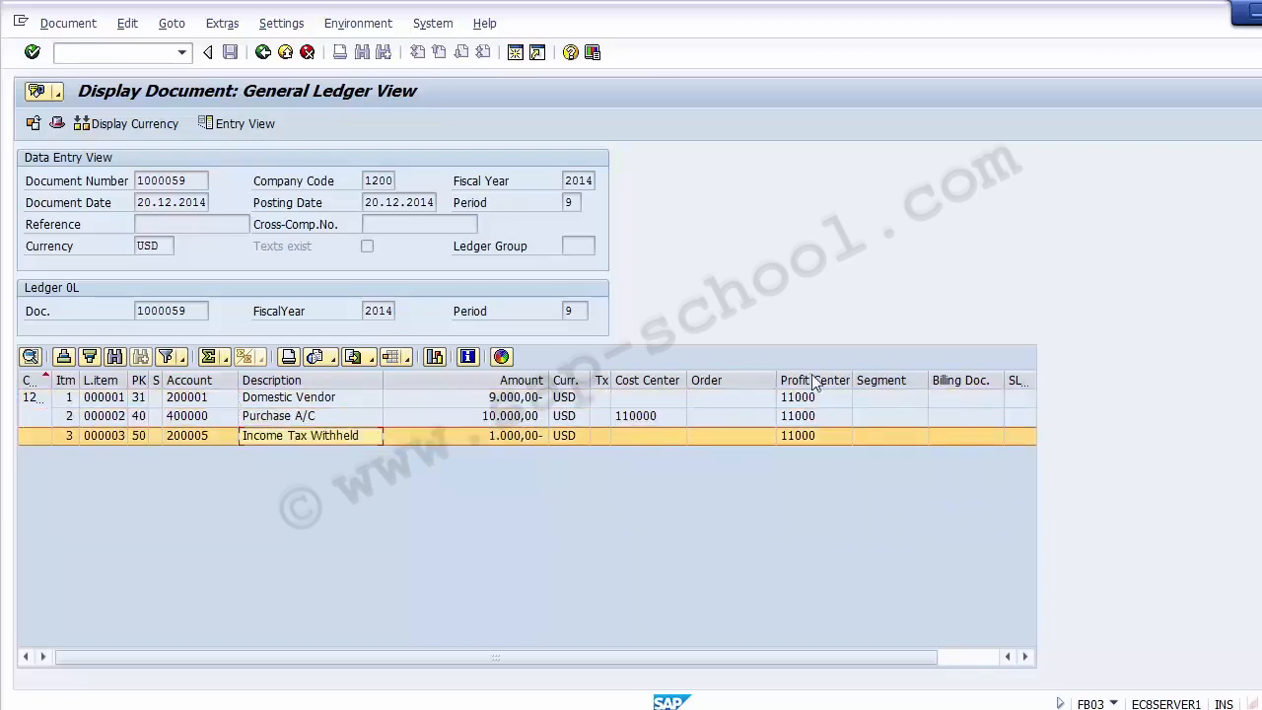
Examine the profit center of each of the three line items in the General Ledger View.
left_click(814, 397)
left_click(810, 415)
left_click(808, 433)
left_click(806, 419)
left_click(805, 404)
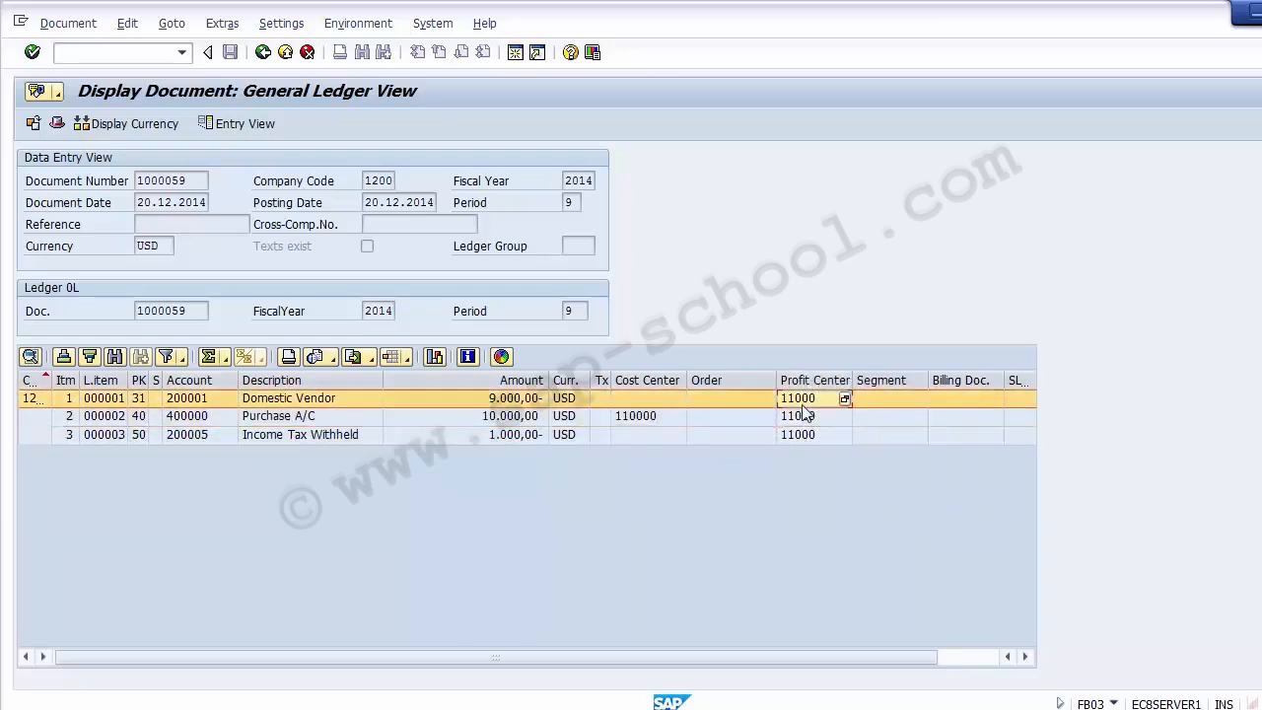
left_click(806, 415)
left_click(808, 433)
left_click(806, 415)
left_click(805, 402)
left_click(803, 434)
left_click(806, 415)
left_click(806, 399)
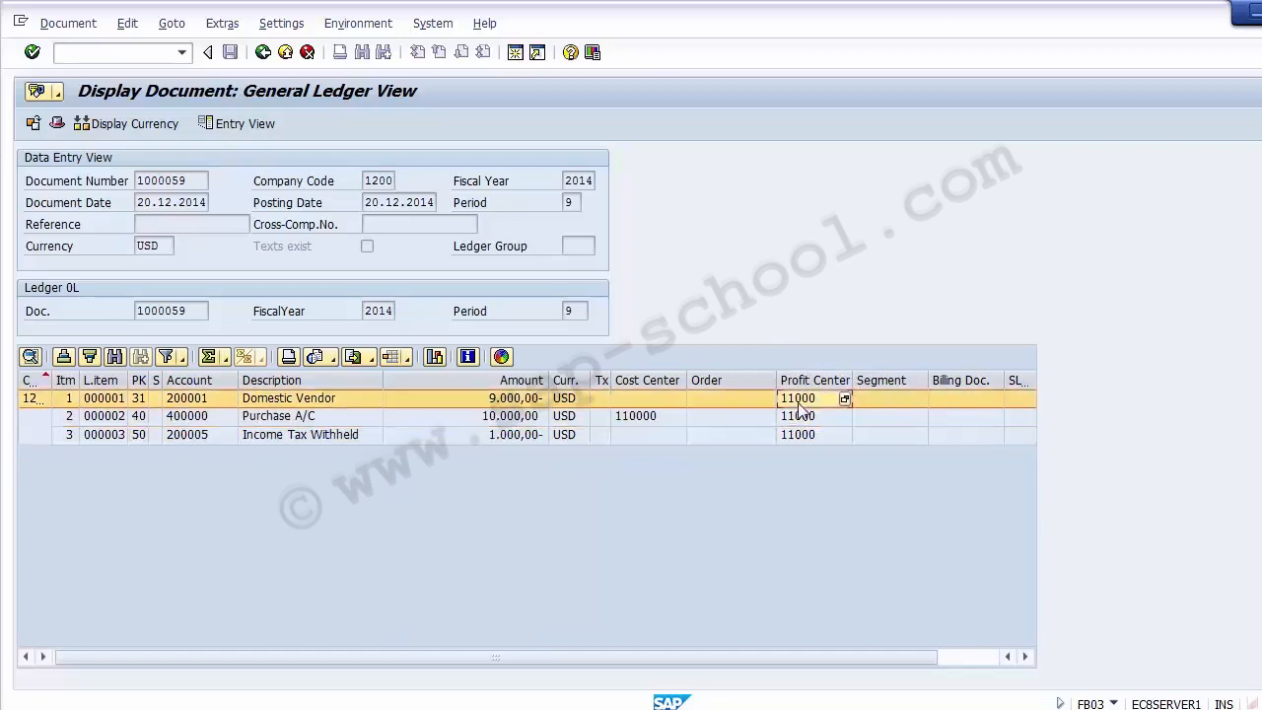
left_click(772, 293)
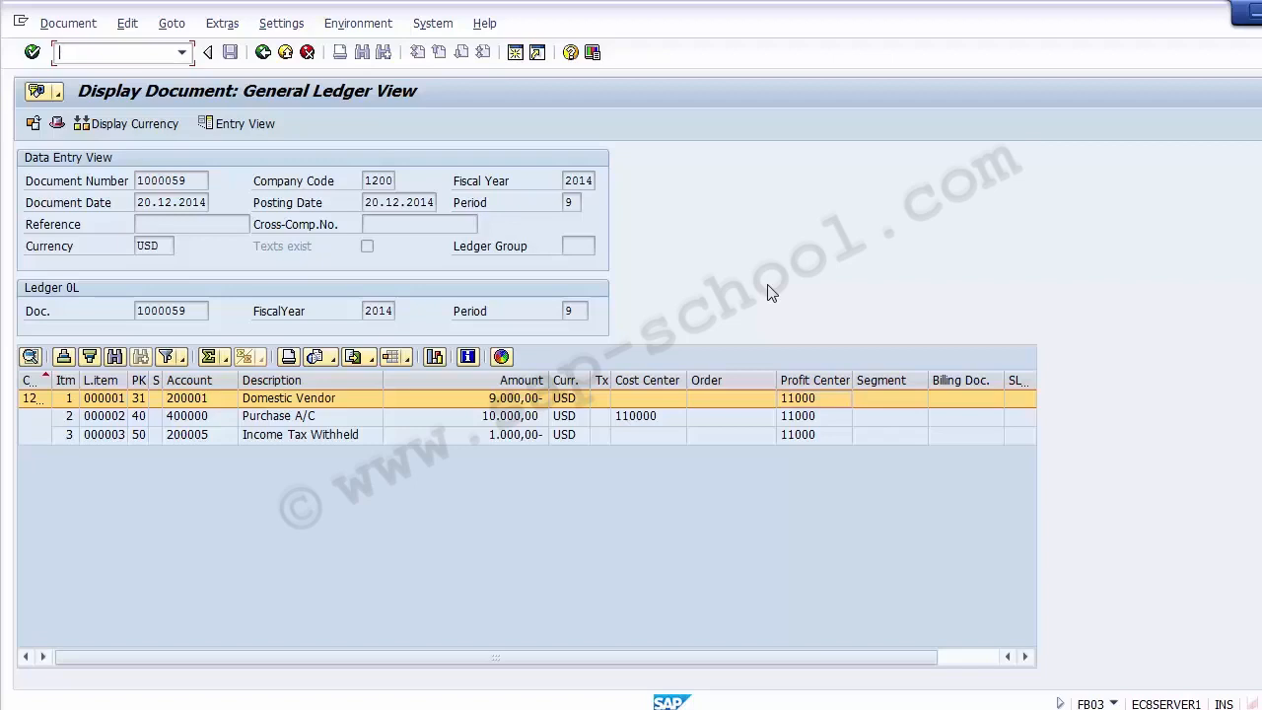
left_click(808, 400)
left_click(805, 436)
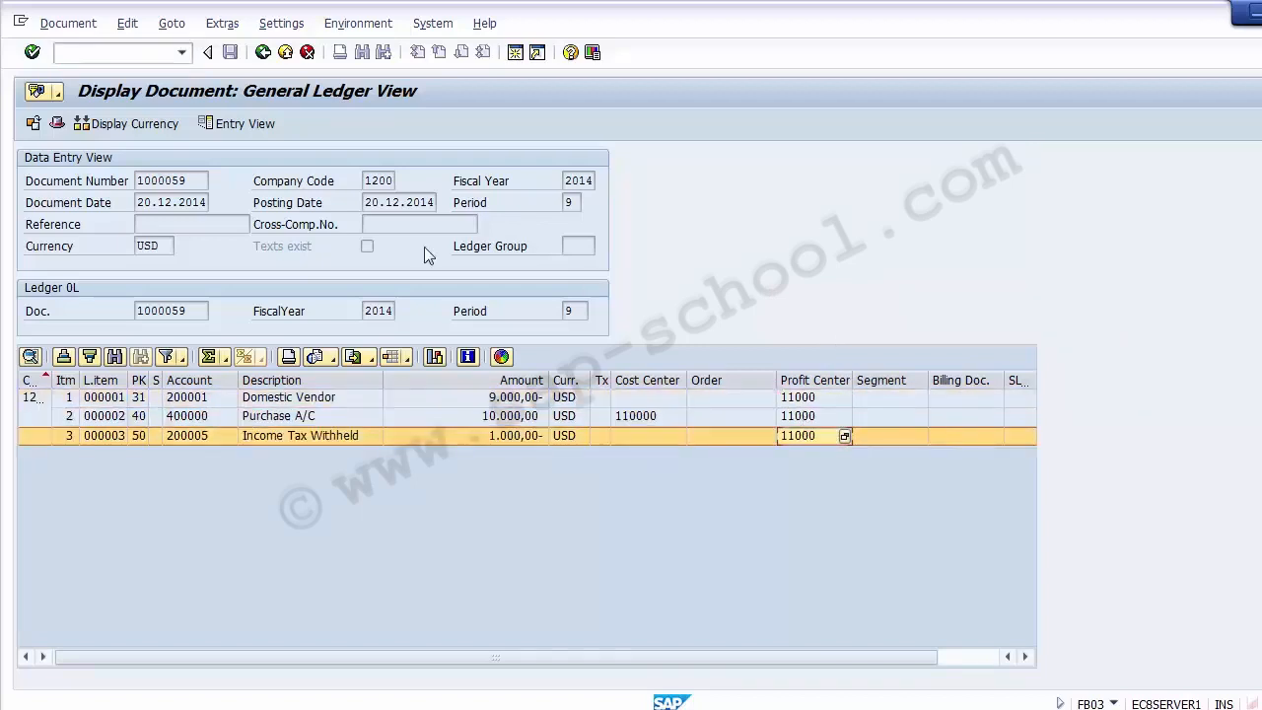
Start transaction F-58 for a vendor payment with printout and proceed to payment entry with the preset specifications.
left_click(136, 56)
type("/n")
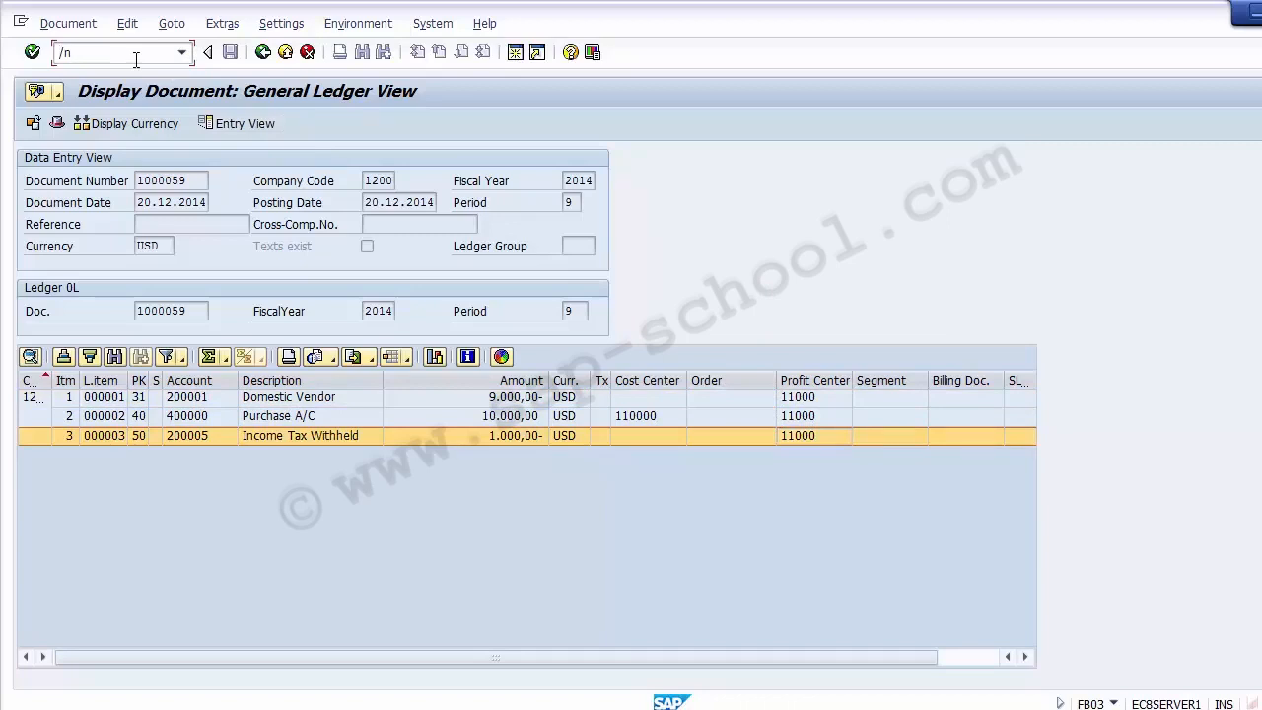
type("f-58")
key("Return")
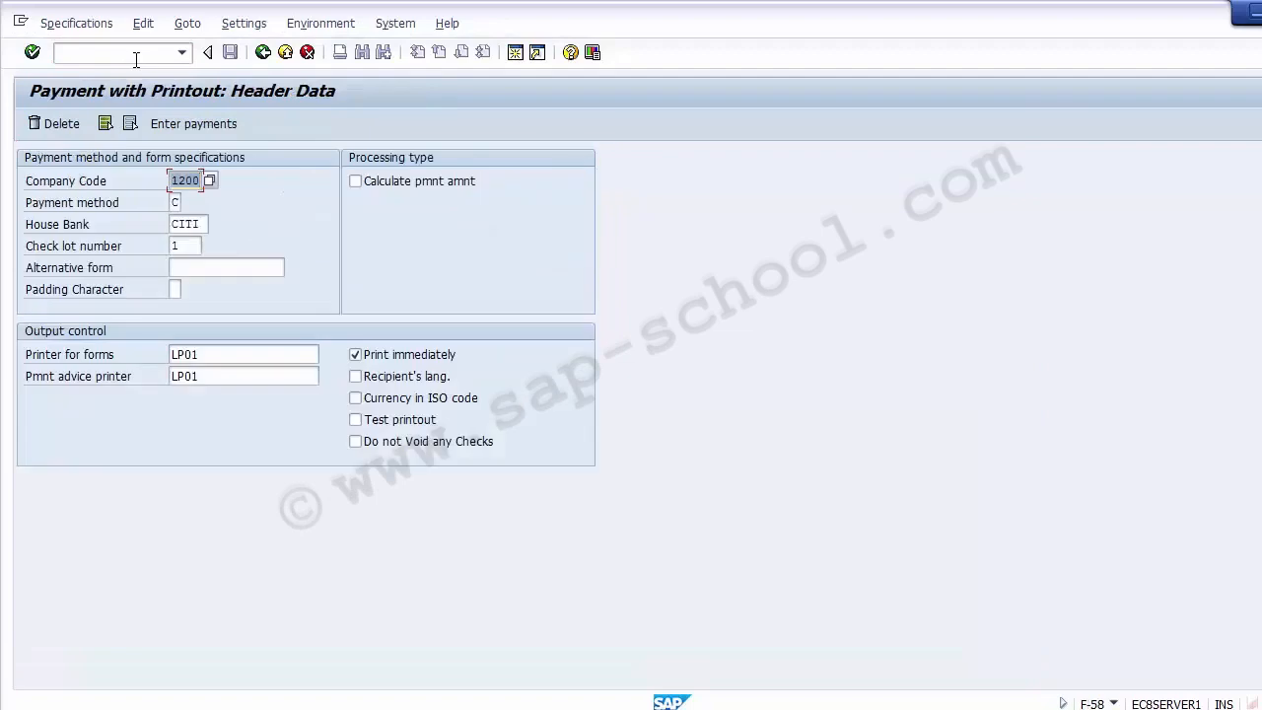
left_click(188, 126)
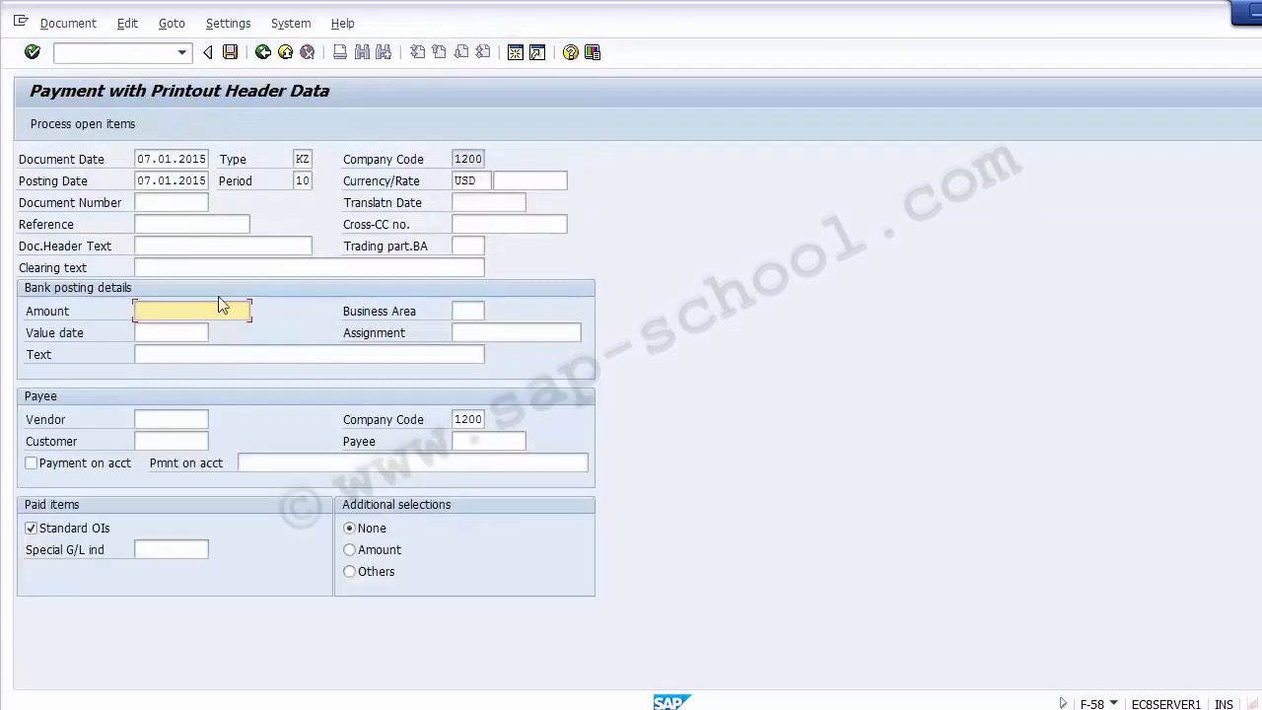
Set the payment amount to 10000 and the value date to 24122014 in the bank posting details.
type("1000")
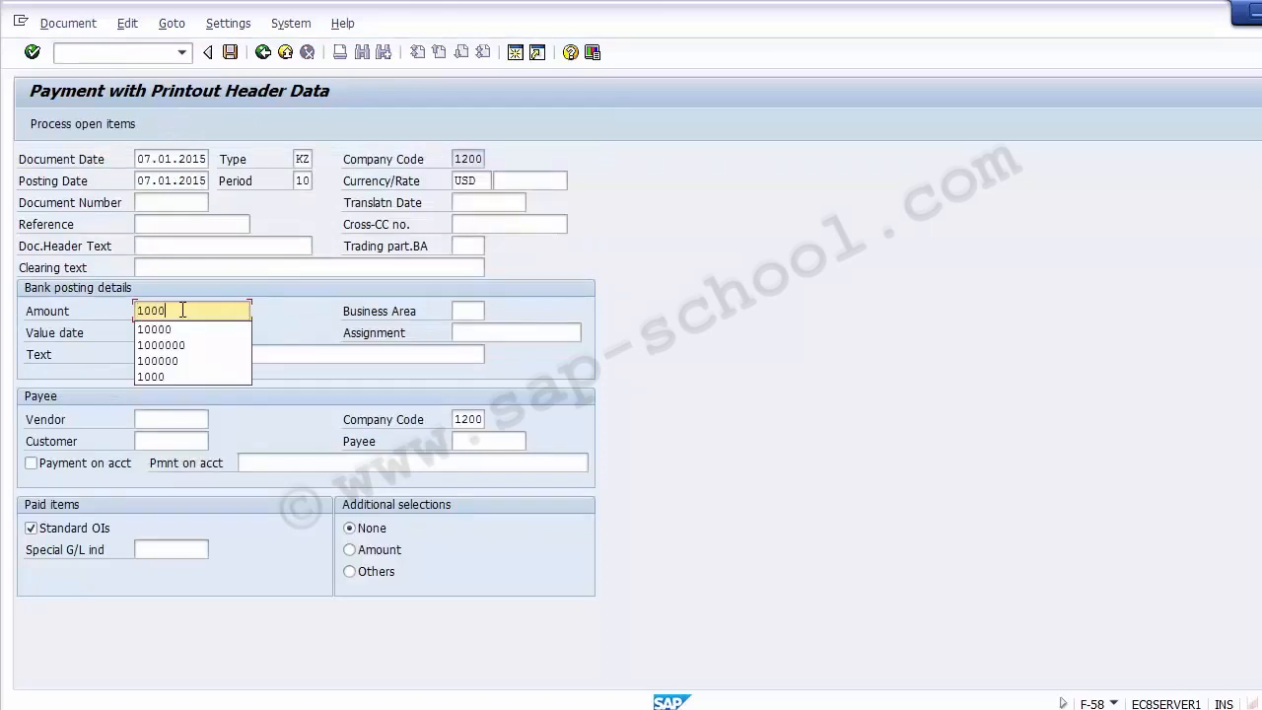
type("0")
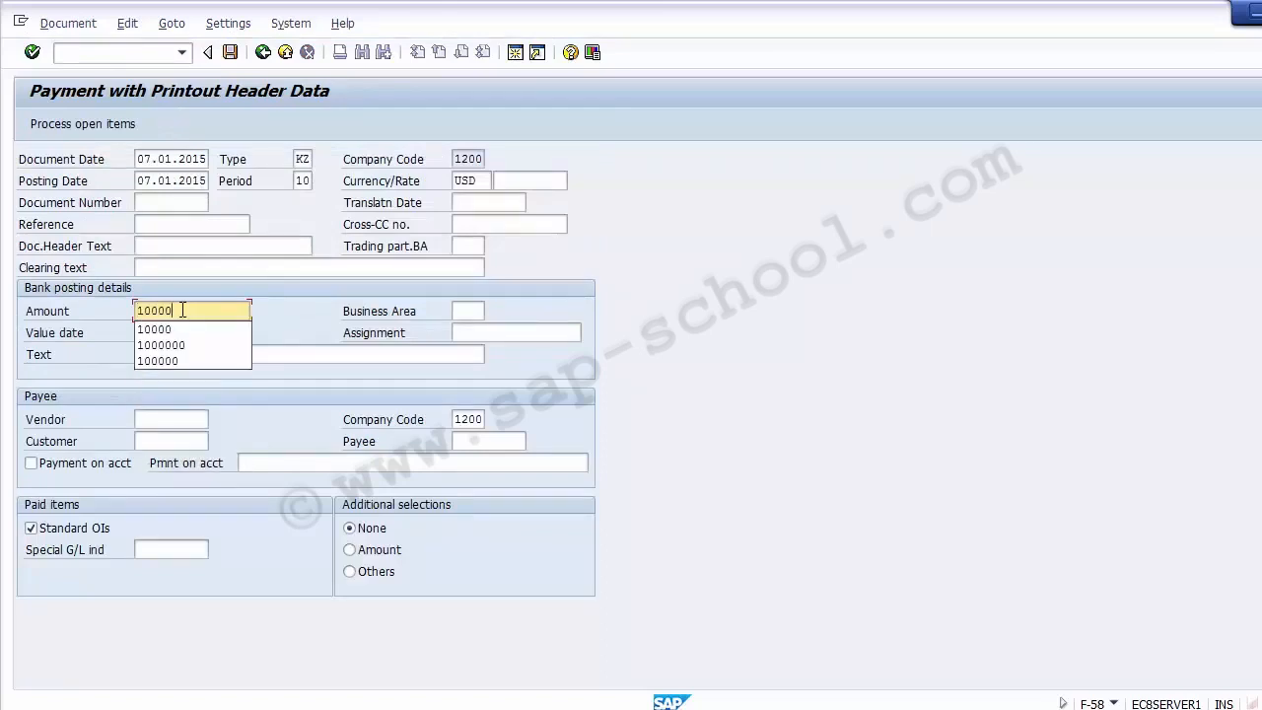
key("Tab")
key("Tab")
key("Down")
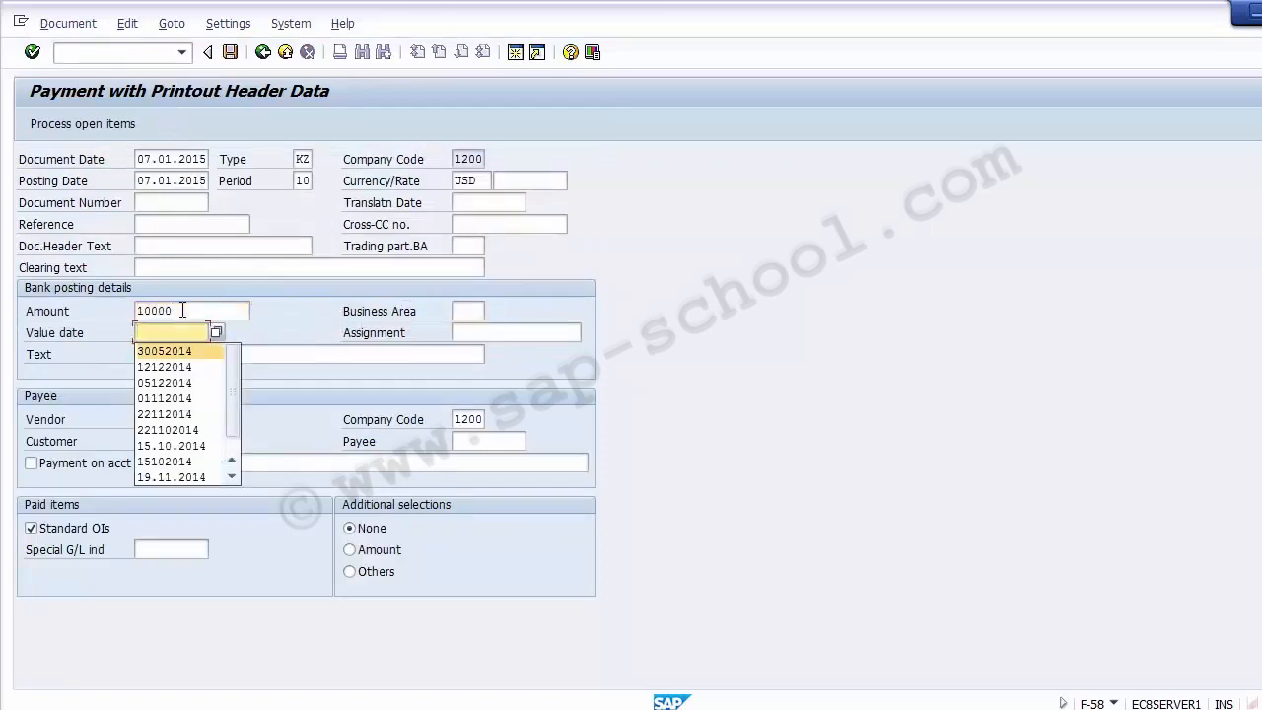
key("Up")
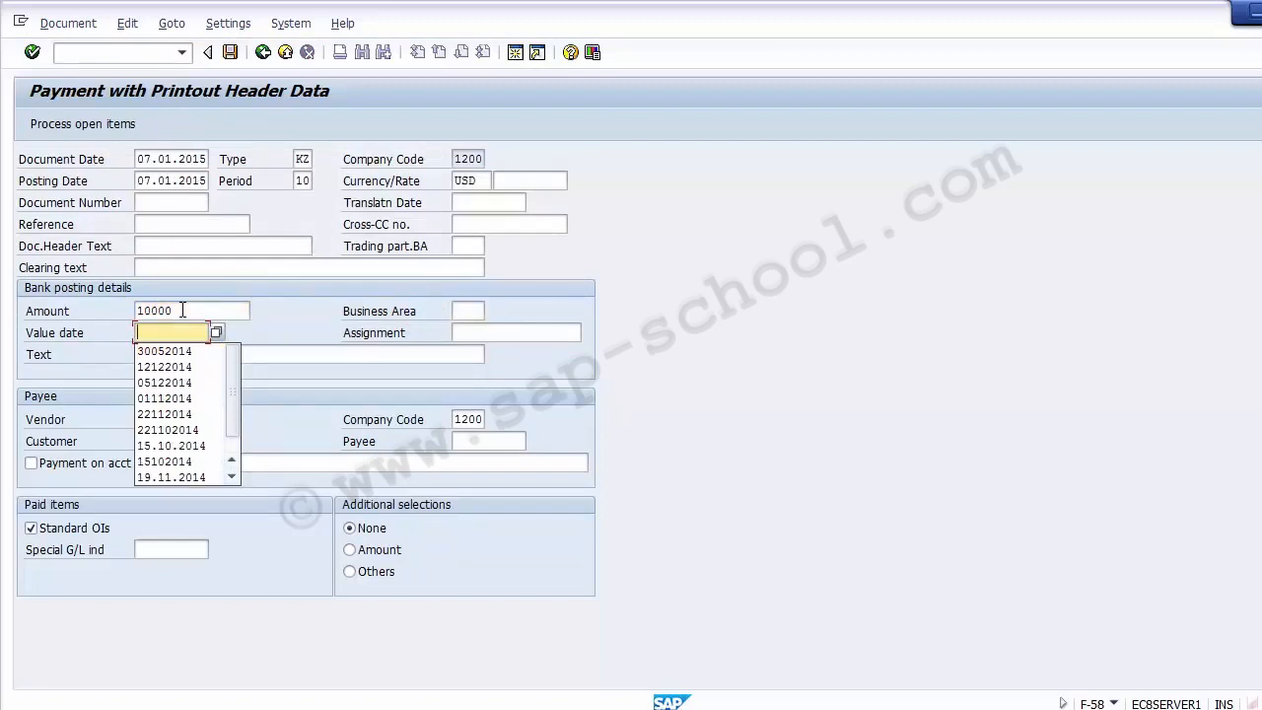
type("24122014")
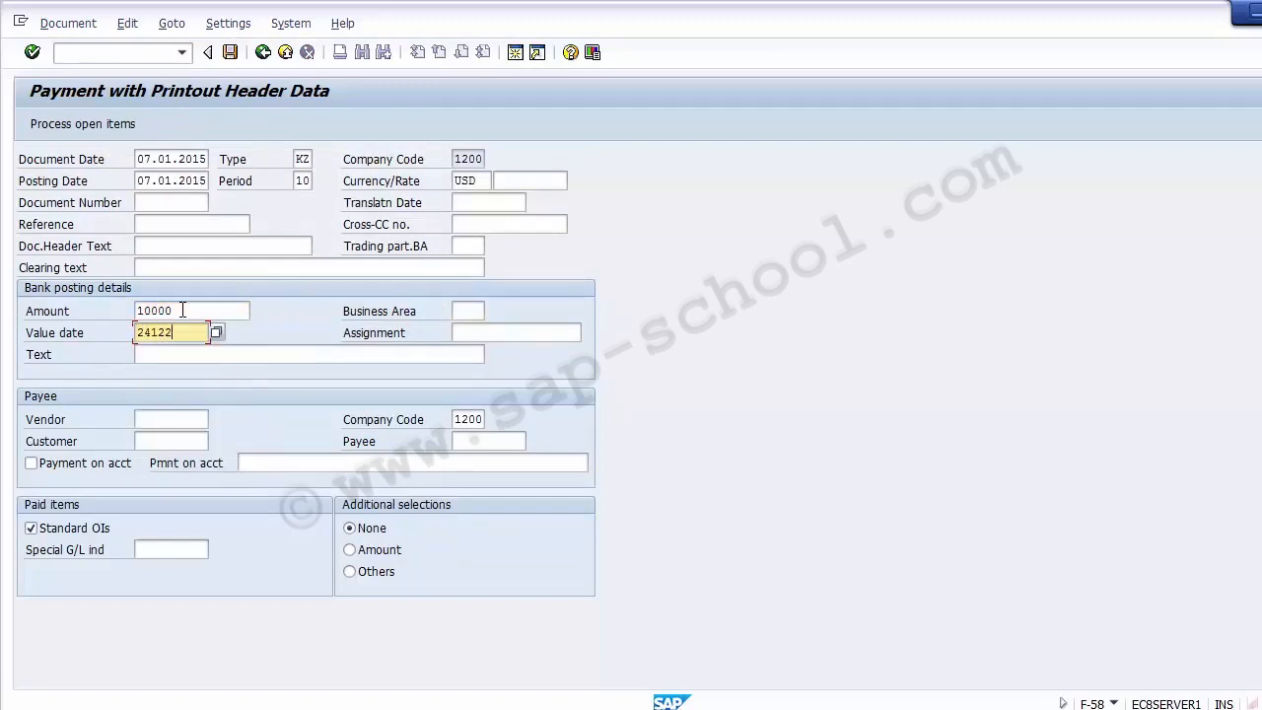
key("Tab")
key("Tab")
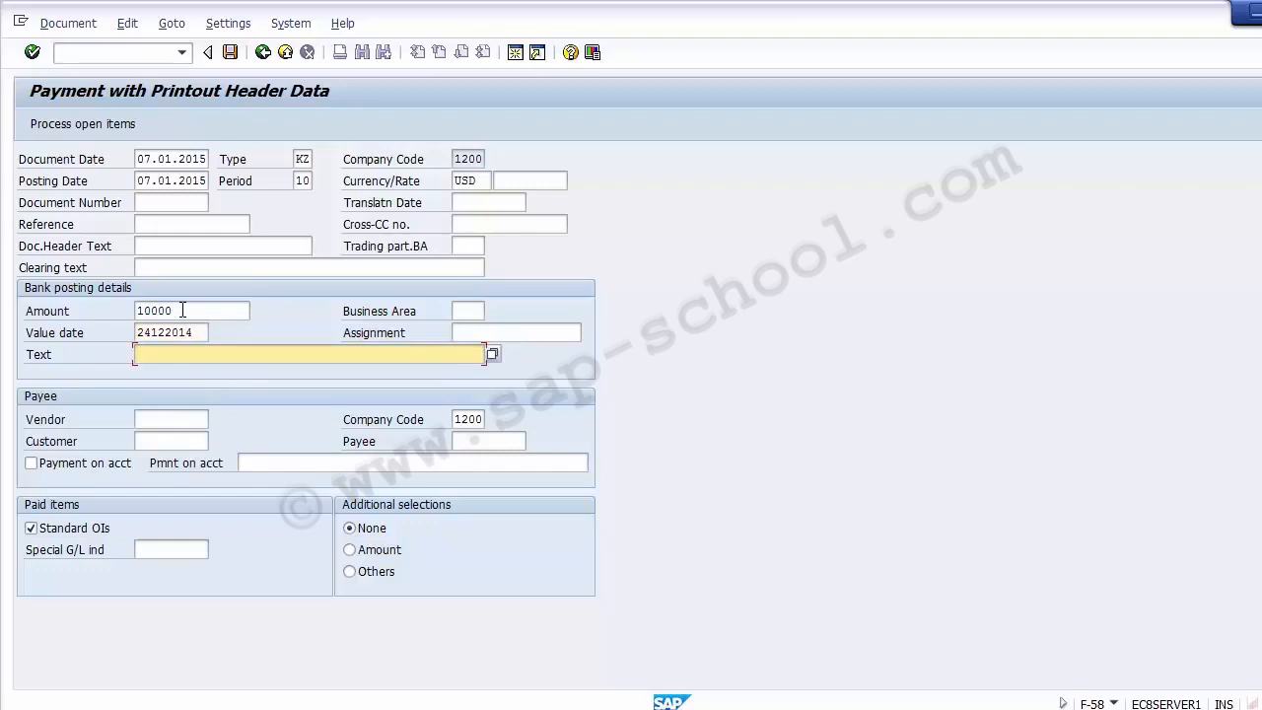
key("Tab")
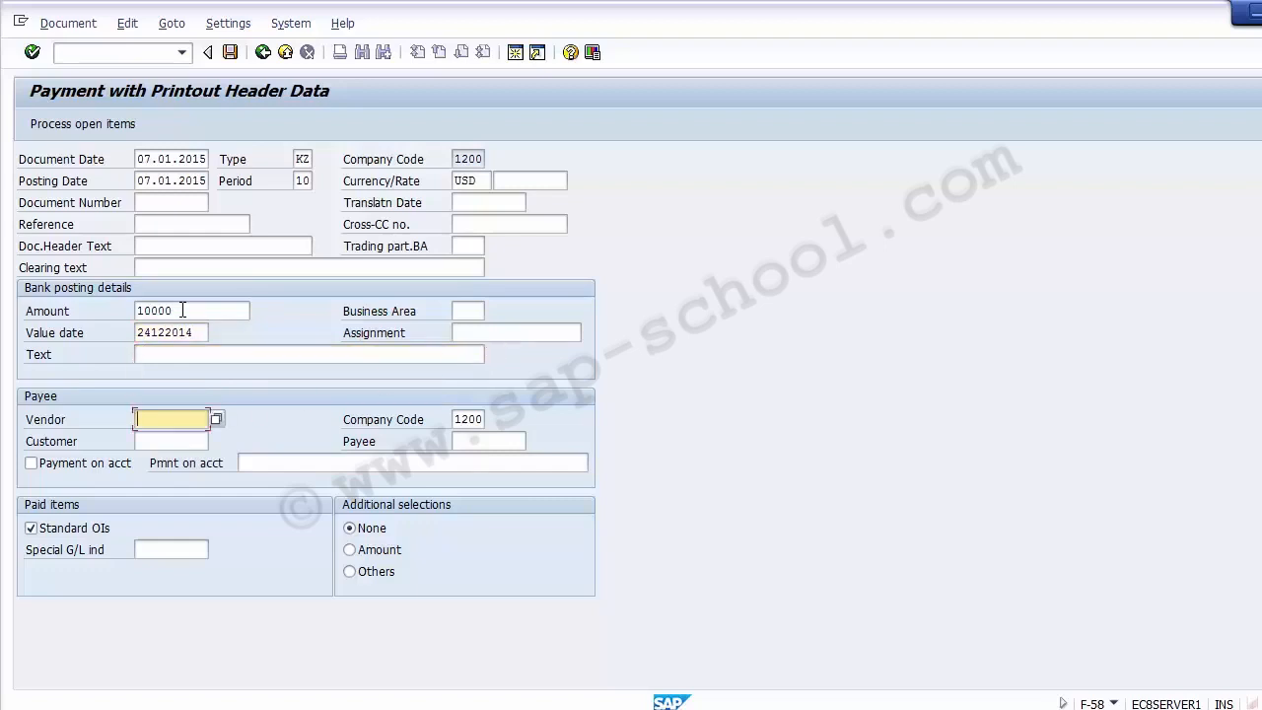
Choose the TCS vendor account as payee from the earlier entries and process its open items.
key("space")
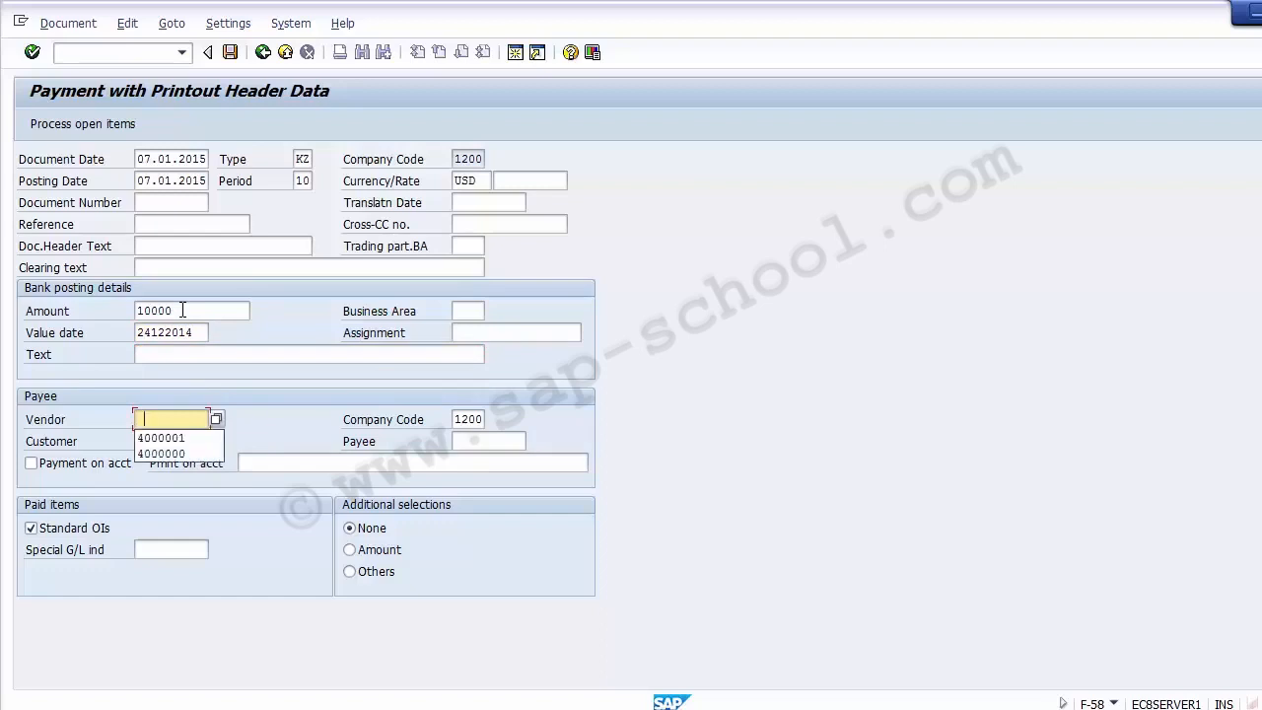
key("Down")
key("Down")
key("Return")
key("Tab")
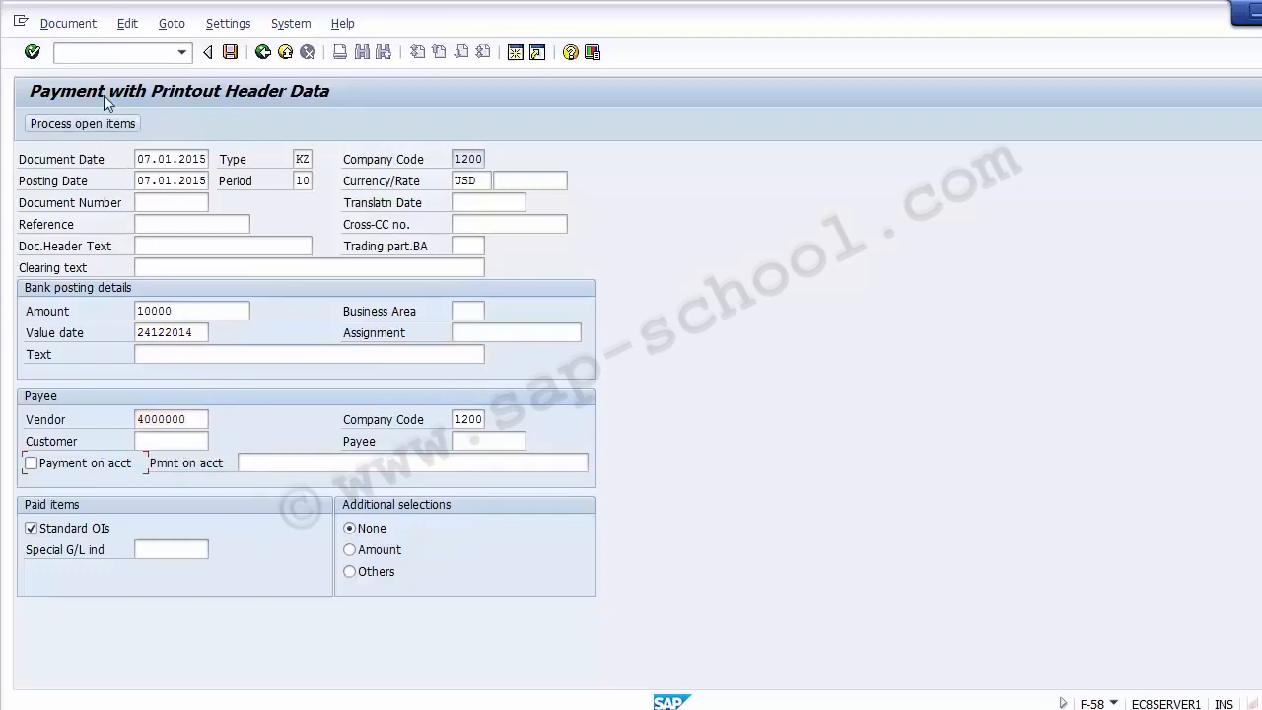
left_click(108, 126)
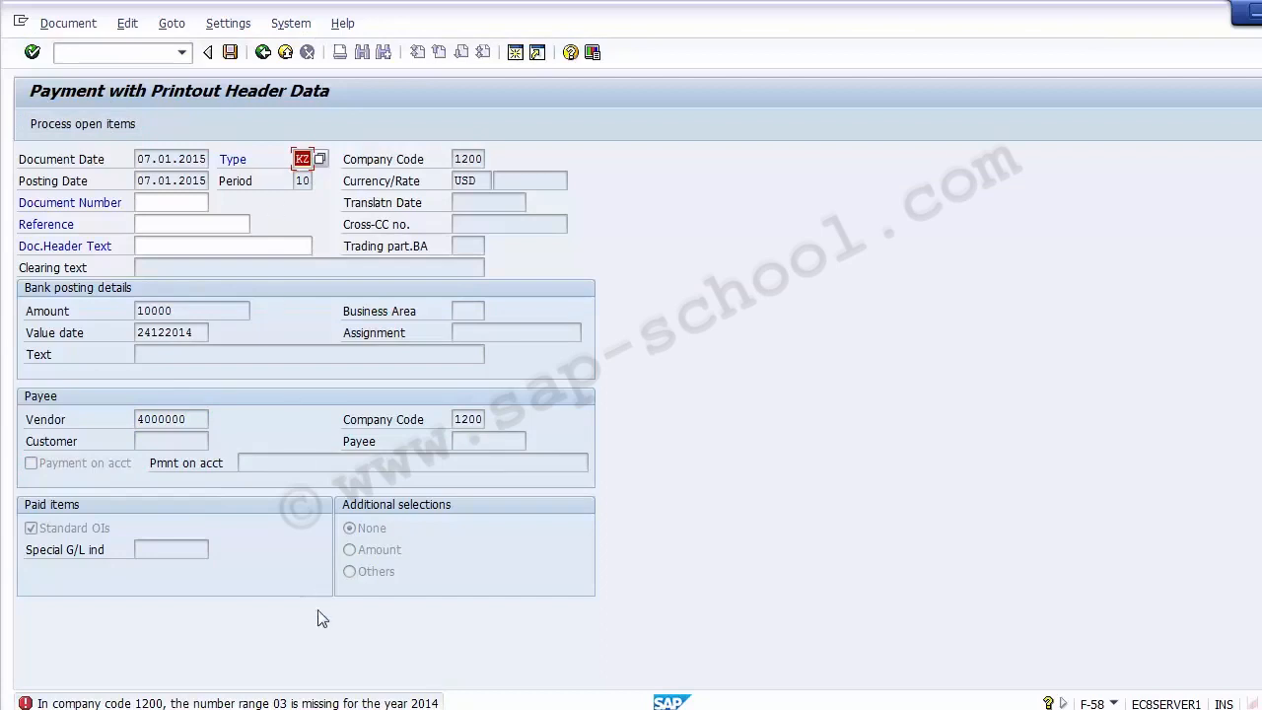
Try to open number range maintenance FBN1 directly from the payment screen with the command /0fbn1.
key("Return")
left_click(142, 52)
type("/n")
key("BackSpace")
key("BackSpace")
type("/0fb")
type("01")
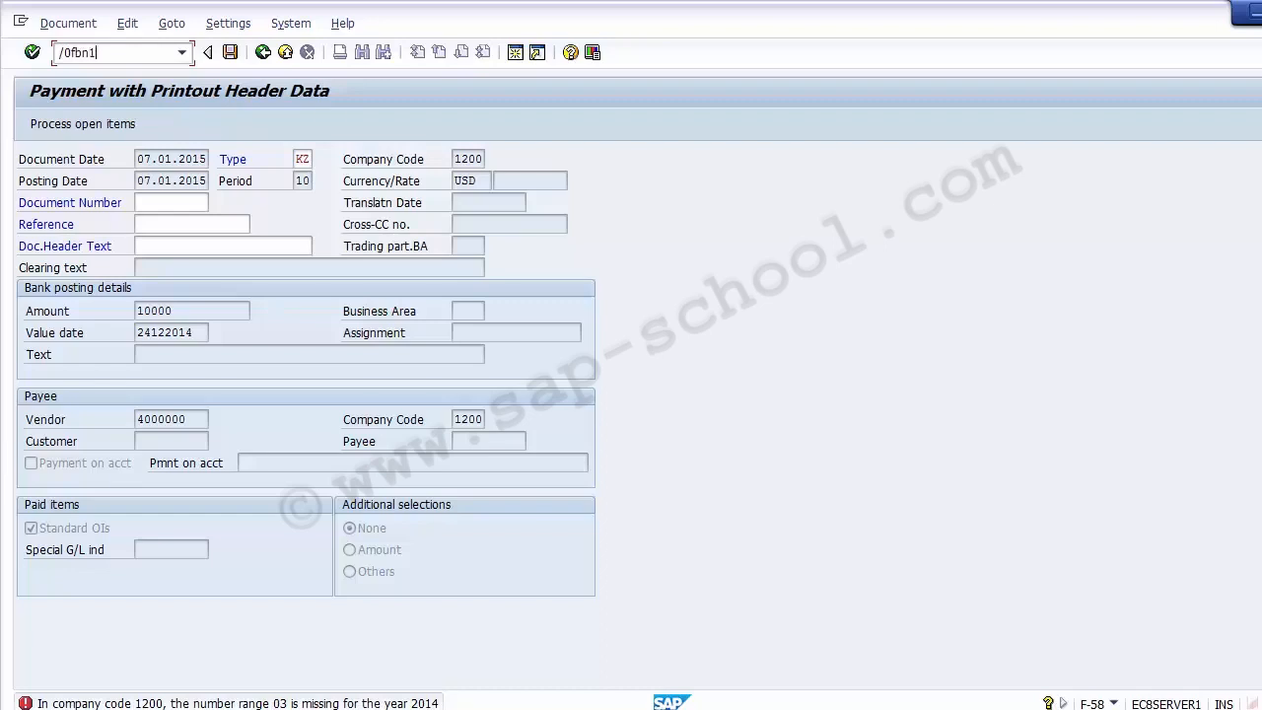
key("Return")
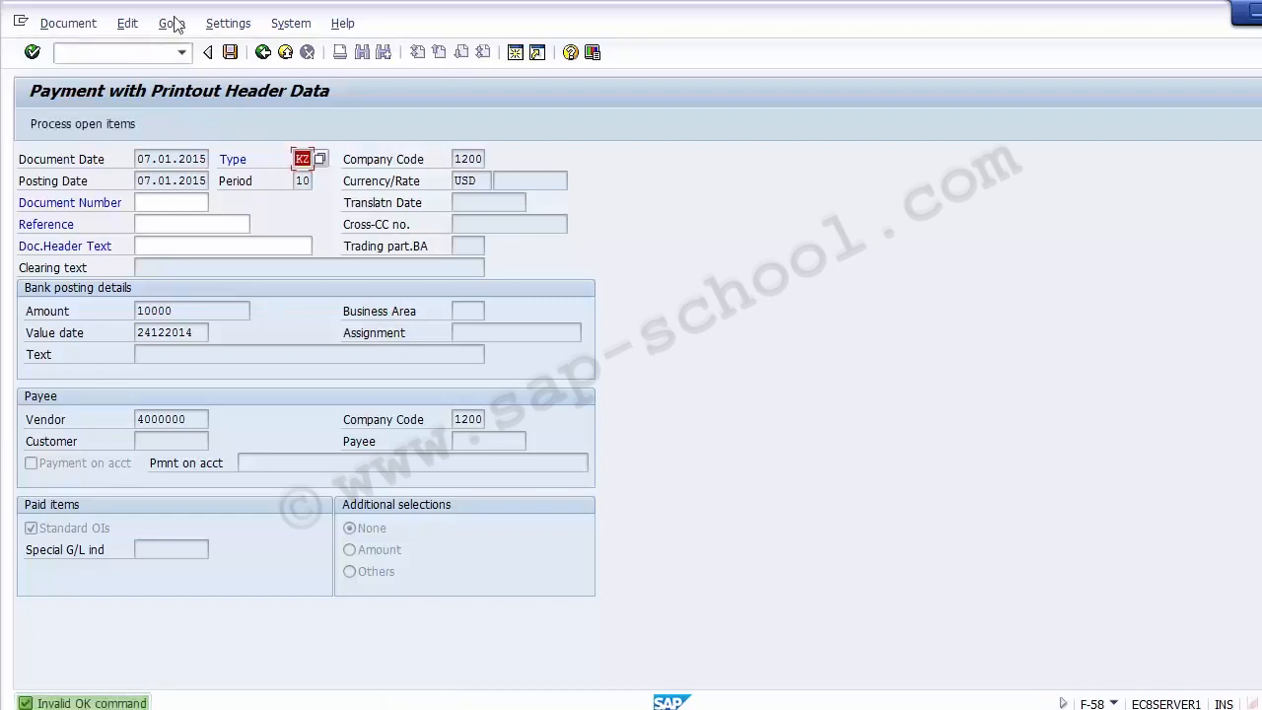
Open a new session, start transaction FBN1 for accounting document number ranges and enter company code 1200.
left_click(513, 56)
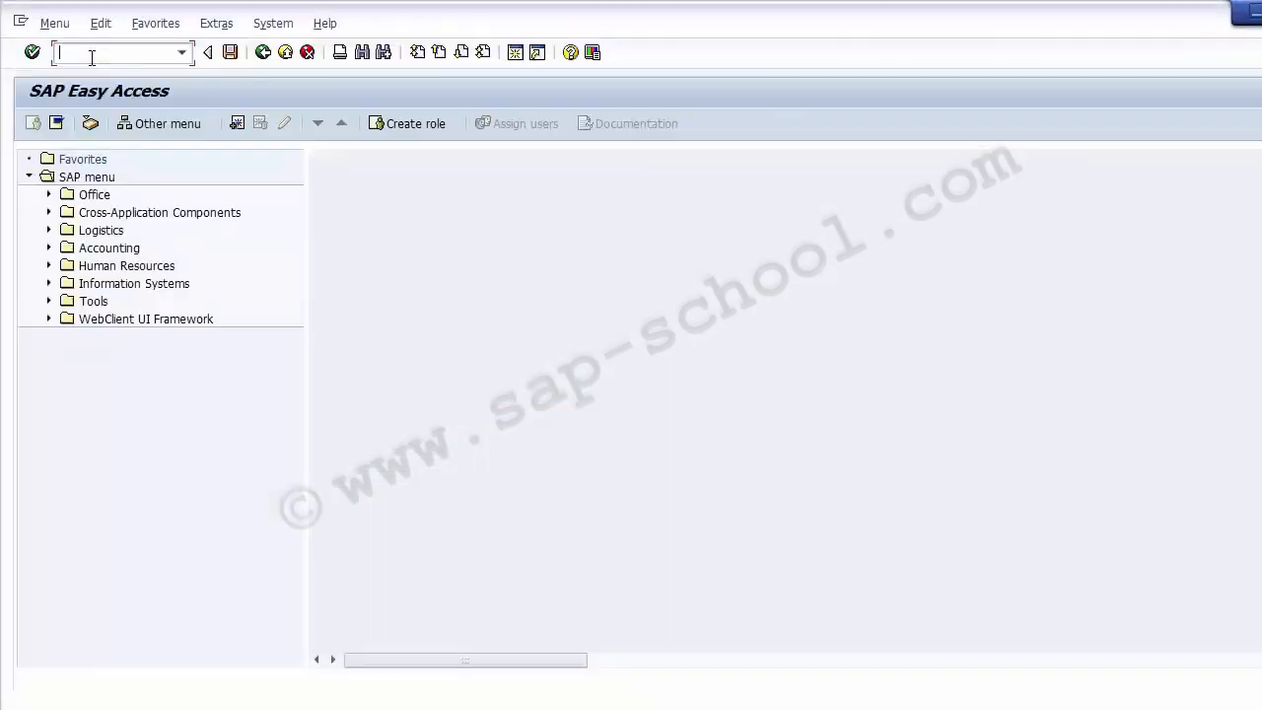
type("fbn1")
key("Return")
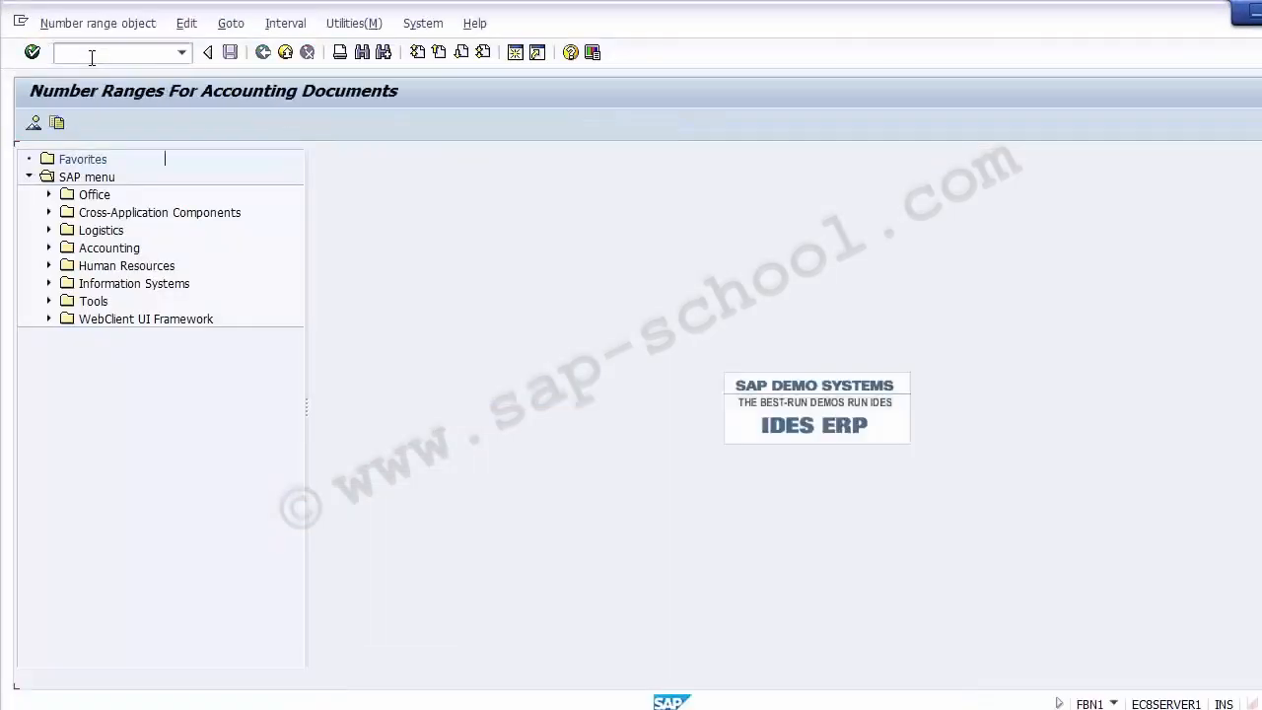
type("1200")
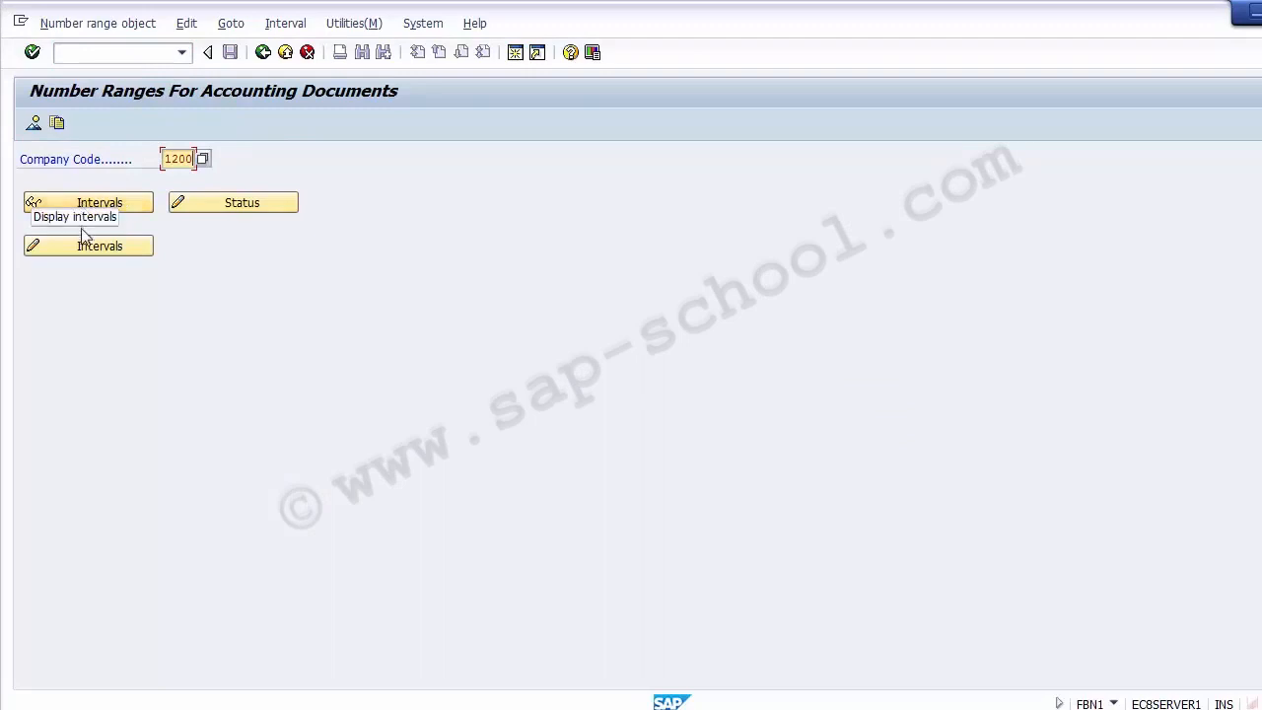
Start transaction OBA7 and open the details of document type KZ (Vendor payment).
left_click(93, 54)
type("/")
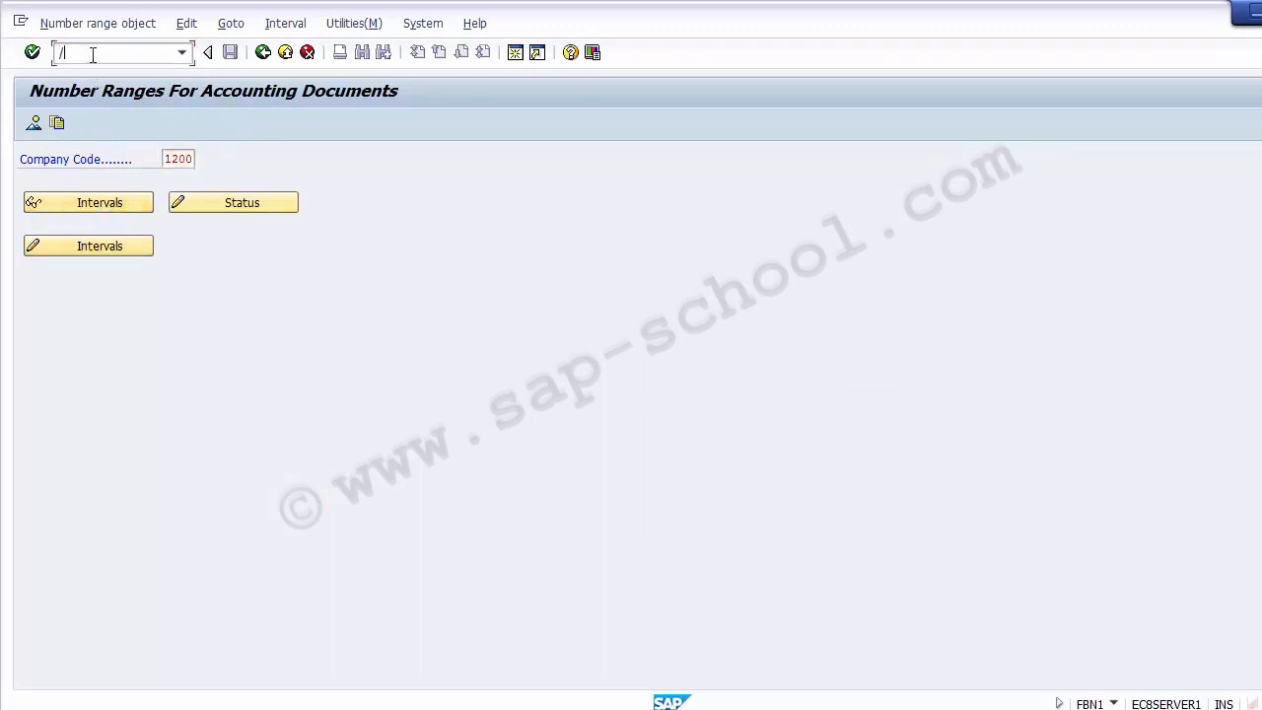
type("noba7")
key("Return")
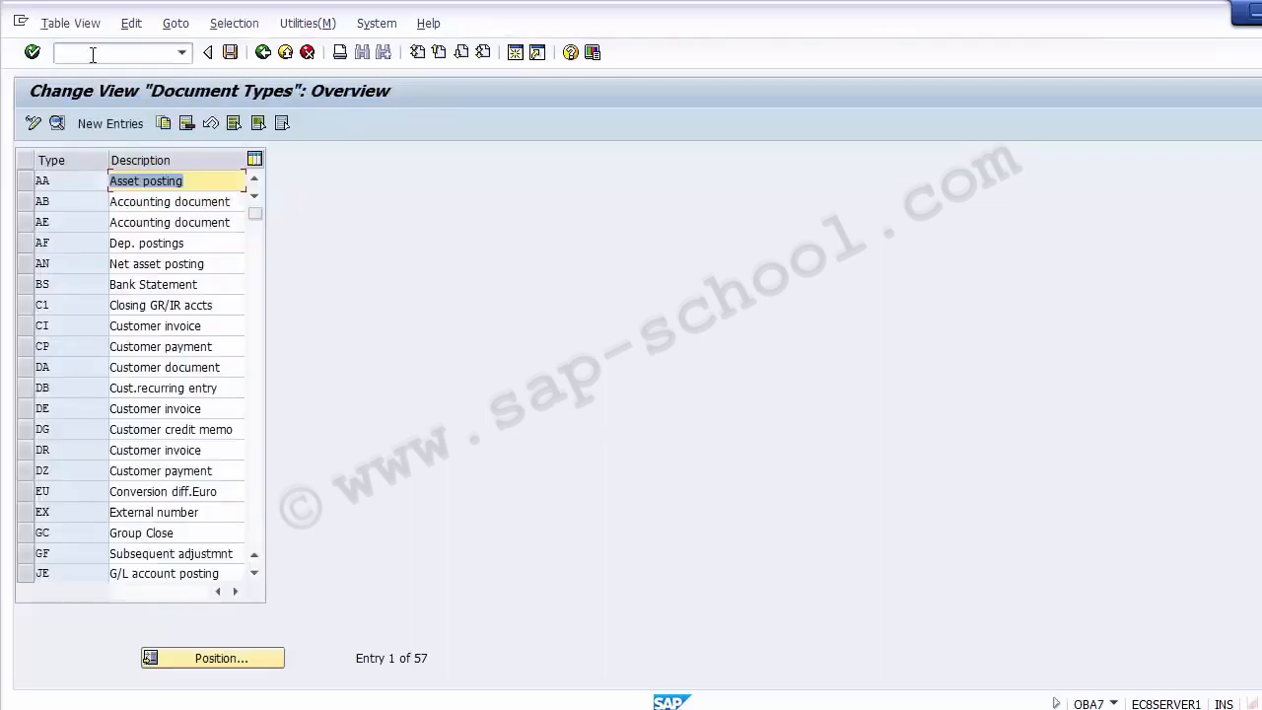
key("Page_Down")
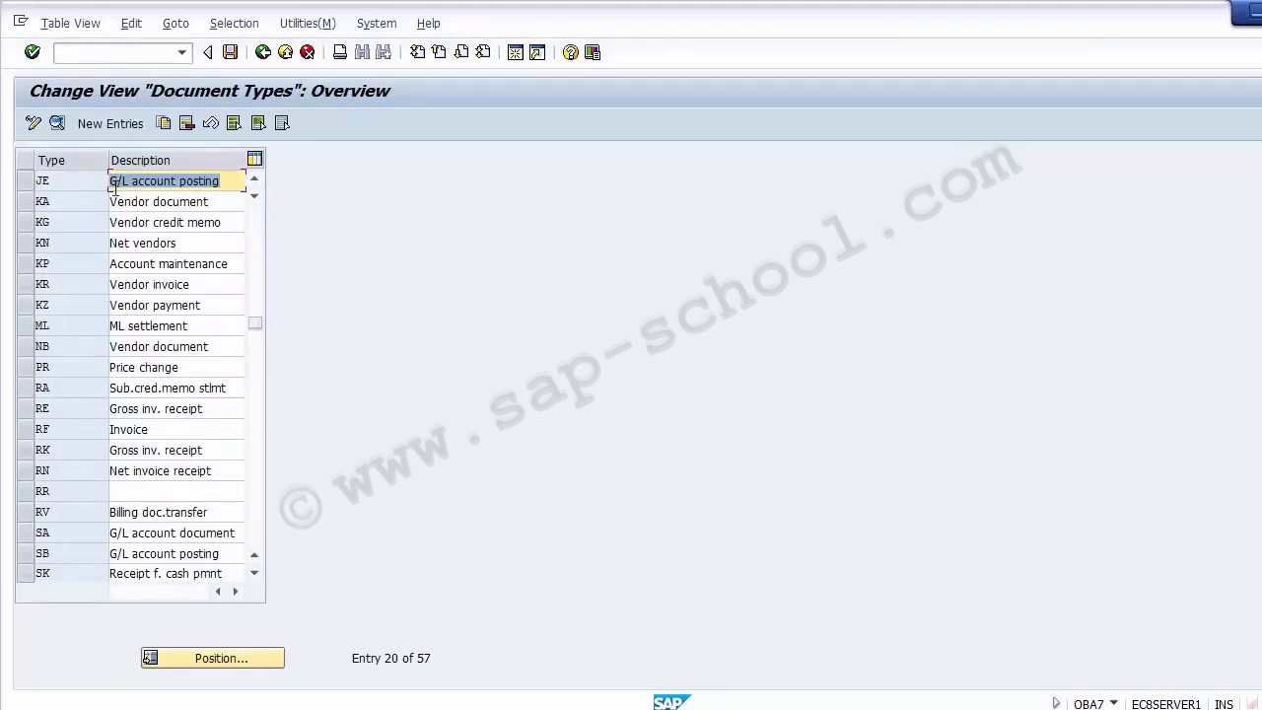
double_click(94, 307)
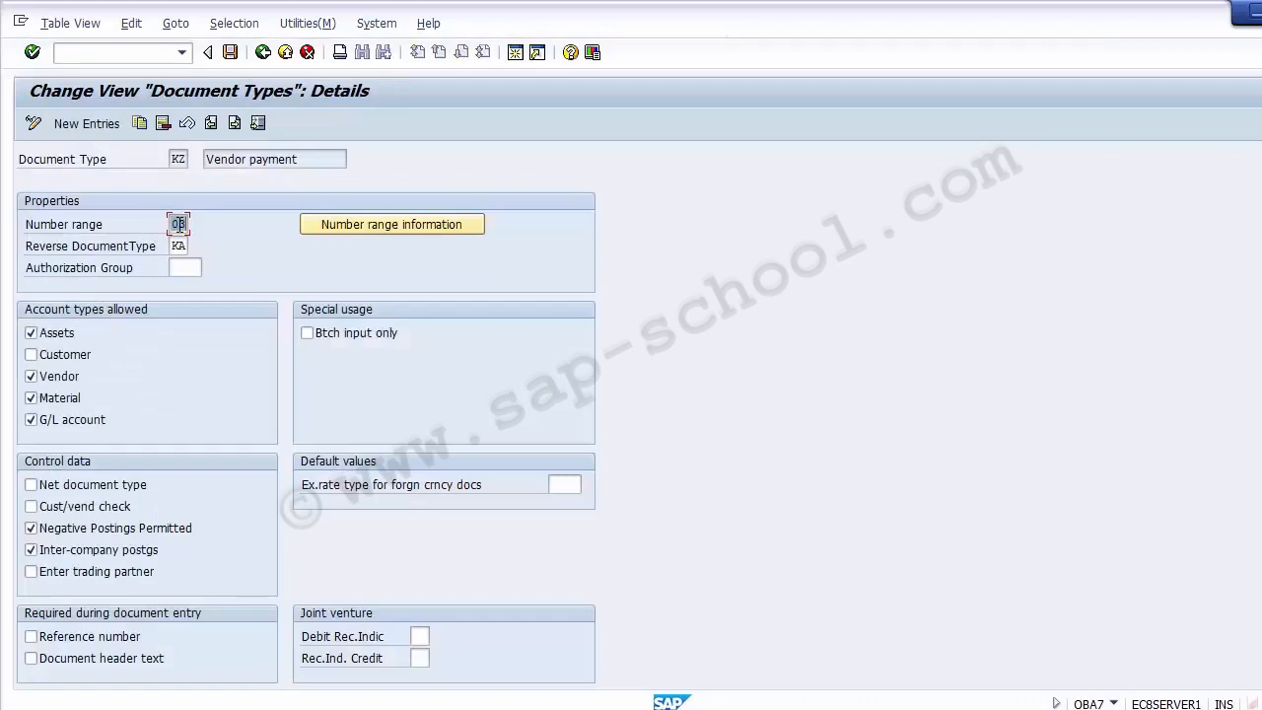
Set the number range of document type KZ to 18, save it in the FICO Configurations customizing request and leave the transaction.
key("F4")
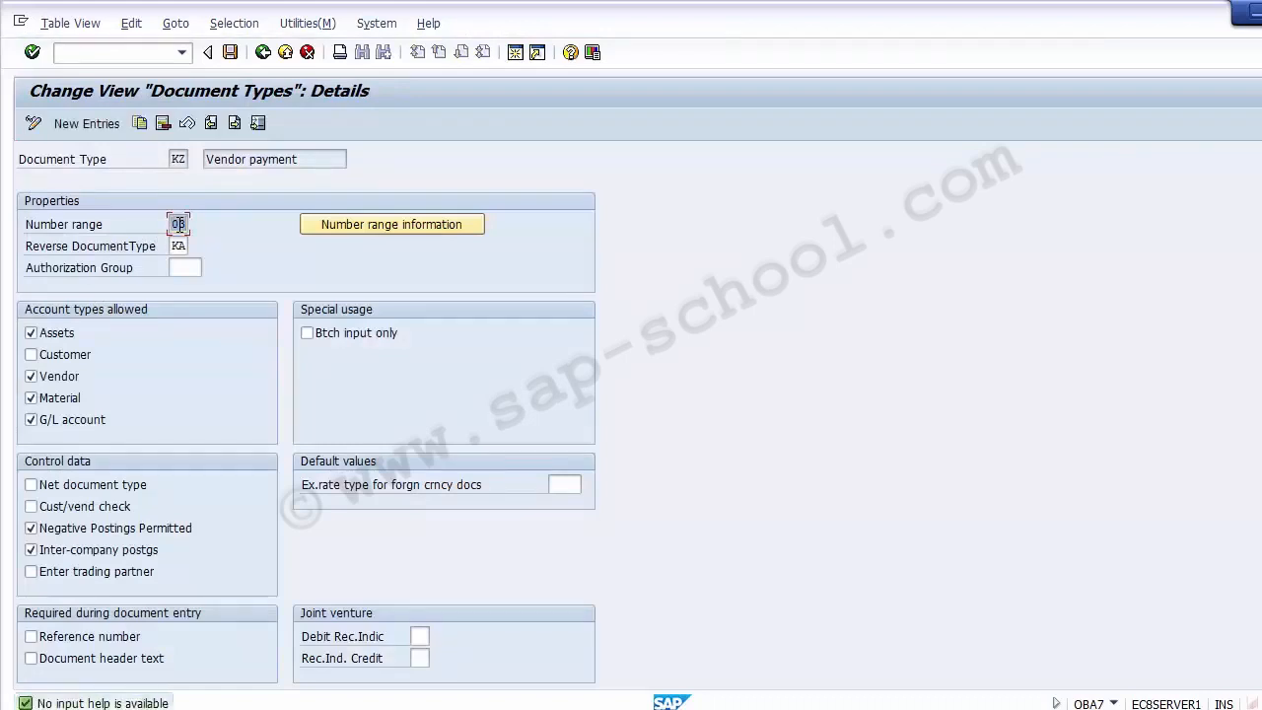
key("Delete")
type("18")
key("Return")
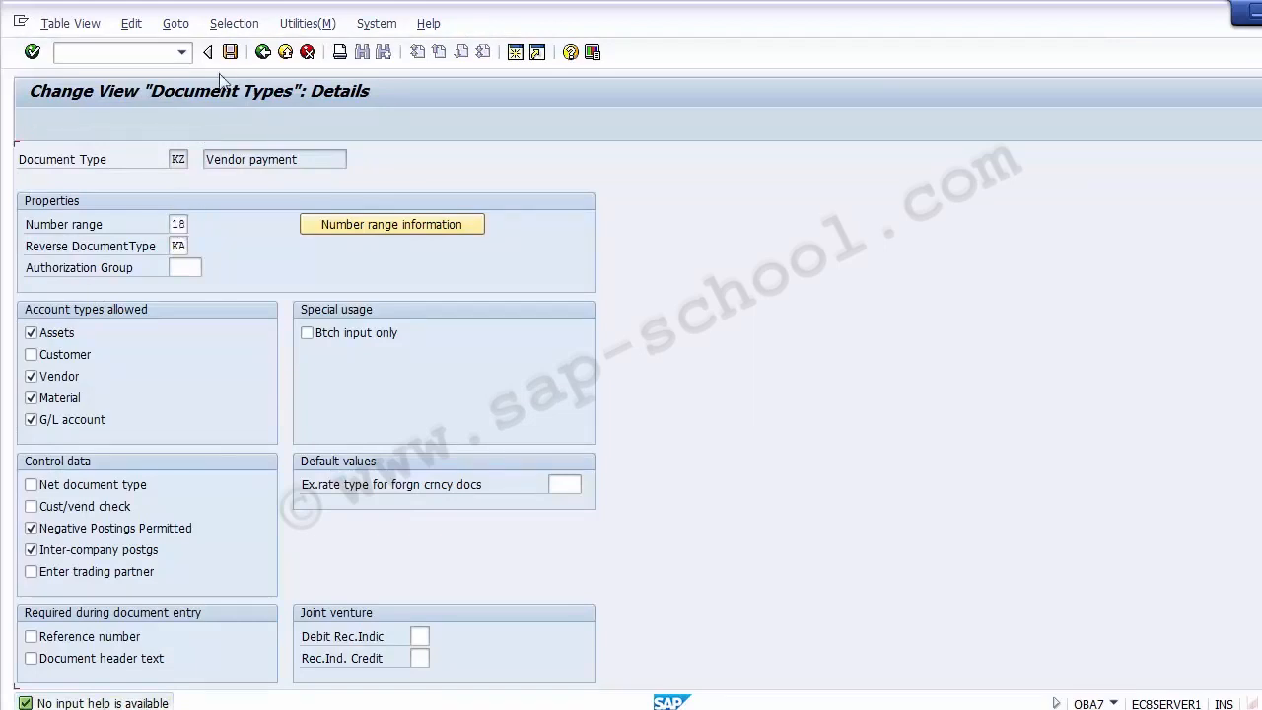
left_click(231, 52)
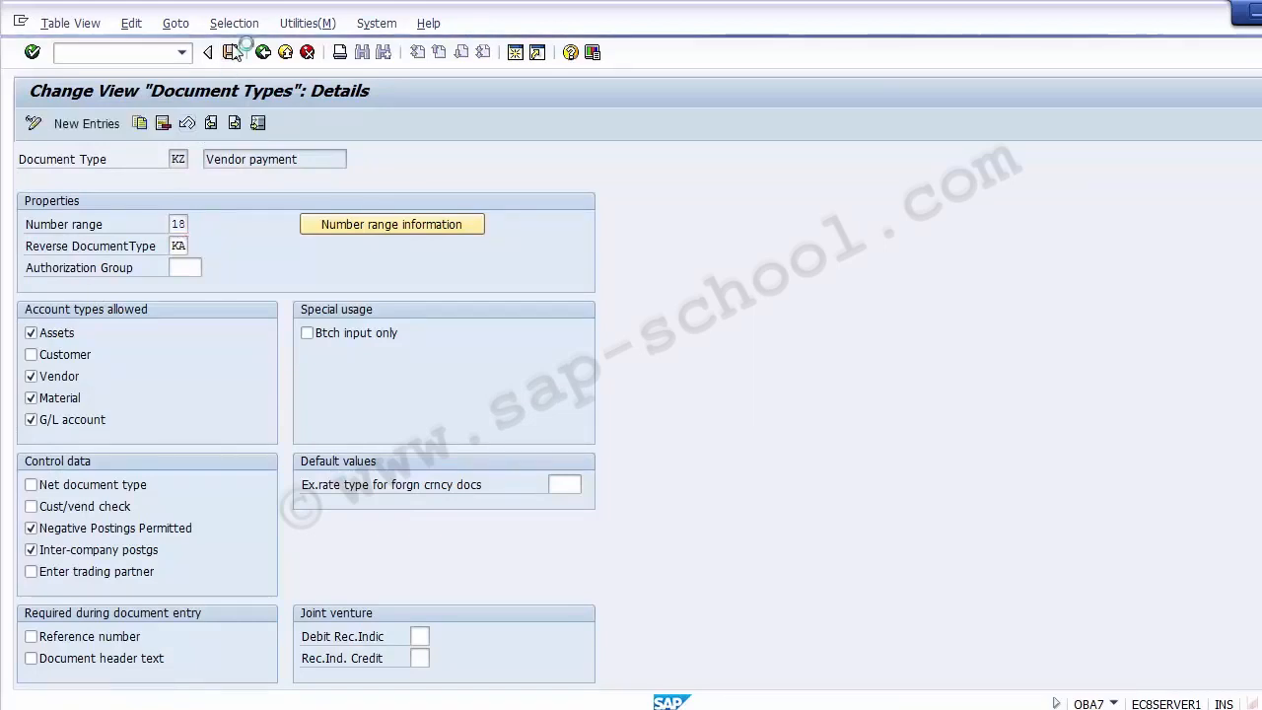
left_click(285, 53)
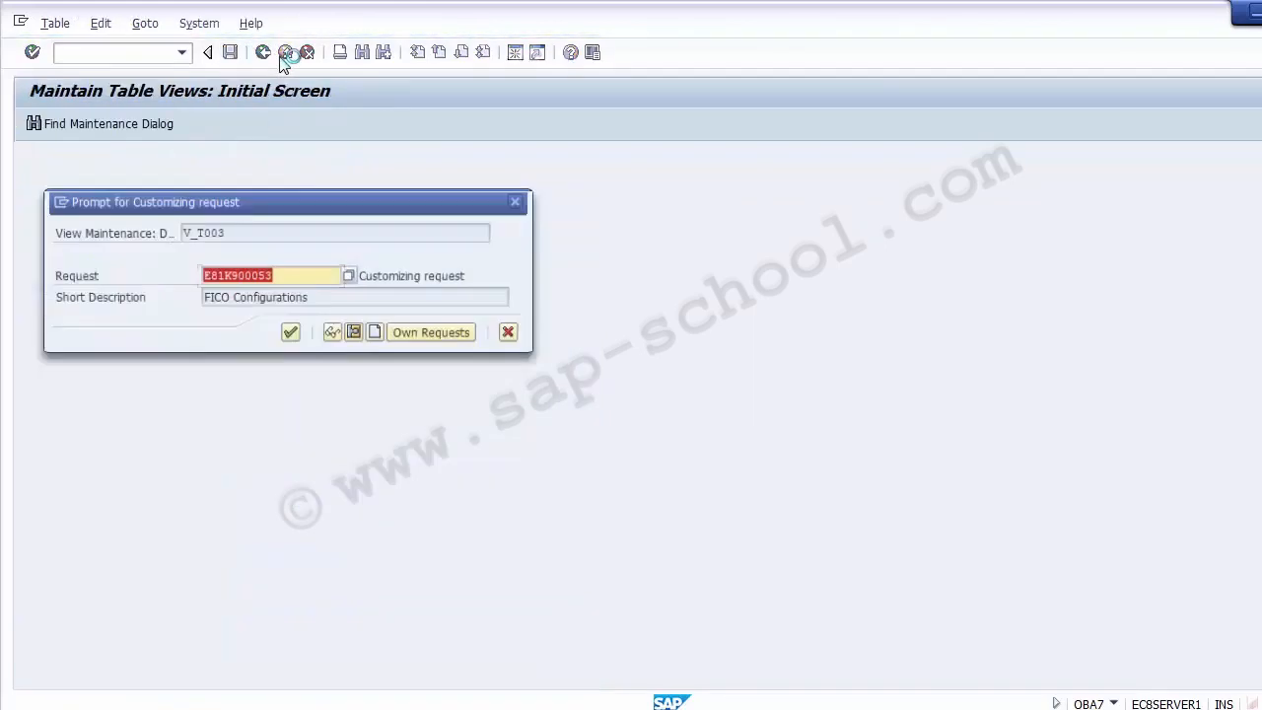
left_click(290, 335)
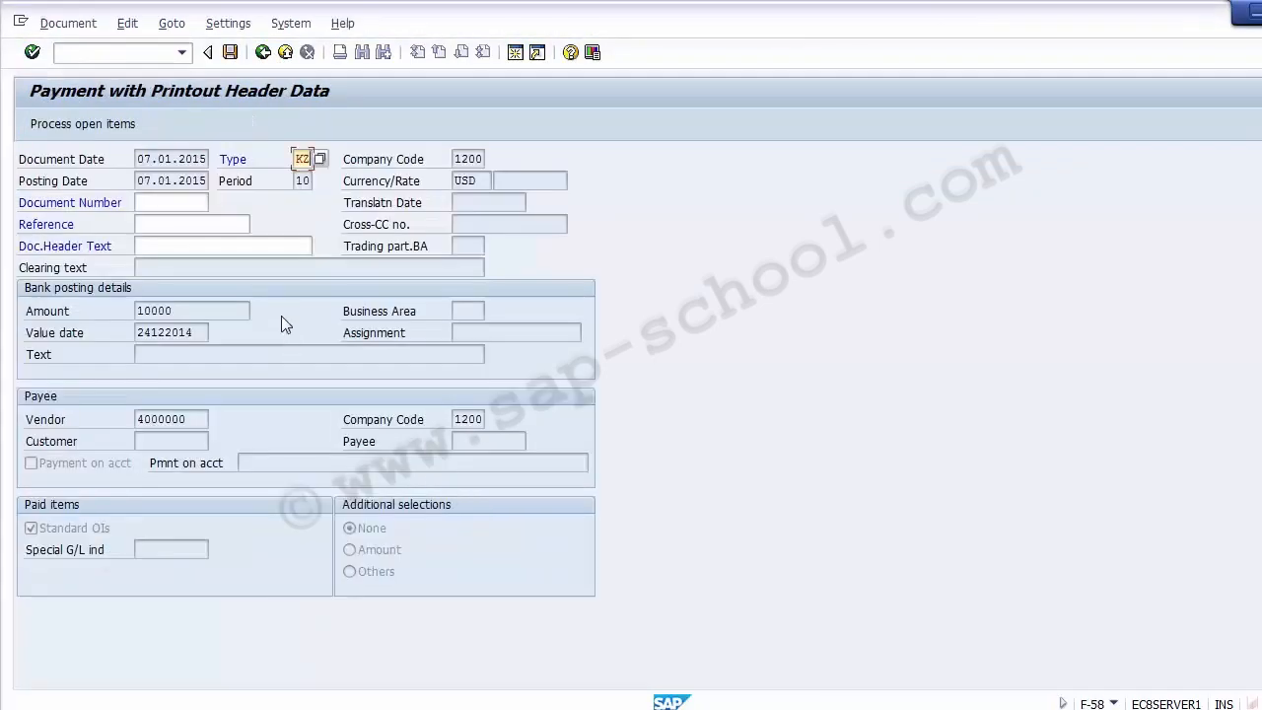
Restart the vendor payment in transaction F-58 and set the bank posting amount to 10000.
key("Return")
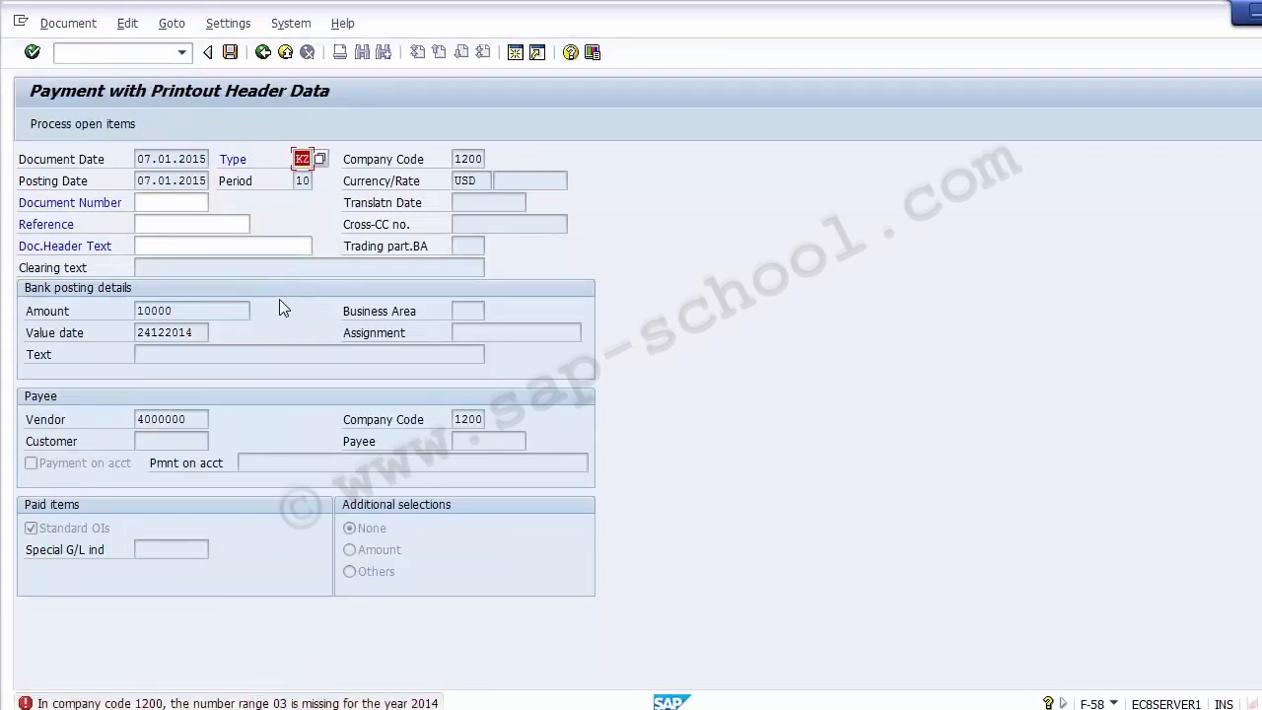
left_click(109, 53)
type("/nf-58")
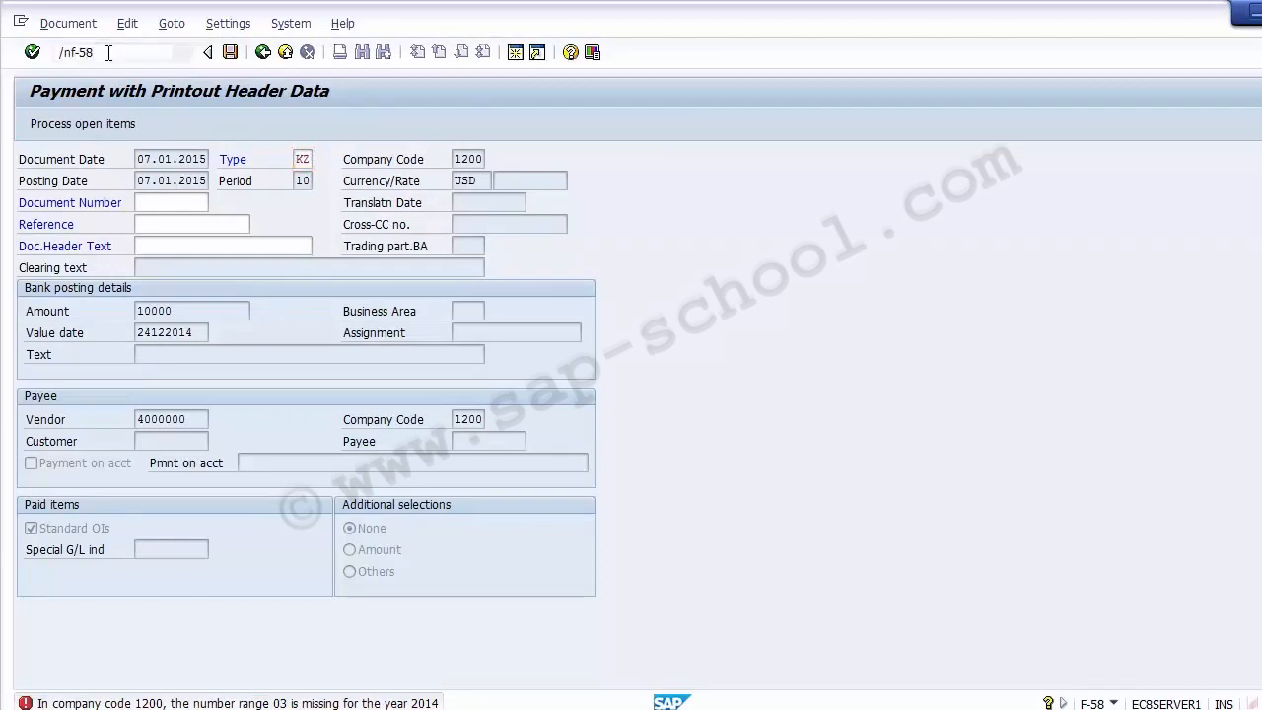
key("Return")
key("Down")
key("Down")
key("Down")
key("Down")
key("Down")
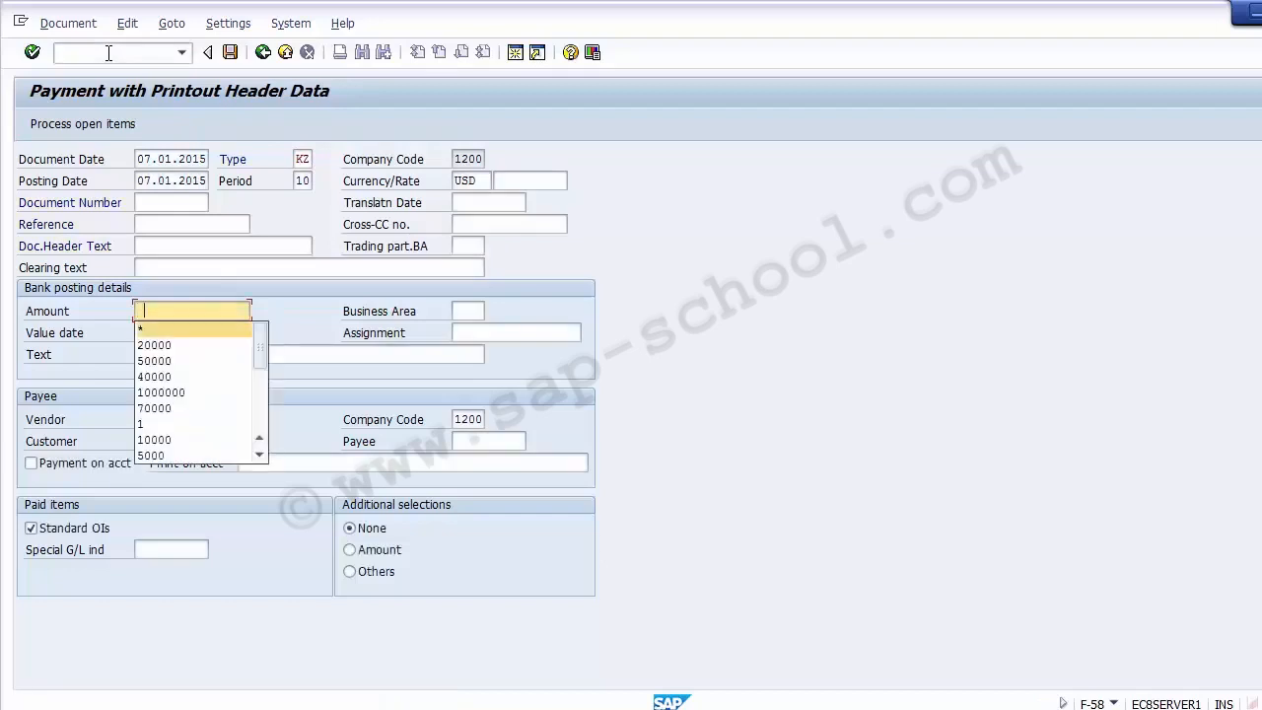
key("Up")
key("Up")
key("Up")
key("Up")
key("Up")
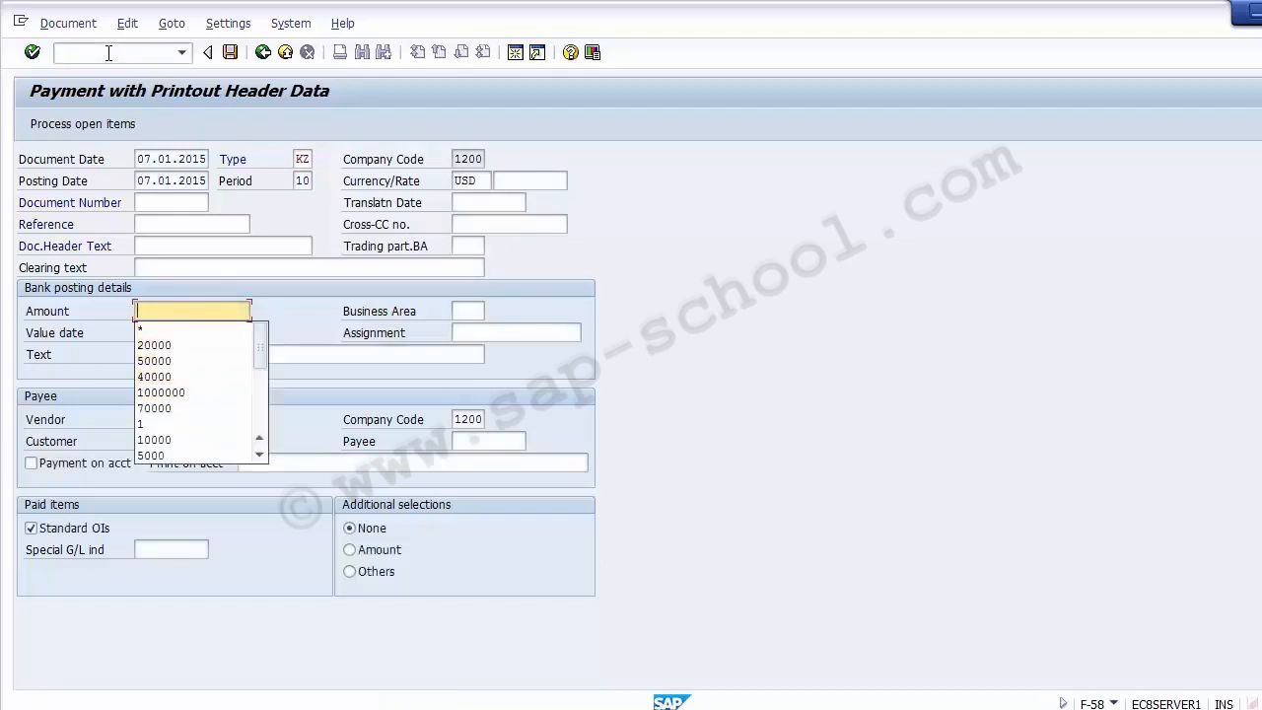
type("100")
key("Down")
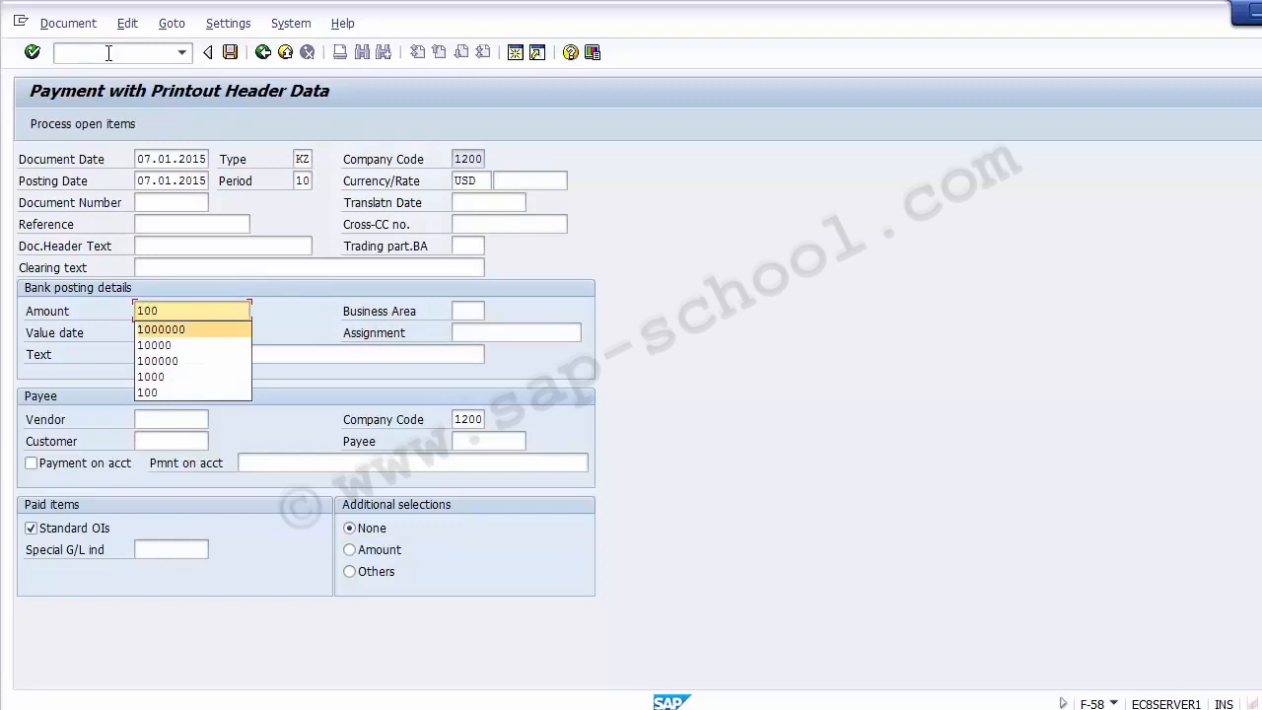
key("Down")
key("Return")
Set the value date of the bank posting to 24122014.
key("Tab")
key("Tab")
key("BackSpace")
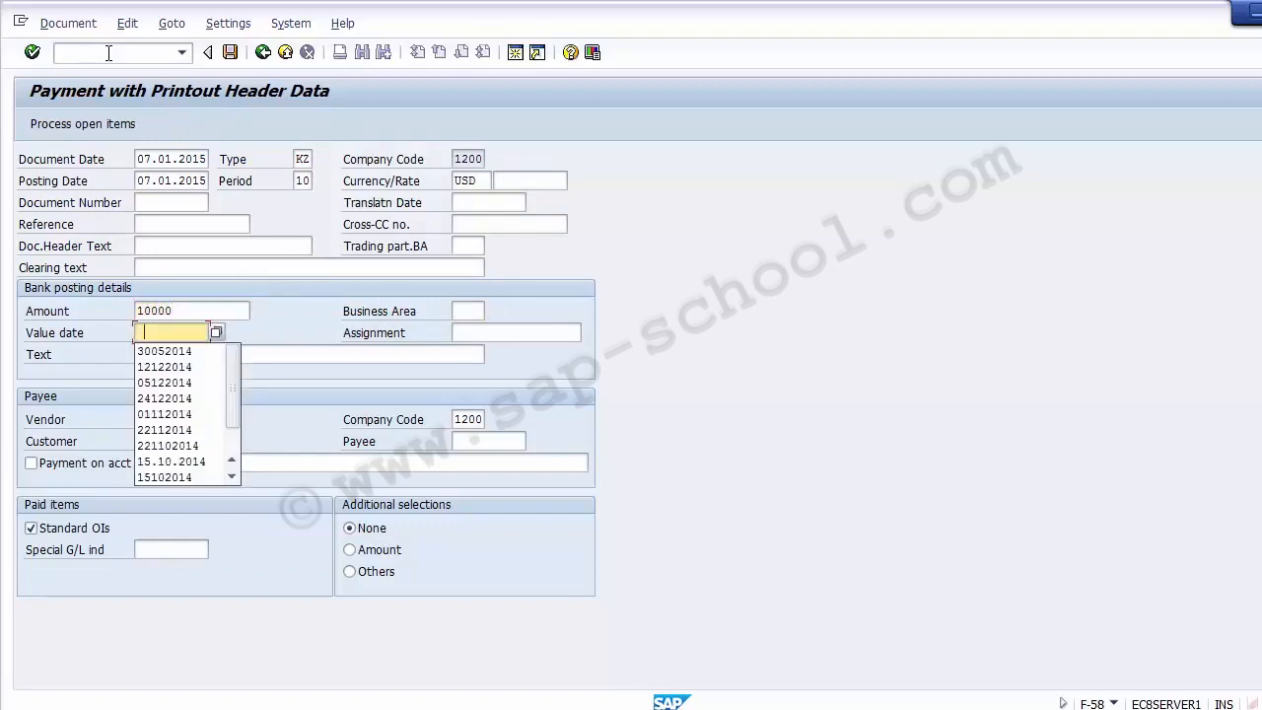
key("Down")
key("Down")
key("Return")
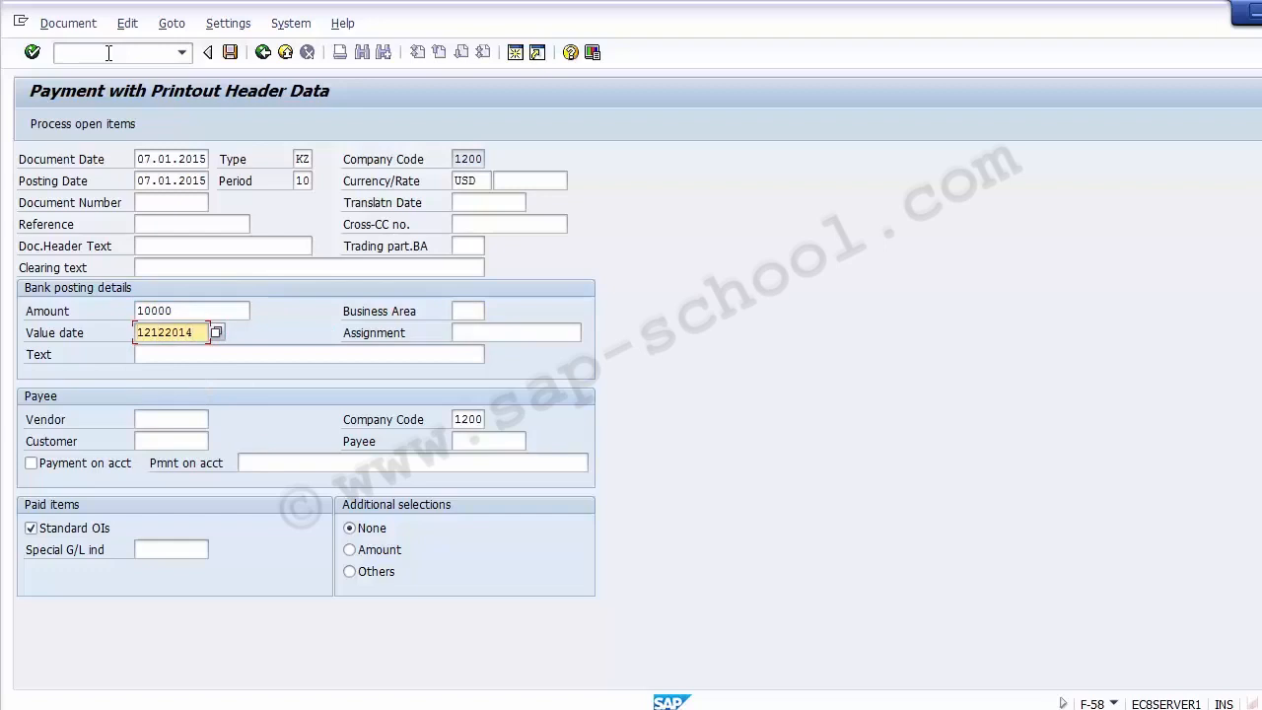
type("24")
key("Delete")
key("Delete")
key("Tab")
key("Tab")
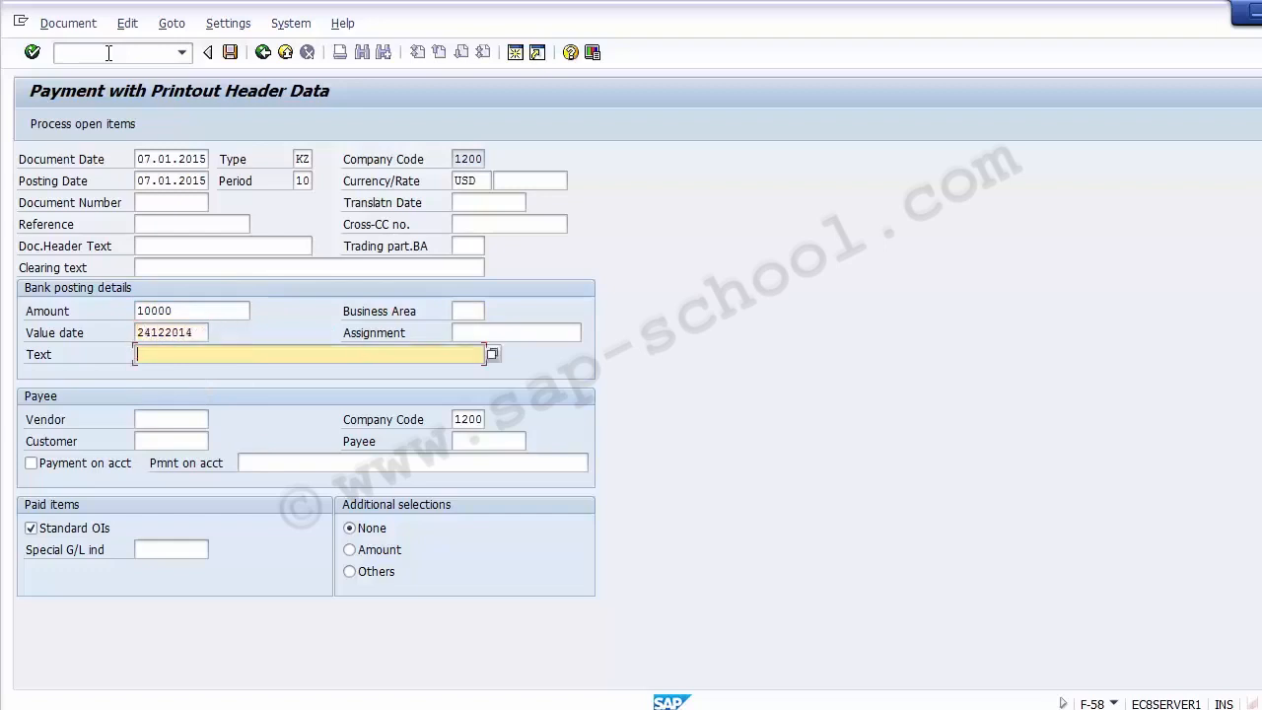
Choose vendor TCS as the payee and process its open items.
key("Tab")
key("Tab")
key("Tab")
key("shift+Tab")
key("shift+Tab")
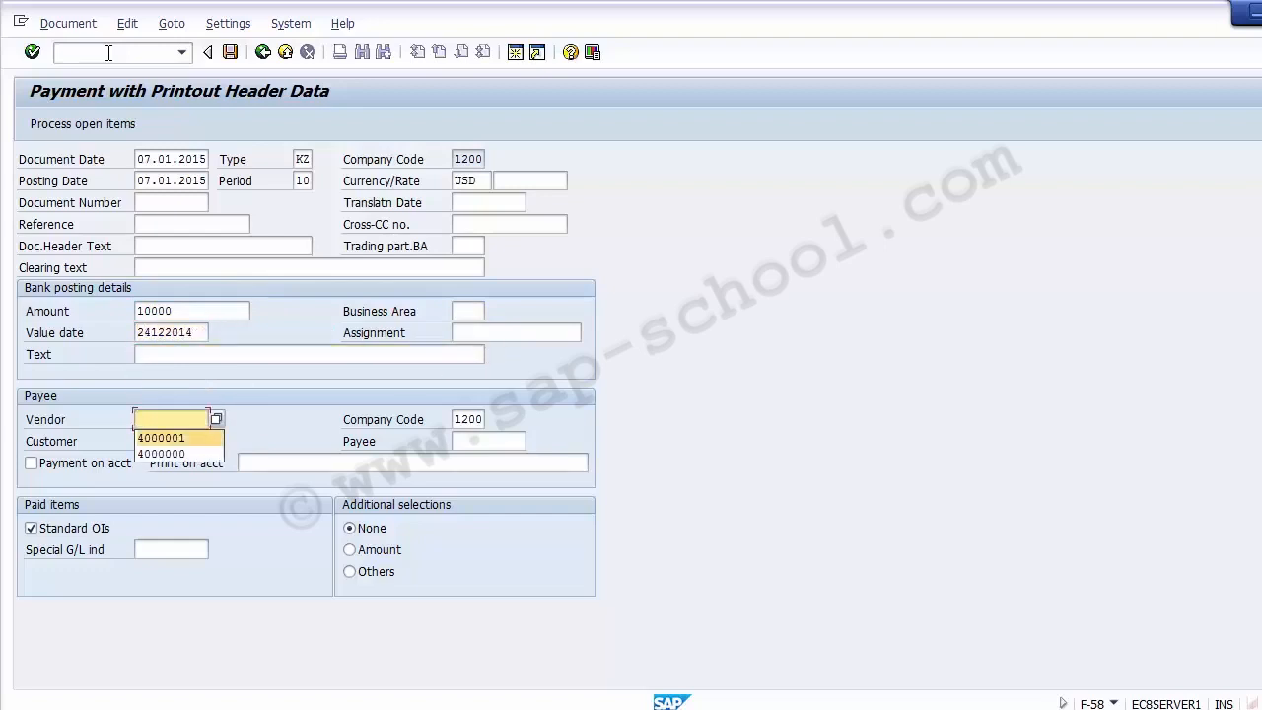
key("Down")
key("Return")
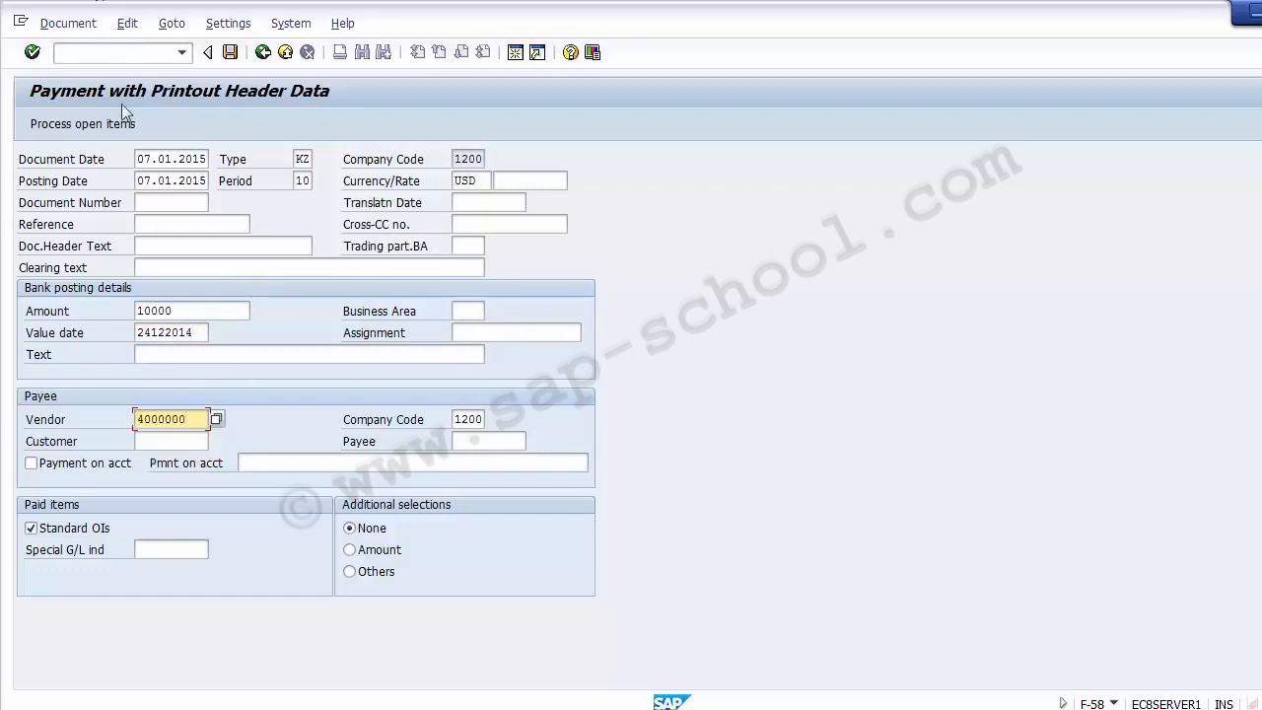
left_click(96, 131)
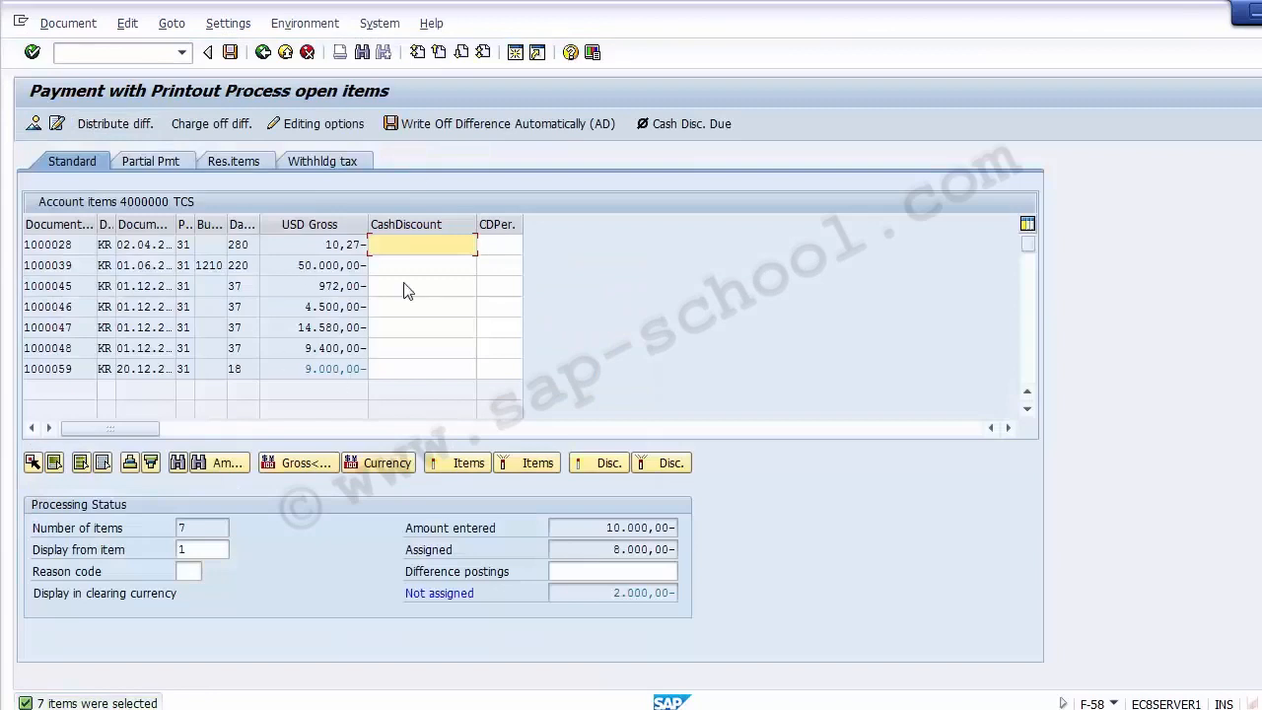
Assign only the open item of 9.000,00 USD to the payment.
left_click(335, 373)
double_click(335, 375)
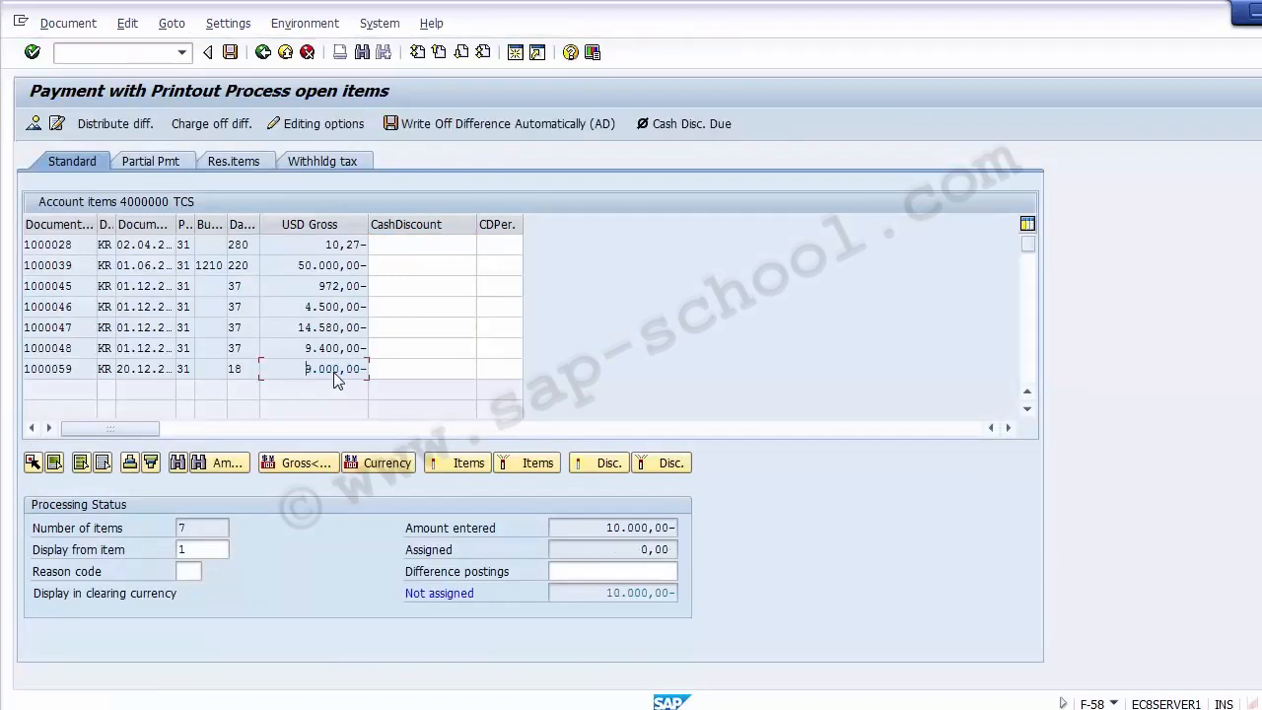
double_click(335, 375)
Replace the amount of the CITIBANK Outgoing line item with * to recalculate it, and return to the open items.
left_click(35, 124)
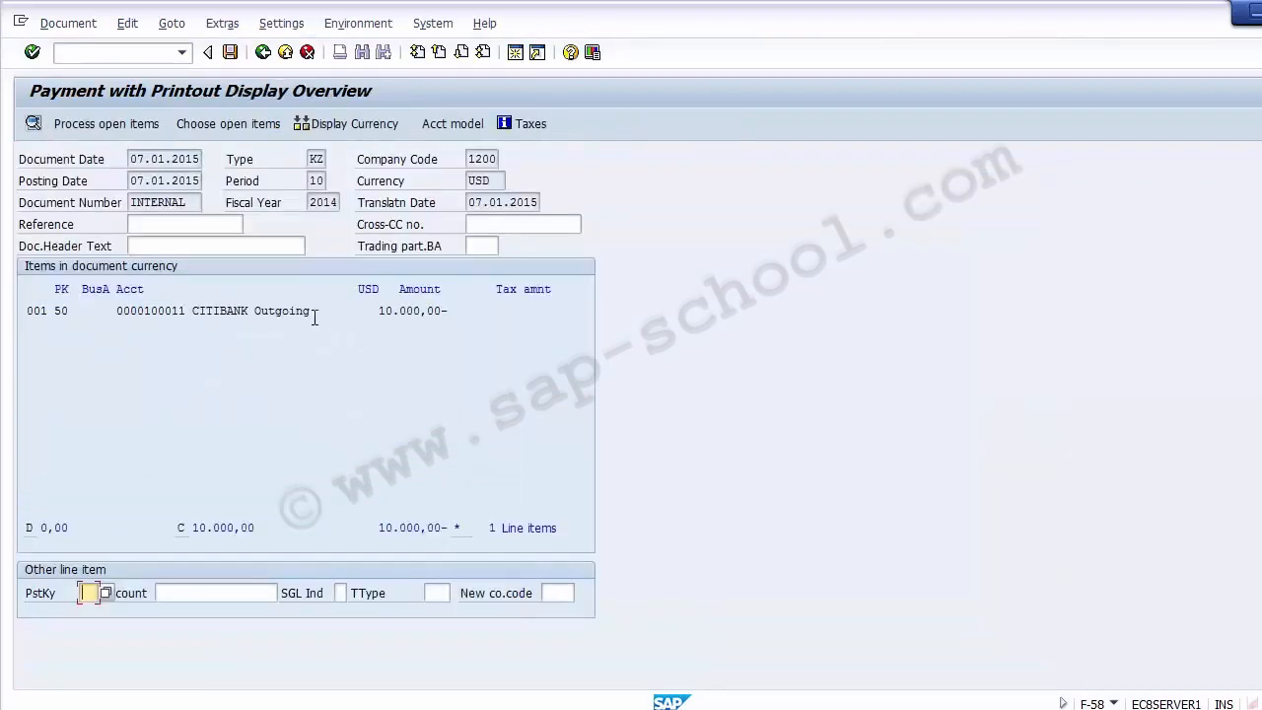
double_click(296, 317)
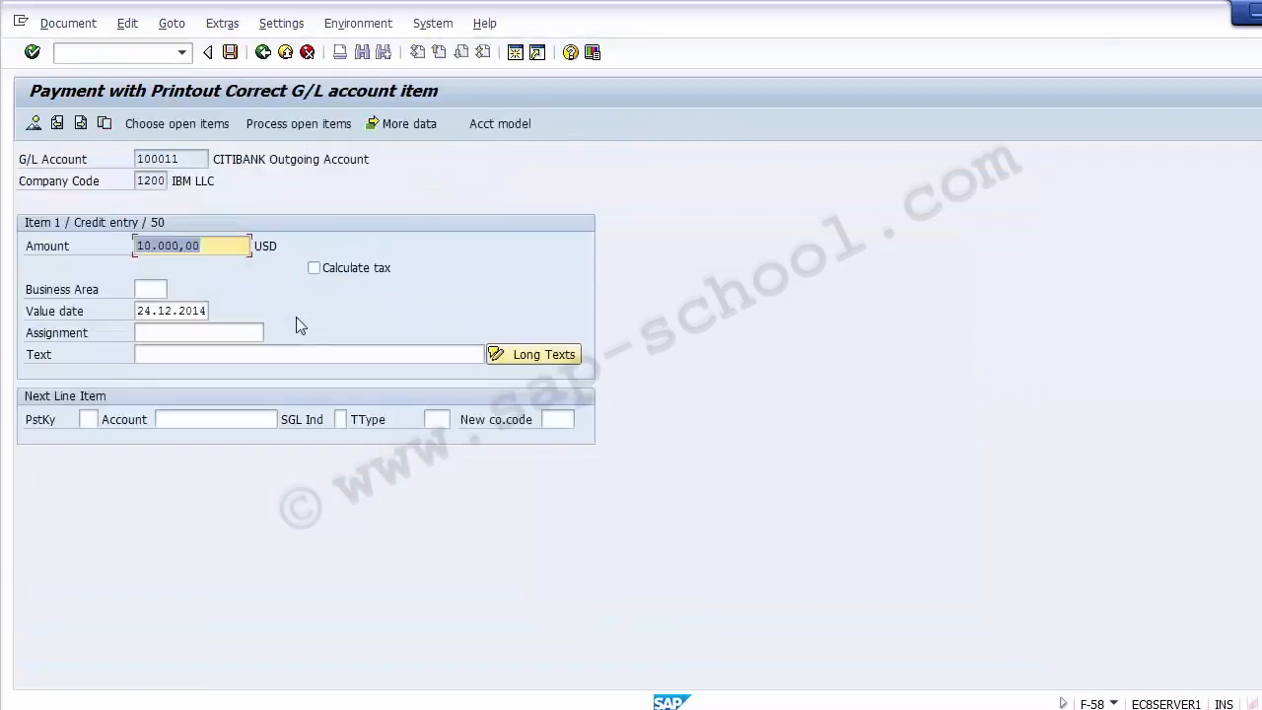
type("*")
key("Return")
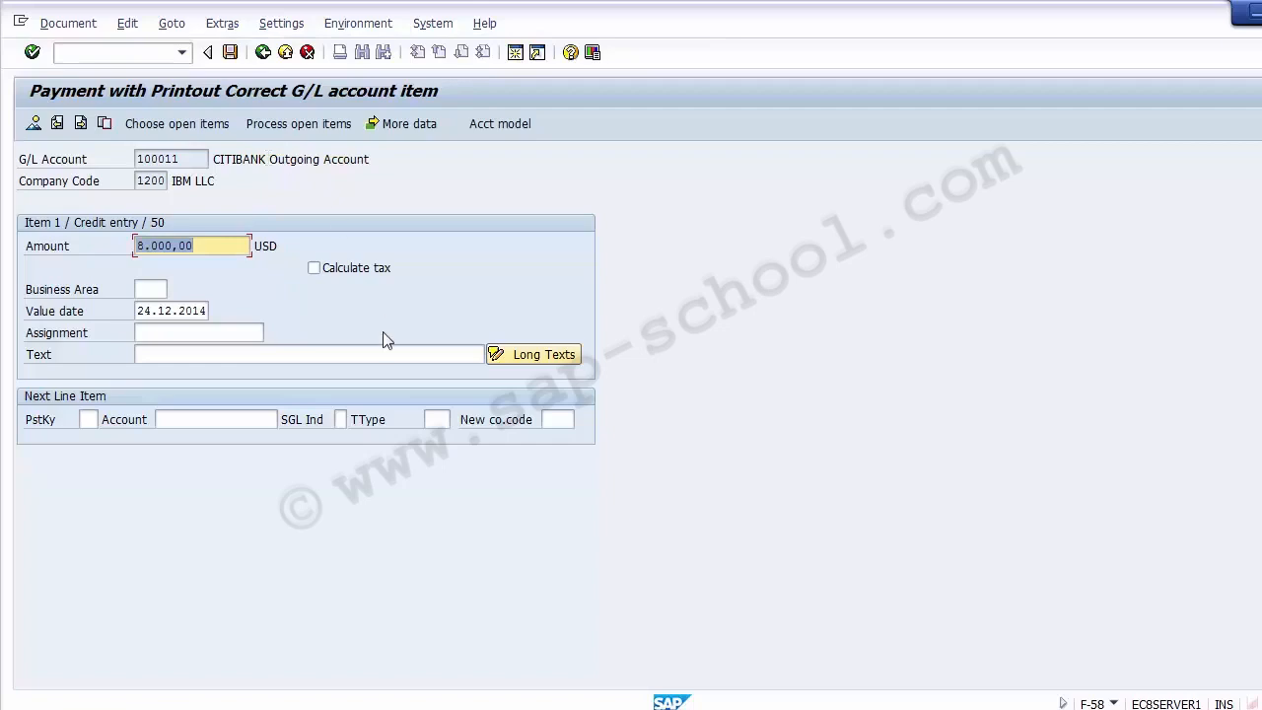
left_click(277, 131)
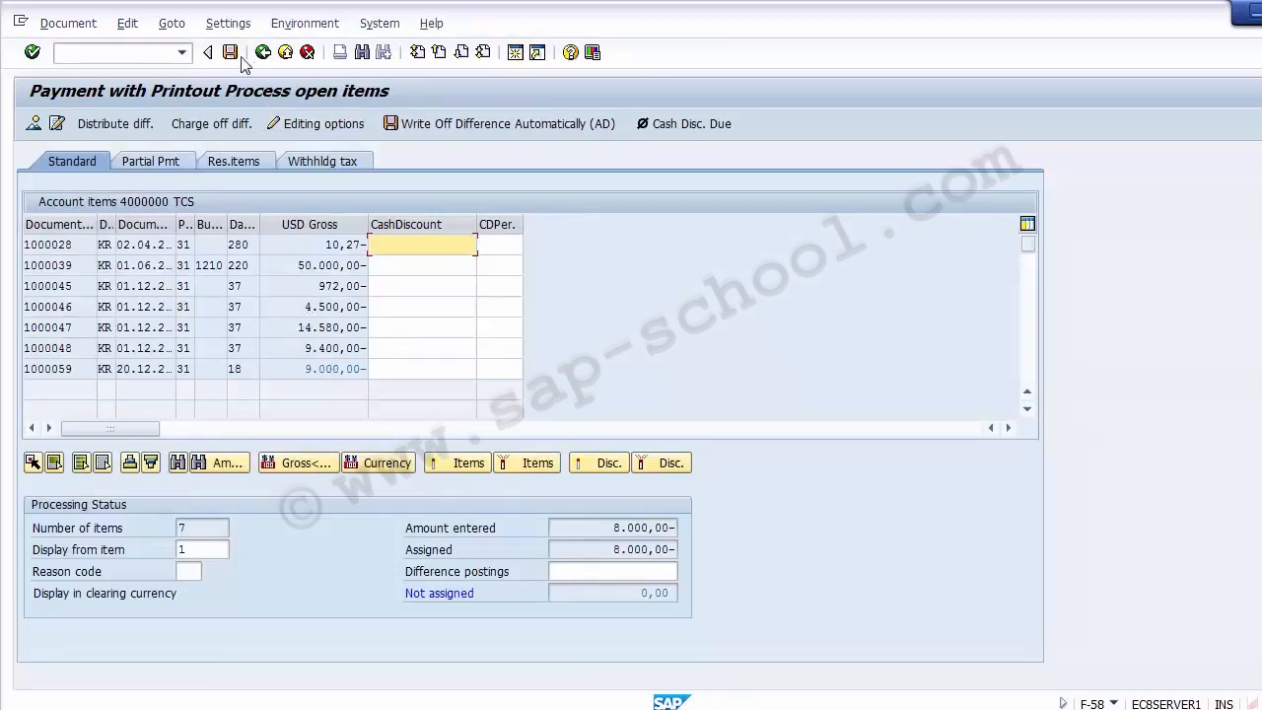
Simulate the vendor payment document, post it and close the posting information.
left_click(65, 24)
left_click(80, 70)
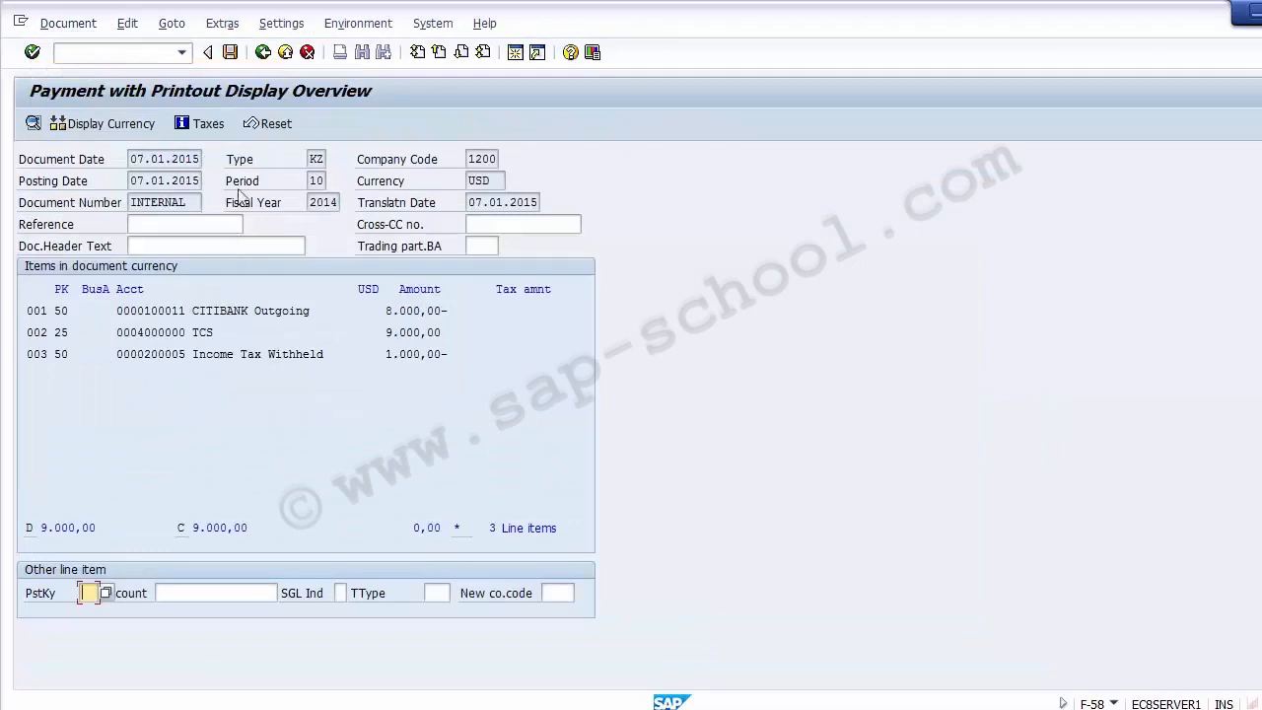
left_click(231, 54)
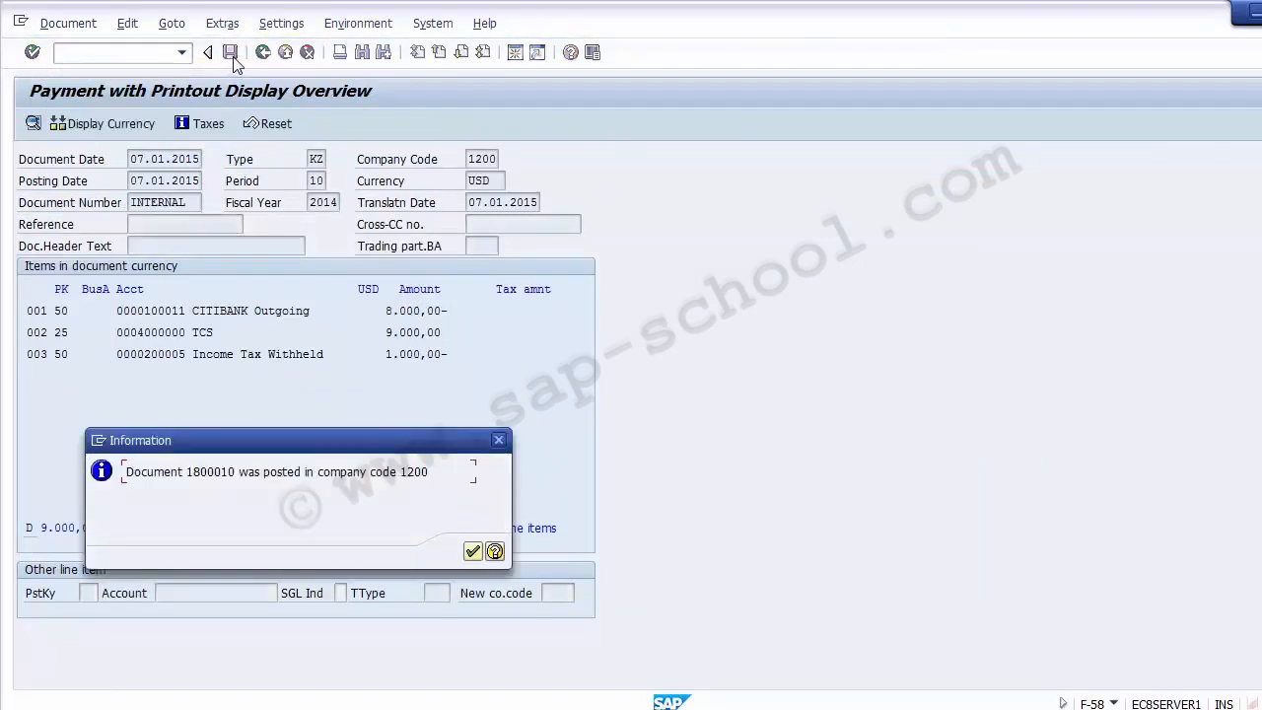
left_click(472, 552)
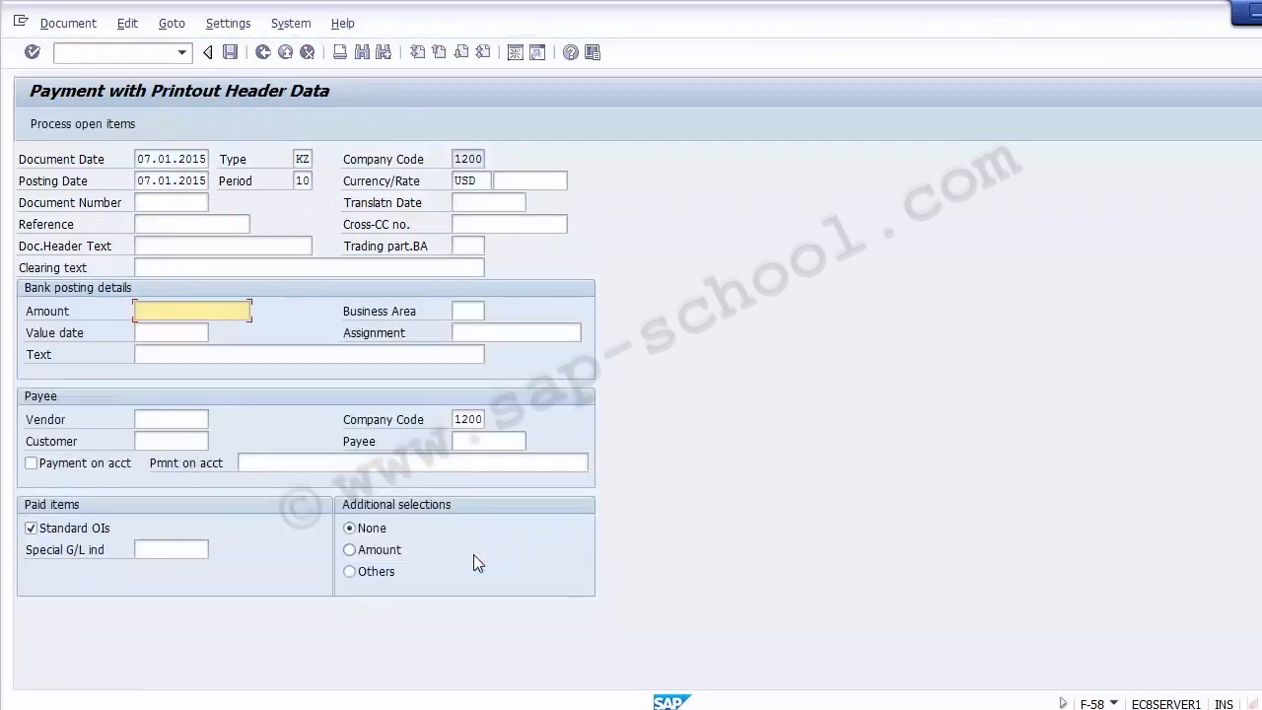
Display the posted payment document, check its Cost Center and Profit Center columns, and leave the transaction.
left_click(93, 24)
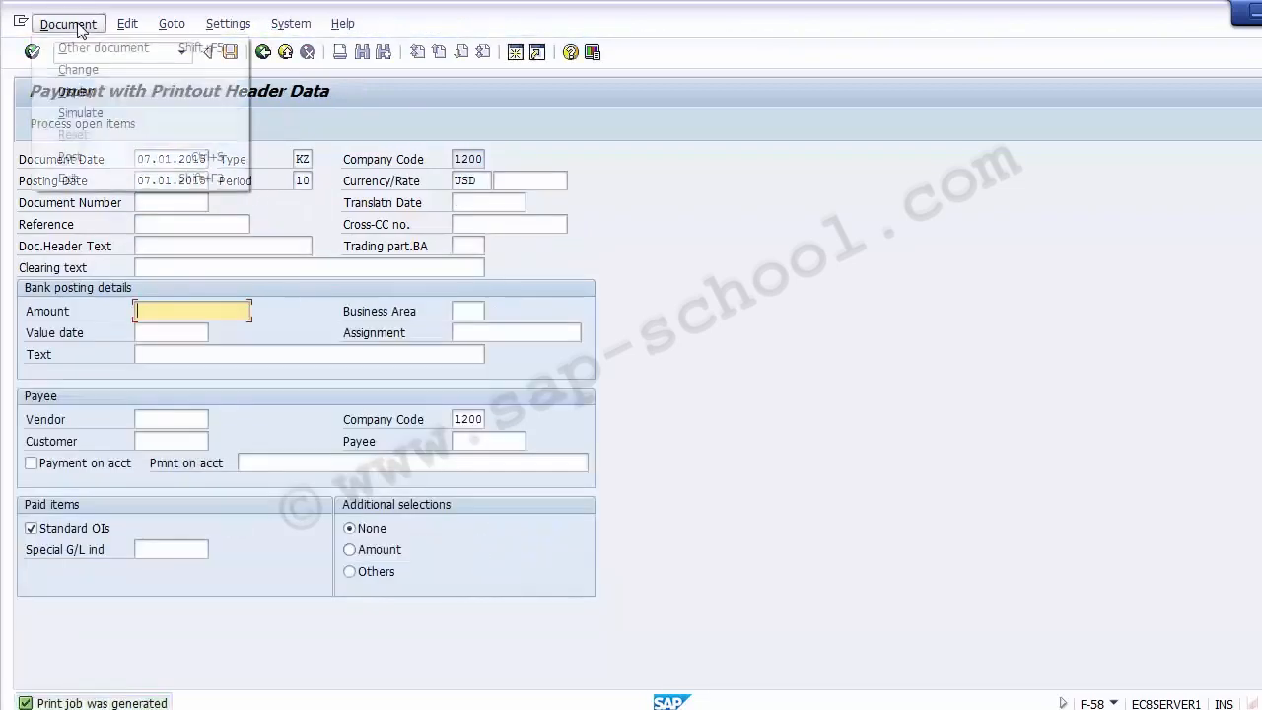
left_click(94, 87)
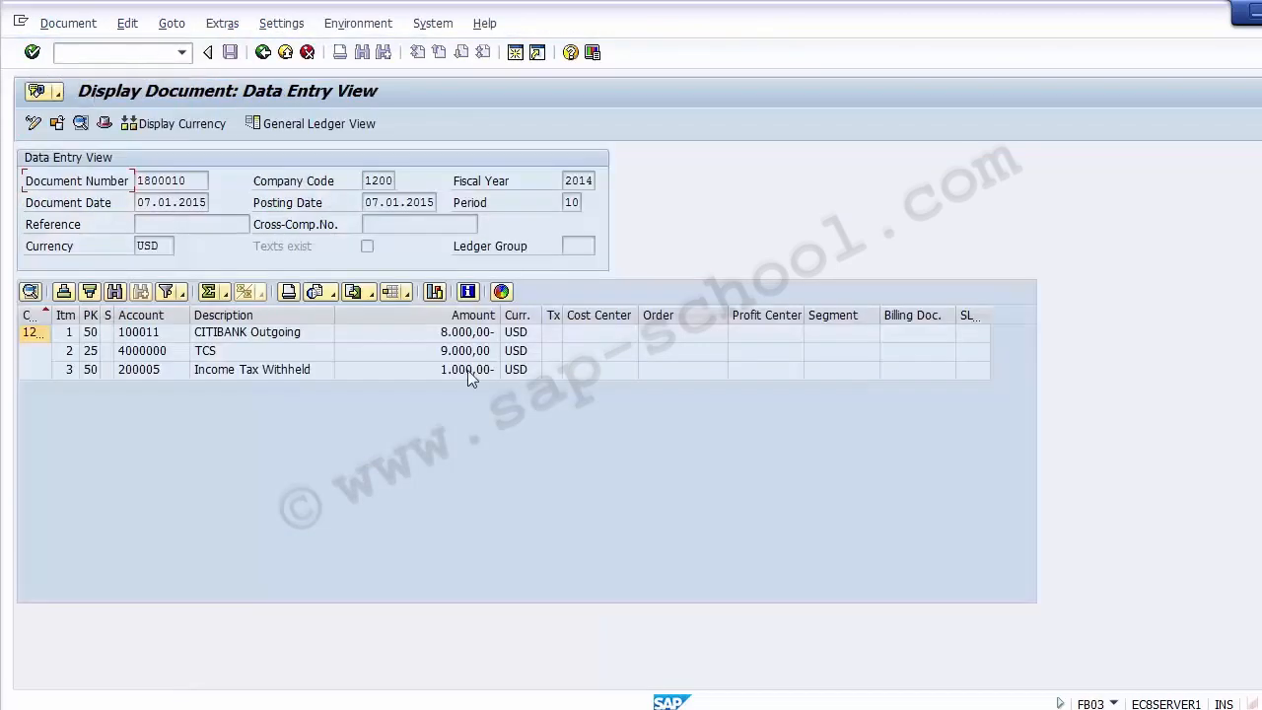
left_click(589, 349)
left_click(589, 335)
left_click(595, 366)
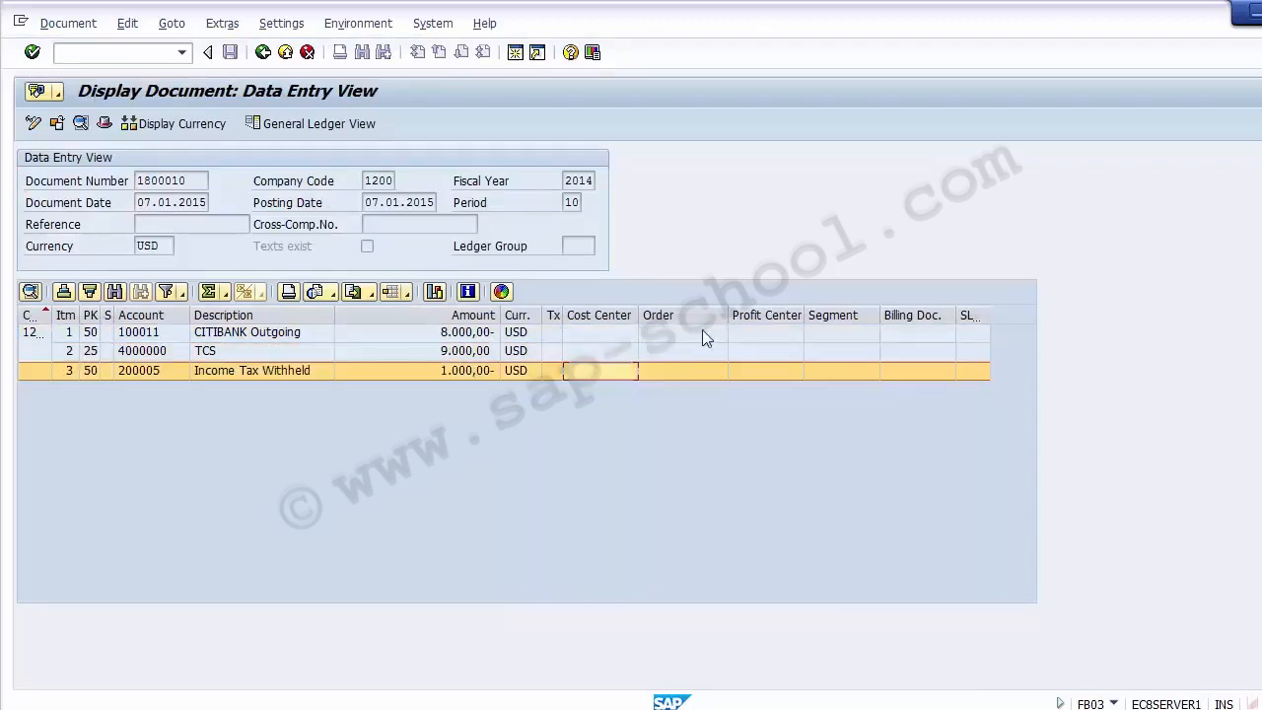
left_click(751, 336)
left_click(750, 351)
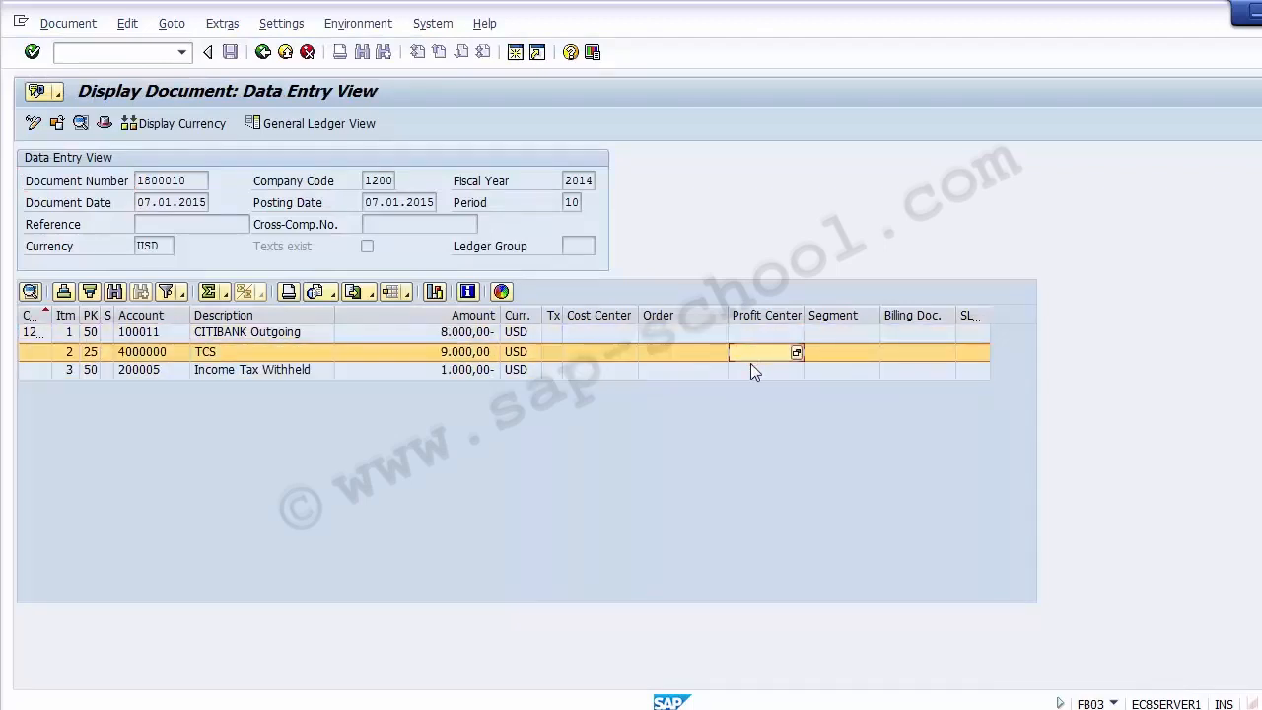
left_click(153, 55)
type("/n")
key("Return")
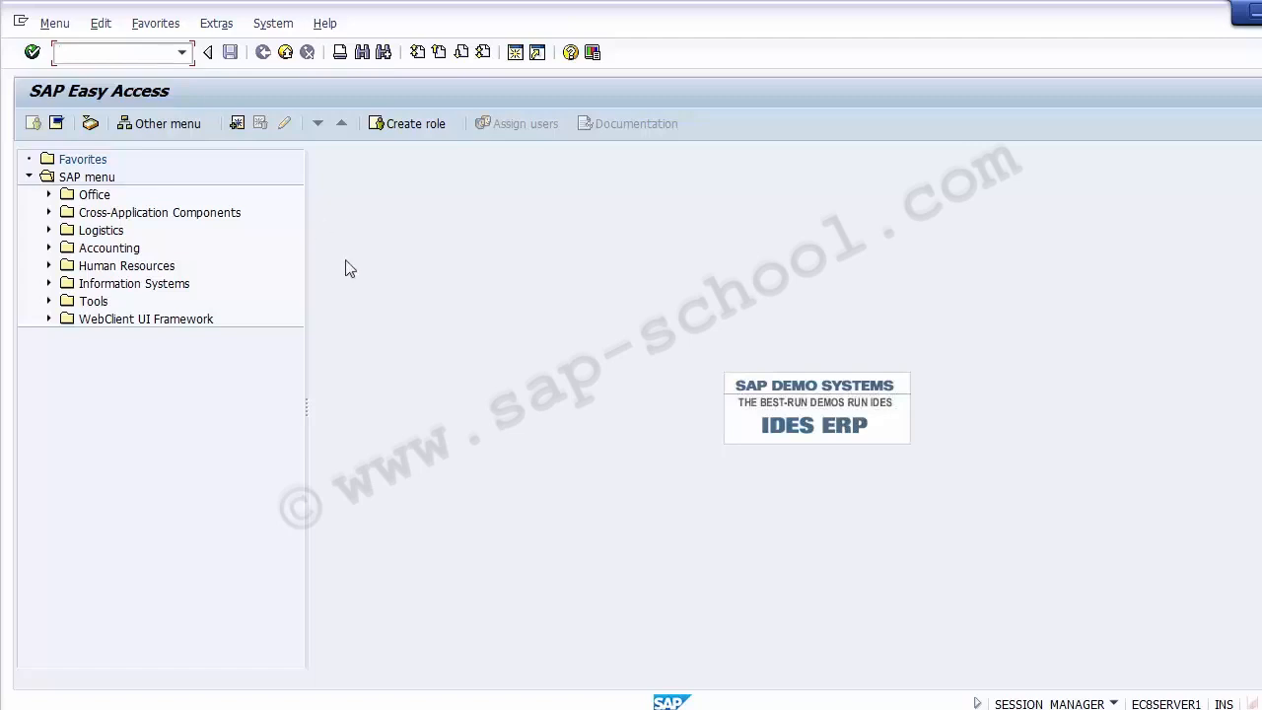
Switch to the G/L account session, check the field status group of the Purchase Account, and leave the account display.
left_click(557, 709)
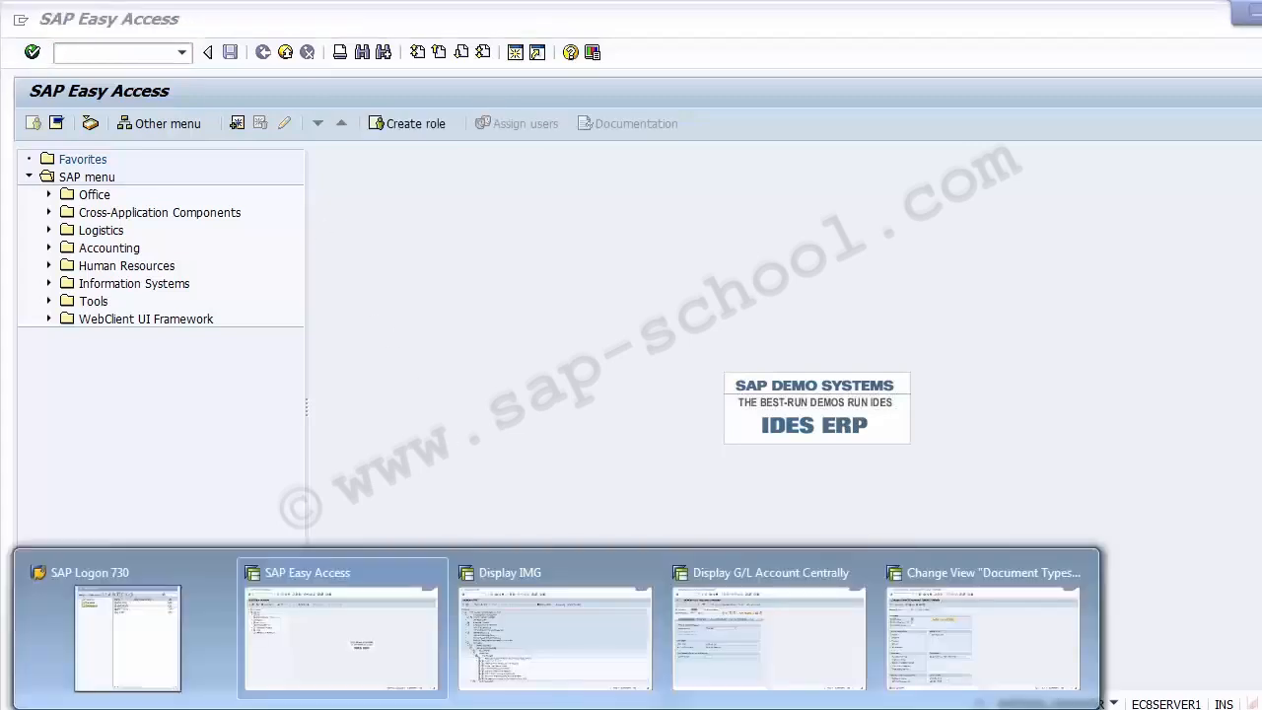
left_click(756, 653)
left_click(294, 228)
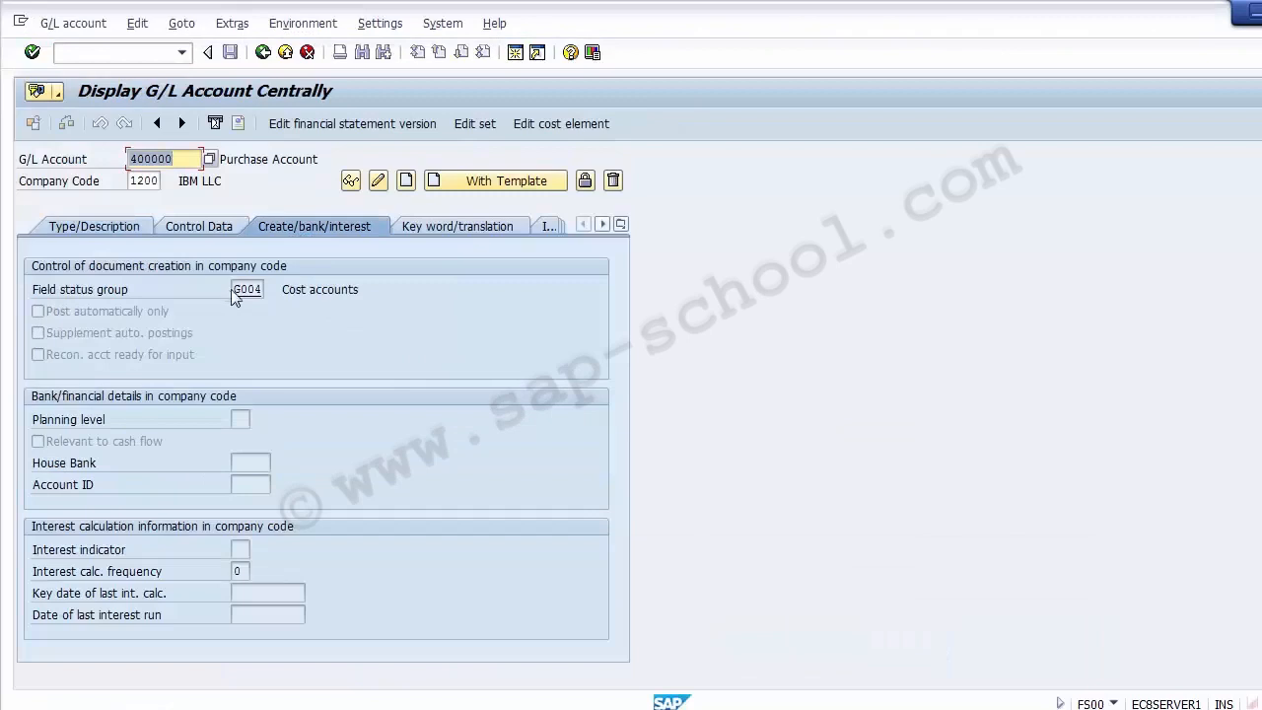
left_click(246, 289)
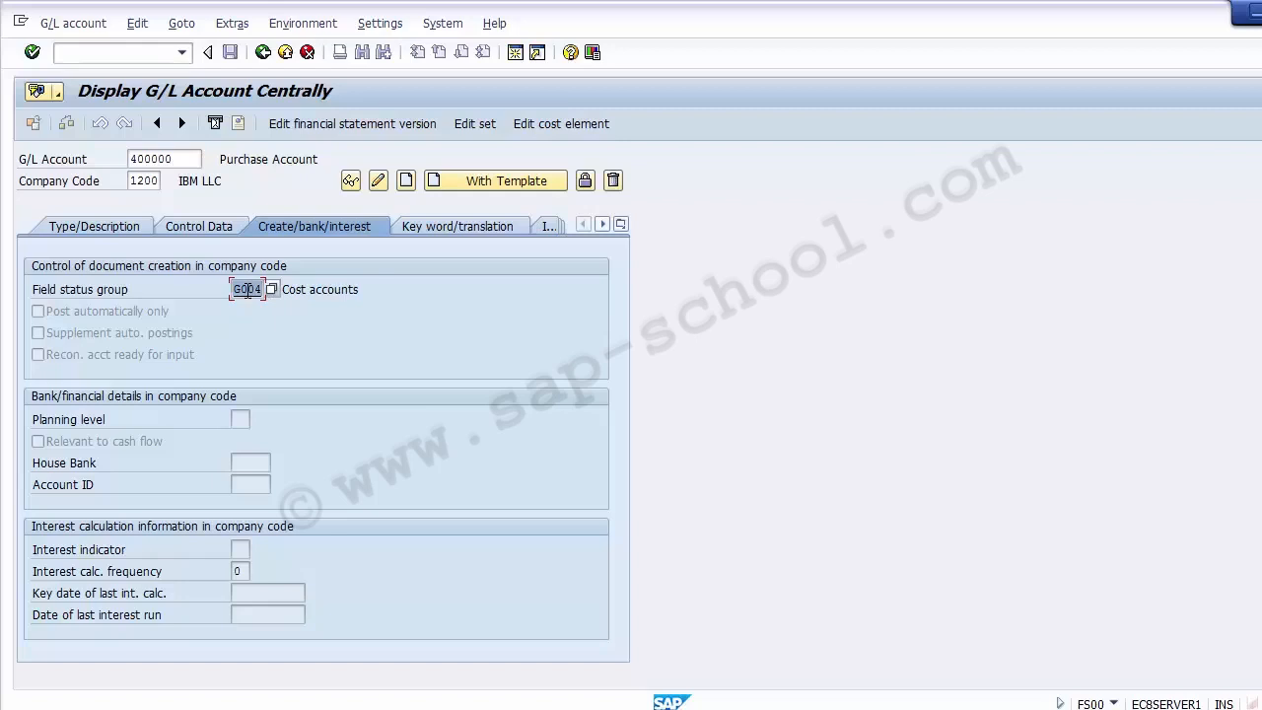
left_click(92, 56)
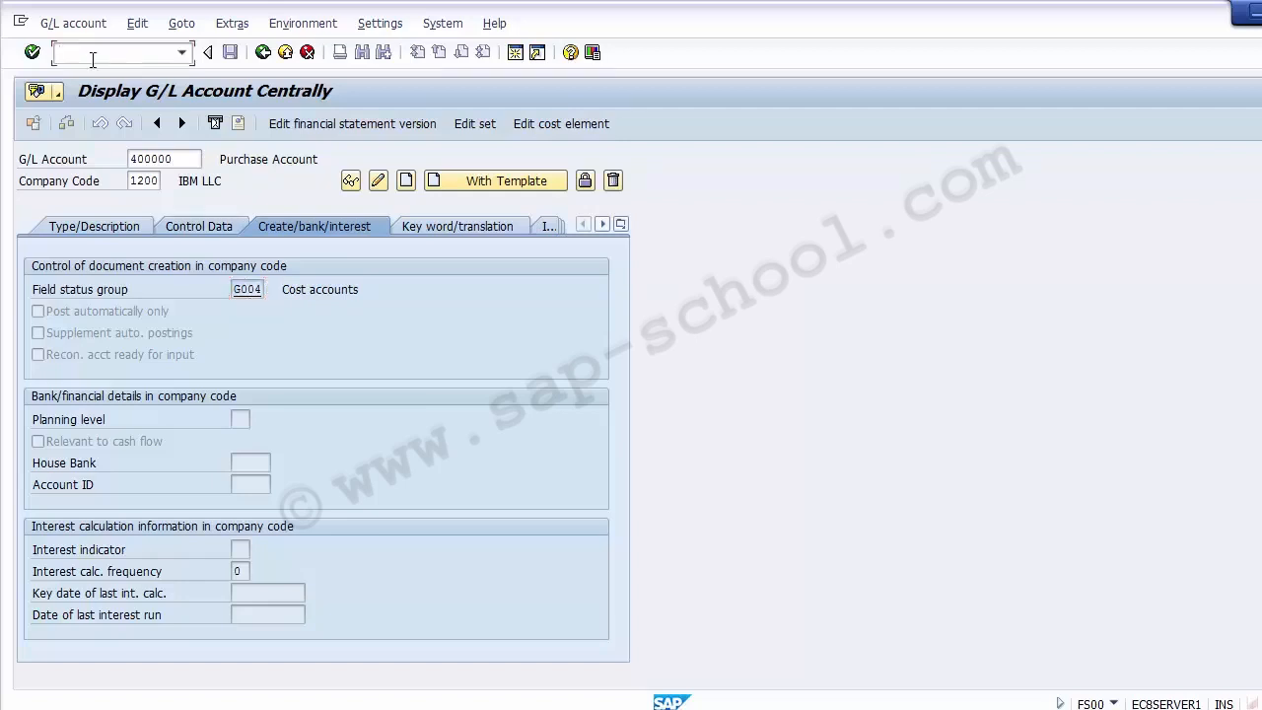
key("F3")
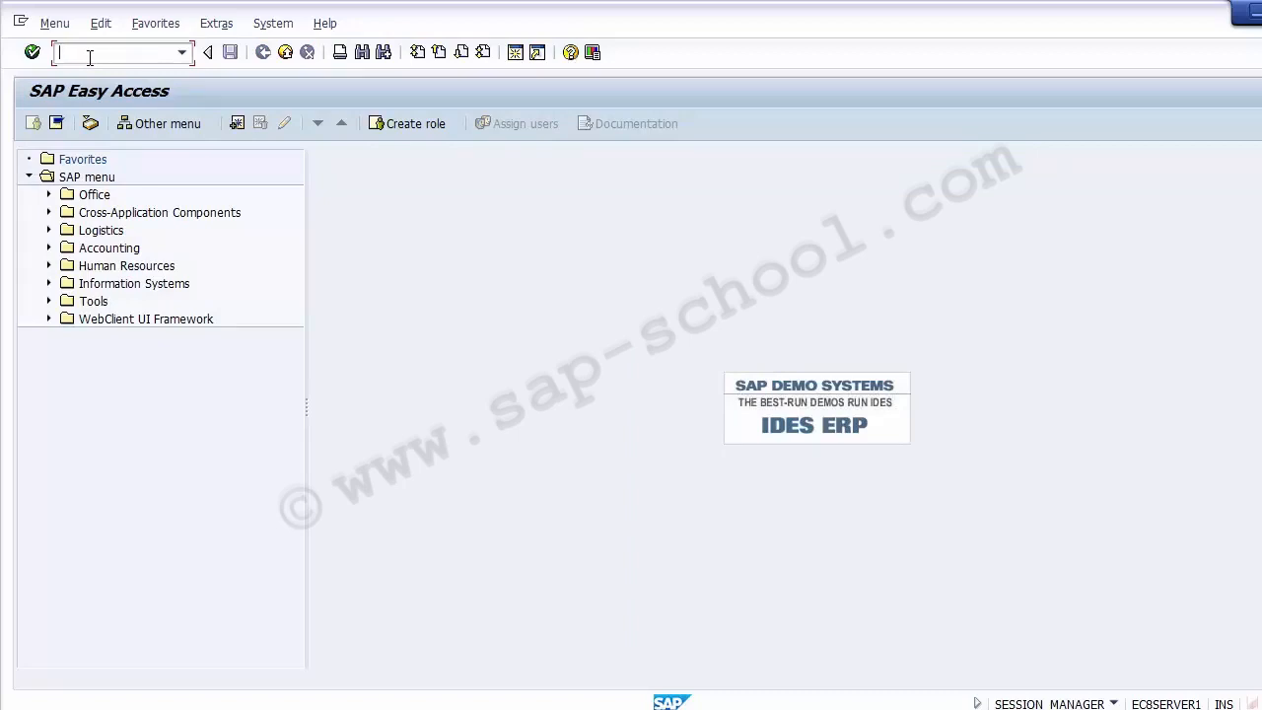
Start transaction OBC4 and open the field status groups of field status variant 1200.
type("OBC5")
key("BackSpace")
type("4")
key("Return")
type("obc4")
key("Return")
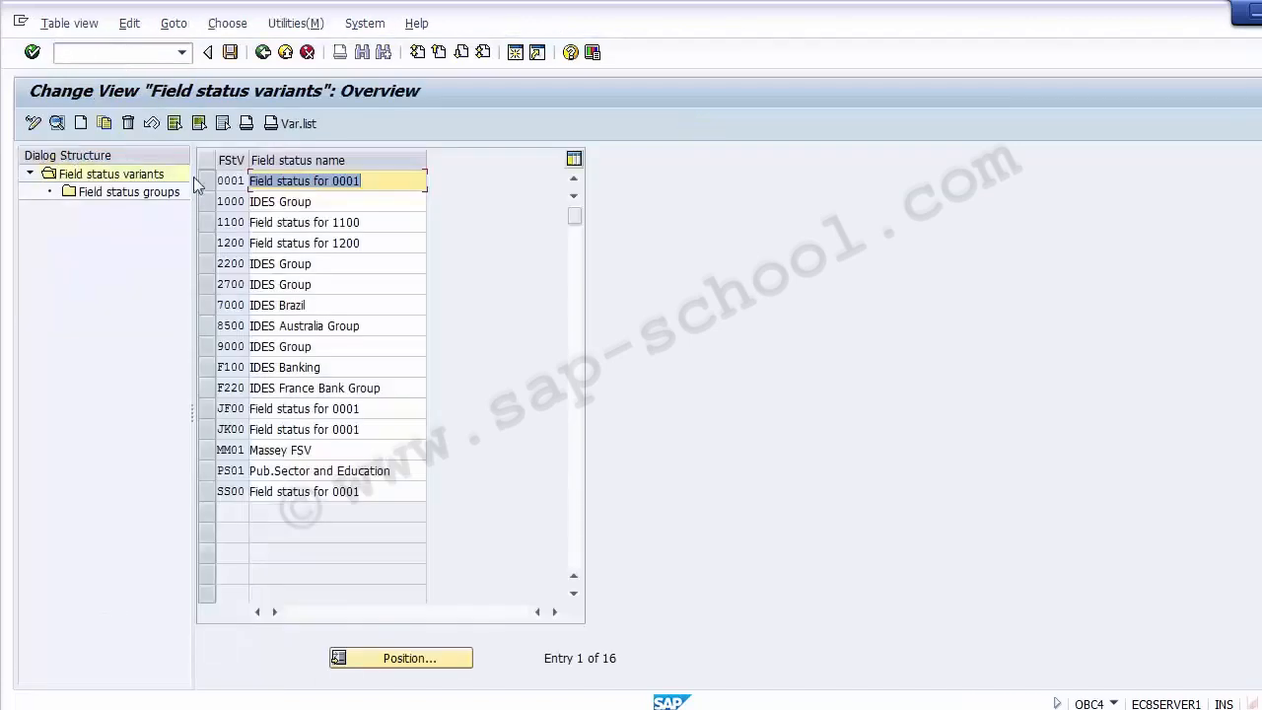
left_click(215, 243)
left_click(211, 243)
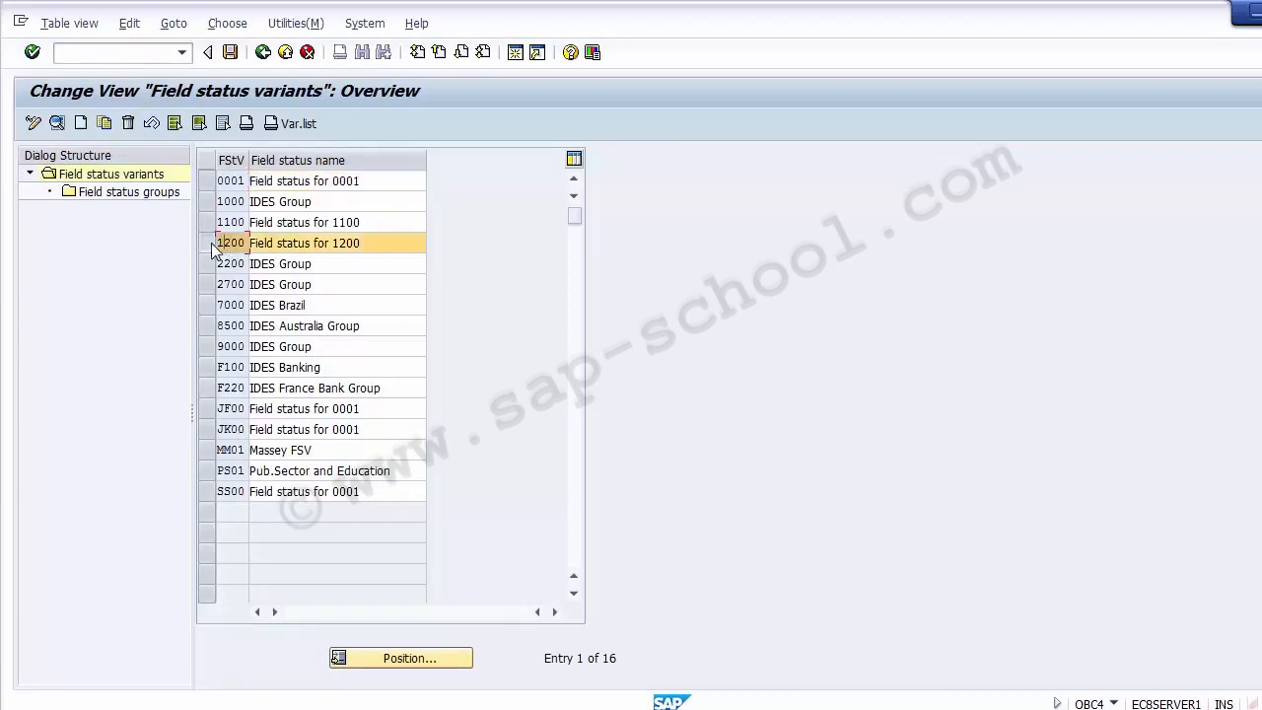
double_click(118, 197)
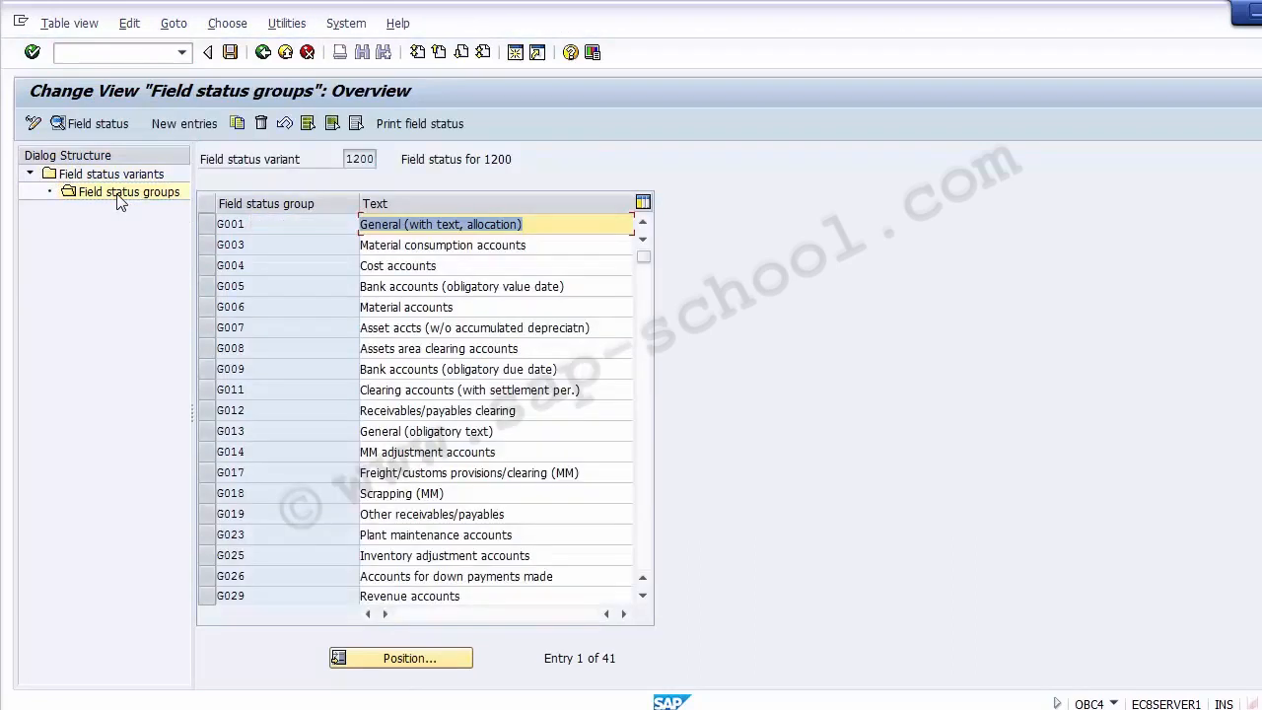
Open the field status overview of group G004 (Cost accounts).
left_click(259, 266)
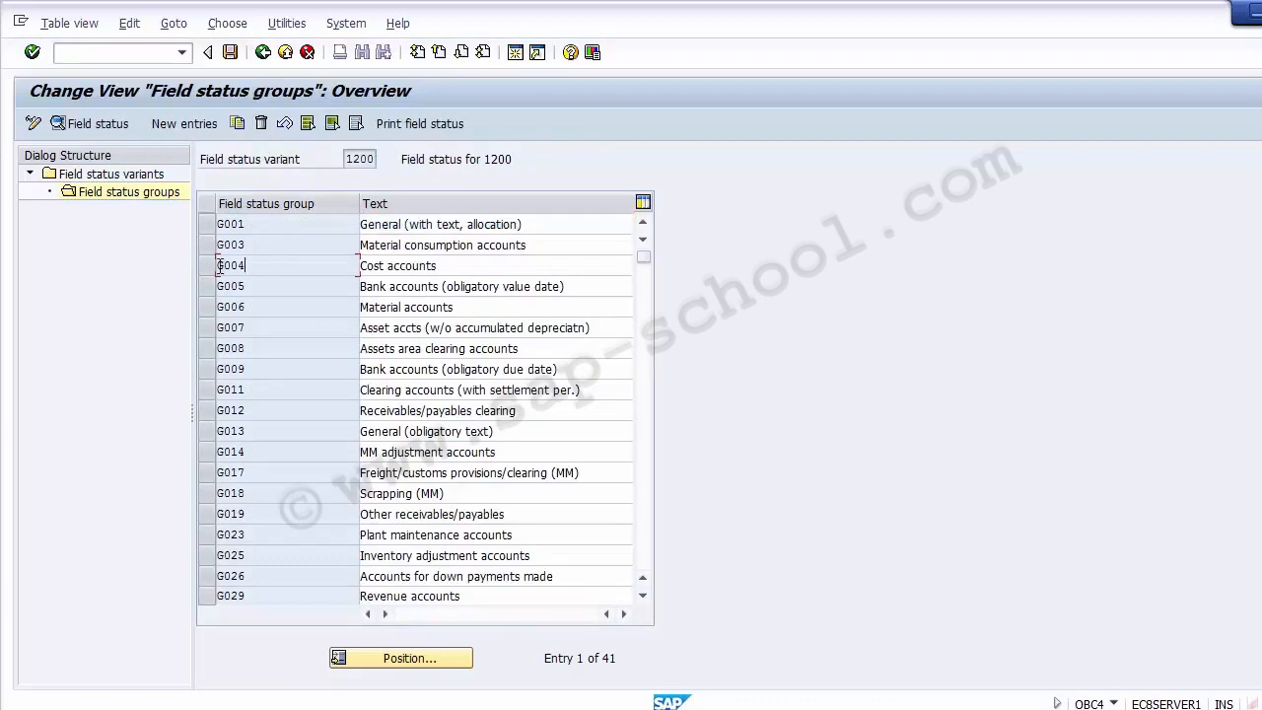
left_click(208, 265)
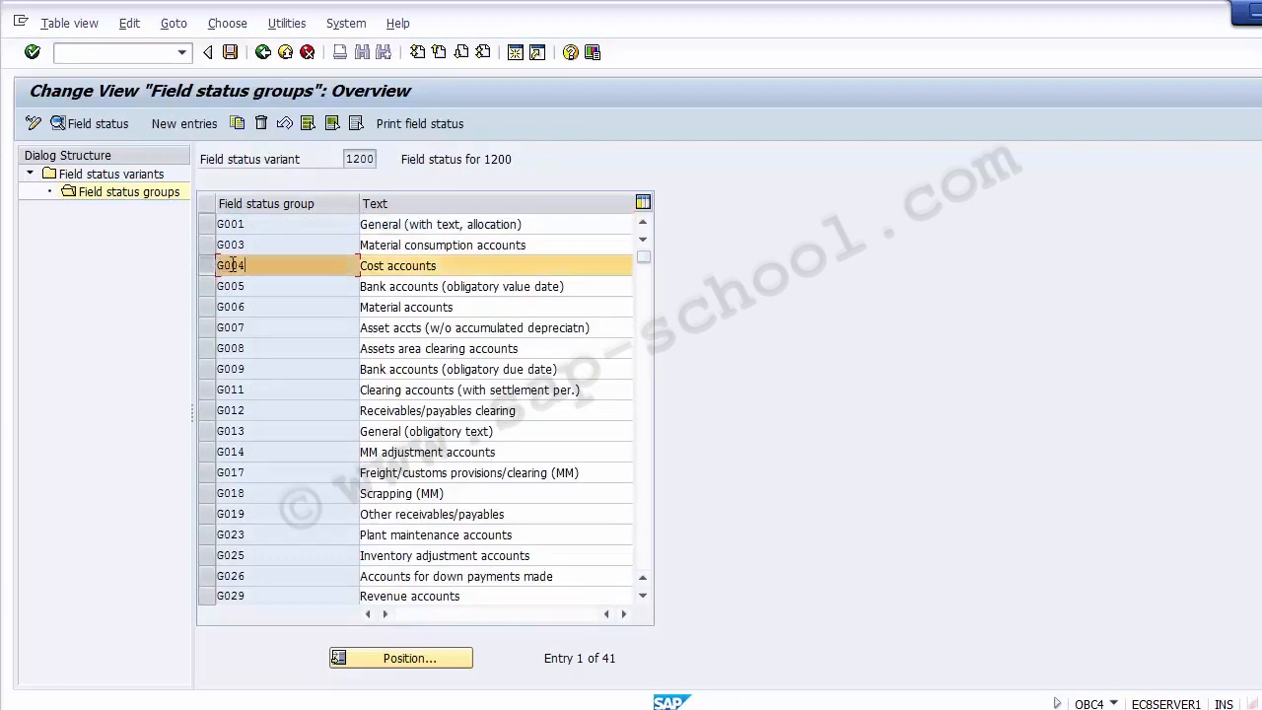
double_click(234, 265)
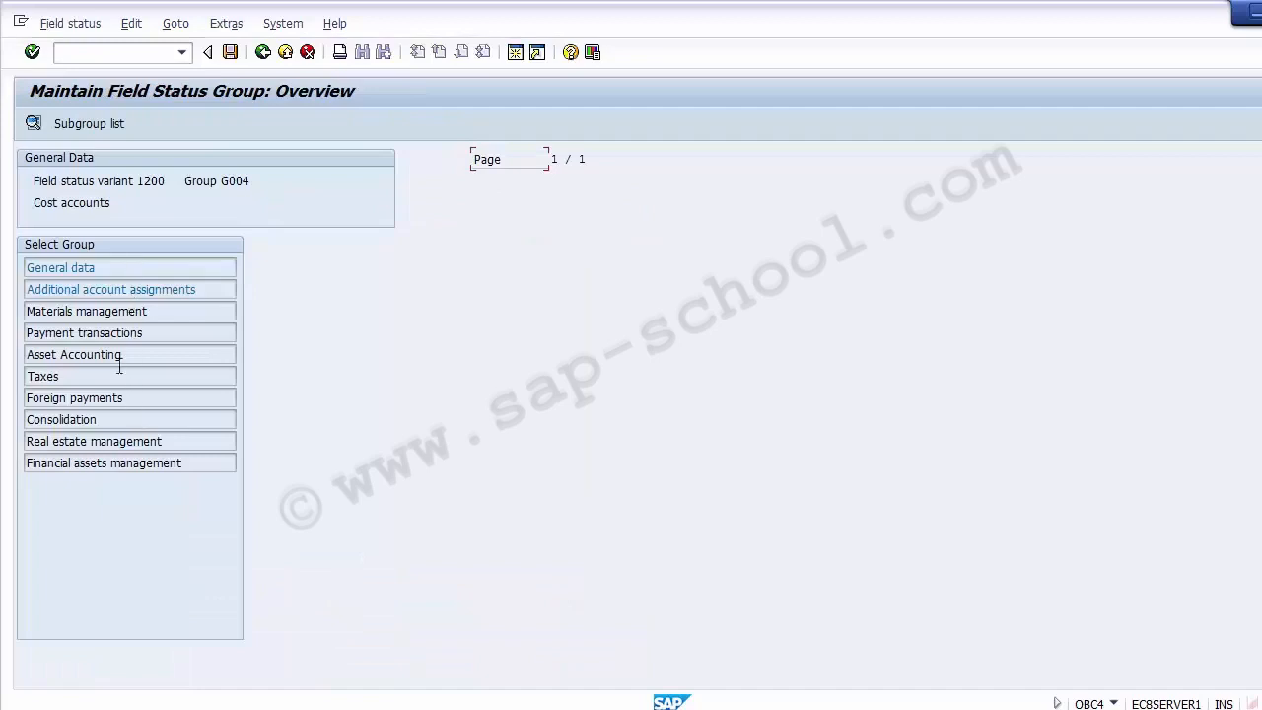
Make Cost center a required entry in group G004's additional account assignments, save it to the FICO Configurations request, and leave the transaction.
double_click(86, 290)
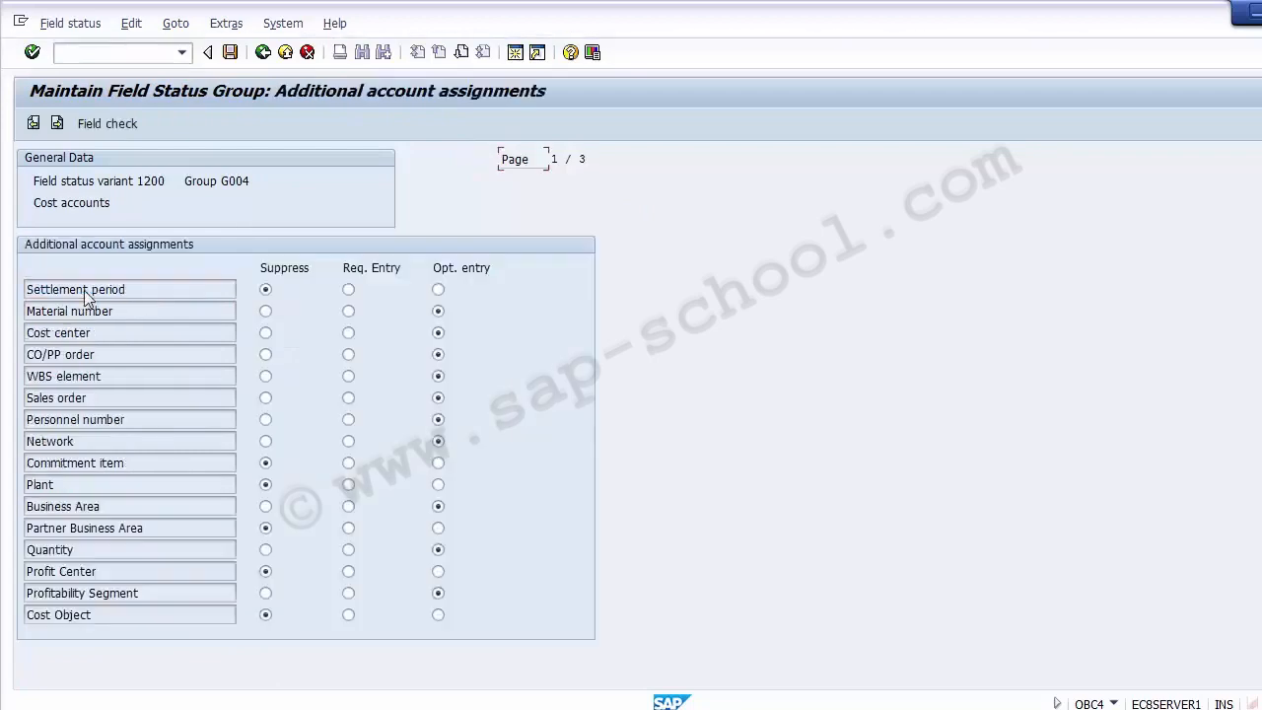
left_click(98, 337)
left_click(439, 334)
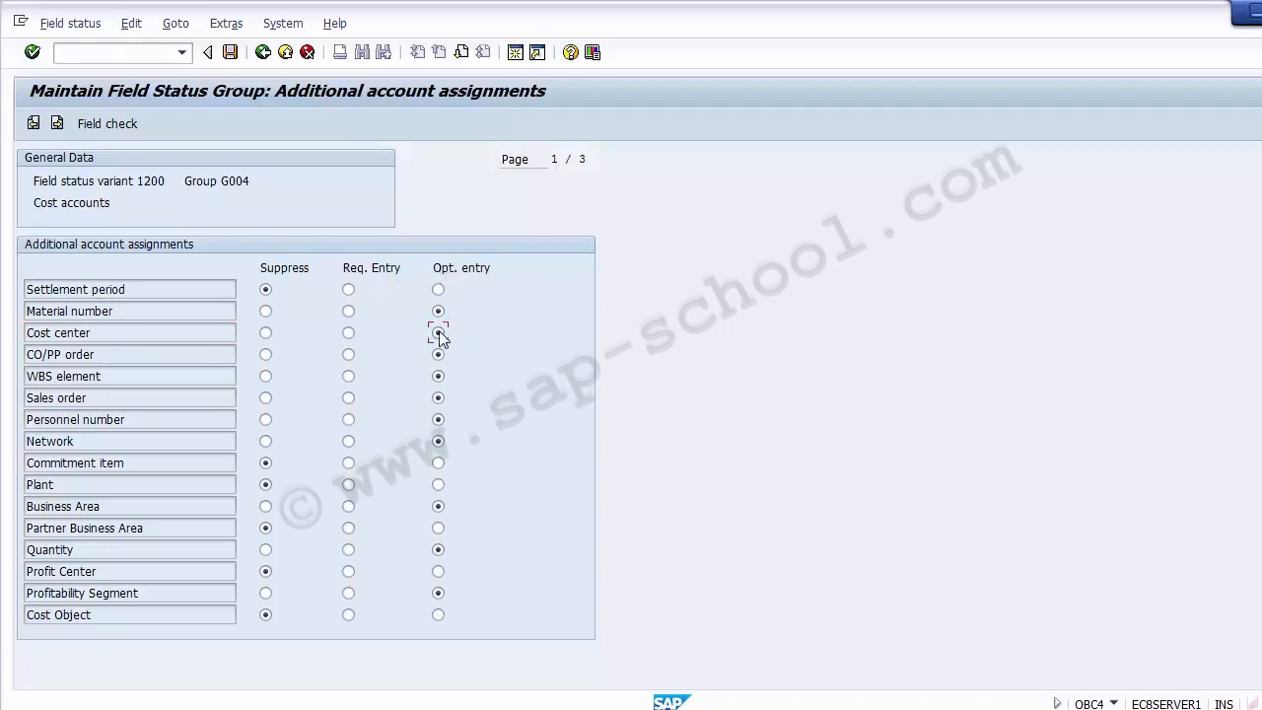
left_click(349, 333)
left_click(231, 55)
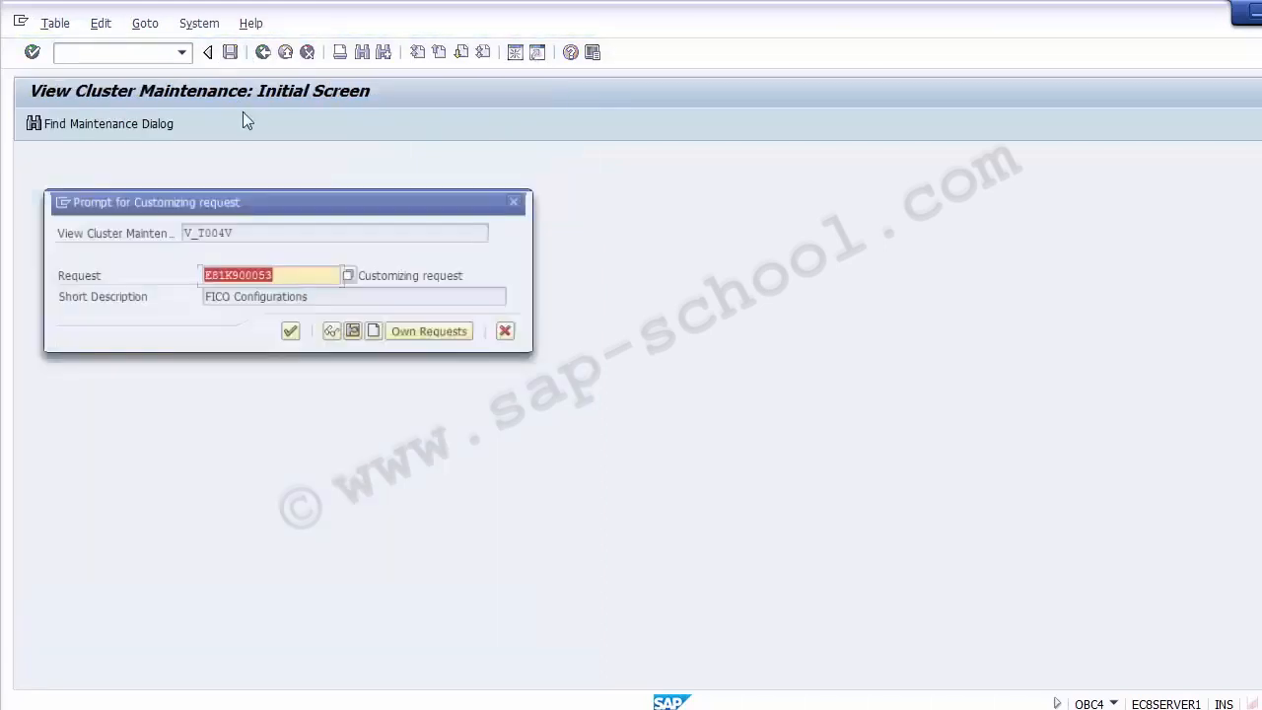
left_click(291, 335)
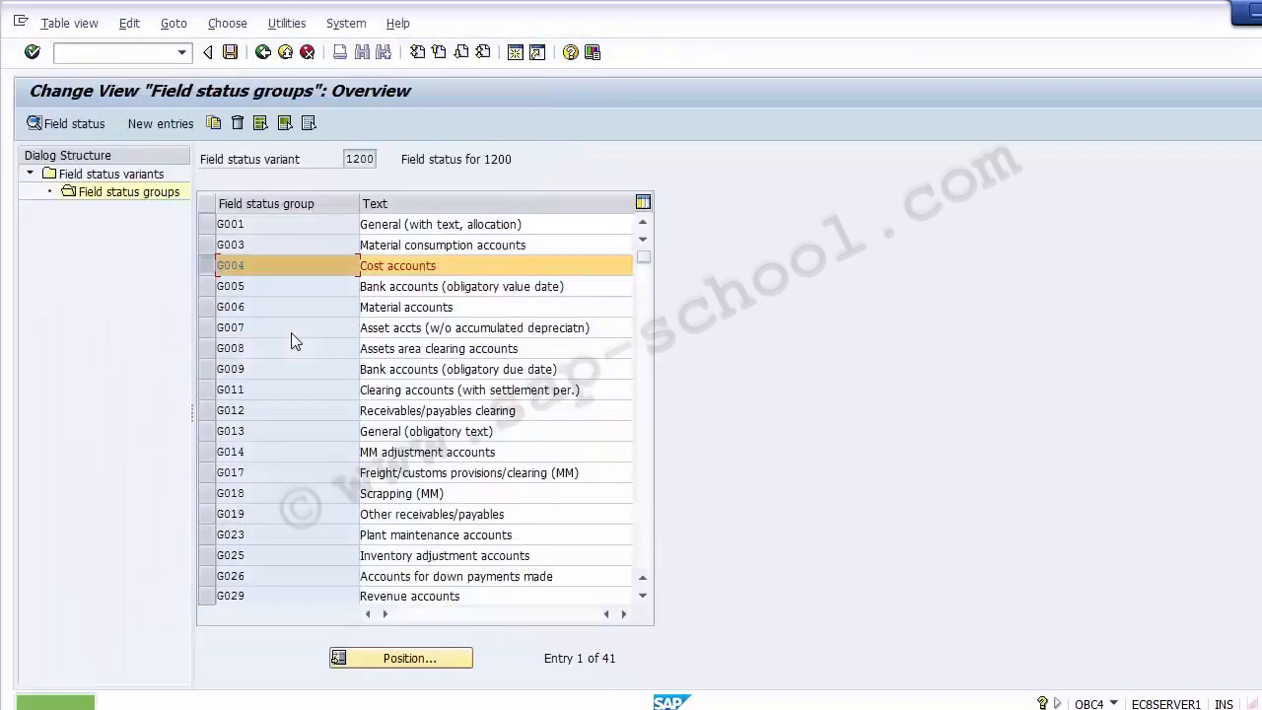
left_click(263, 52)
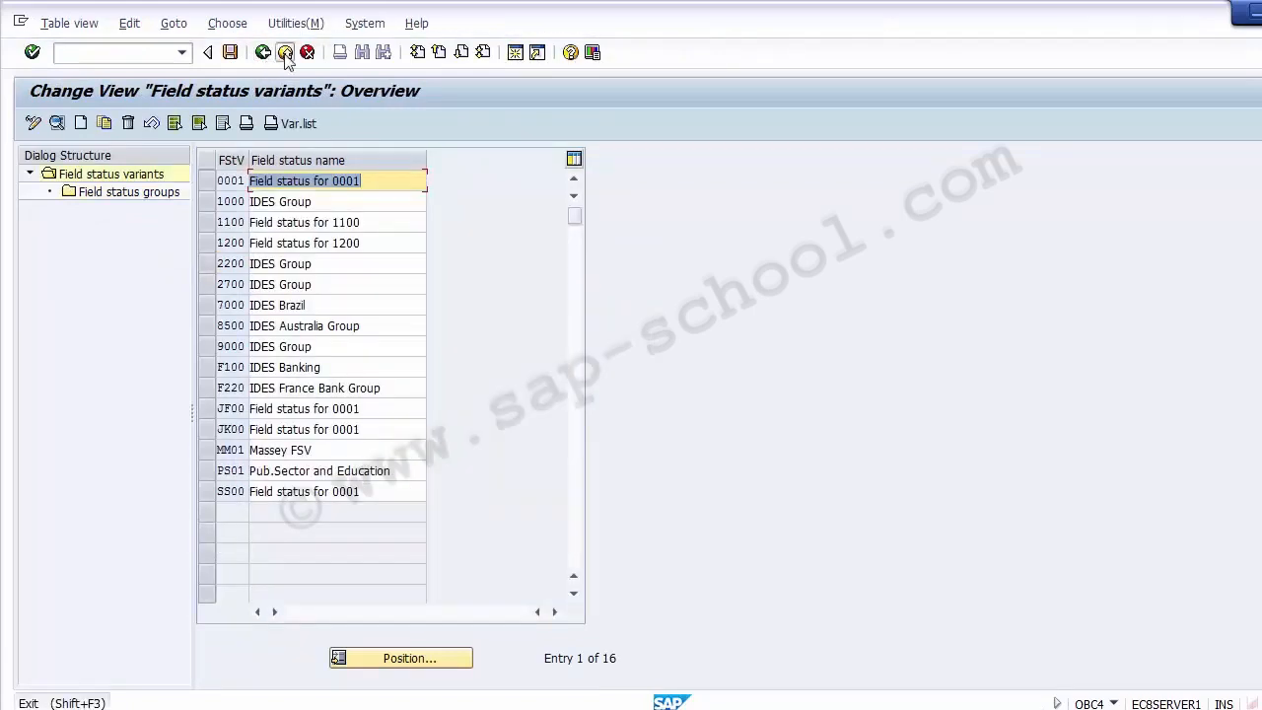
left_click(286, 53)
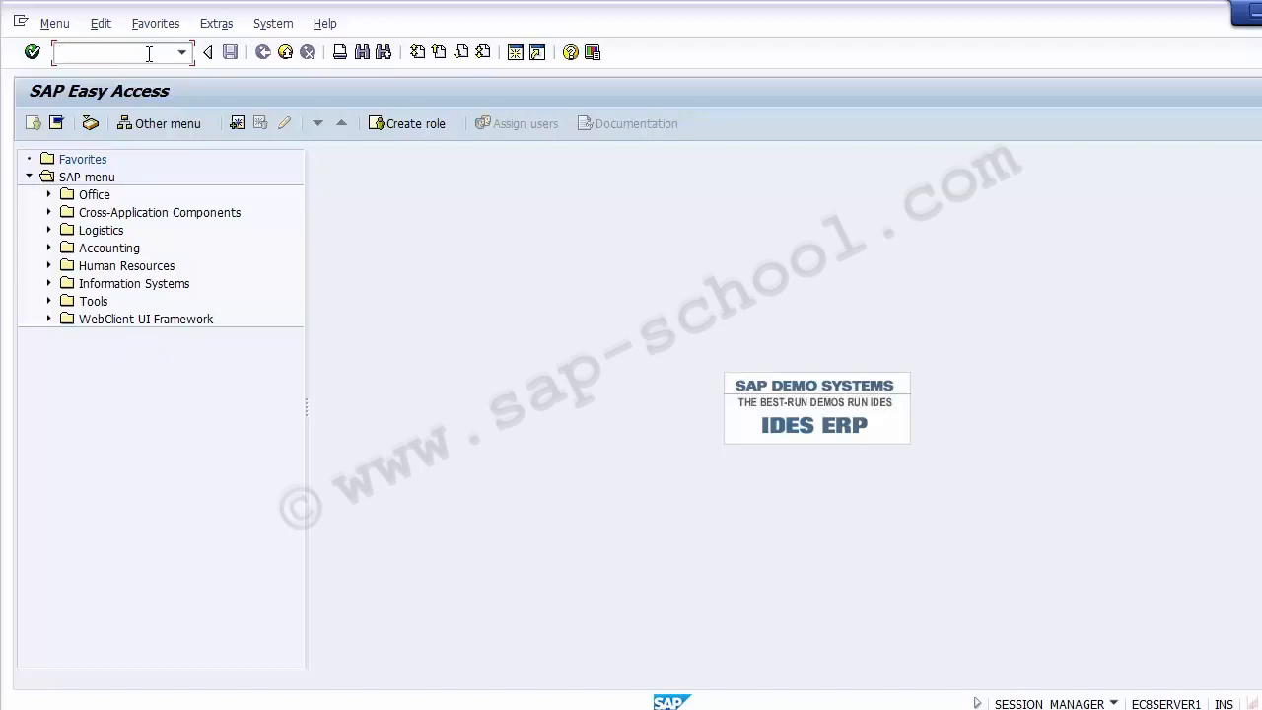
Start transaction OBC4 and open field status group G029 (Revenue accounts) of field status variant 1200.
type("obc4")
key("Return")
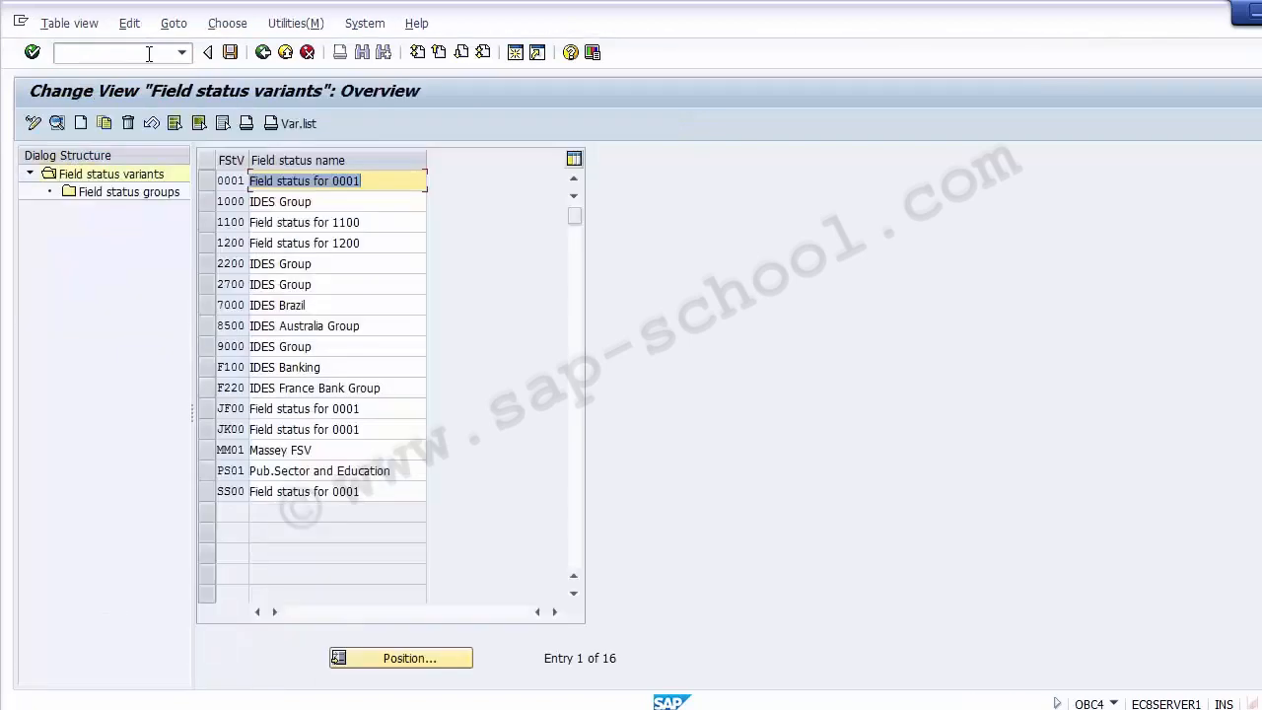
left_click(207, 242)
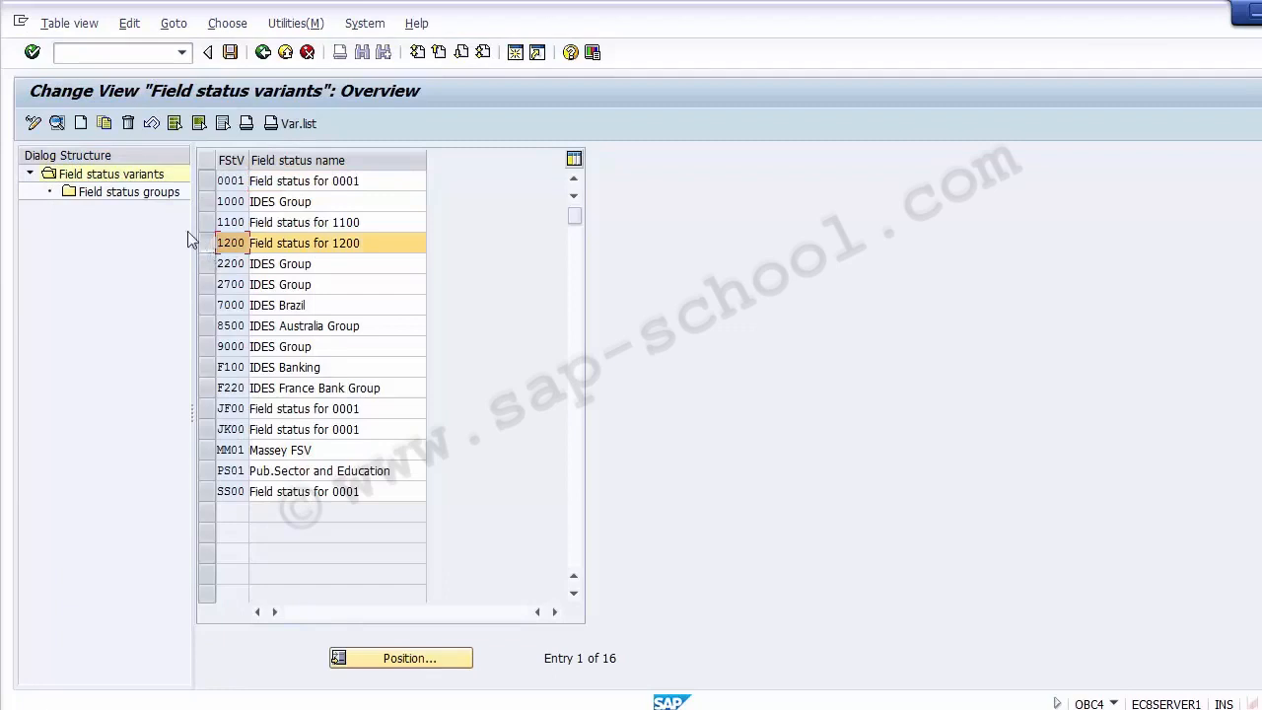
double_click(119, 195)
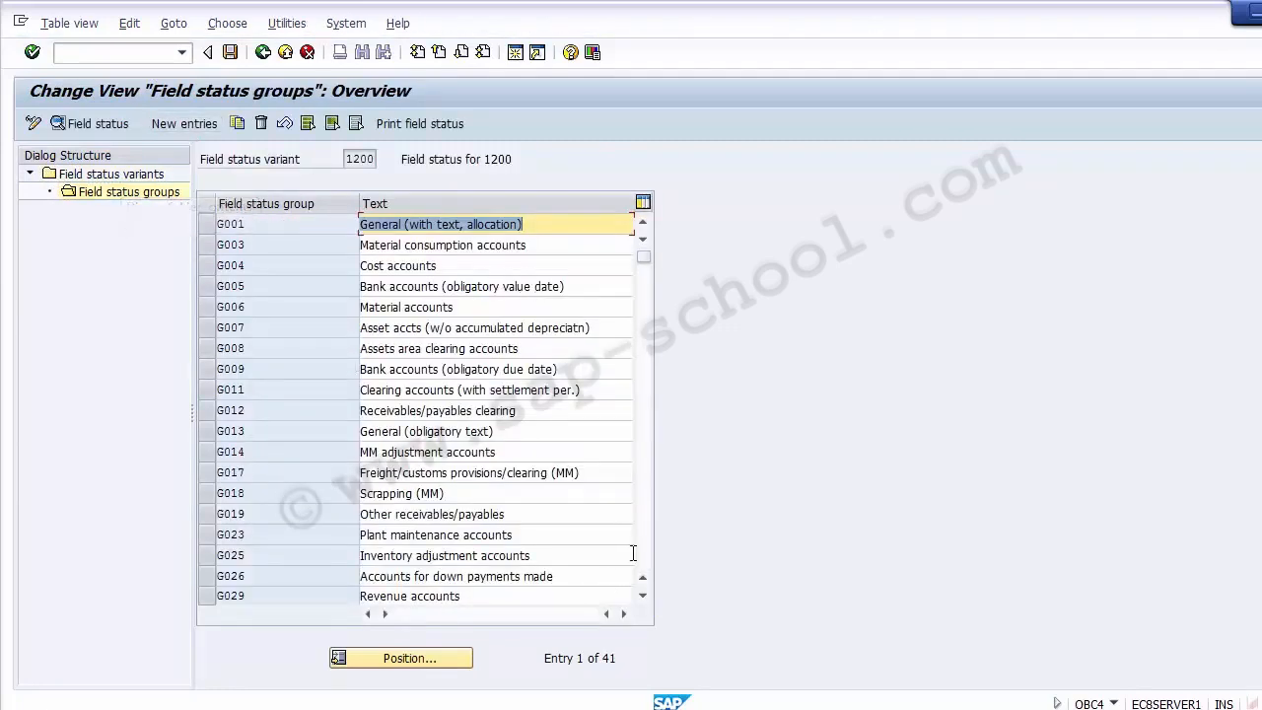
left_click(458, 597)
left_click(227, 595)
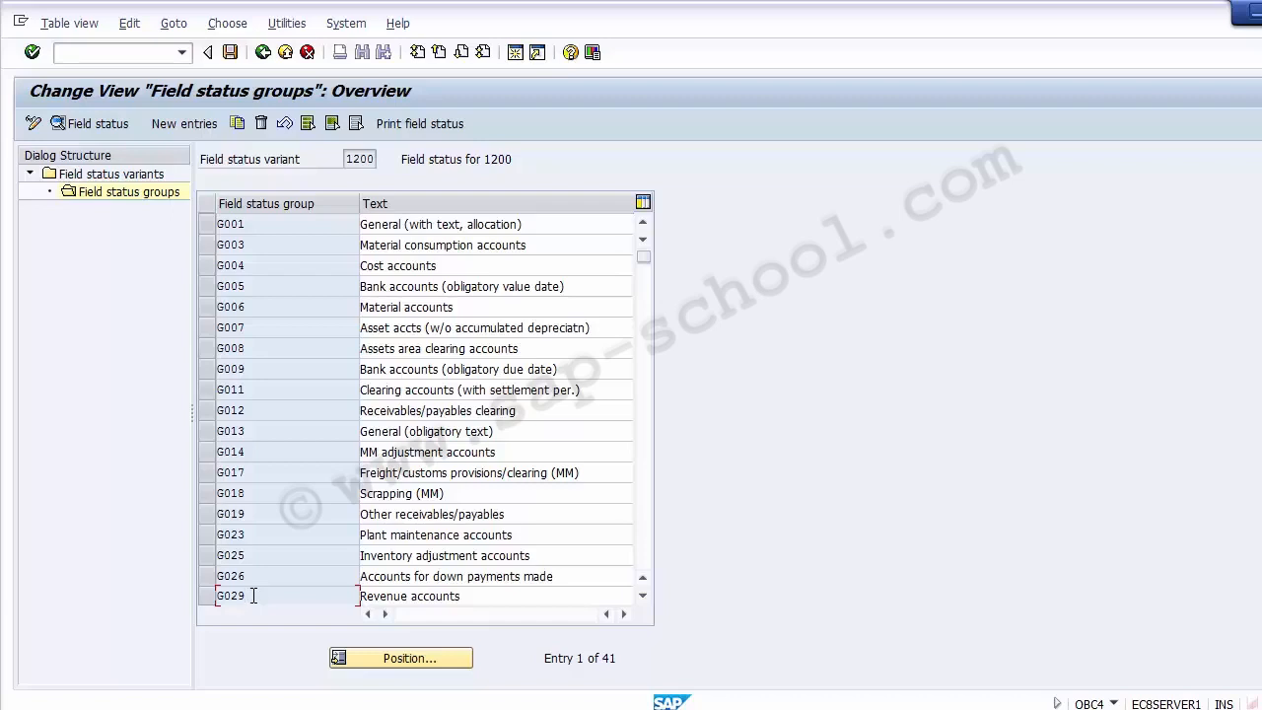
double_click(248, 596)
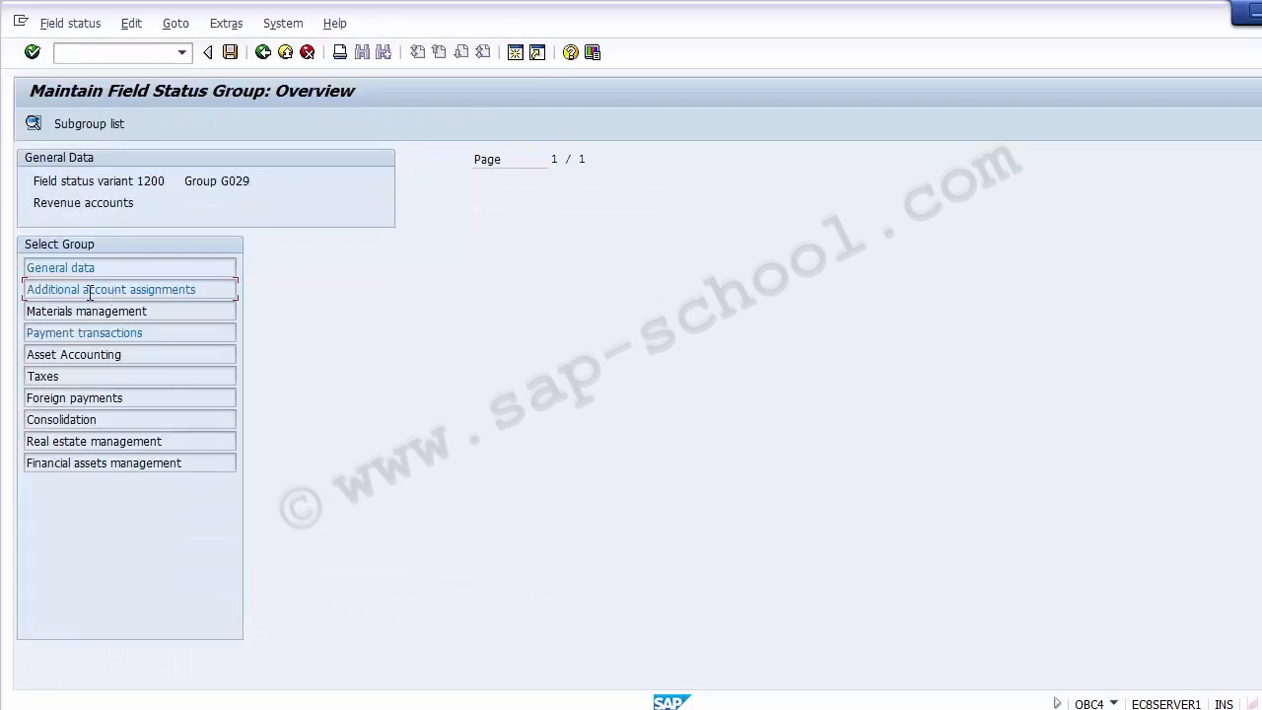
Make Profit Center a required entry in group G029's additional account assignments, save it to the FICO Configurations request, and leave the transaction.
double_click(89, 292)
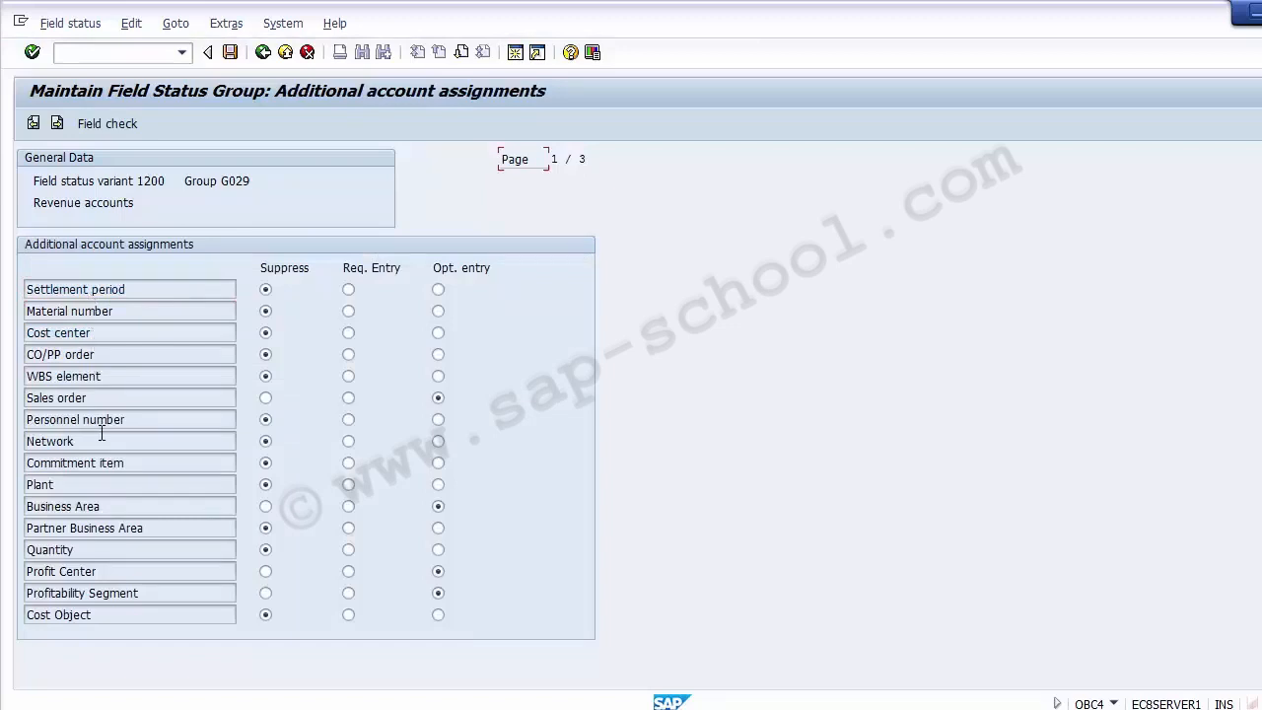
left_click(108, 572)
left_click(229, 55)
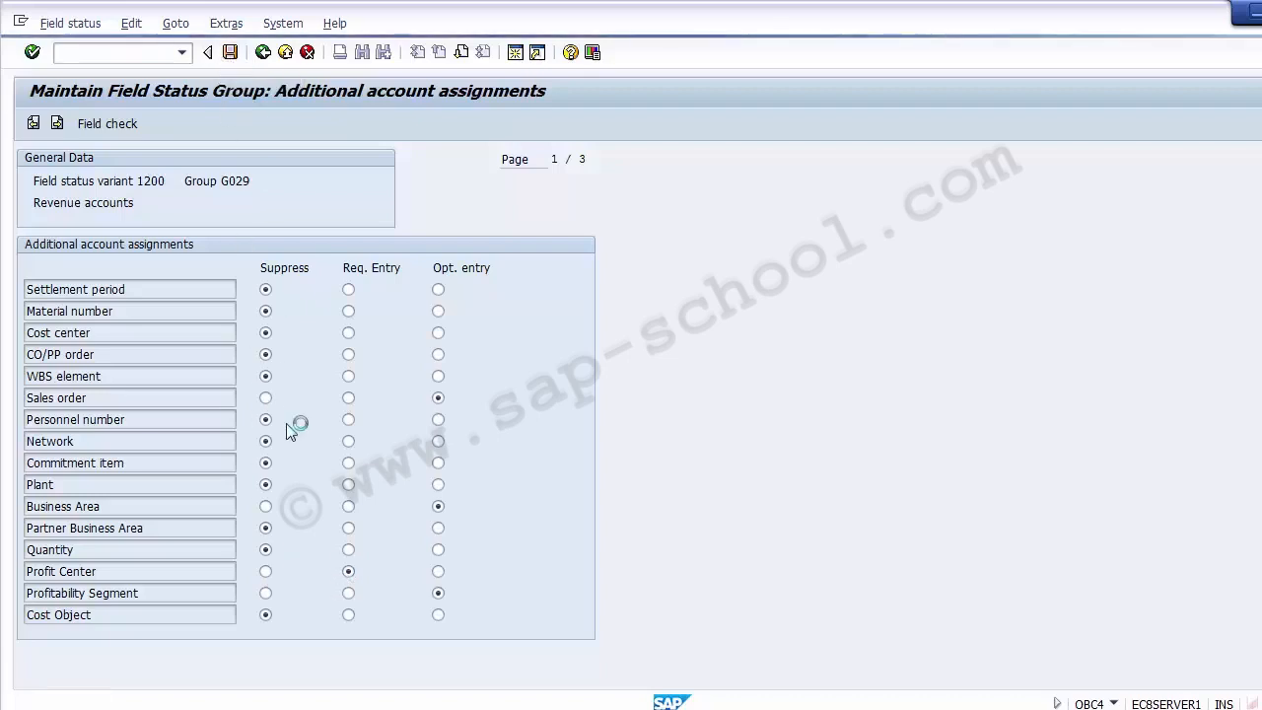
left_click(289, 335)
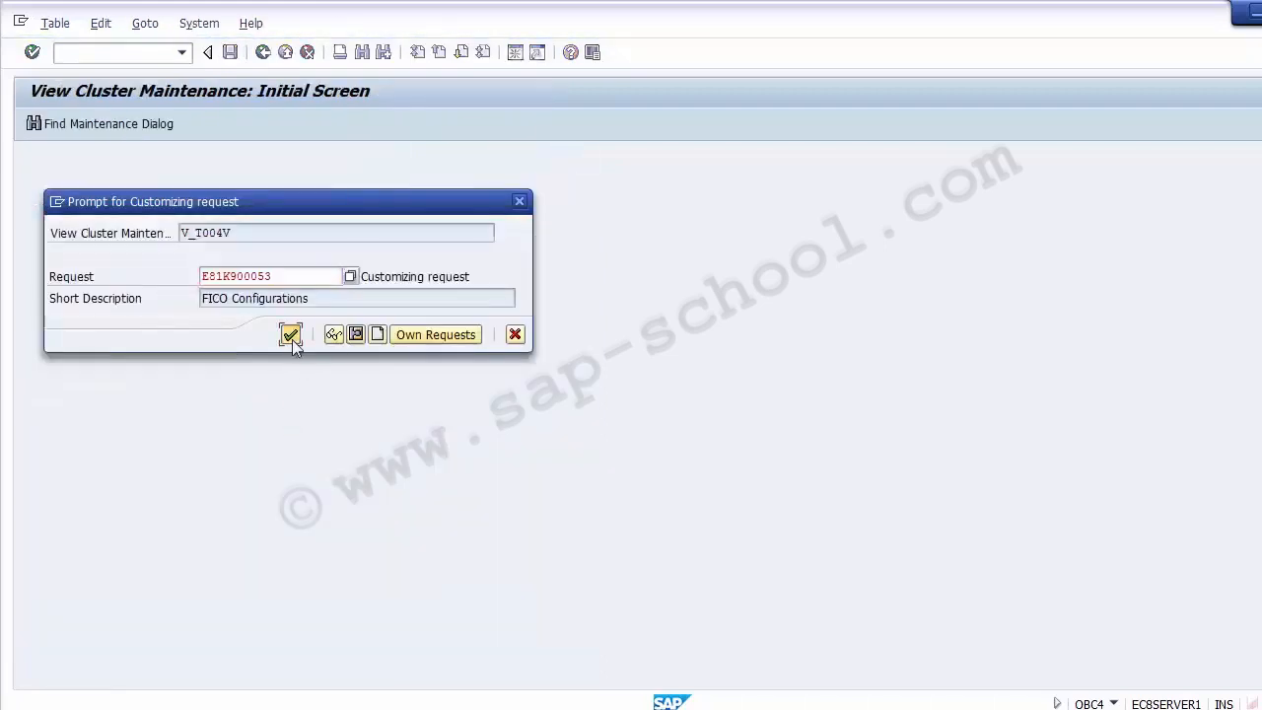
left_click(284, 55)
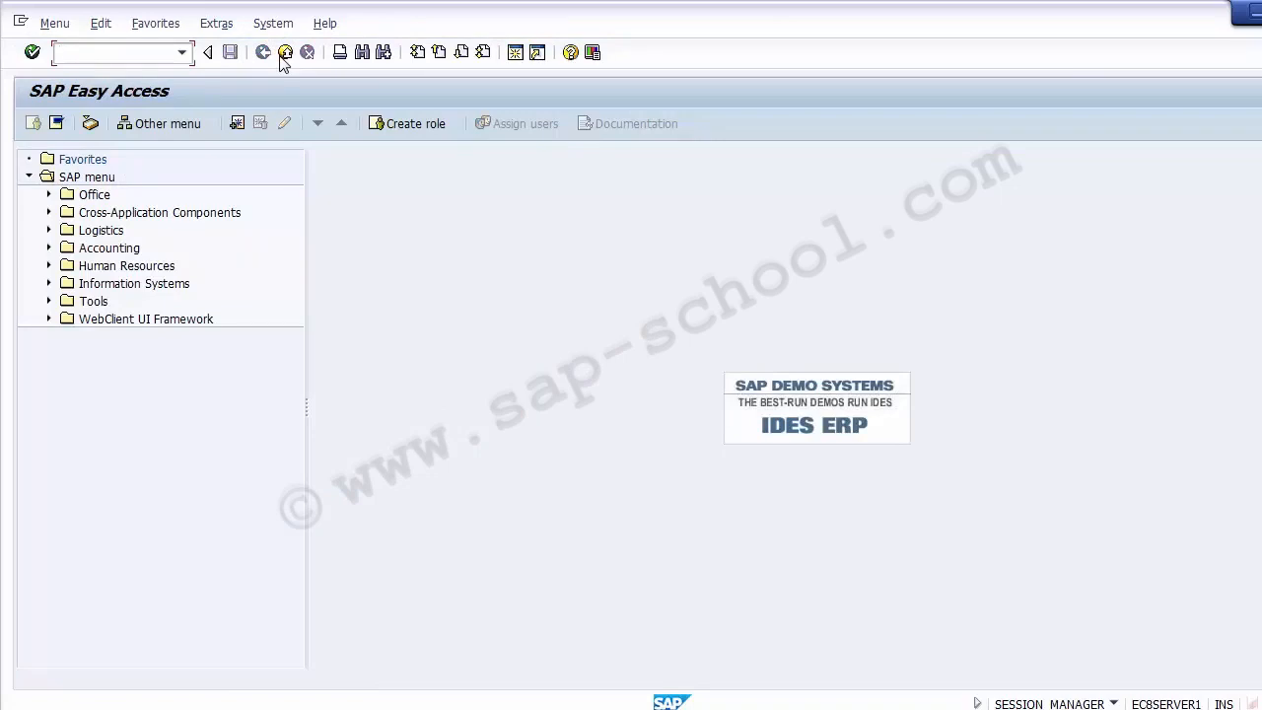
Switch to the PowerPoint presentation and review the transactions listed on the Unit Testing slide.
left_click(572, 708)
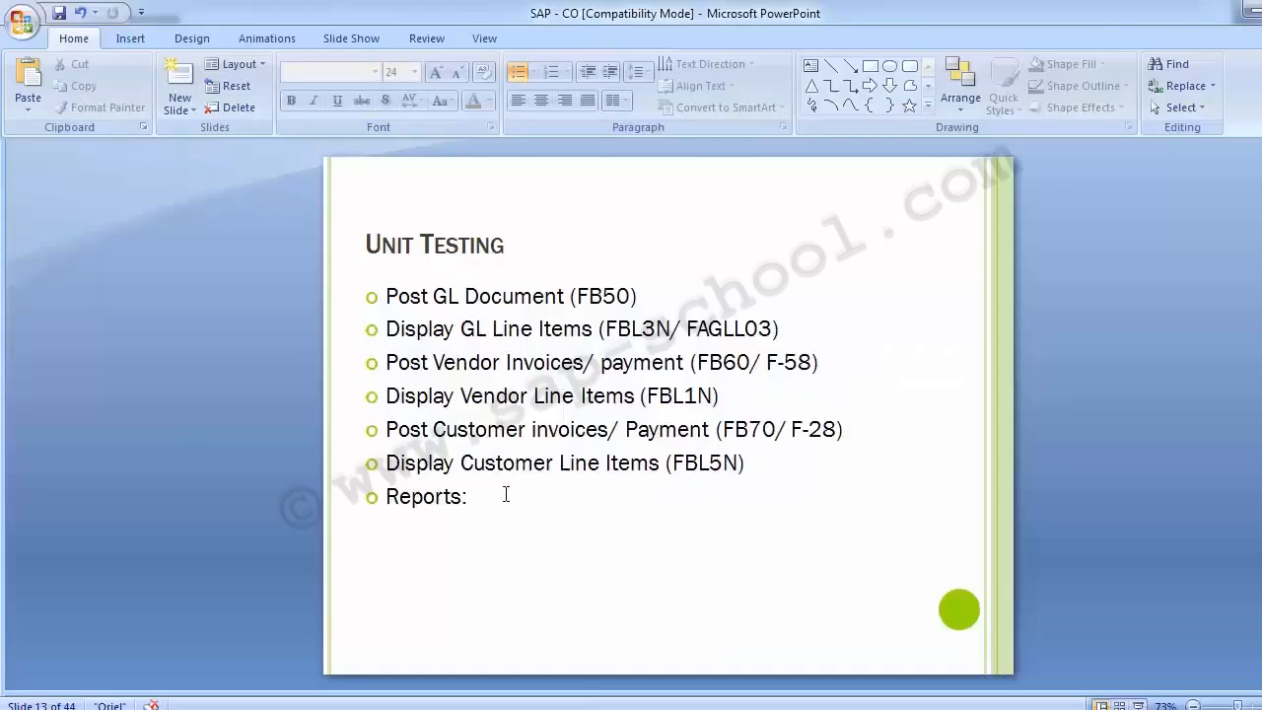
left_click(497, 461)
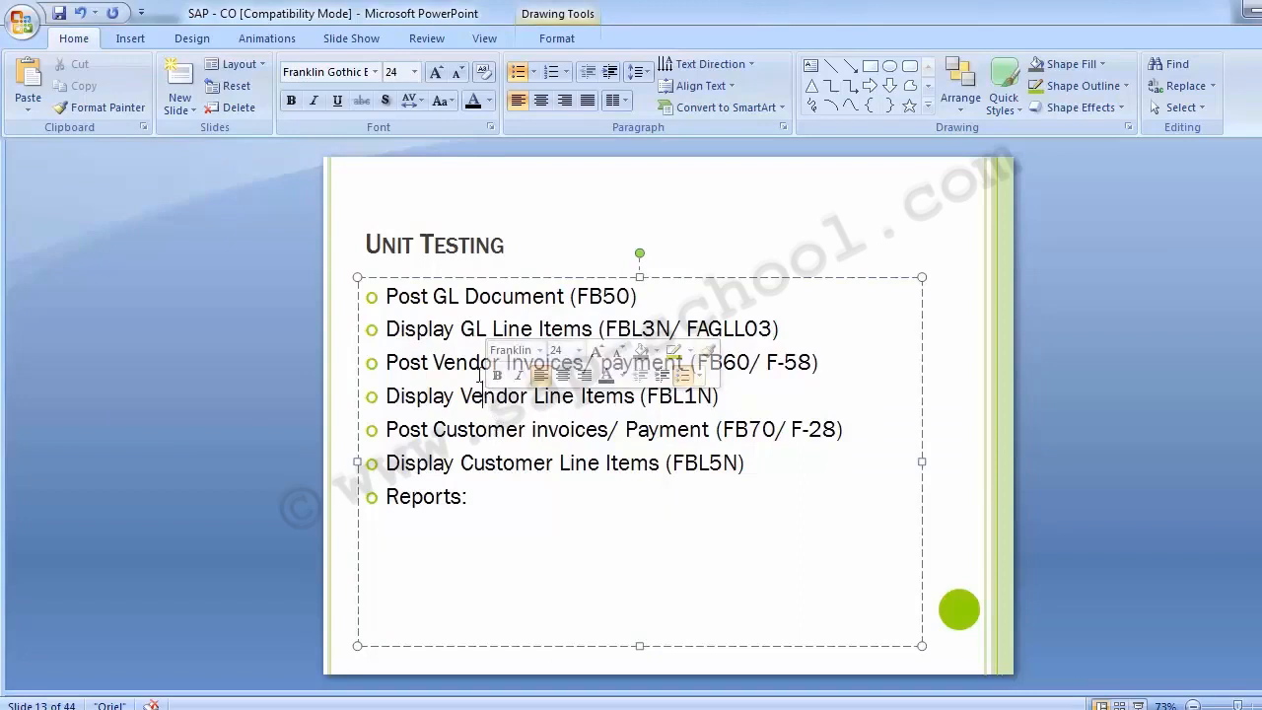
left_click(253, 402)
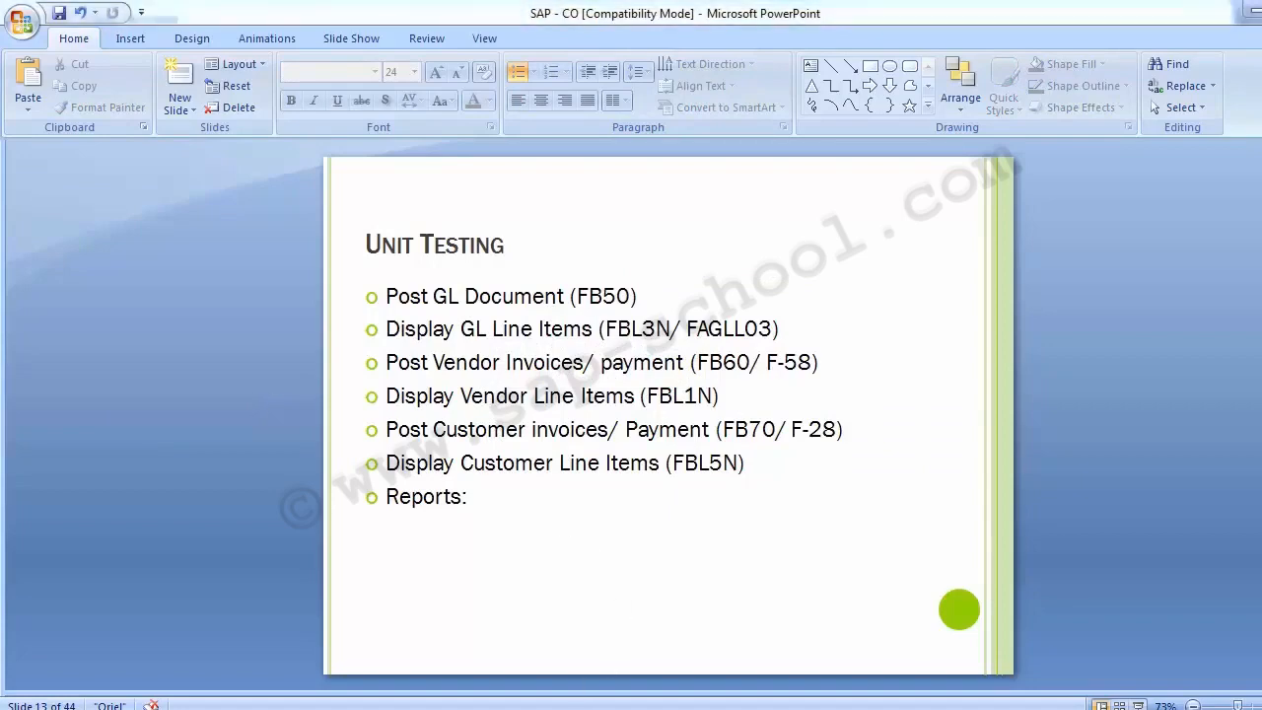
Switch back to the SAP Easy Access session, start transaction FAGLL03, and clear the G/L account selection for company code 1200.
mouse_move(557, 642)
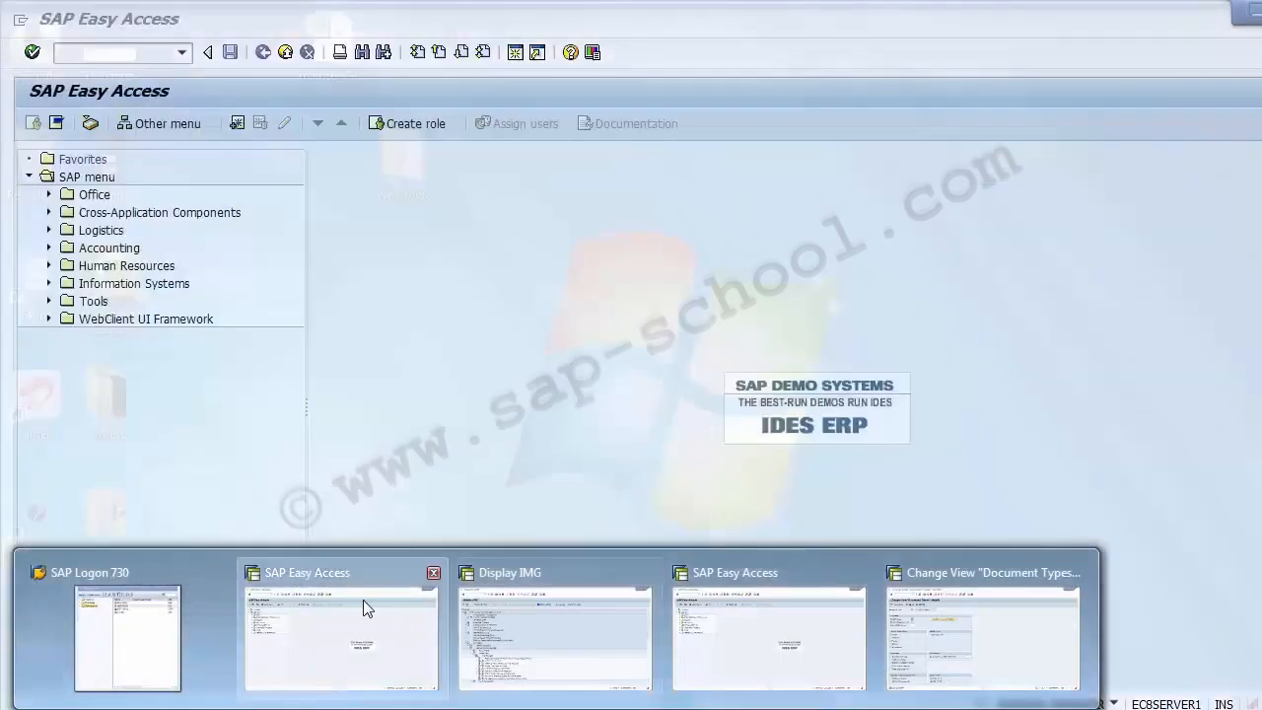
left_click(362, 600)
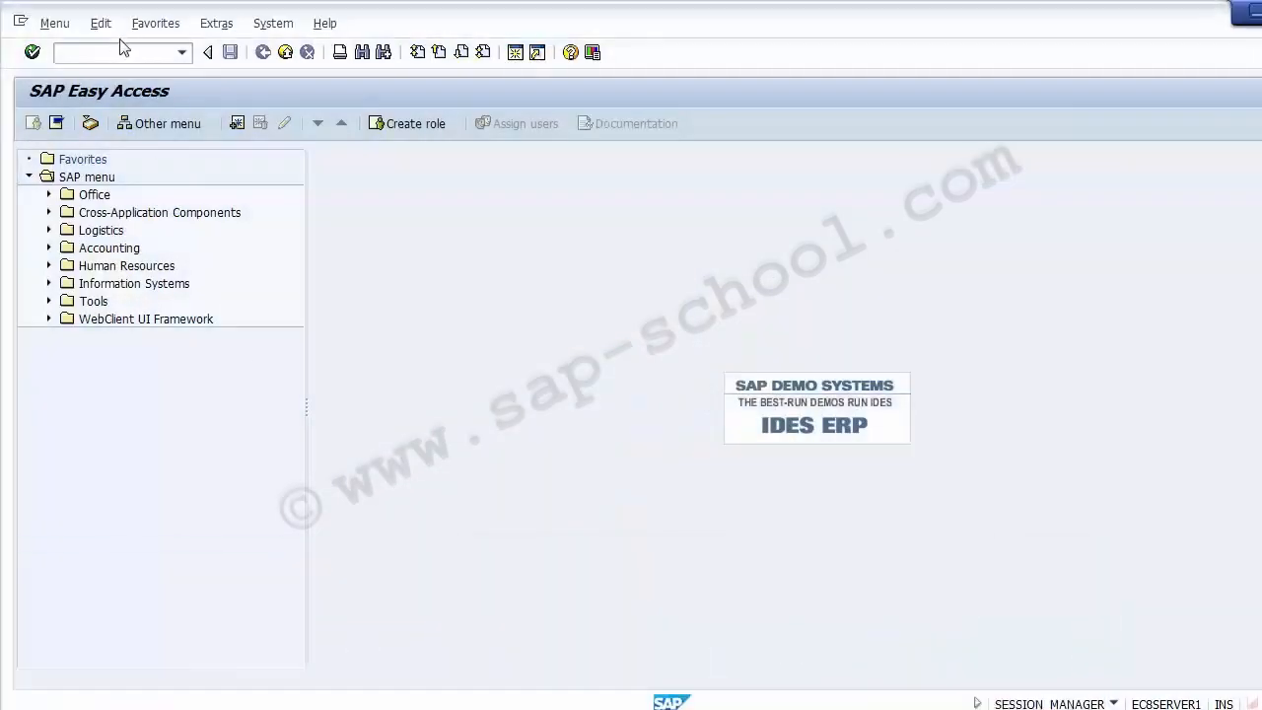
type("FAGLL03")
key("Return")
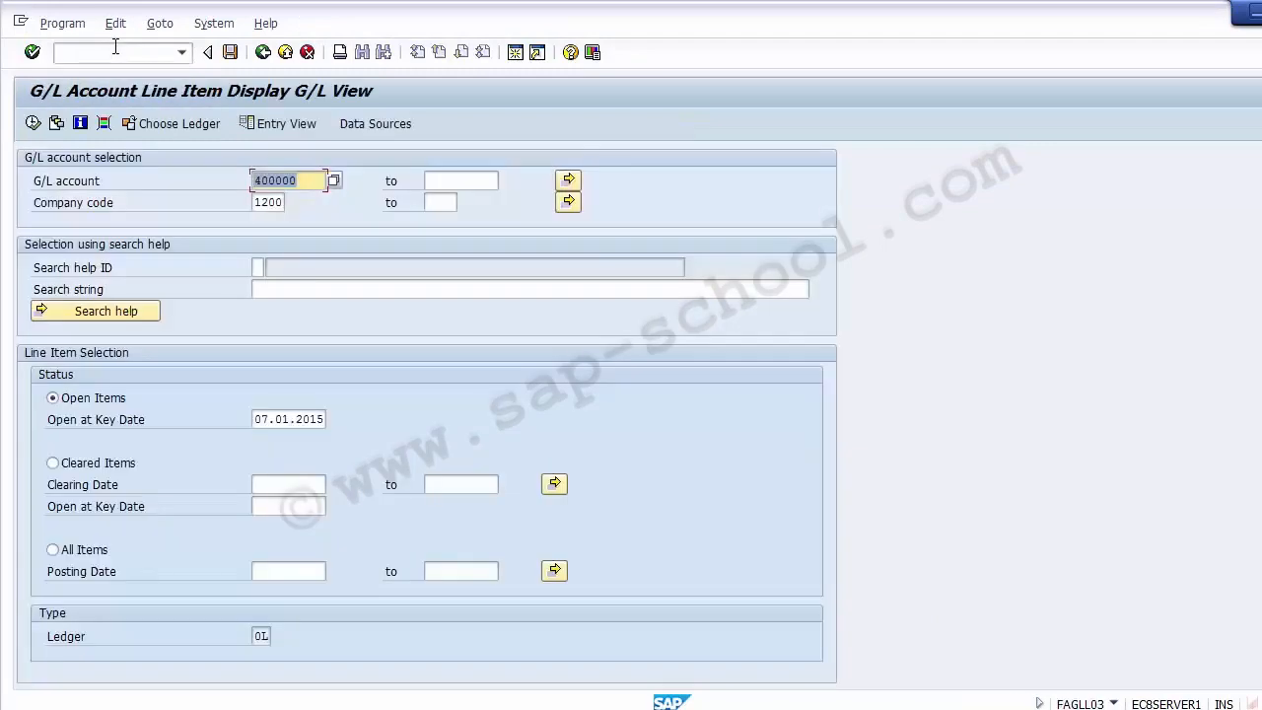
key("Delete")
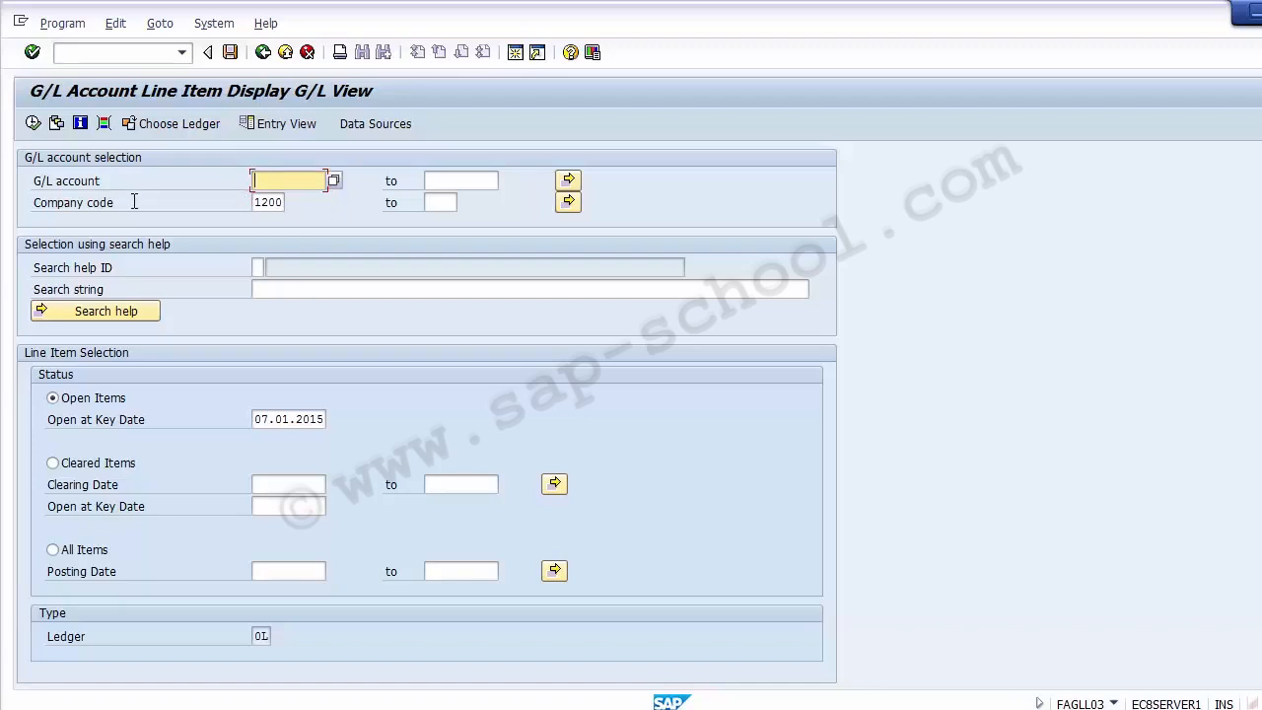
left_click(254, 202)
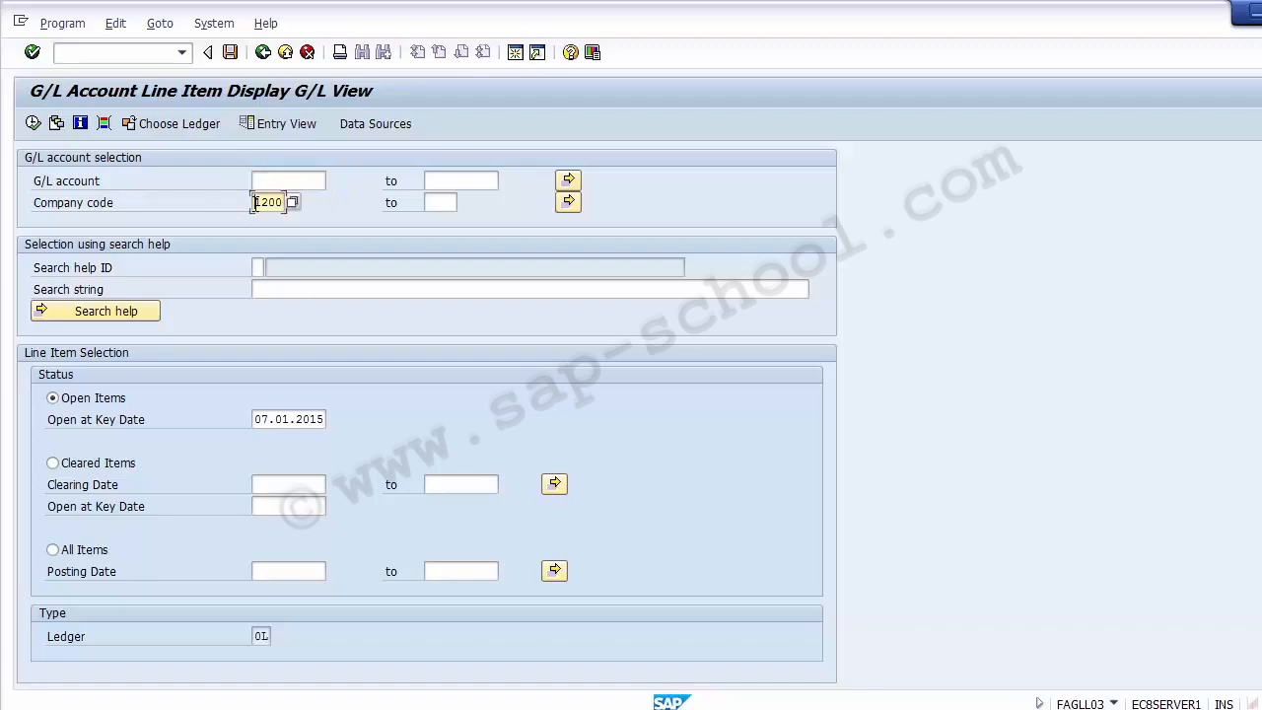
Open the free selections and add Profit Center from General Ledger Line Items as a selection field.
left_click(104, 124)
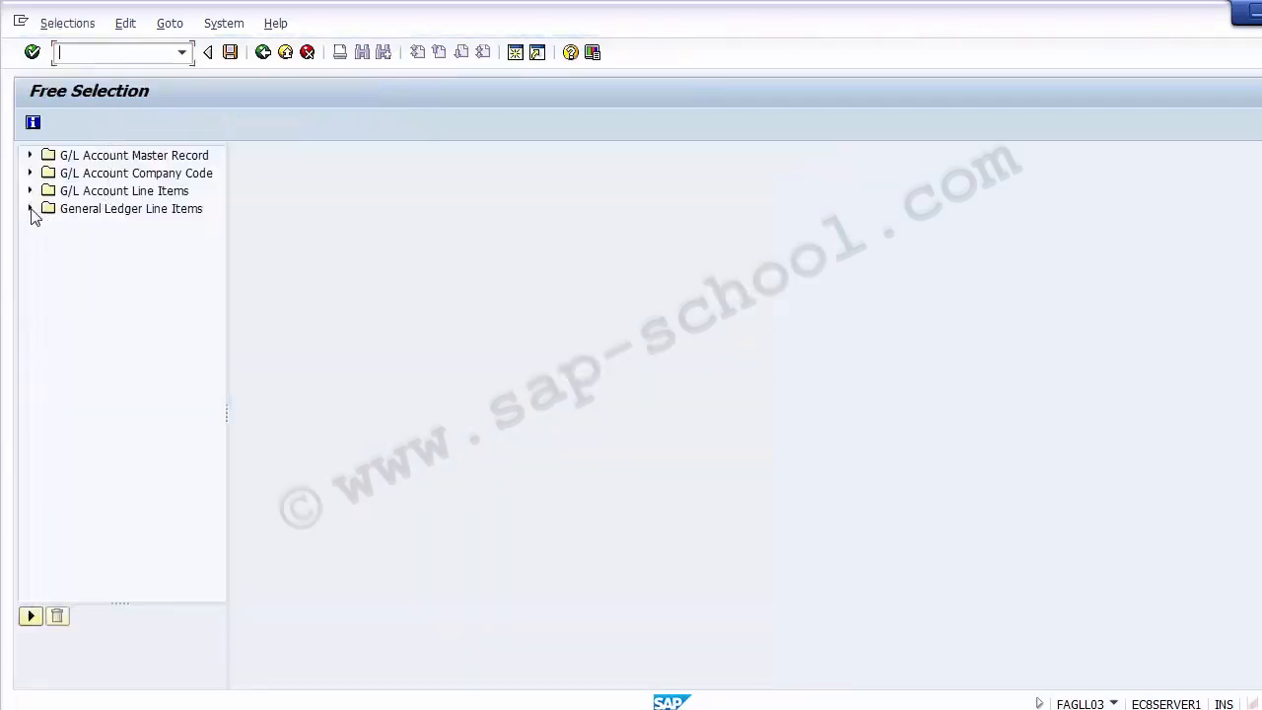
left_click(31, 209)
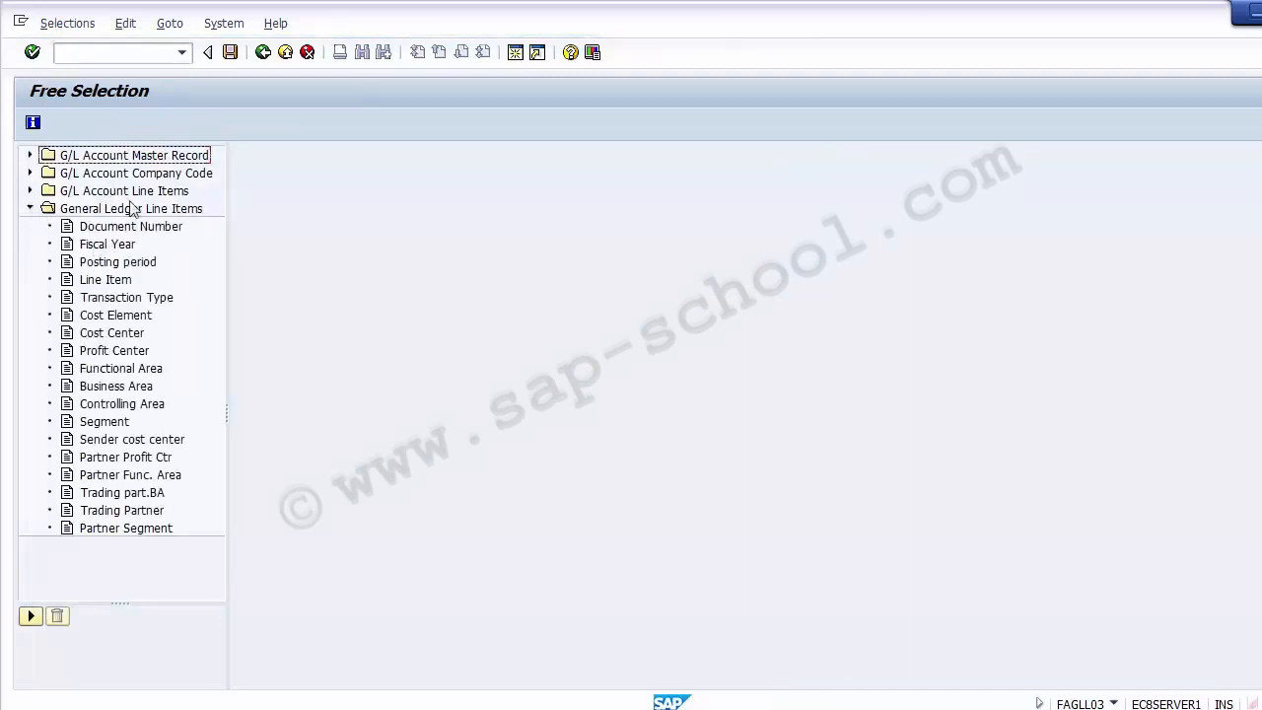
left_click(117, 352)
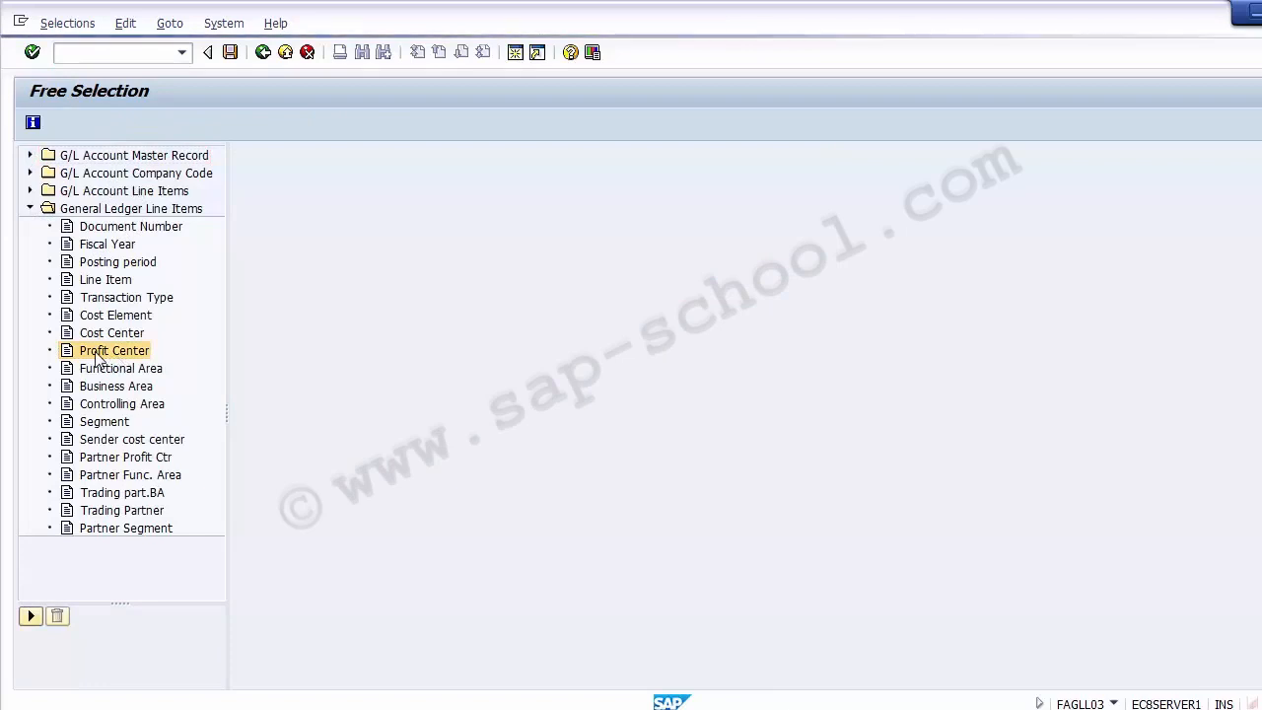
double_click(98, 358)
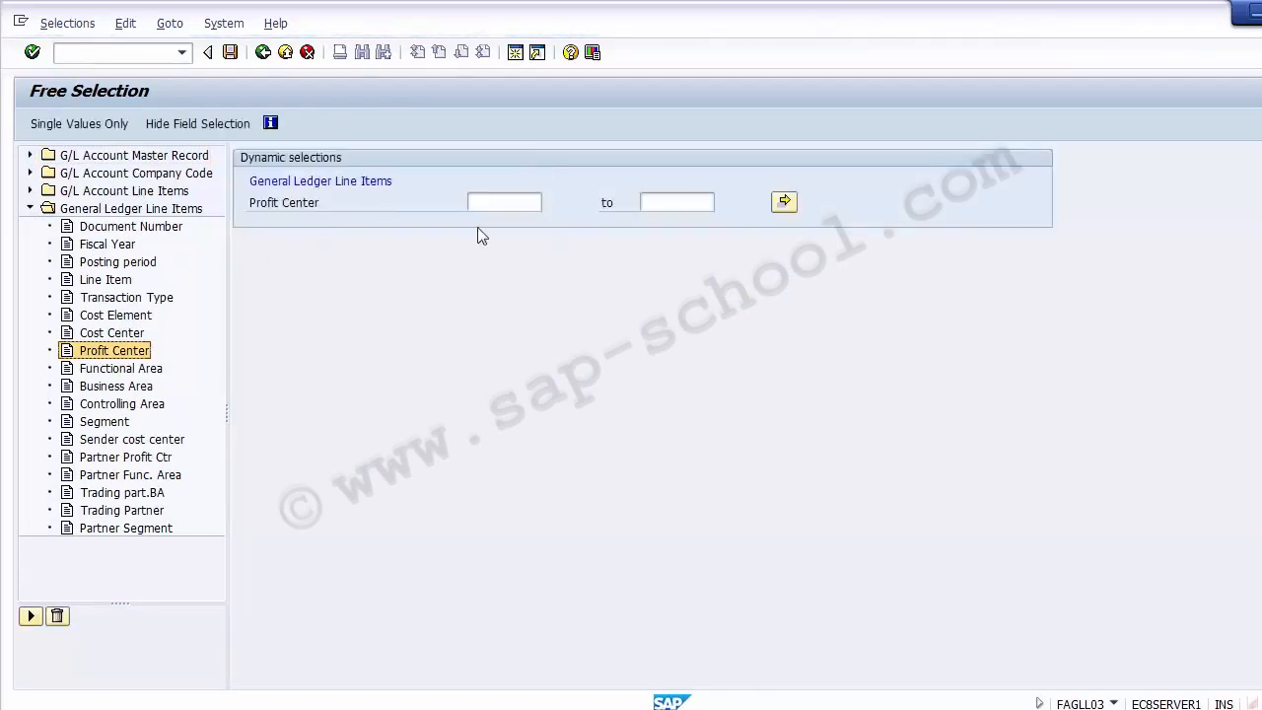
Choose profit center 11000 (Soaps) from the standard hierarchy as the selection value and save the free selection.
left_click(503, 201)
left_click(551, 204)
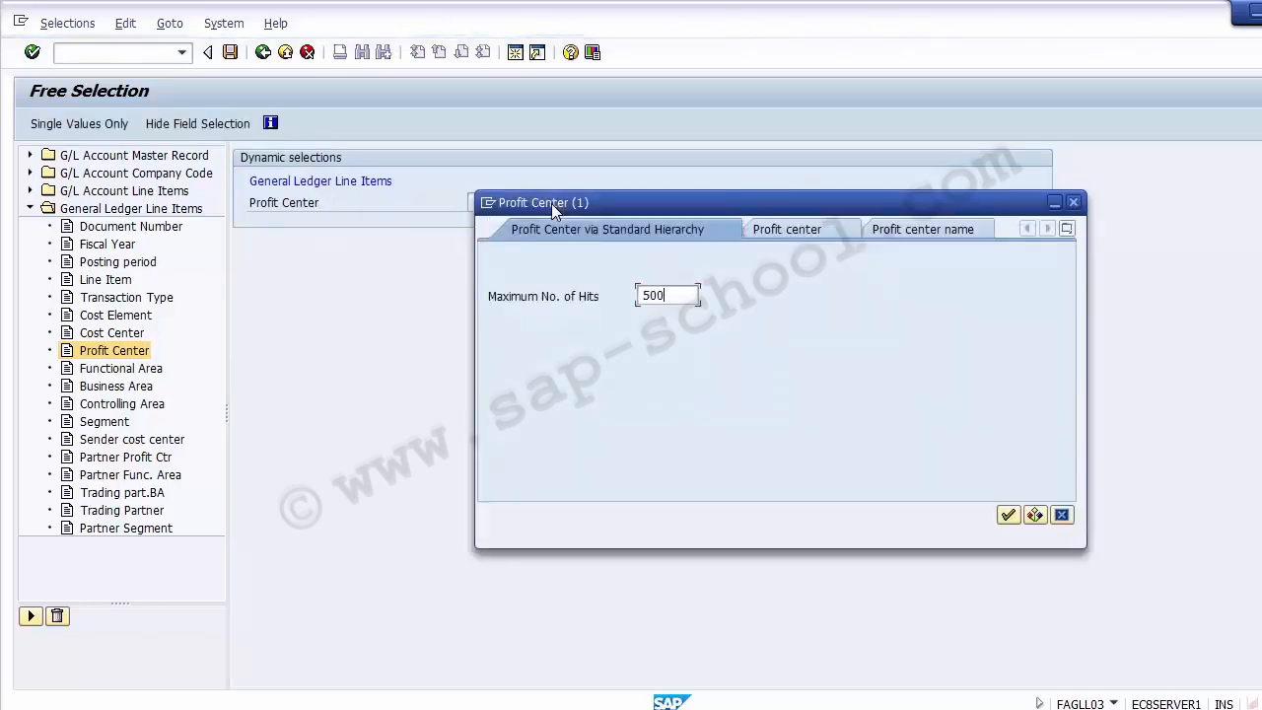
key("Return")
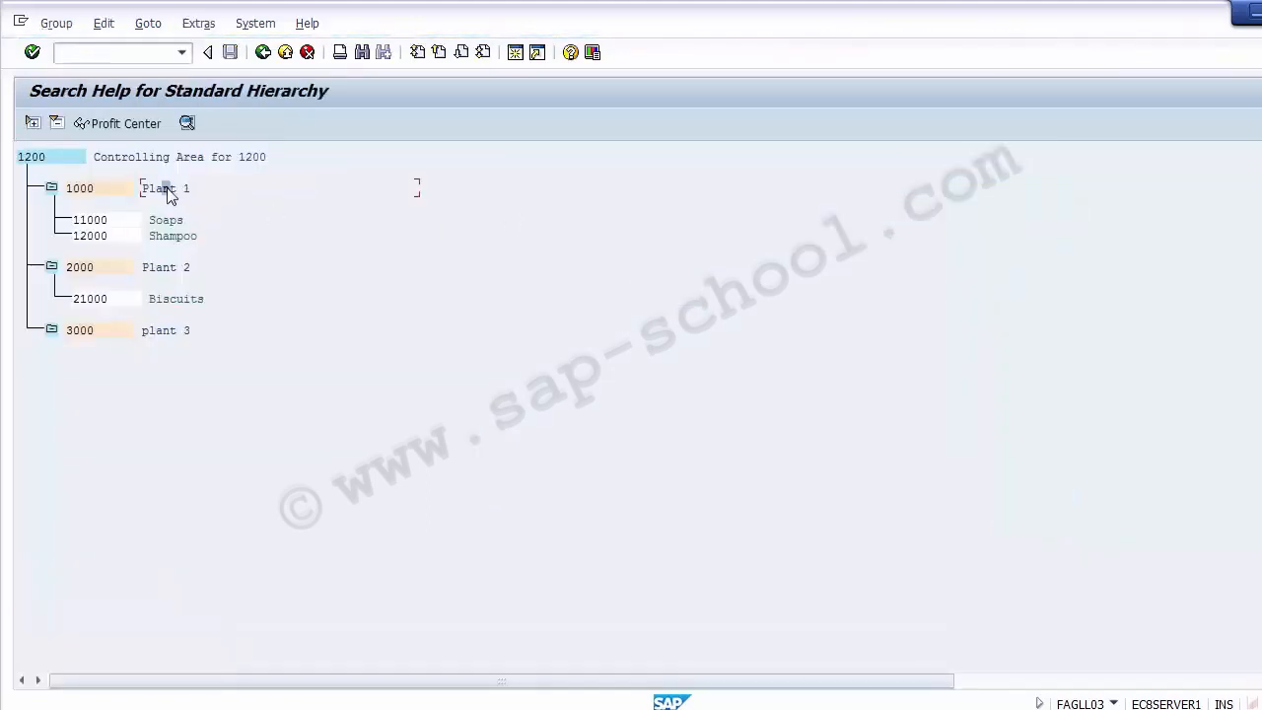
left_click(85, 195)
left_click(92, 237)
left_click(86, 221)
left_click(94, 240)
left_click(87, 221)
double_click(87, 221)
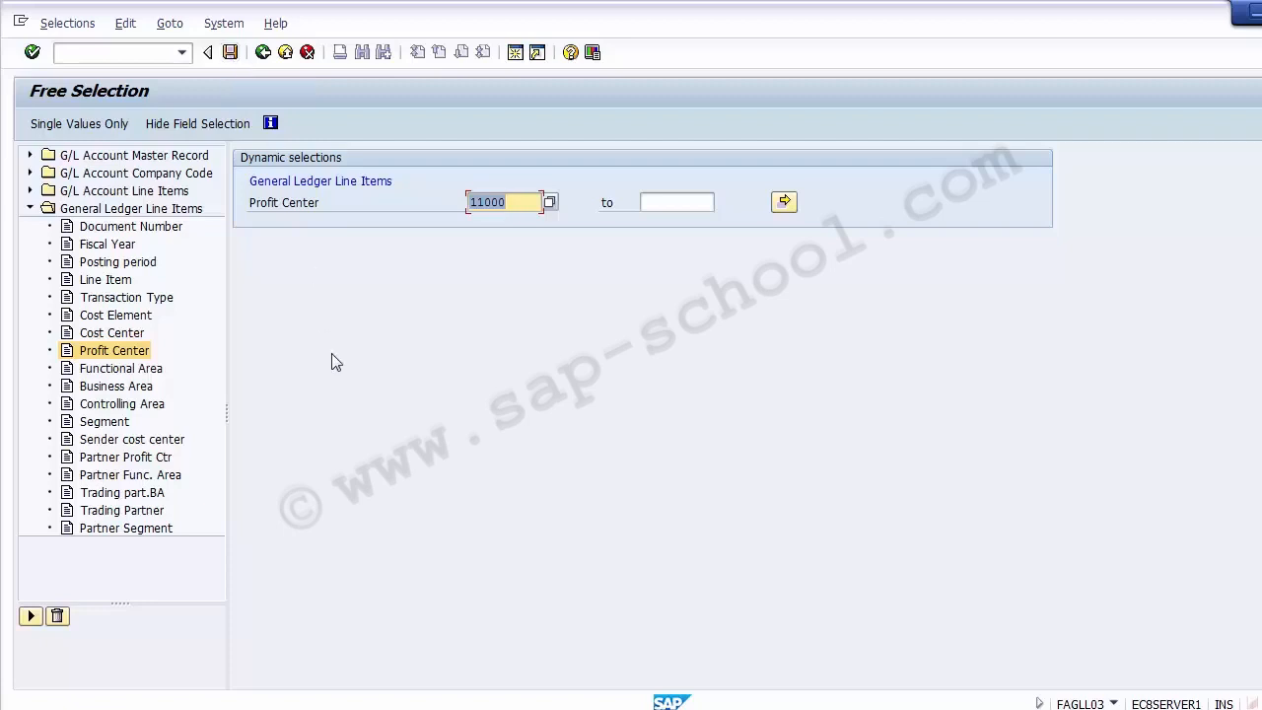
left_click(230, 52)
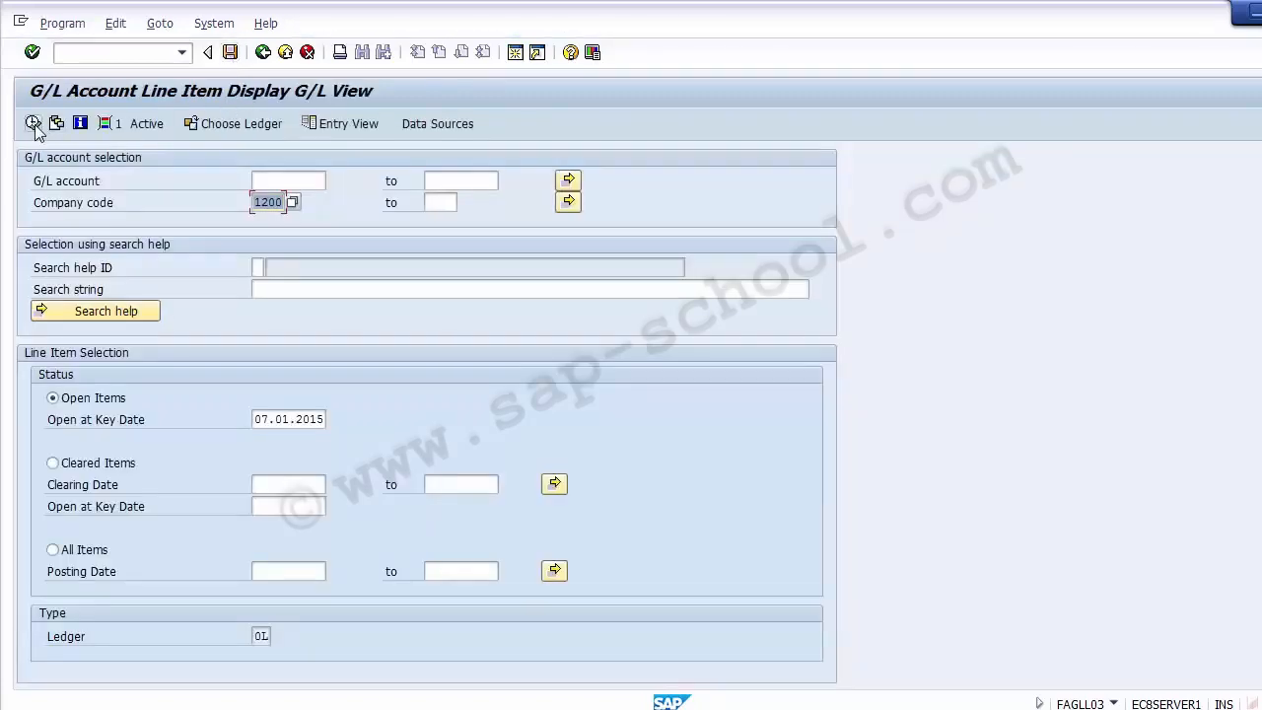
Run the line item display and check the amounts and profit centers of the CITIBANK Outgoing and Salary Payable accounts.
left_click(32, 123)
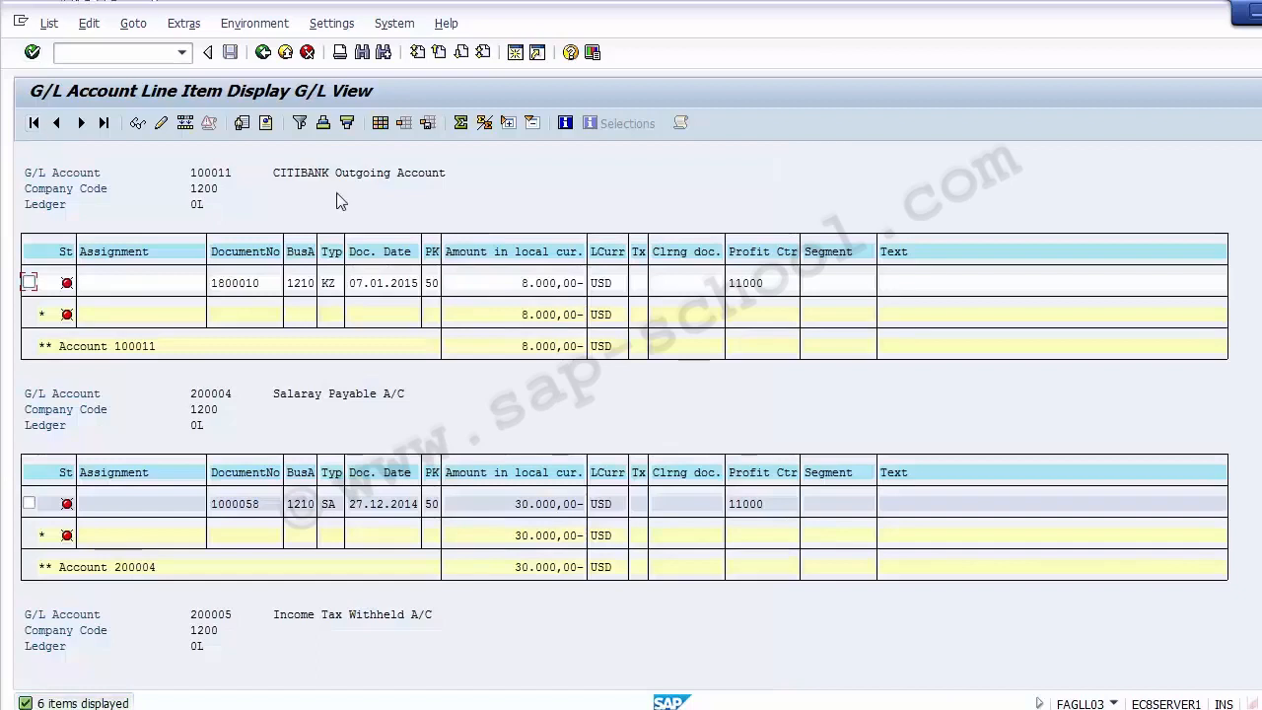
left_click(524, 283)
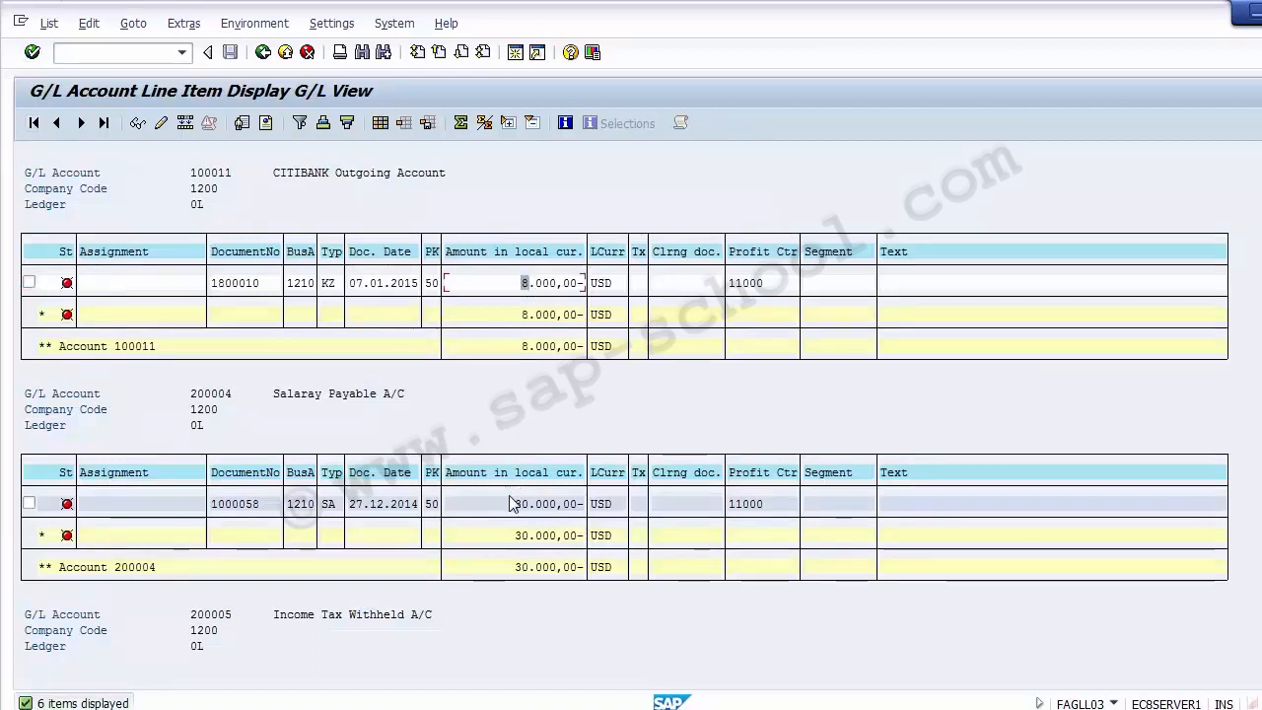
left_click(774, 284)
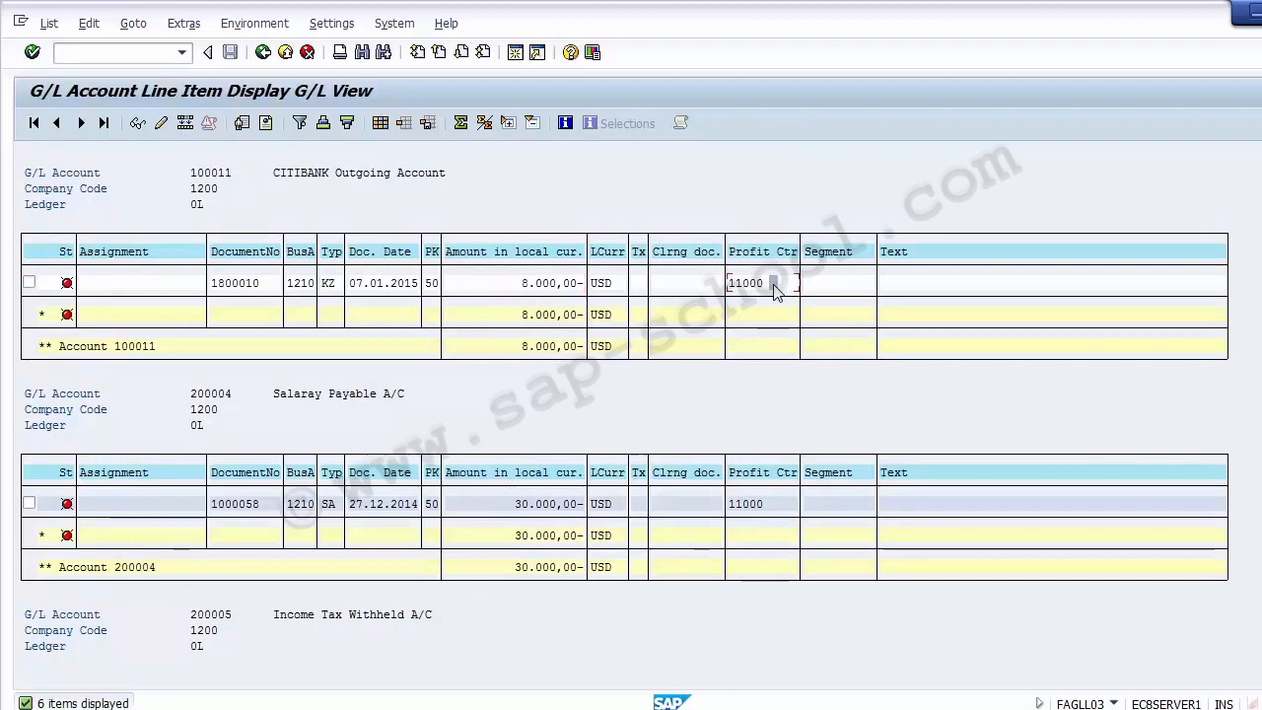
left_click(746, 505)
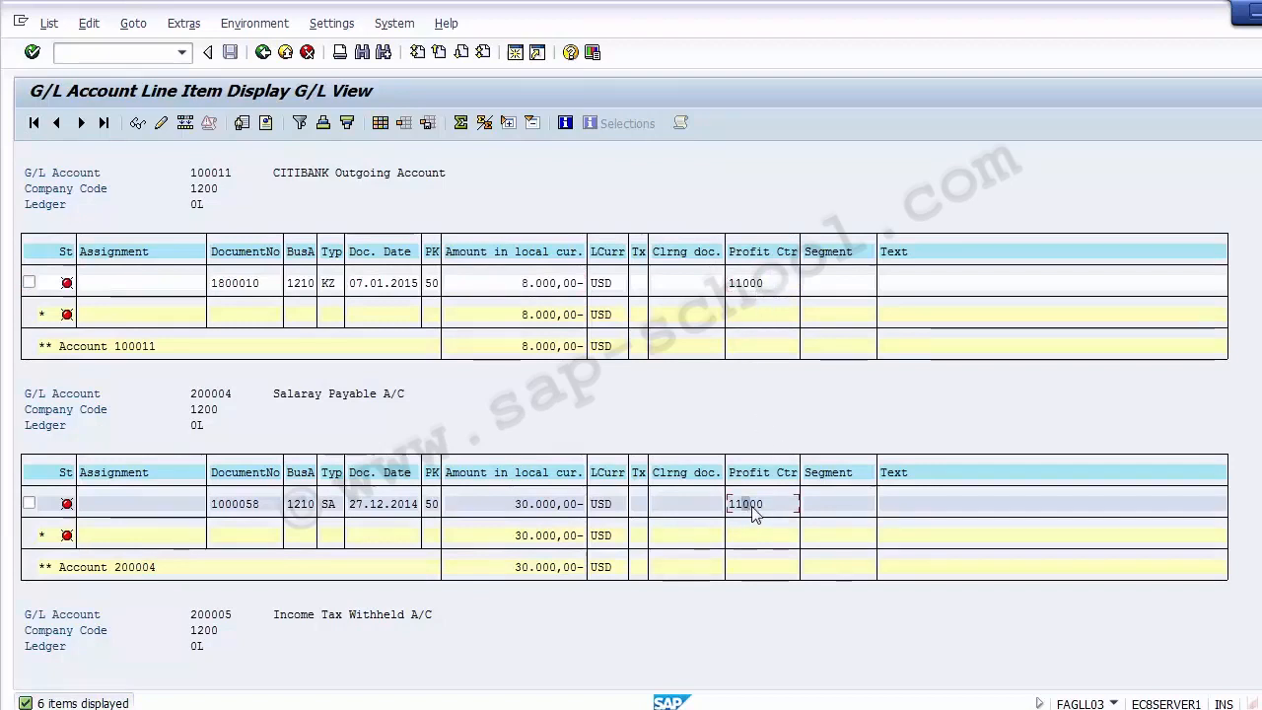
Leave the G/L line item display and review the Reports item on the Unit Testing slide in PowerPoint.
left_click(744, 287)
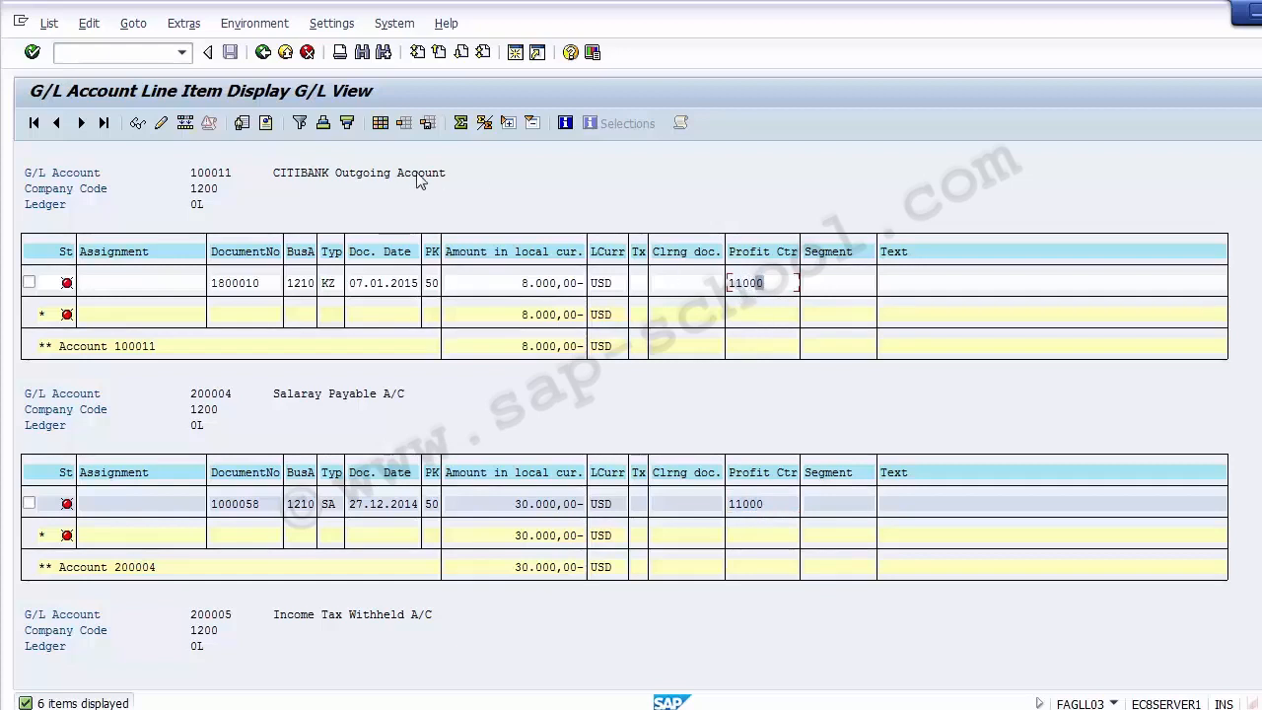
left_click(285, 52)
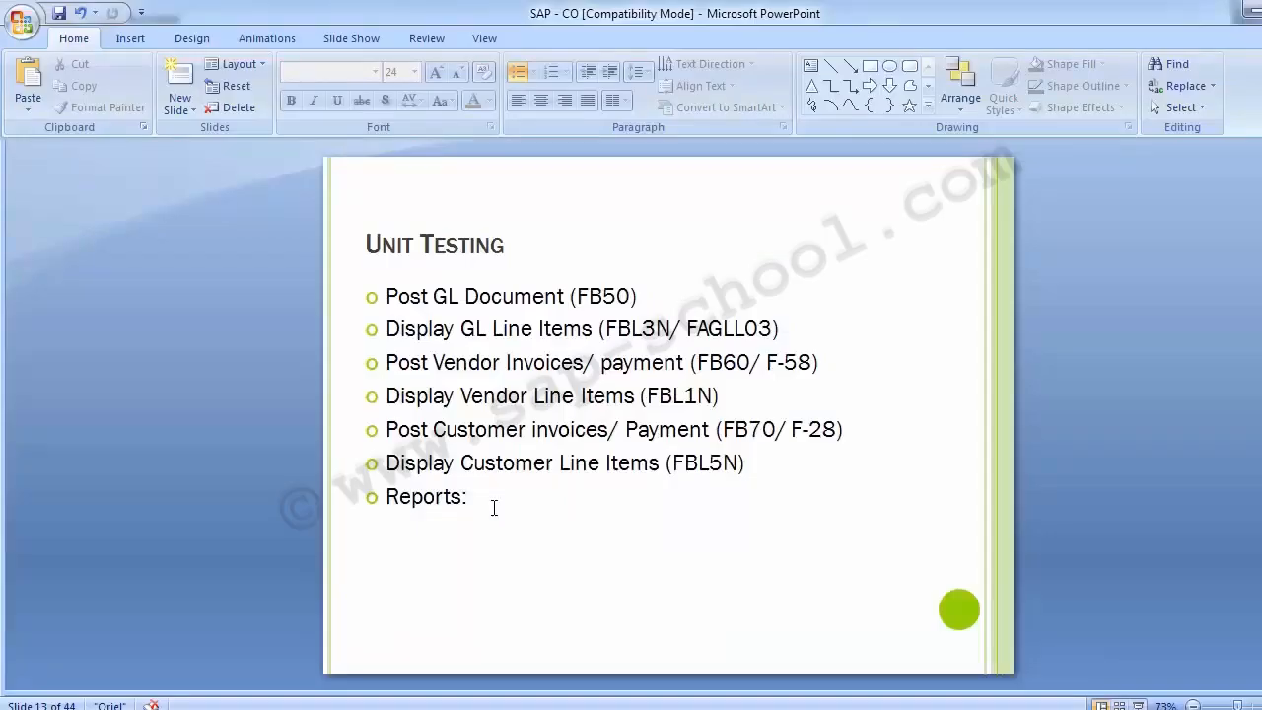
left_click_drag(494, 506, 395, 497)
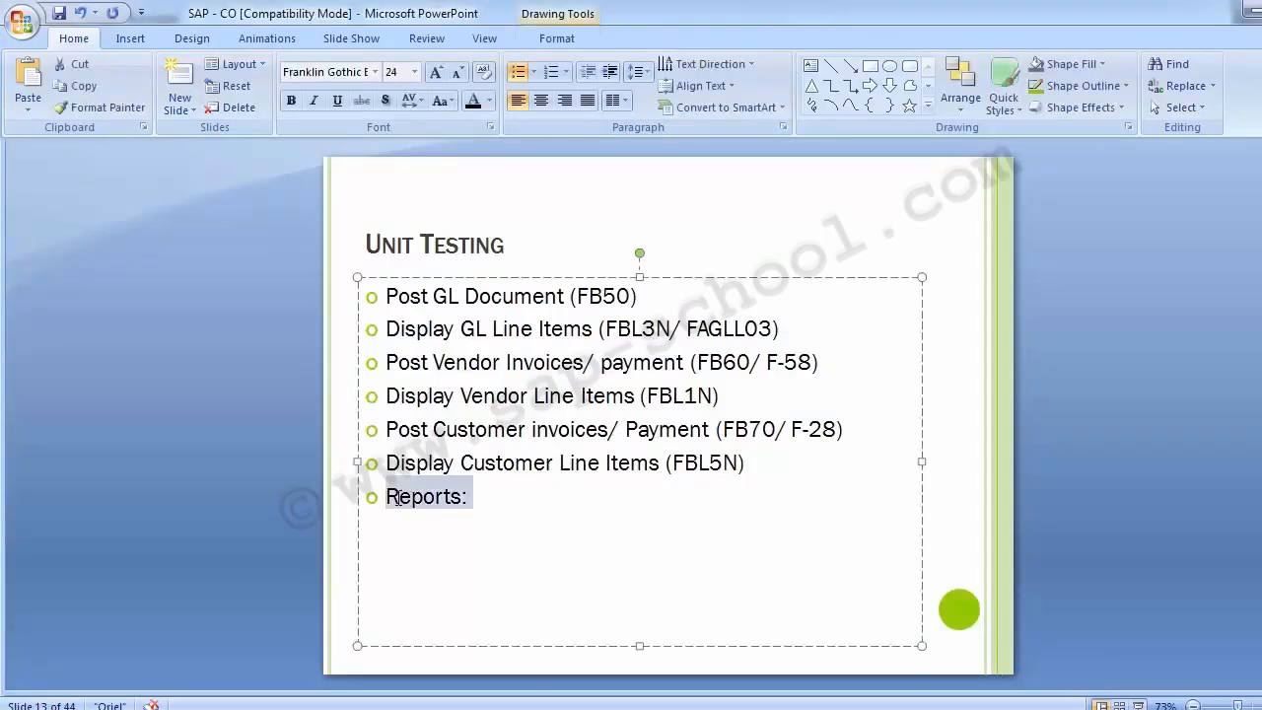
left_click(181, 397)
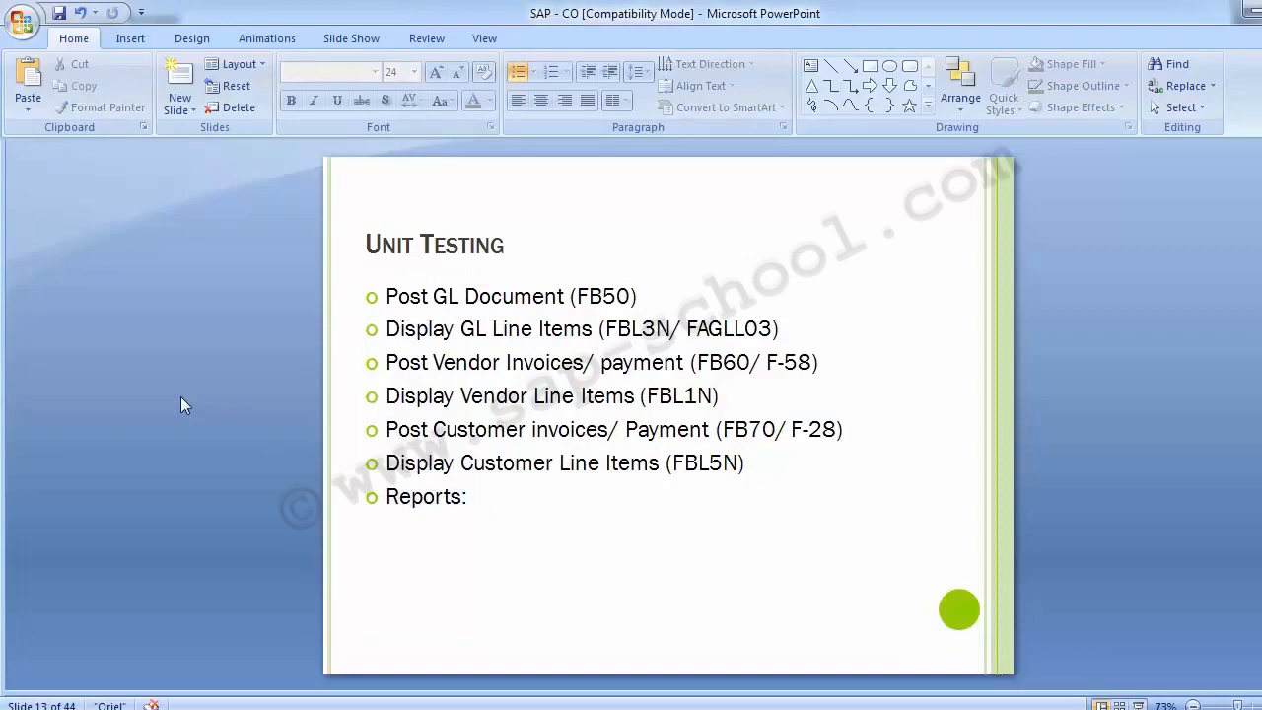
Switch back to SAP Easy Access and expand Accounting, Controlling and Cost Center Accounting in the SAP menu.
mouse_move(552, 702)
left_click(332, 647)
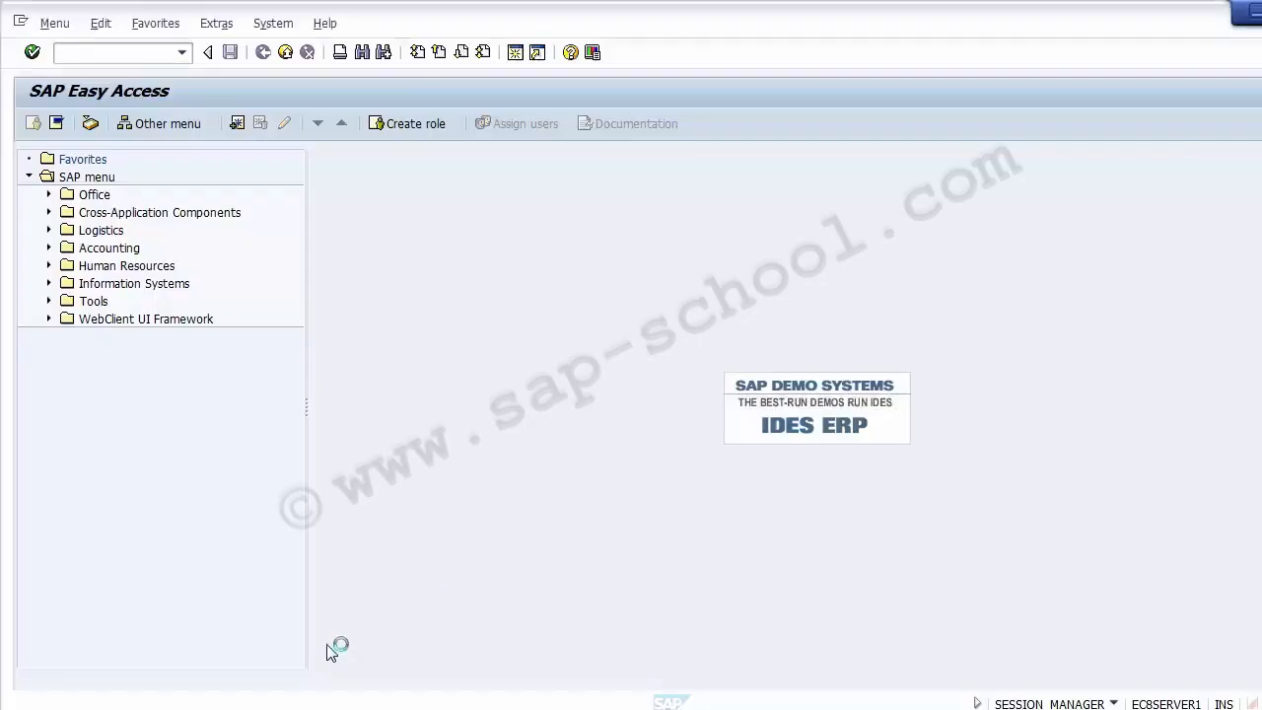
left_click(51, 284)
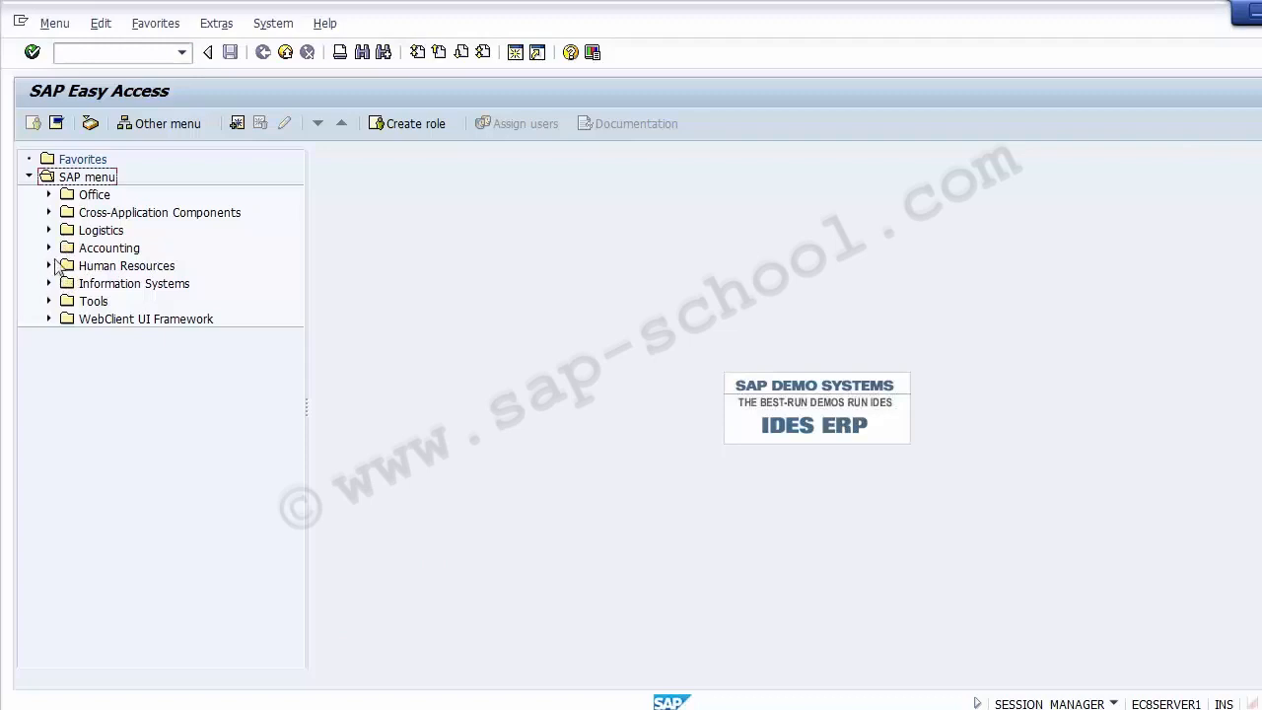
left_click(50, 247)
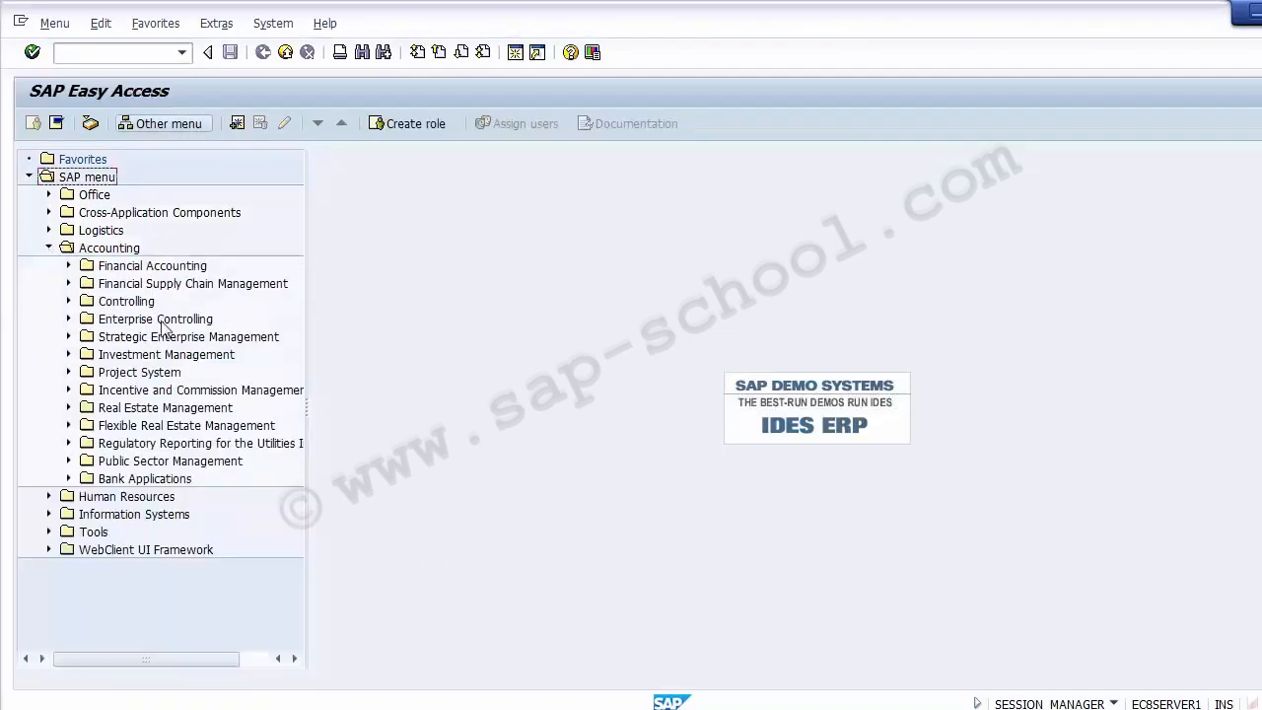
left_click(119, 318)
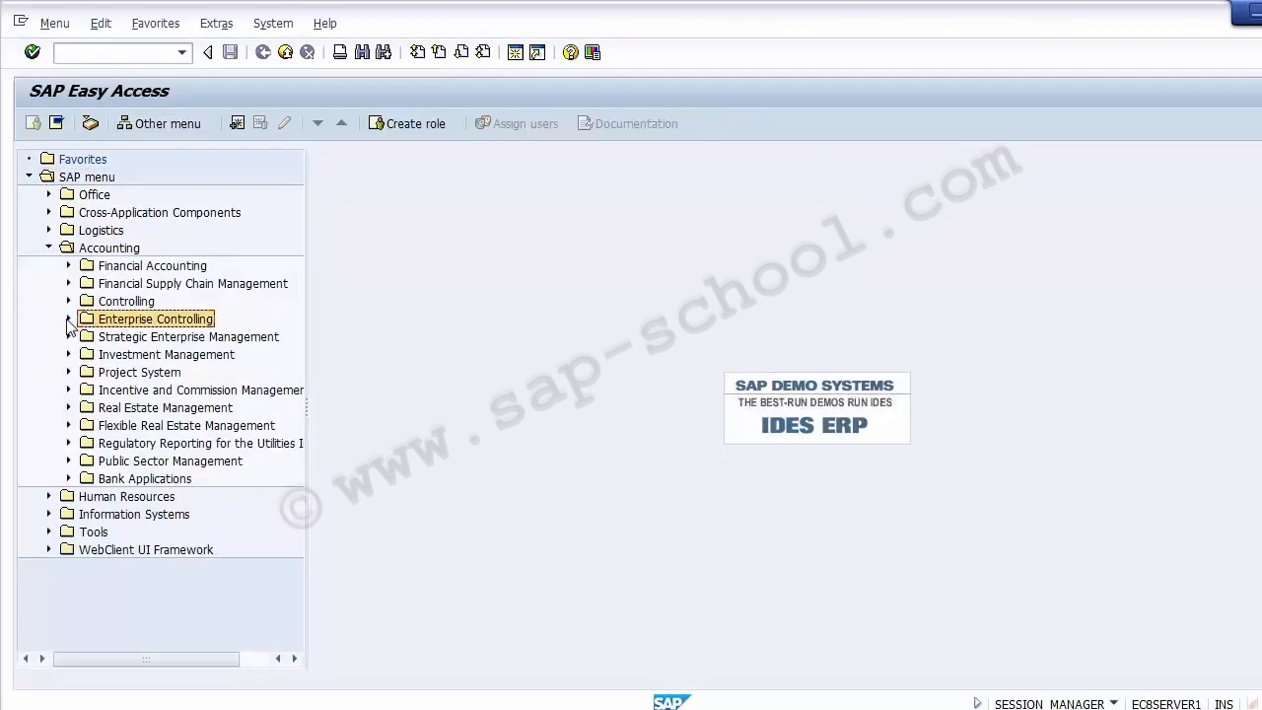
left_click(69, 302)
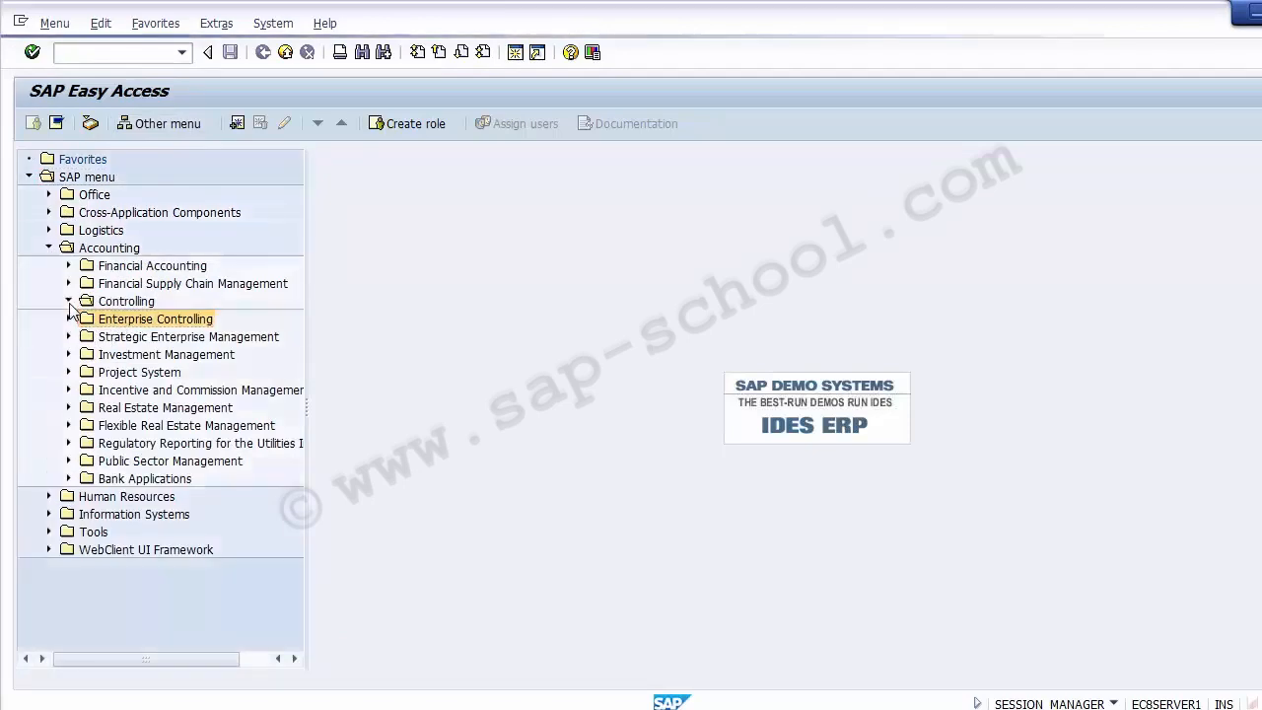
left_click(174, 340)
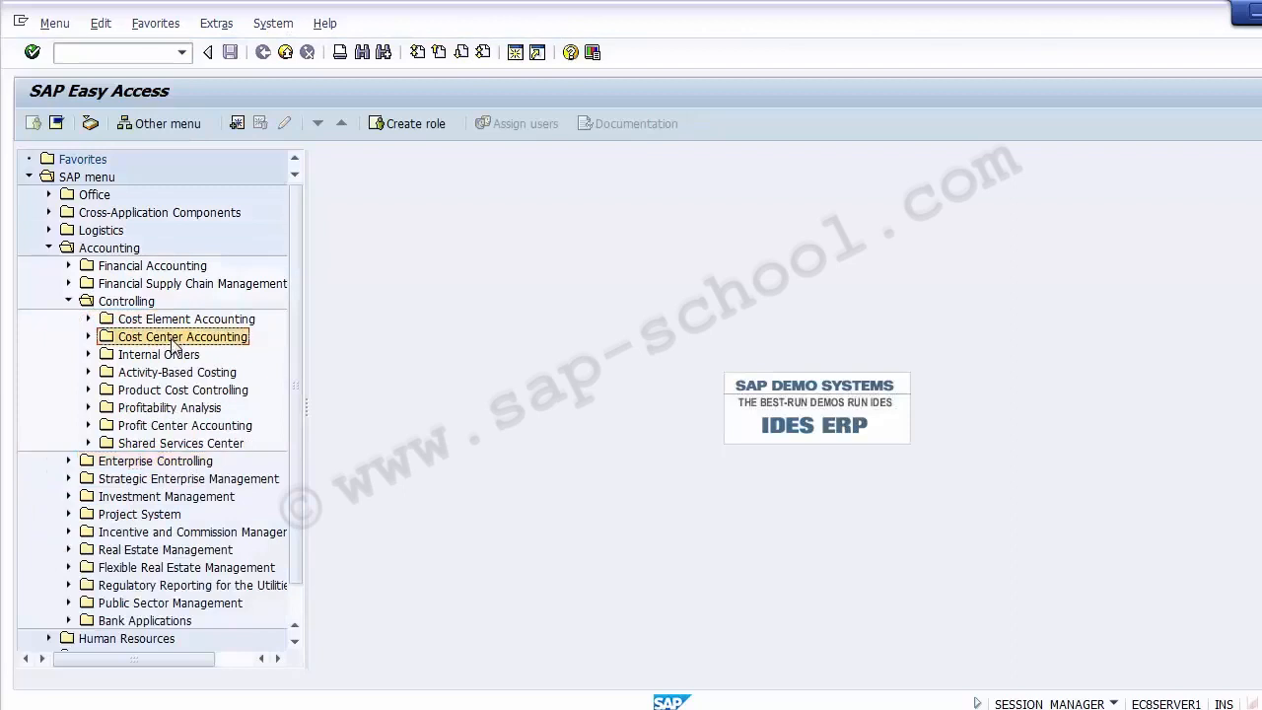
left_click(89, 337)
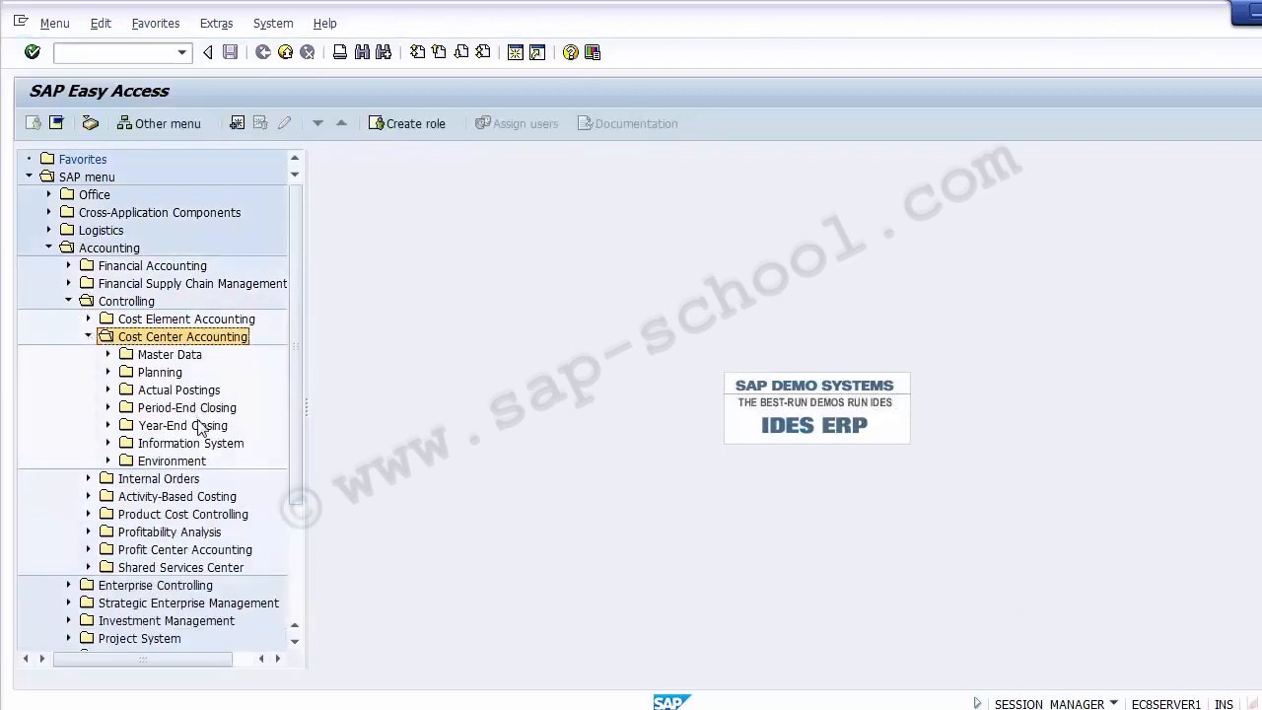
left_click(150, 391)
left_click(108, 389)
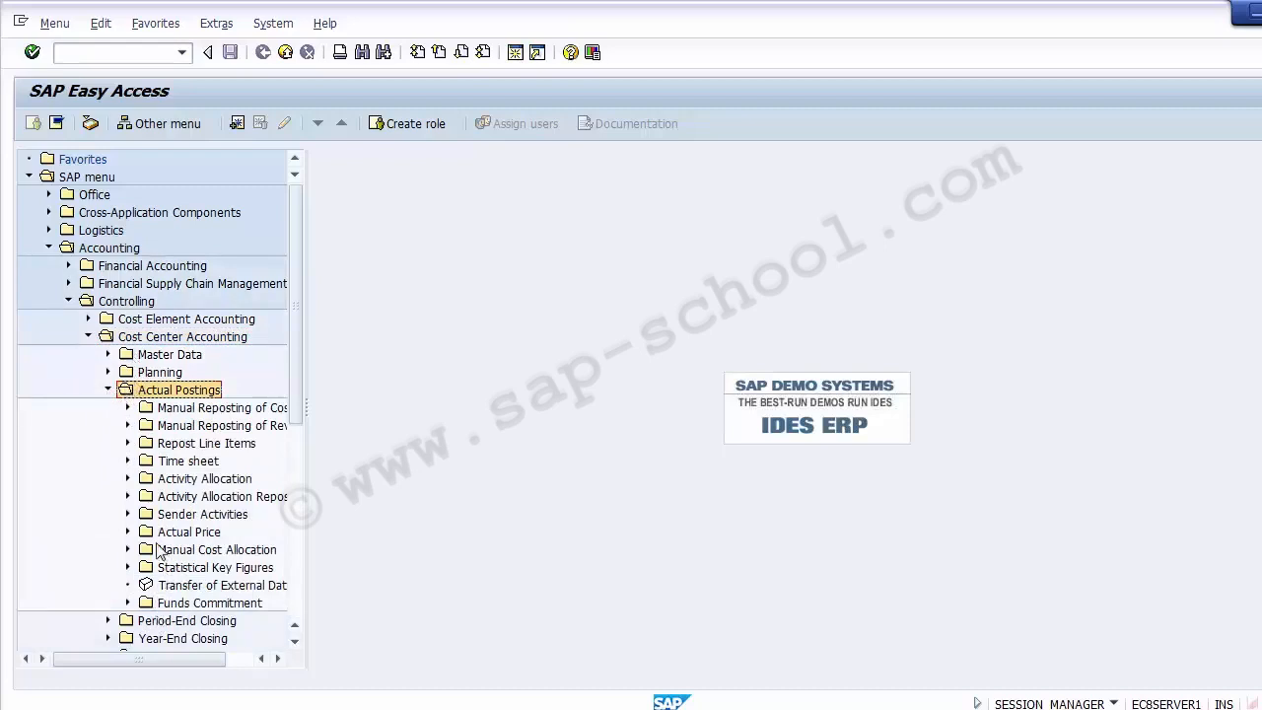
left_click(128, 408)
left_click(128, 408)
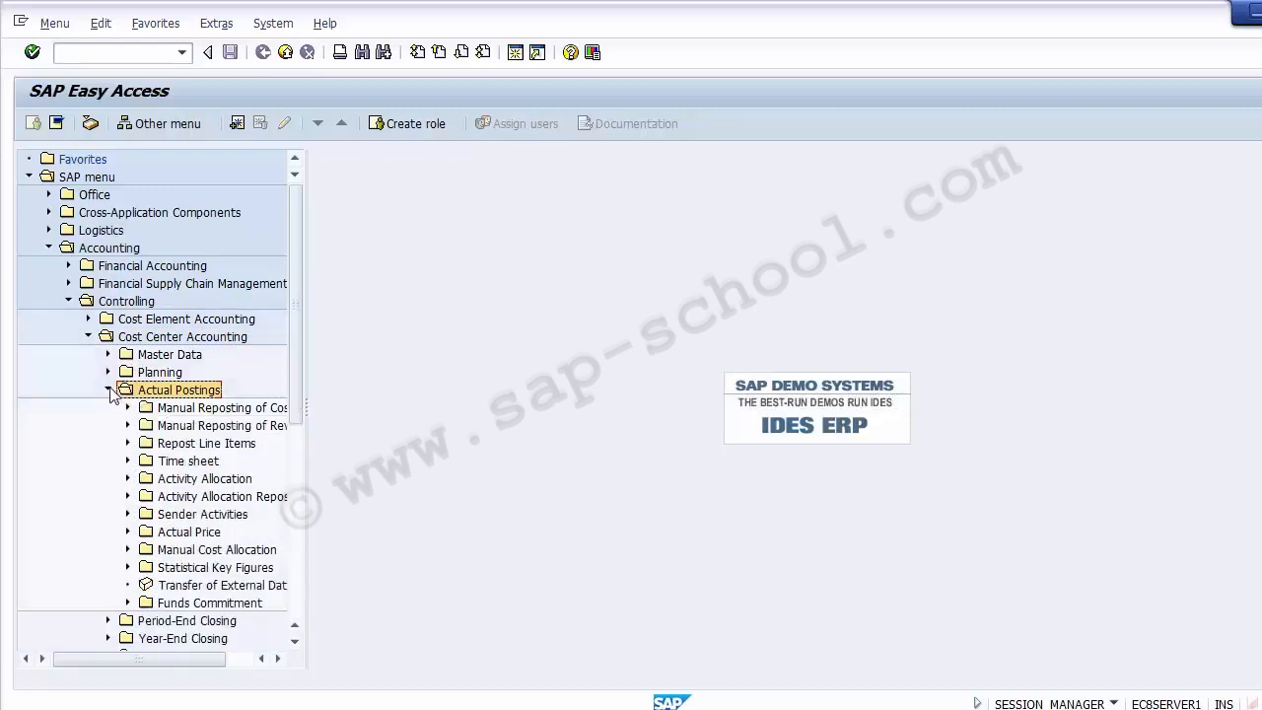
left_click(108, 389)
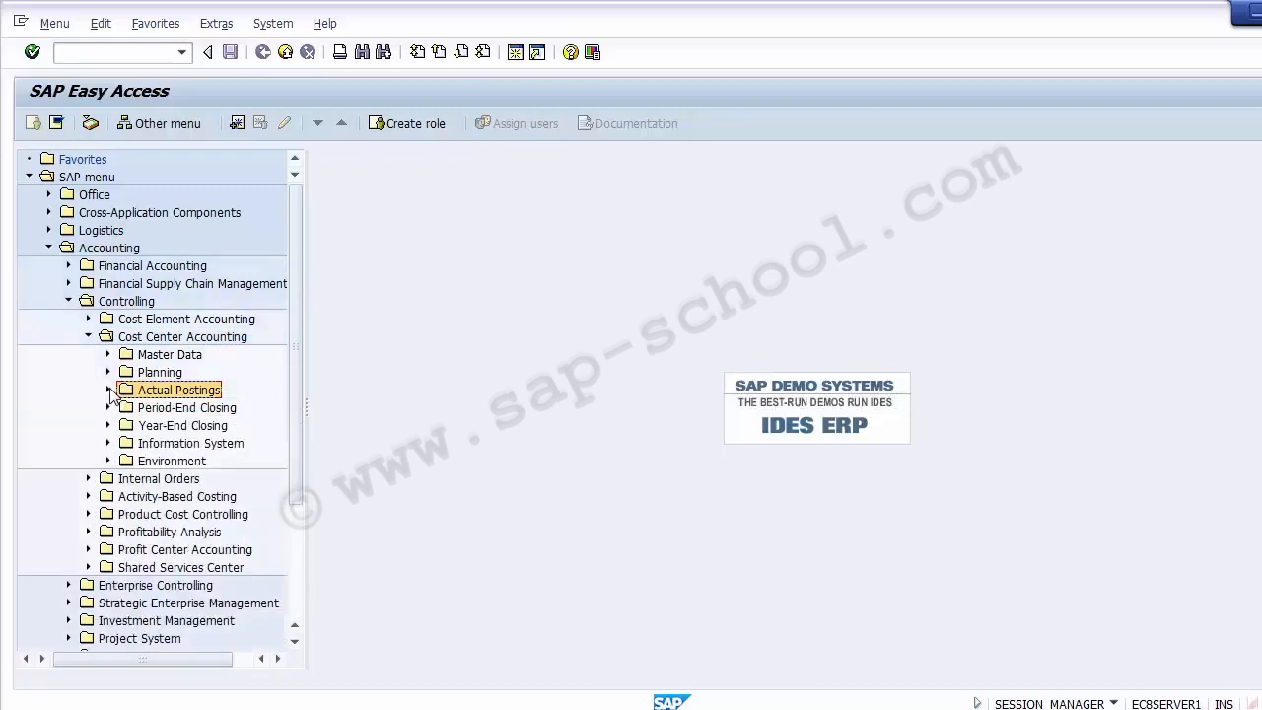
Expand Information System and Reports for Cost Center Accounting, and widen the menu tree so the full report names fit.
left_click(109, 444)
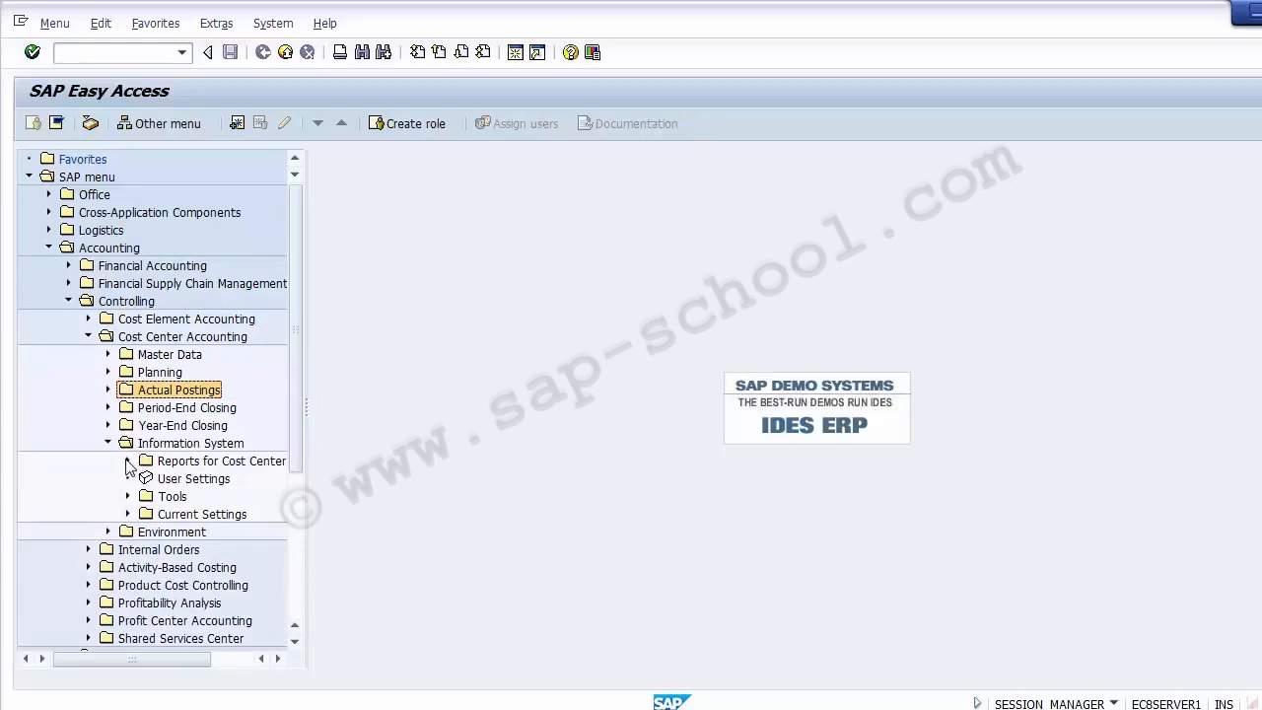
left_click(128, 460)
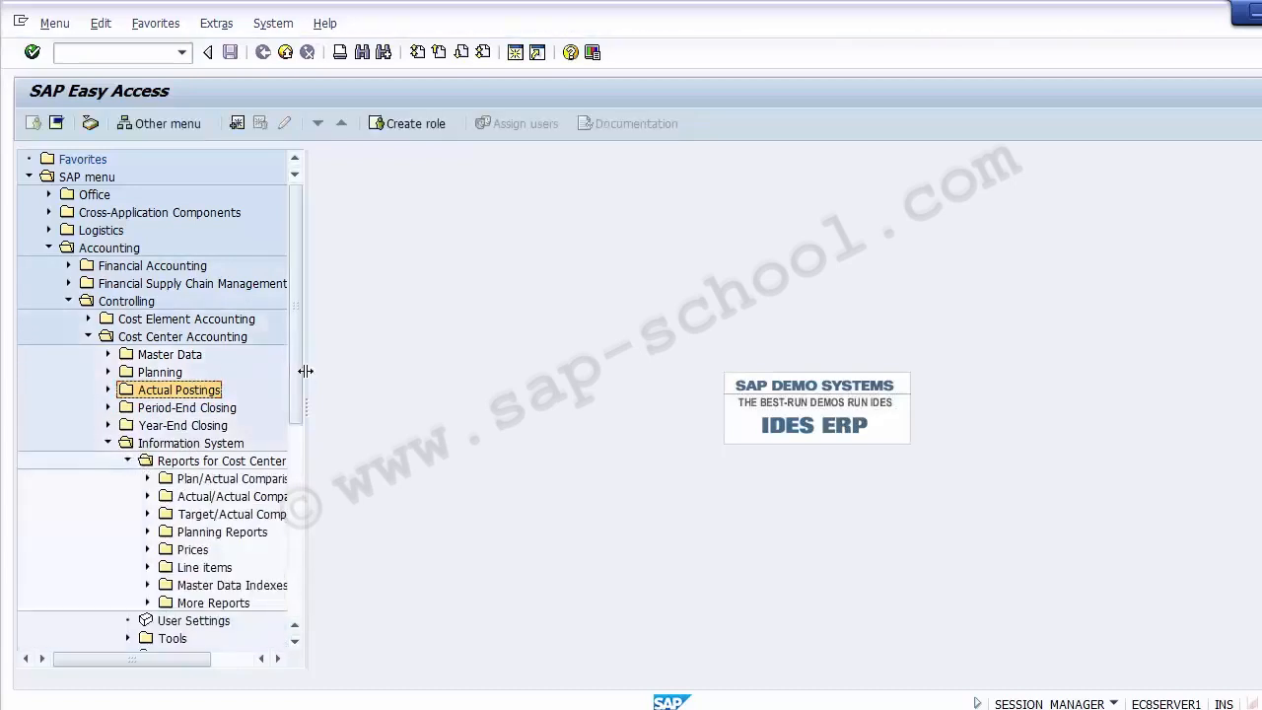
left_click_drag(305, 370, 558, 371)
left_click(326, 462)
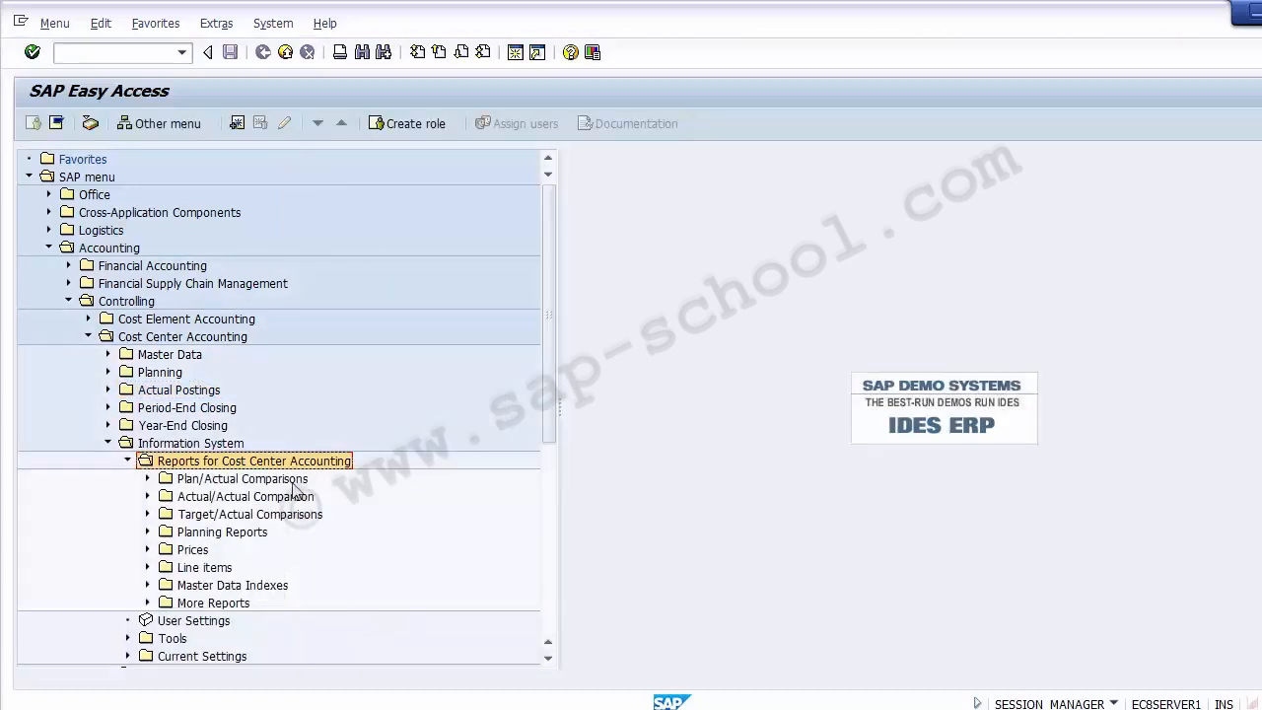
Expand the Actual/Actual and Plan/Actual Comparisons folders and open the Cost Centers: Actual/Plan/Variance report.
left_click(293, 481)
left_click(233, 497)
left_click(148, 496)
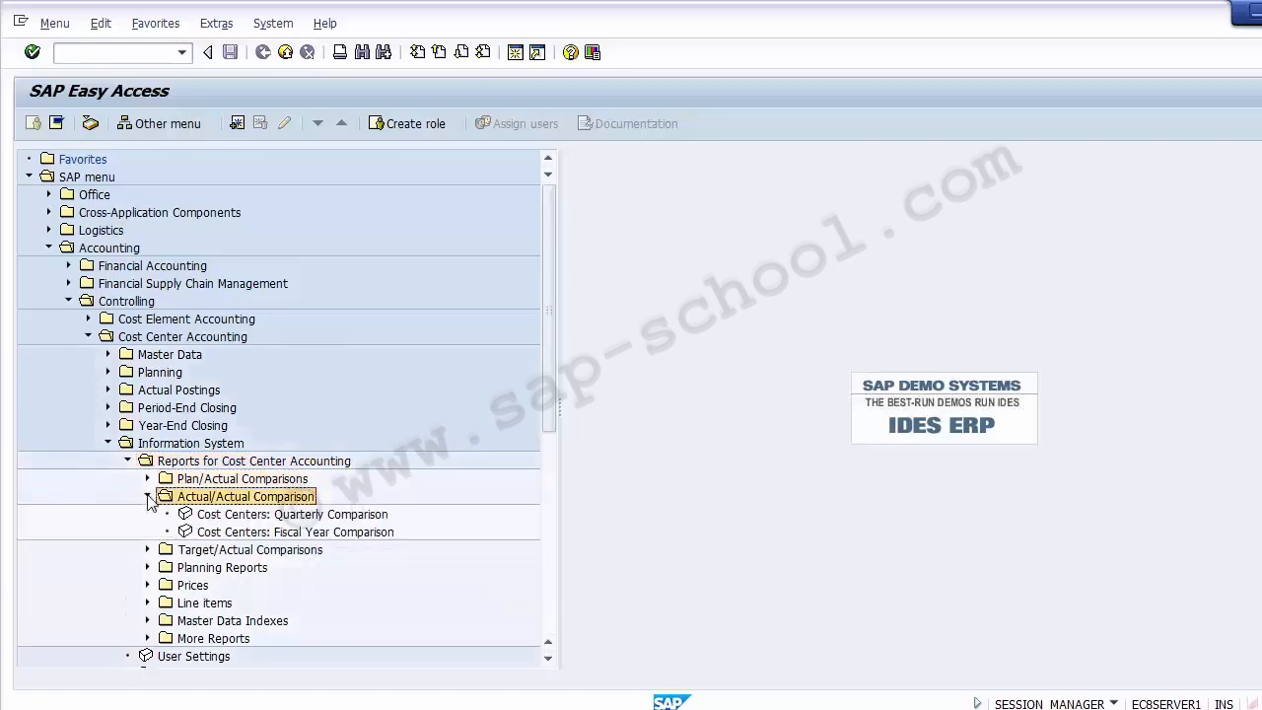
left_click(148, 478)
left_click(238, 497)
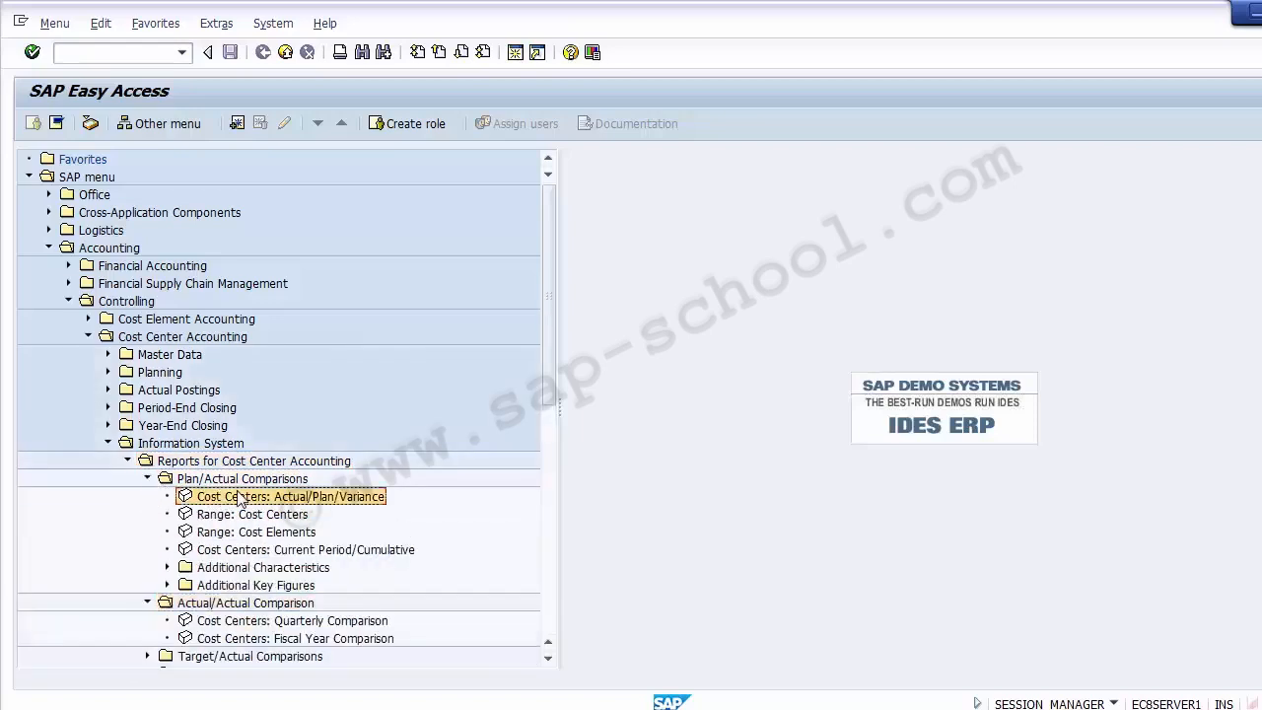
double_click(224, 503)
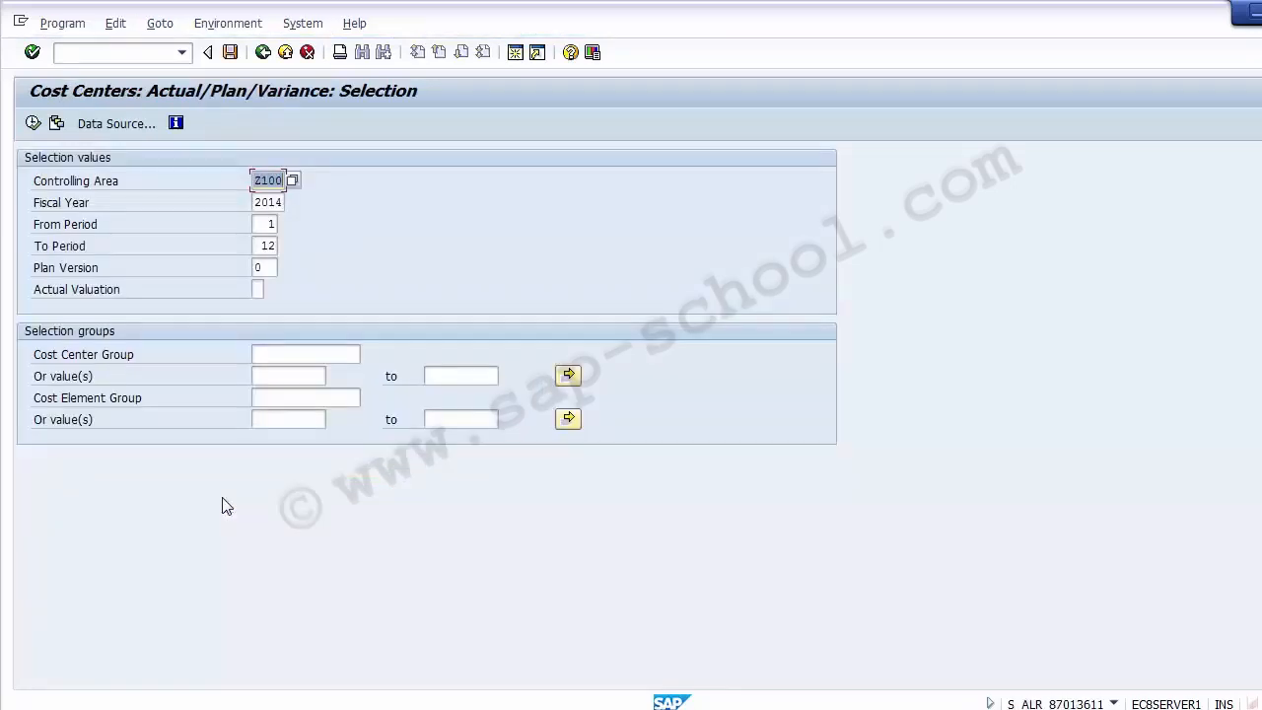
Run the report for controlling area Z100, fiscal year 2014, periods 1 to 12 and plan version 0.
left_click(274, 181)
left_click(278, 202)
left_click(278, 226)
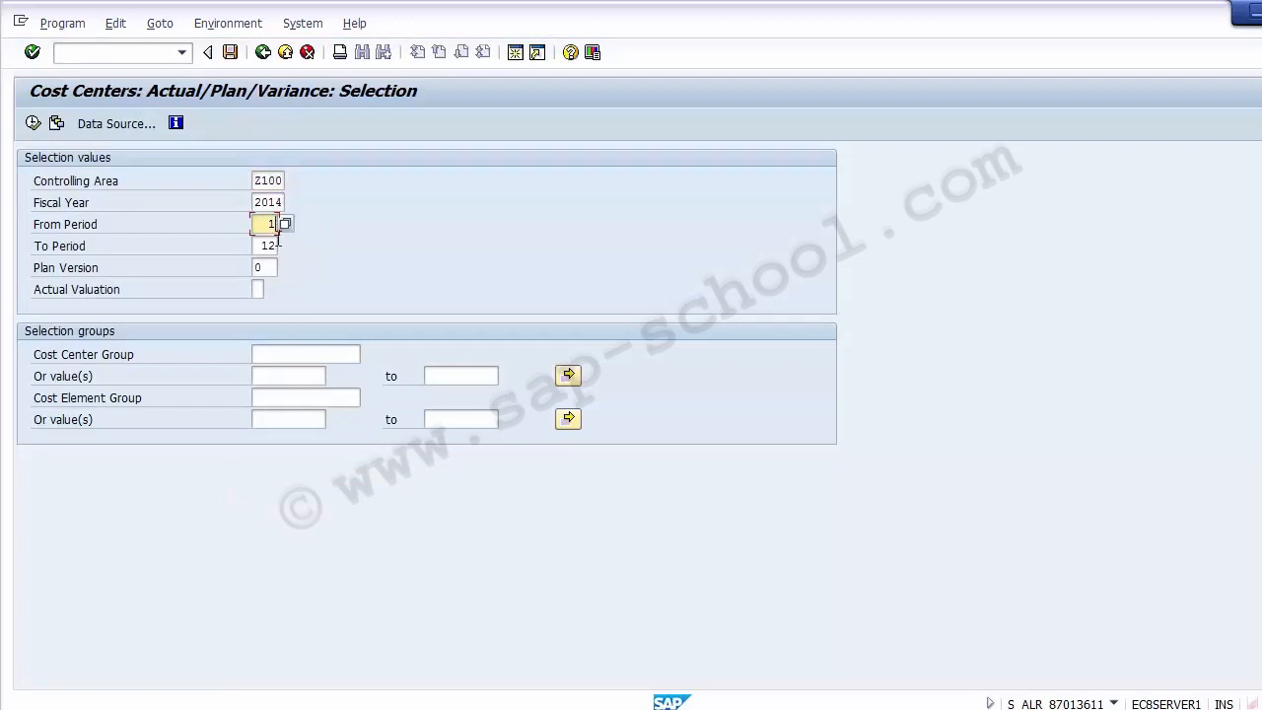
left_click(277, 249)
left_click(277, 267)
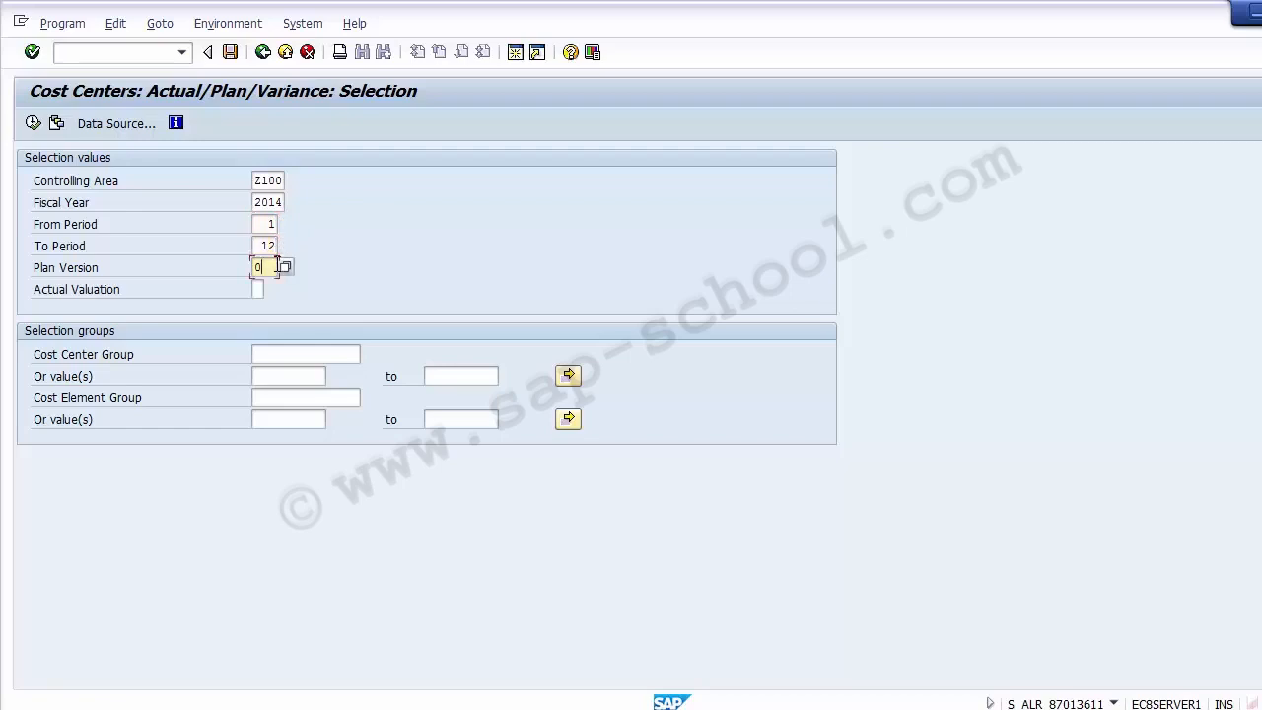
left_click(33, 123)
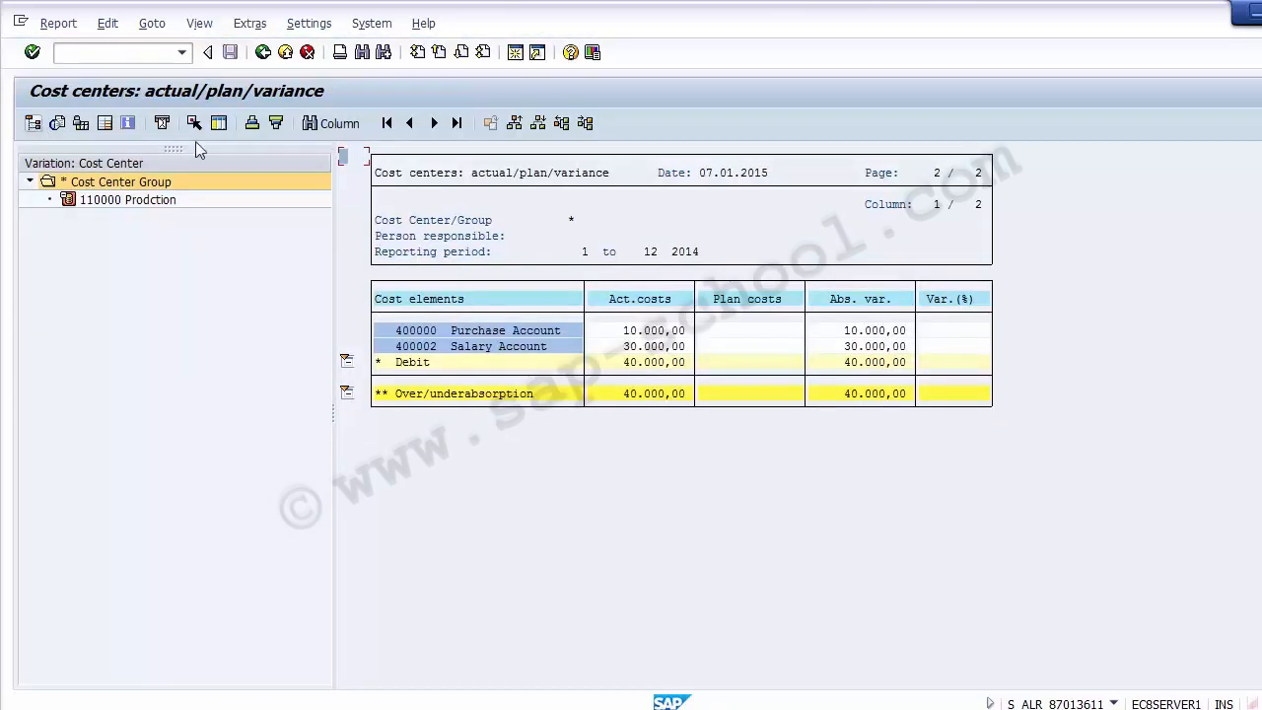
Examine the actual costs, plan costs and absolute variance of the Purchase and Salary Account cost elements and their totals.
left_click(424, 338)
left_click(421, 362)
left_click(493, 345)
left_click(558, 333)
left_click(629, 335)
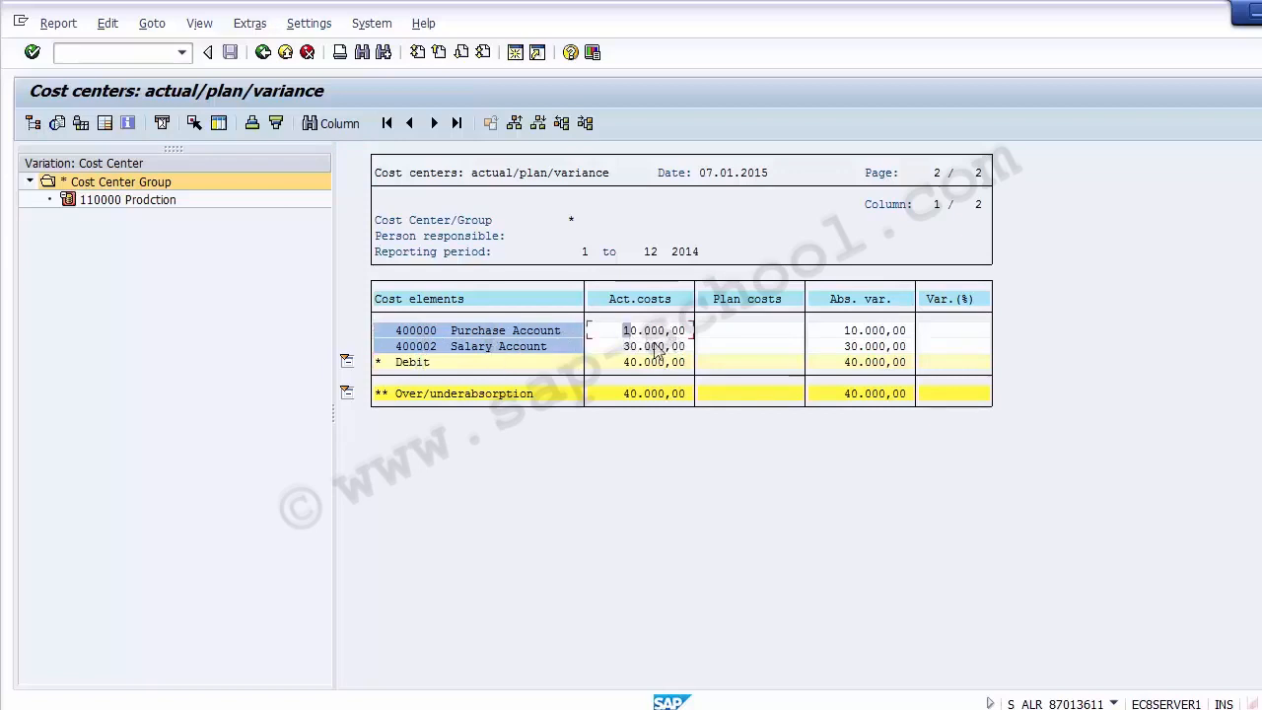
left_click(631, 347)
left_click(738, 312)
left_click(667, 332)
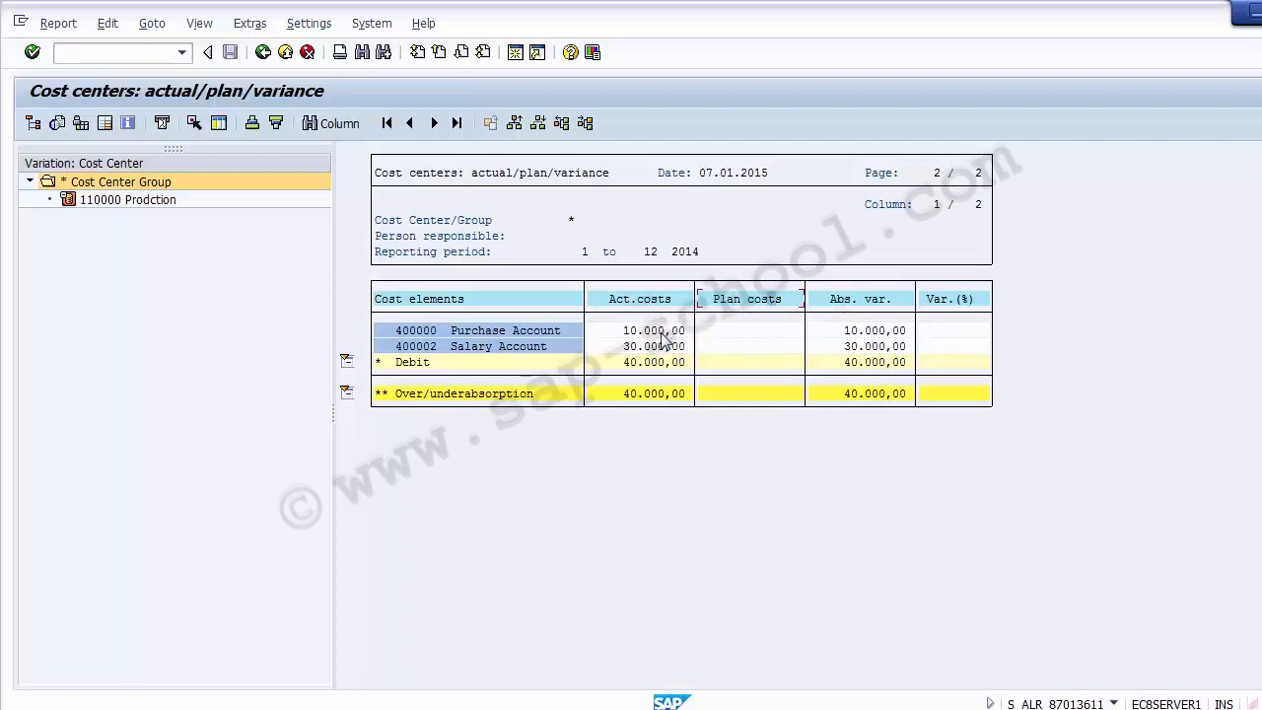
left_click(860, 363)
left_click(685, 392)
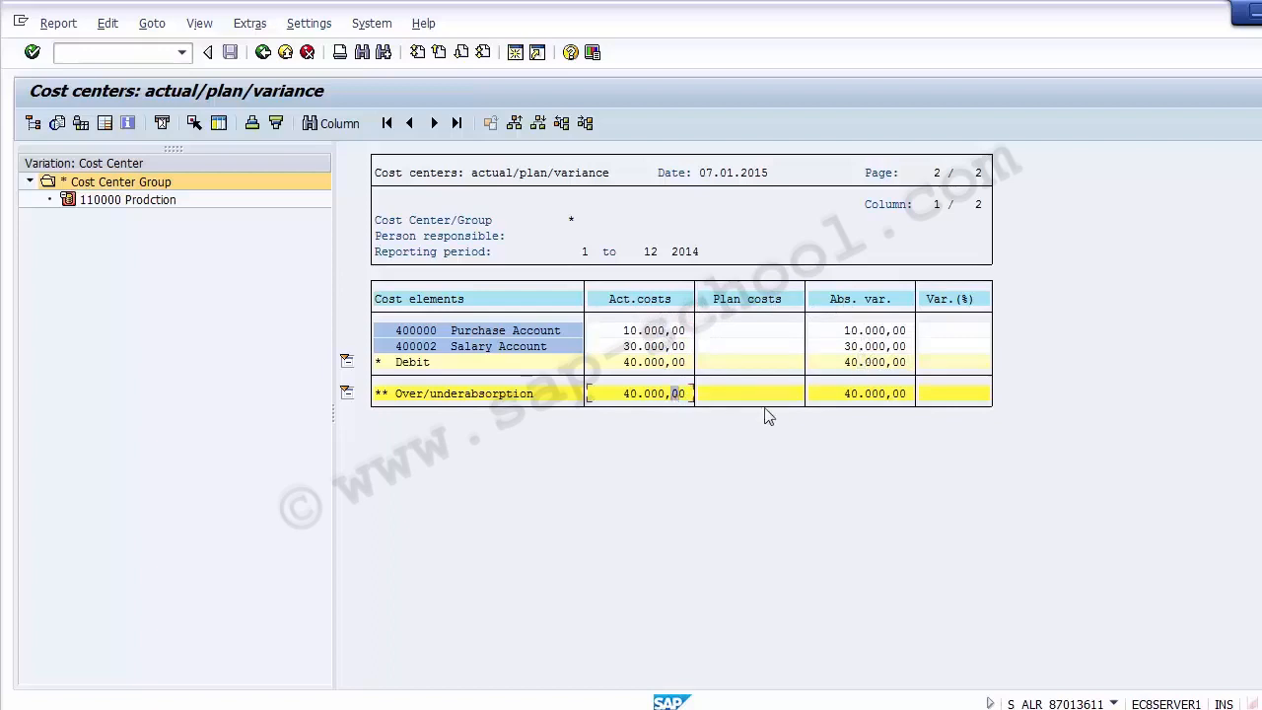
left_click(873, 394)
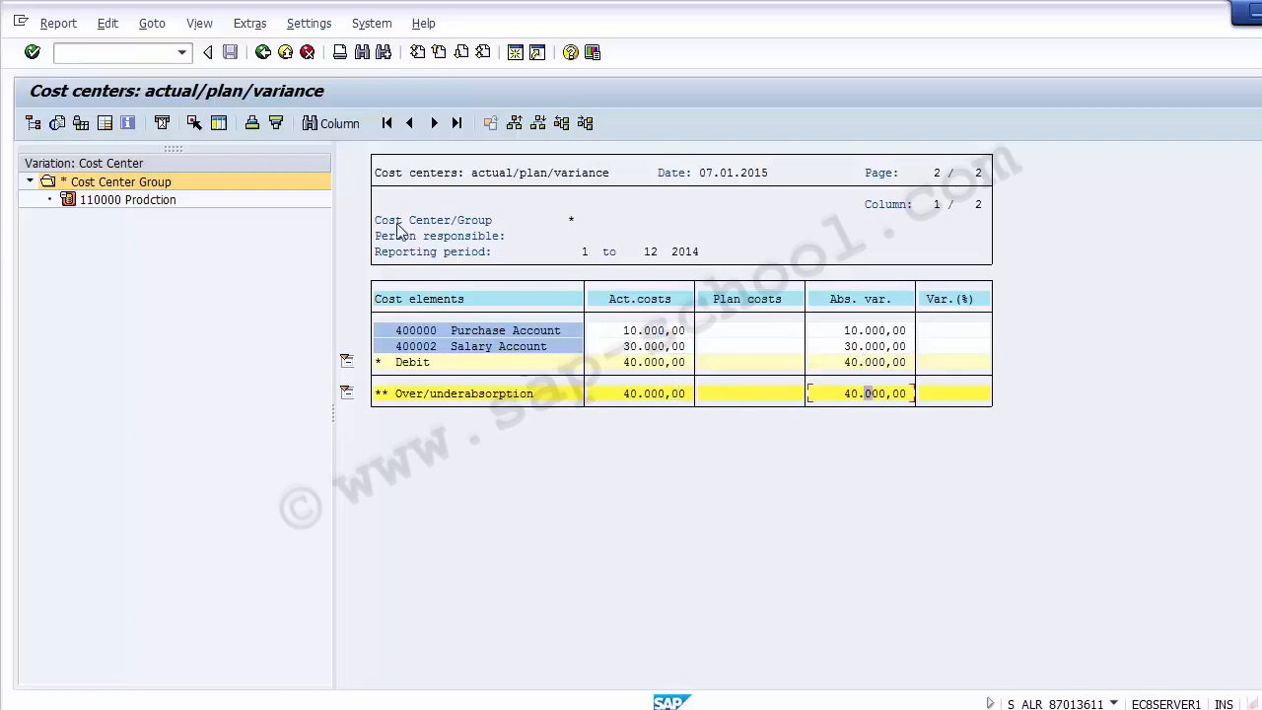
Exit the Actual/Plan/Variance report and open the Range: Cost Centers report from Plan/Actual Comparisons.
left_click(262, 52)
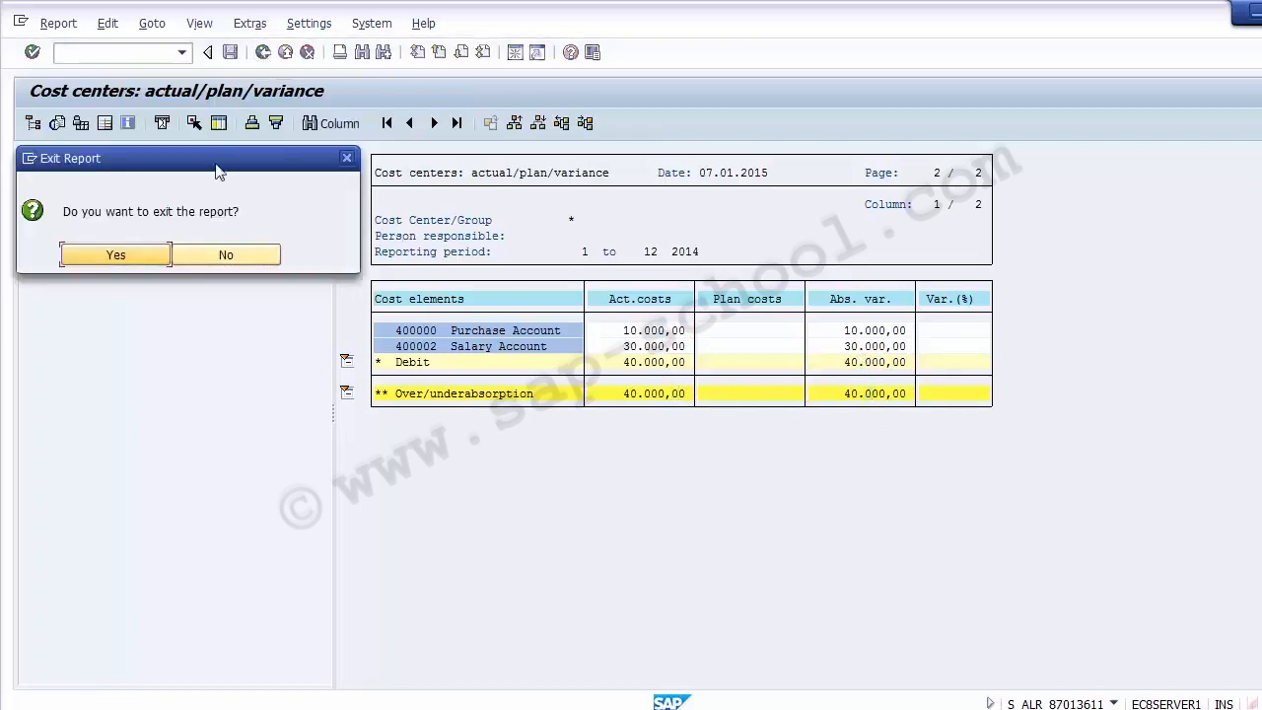
left_click(117, 255)
left_click(263, 52)
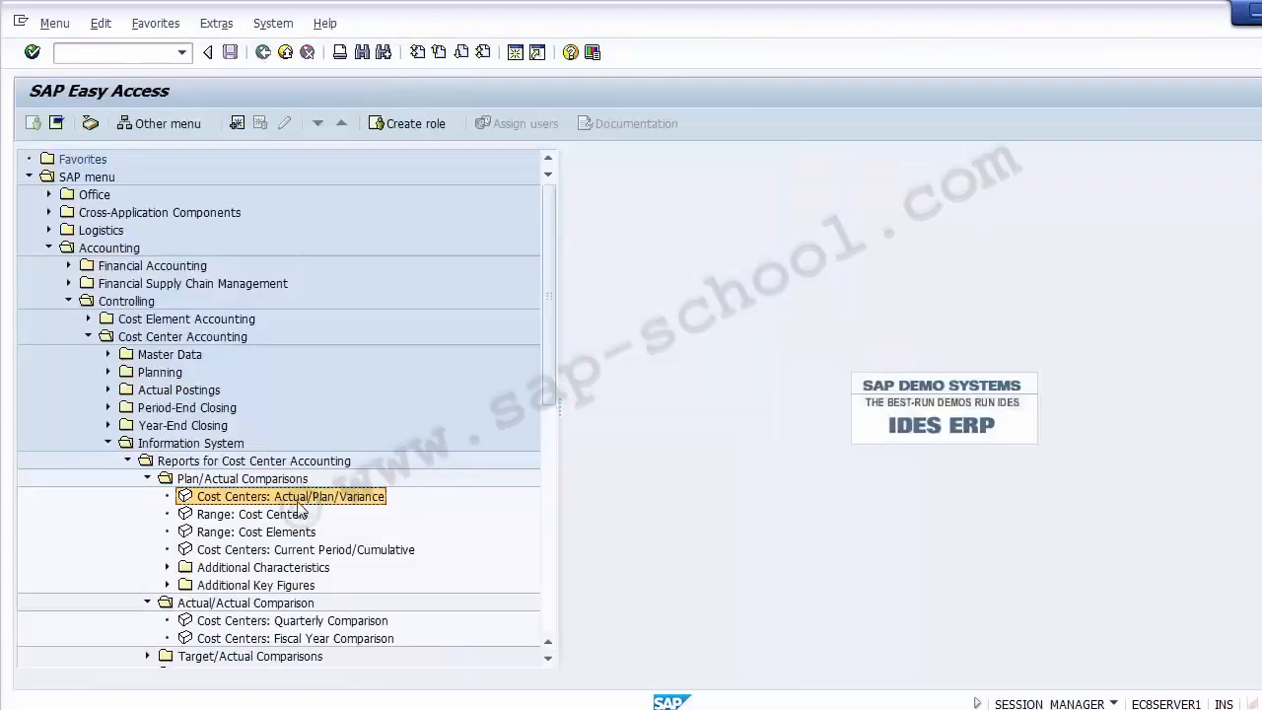
left_click(285, 515)
left_click(284, 534)
left_click(284, 550)
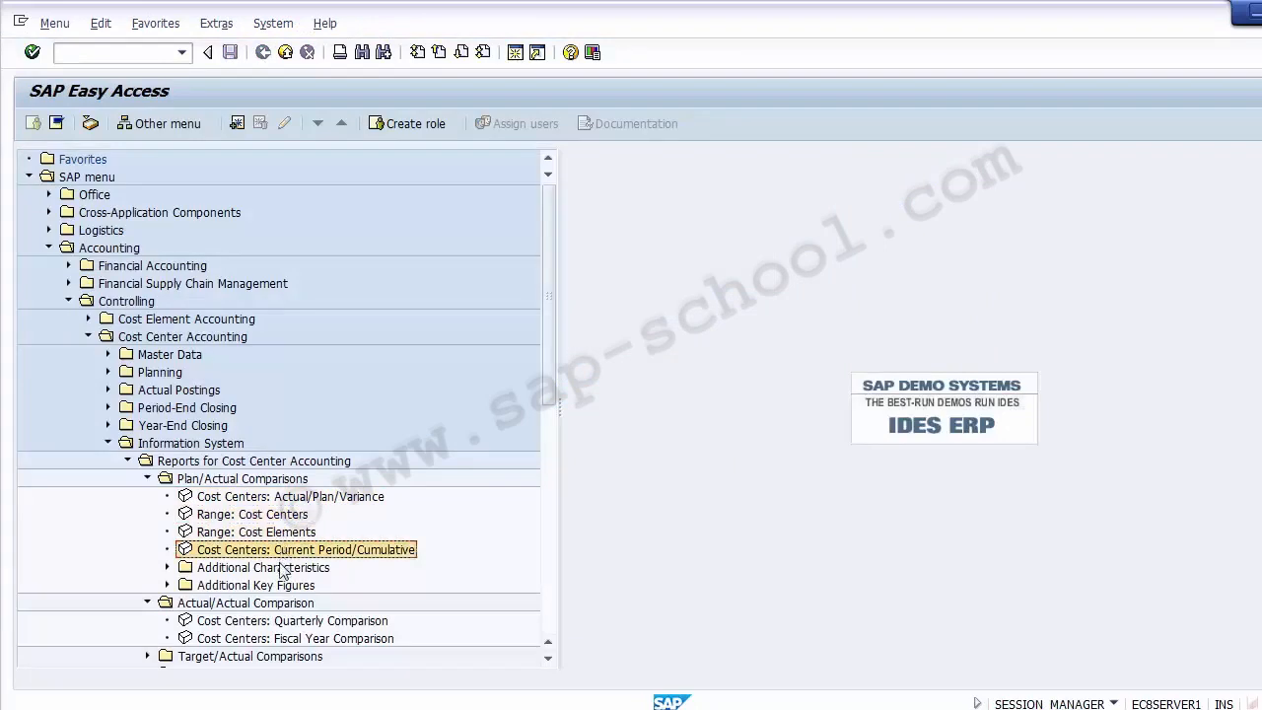
double_click(223, 517)
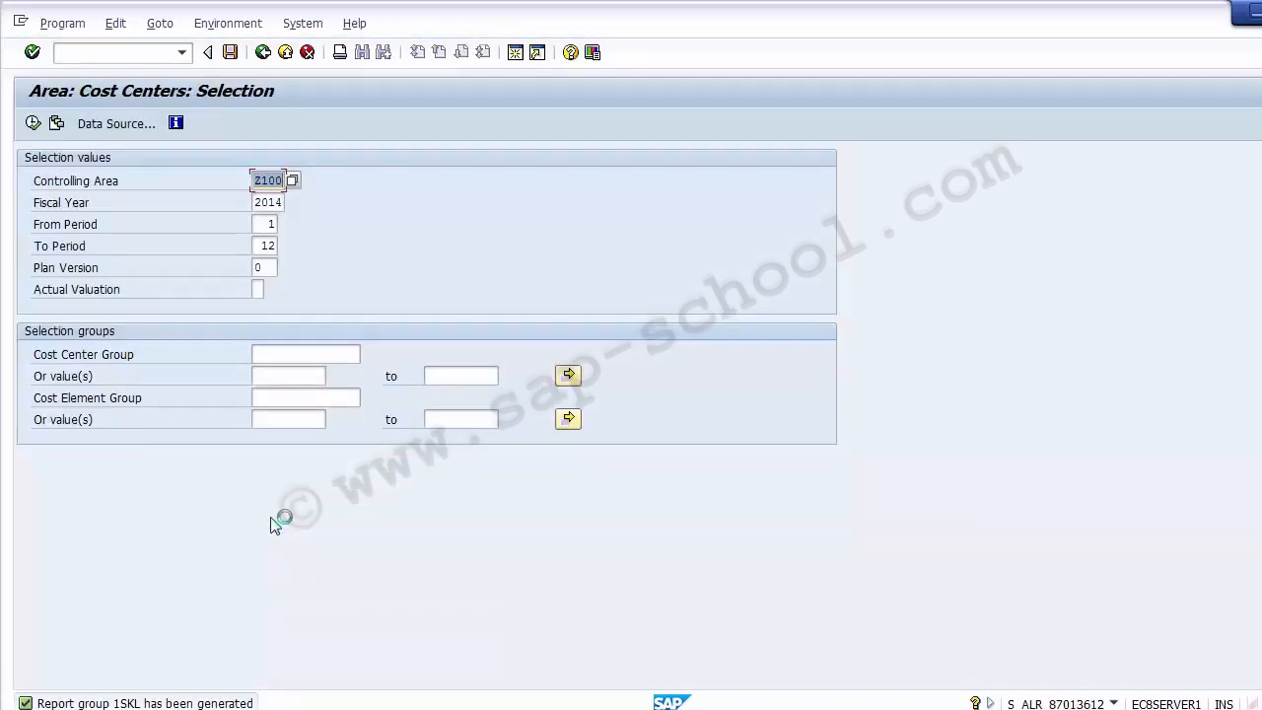
Run the Range: Cost Centers report for controlling area Z100, fiscal year 2014, periods 1 to 12 and plan version 0.
left_click(274, 183)
left_click(273, 202)
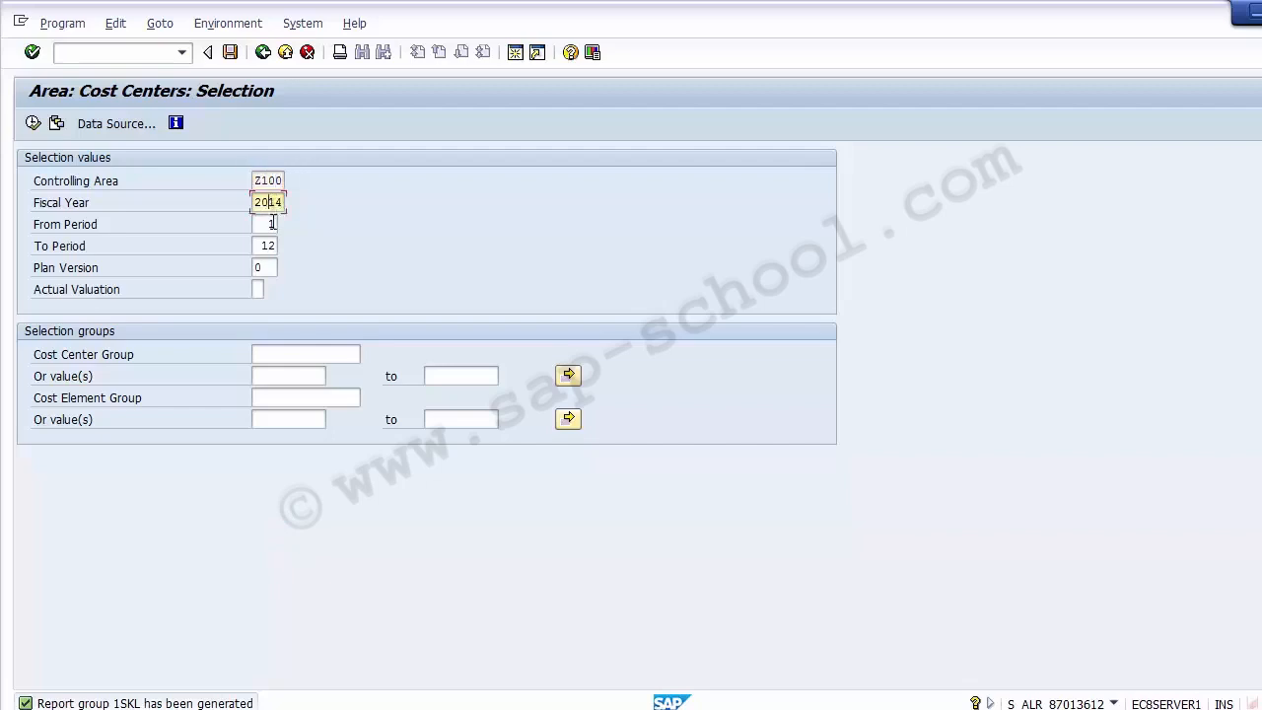
left_click(271, 247)
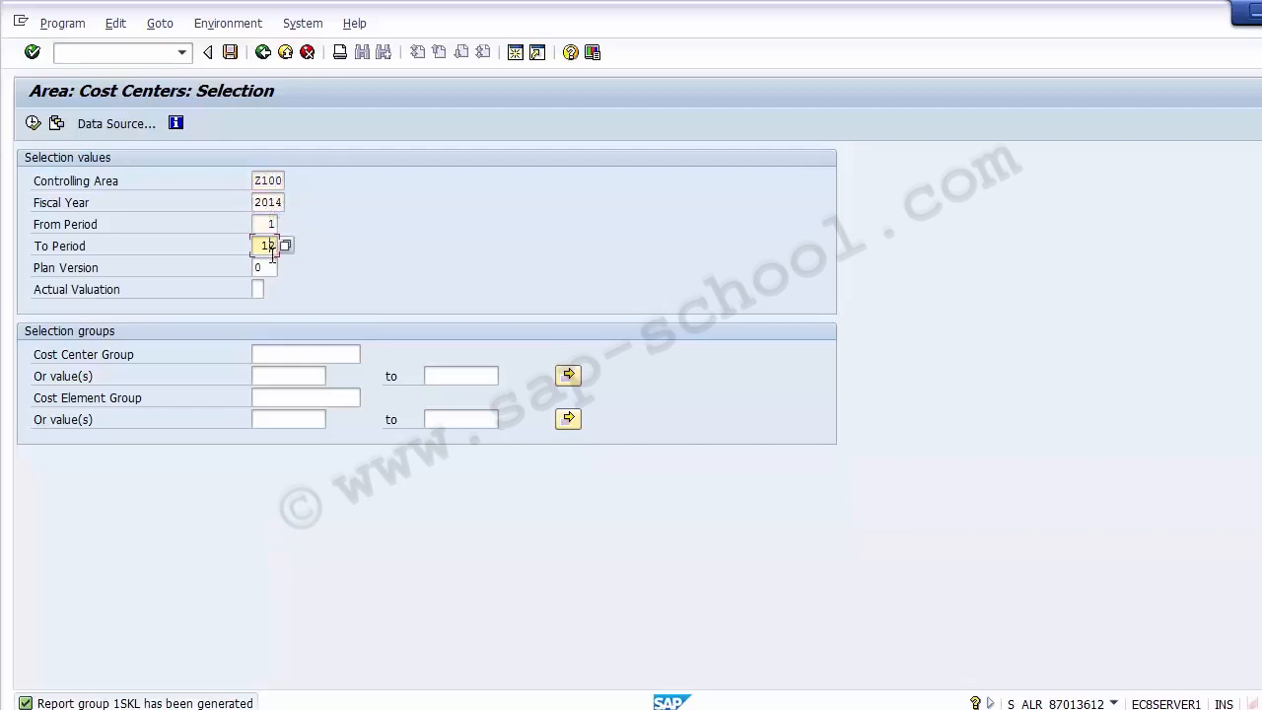
left_click(279, 202)
left_click(277, 225)
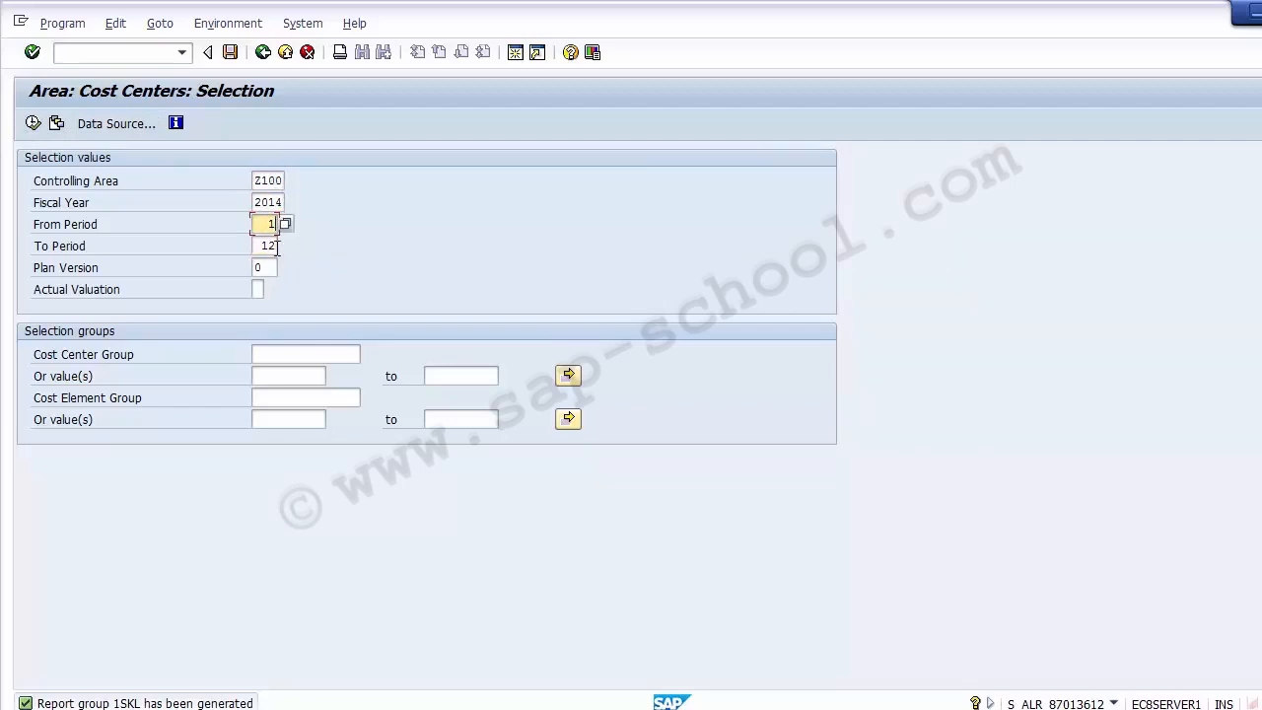
left_click(277, 245)
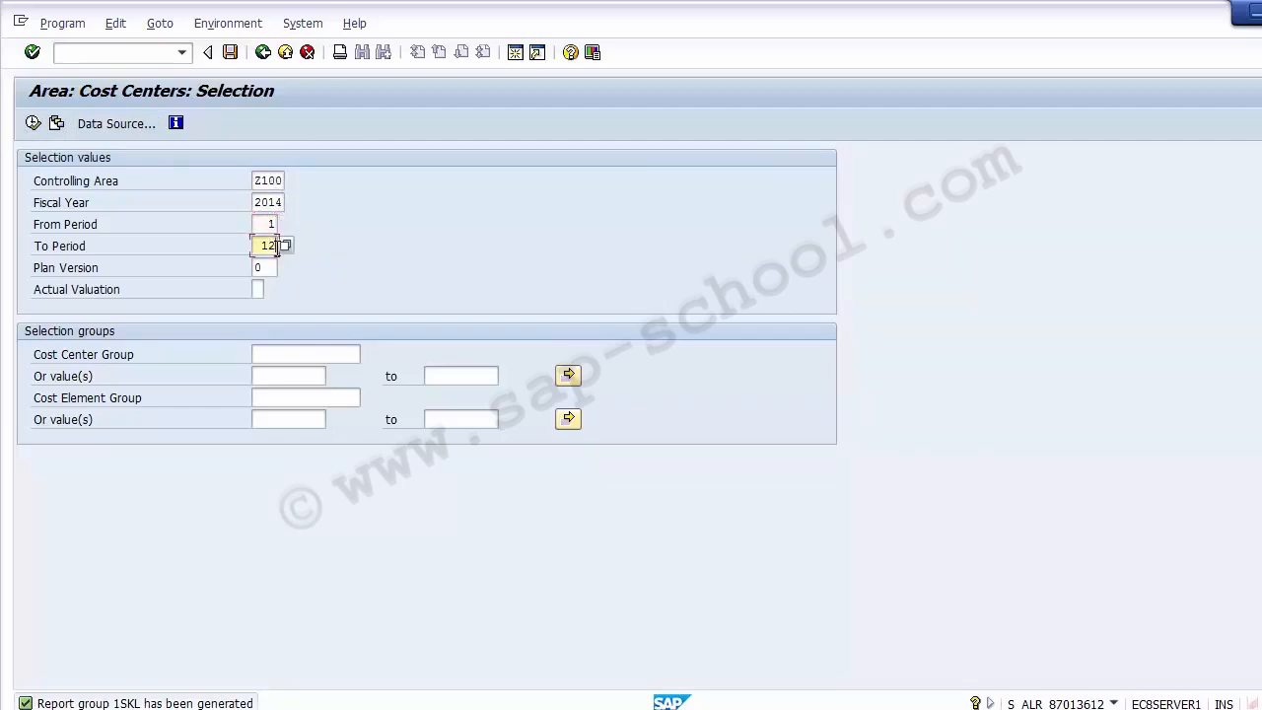
left_click(32, 123)
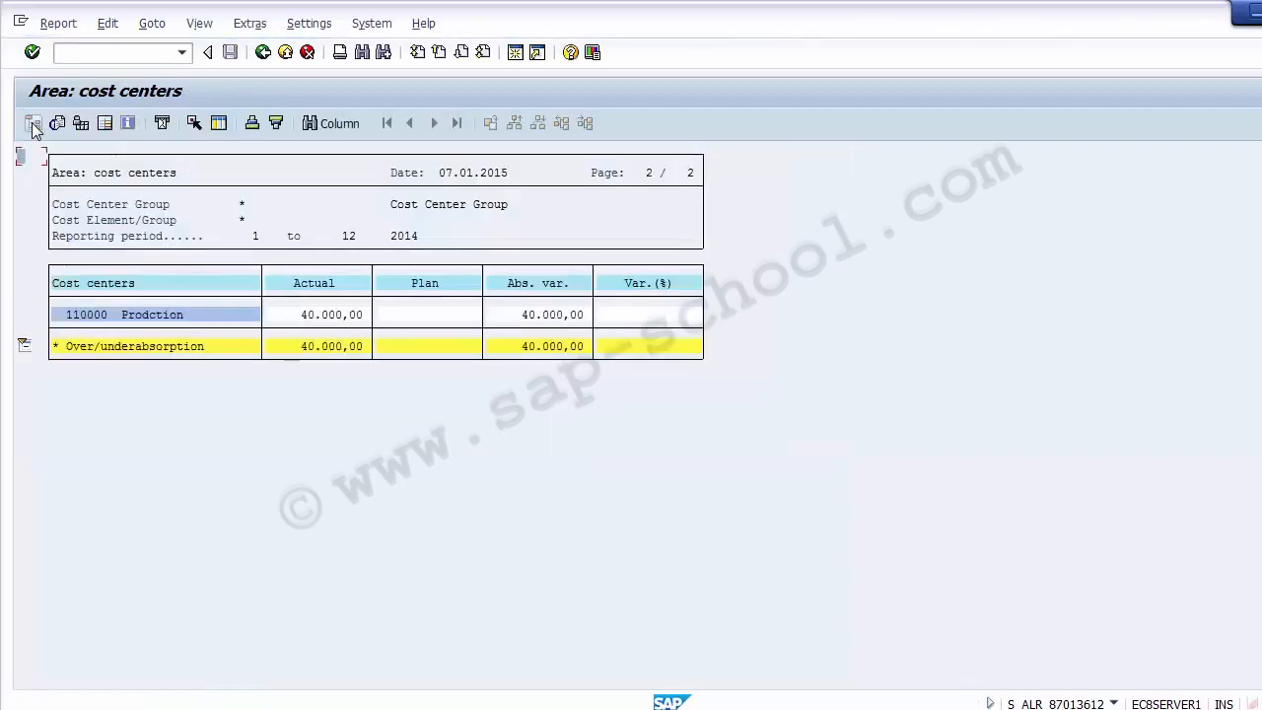
Examine the actual, plan and absolute variance amounts of the production cost center 110000.
left_click(86, 319)
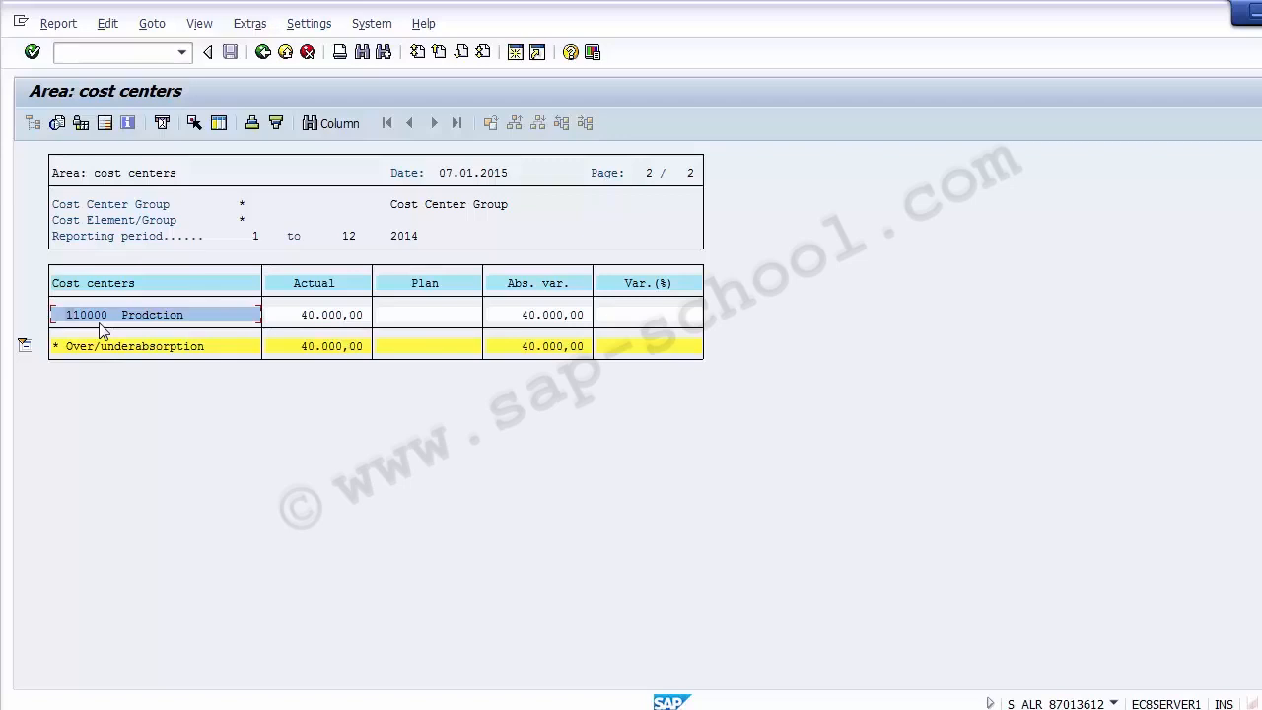
left_click(326, 323)
left_click(530, 318)
left_click(429, 320)
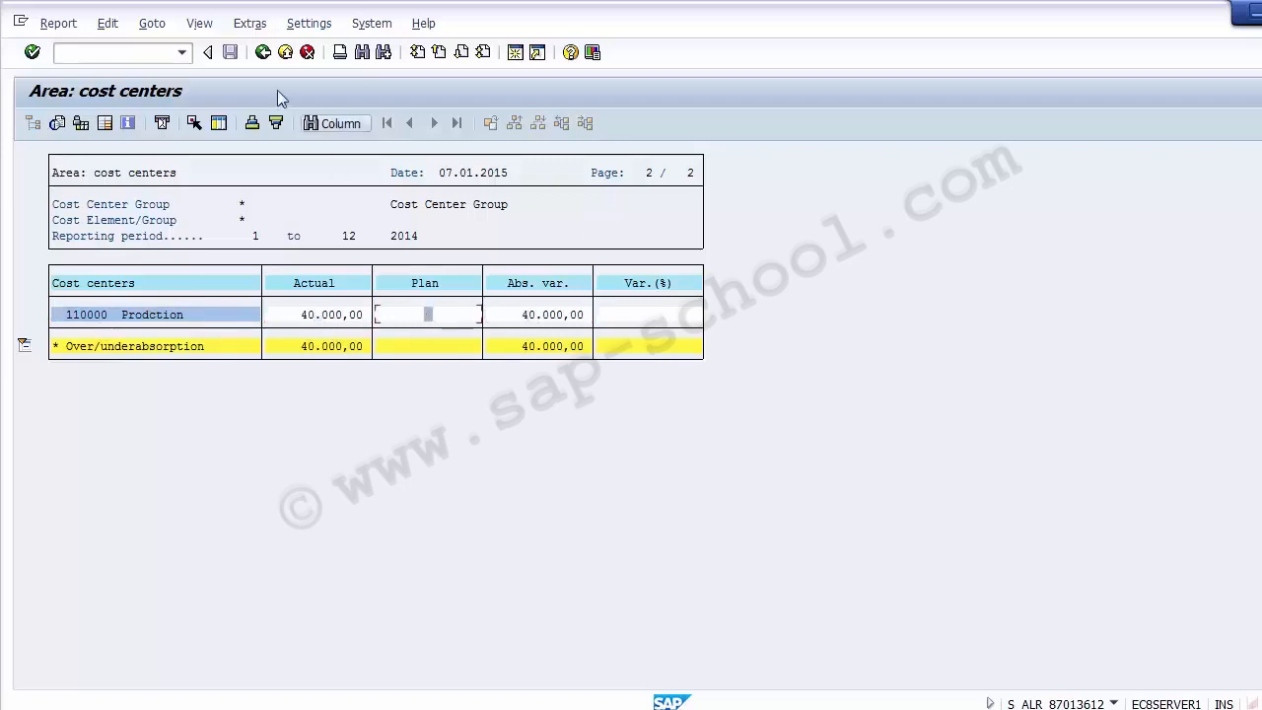
Exit the Range: Cost Centers report and its selection screen, returning to SAP Easy Access.
left_click(263, 52)
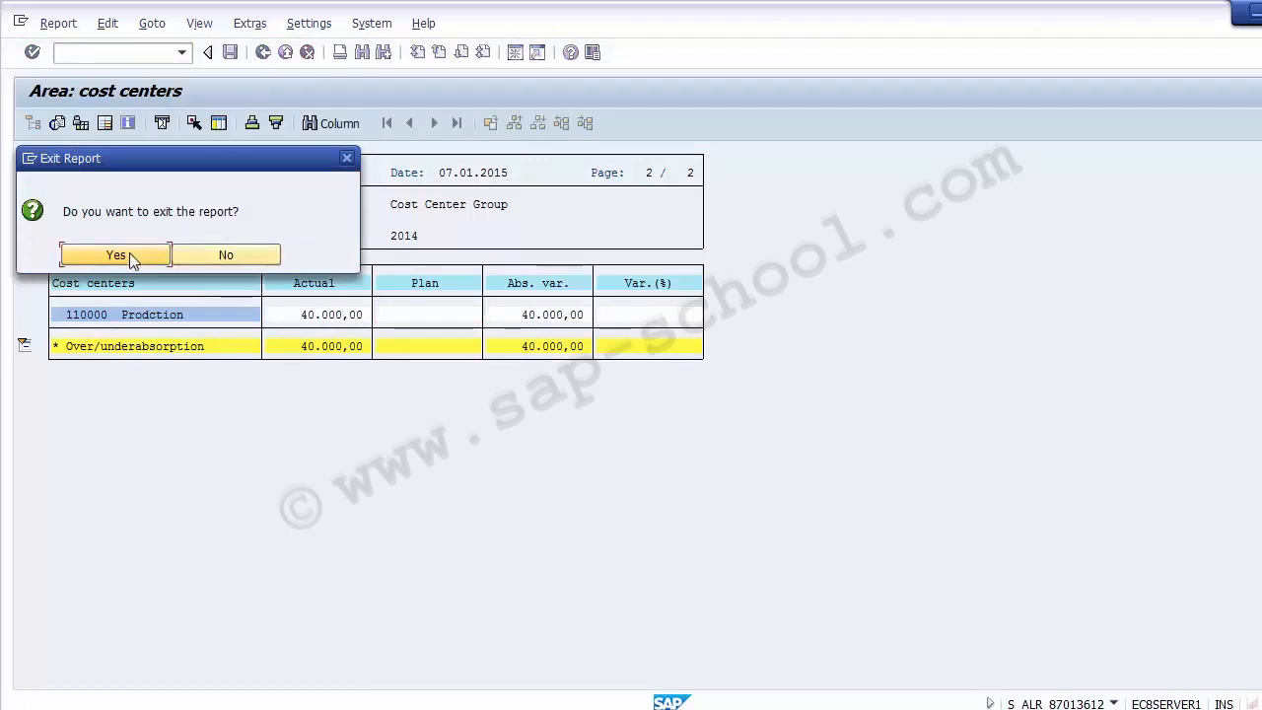
left_click(117, 255)
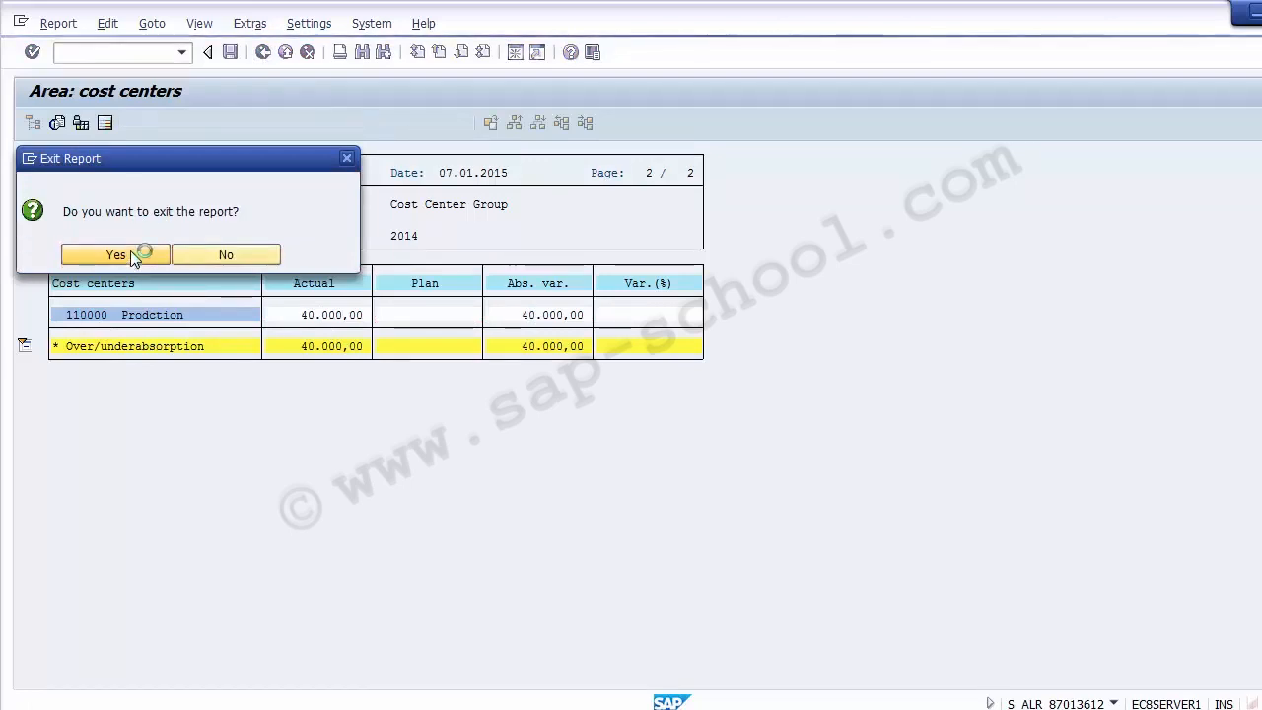
left_click(263, 52)
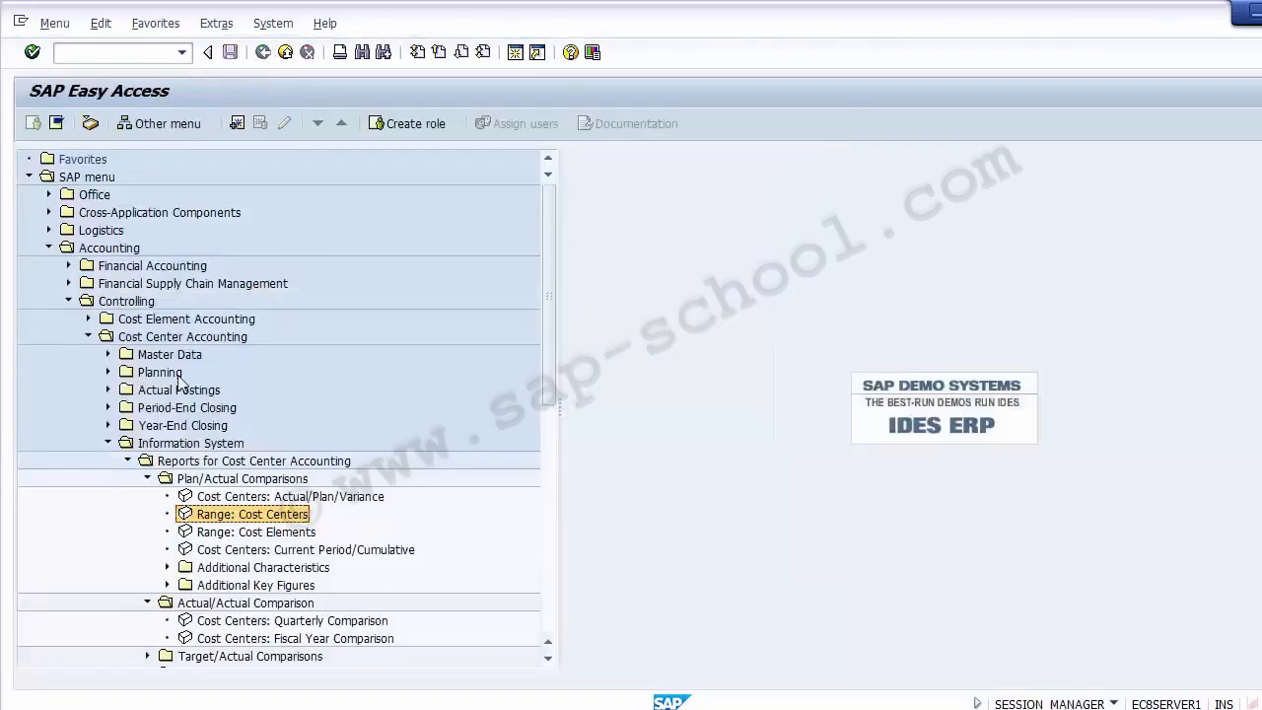
Collapse the Reports for Cost Center Accounting, Information System and Cost Center Accounting folders.
left_click(147, 479)
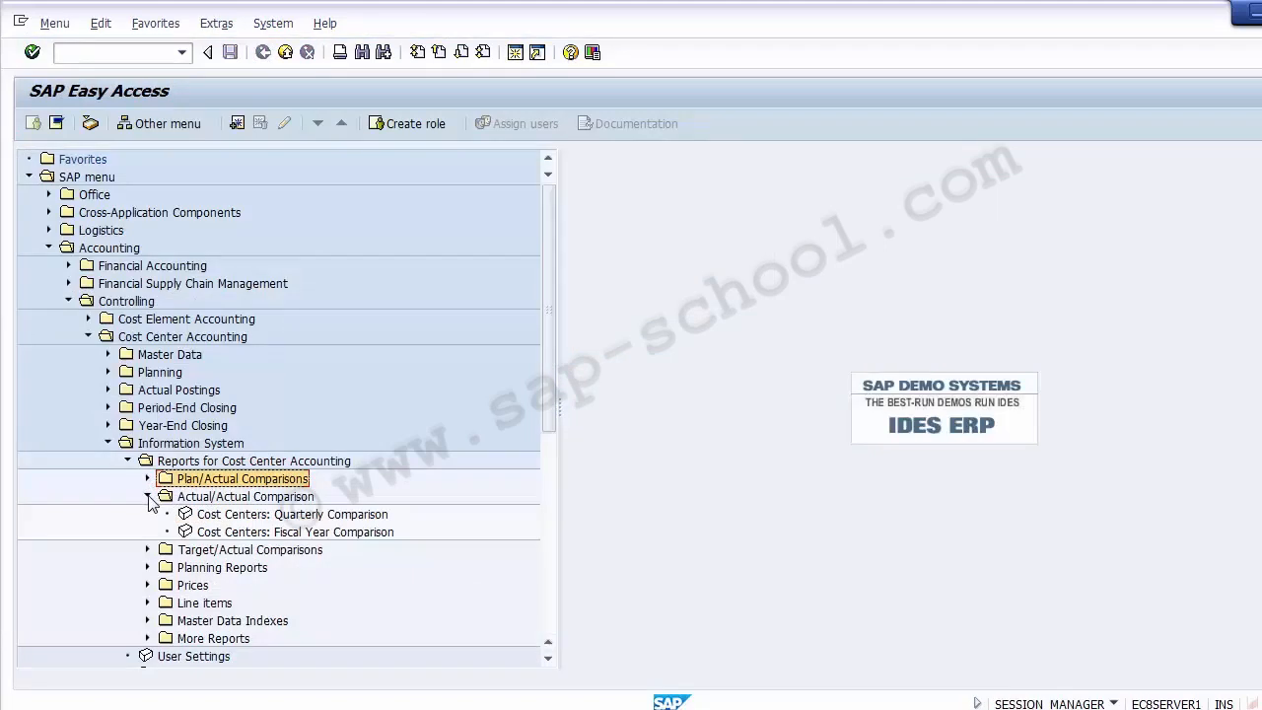
left_click(147, 478)
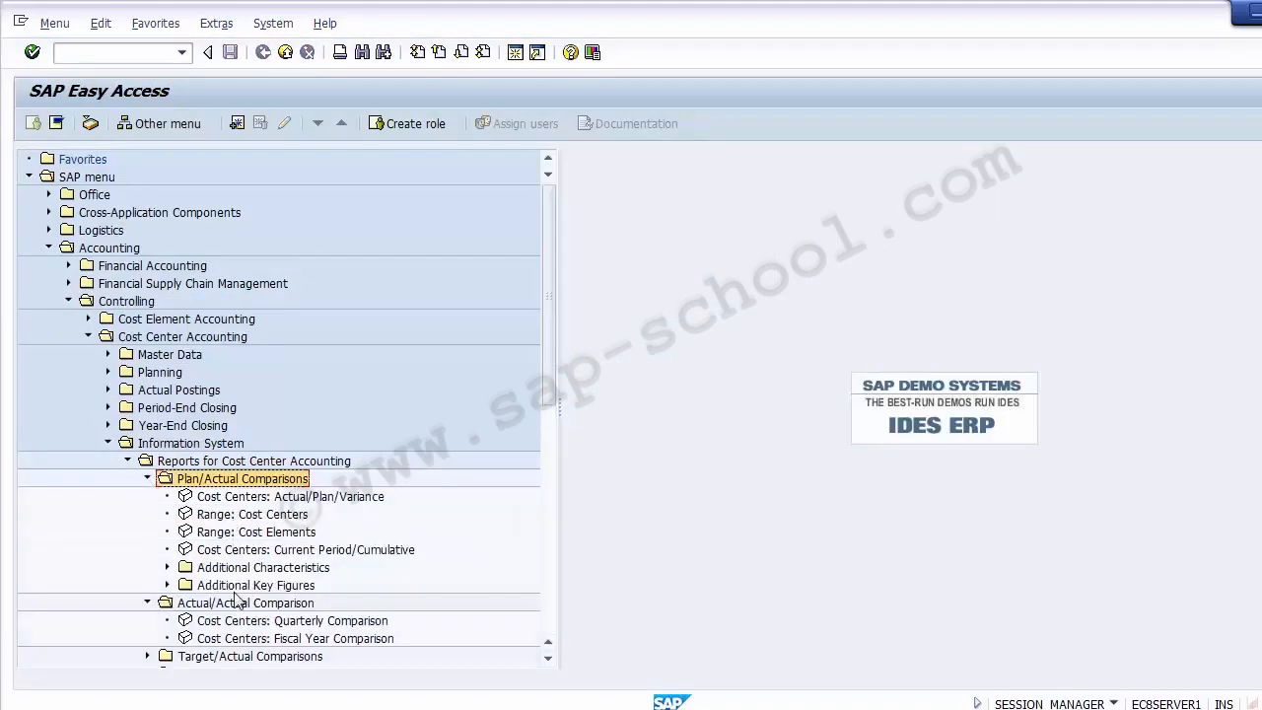
left_click(128, 461)
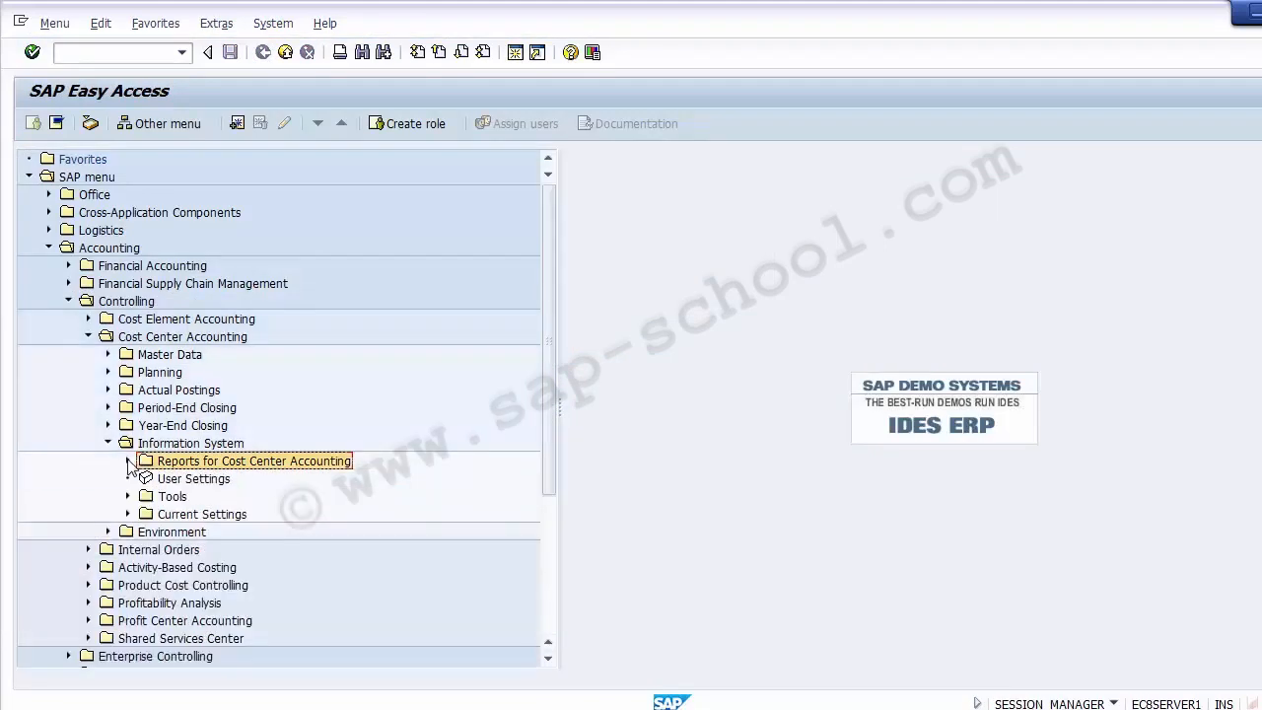
left_click(109, 442)
left_click(89, 337)
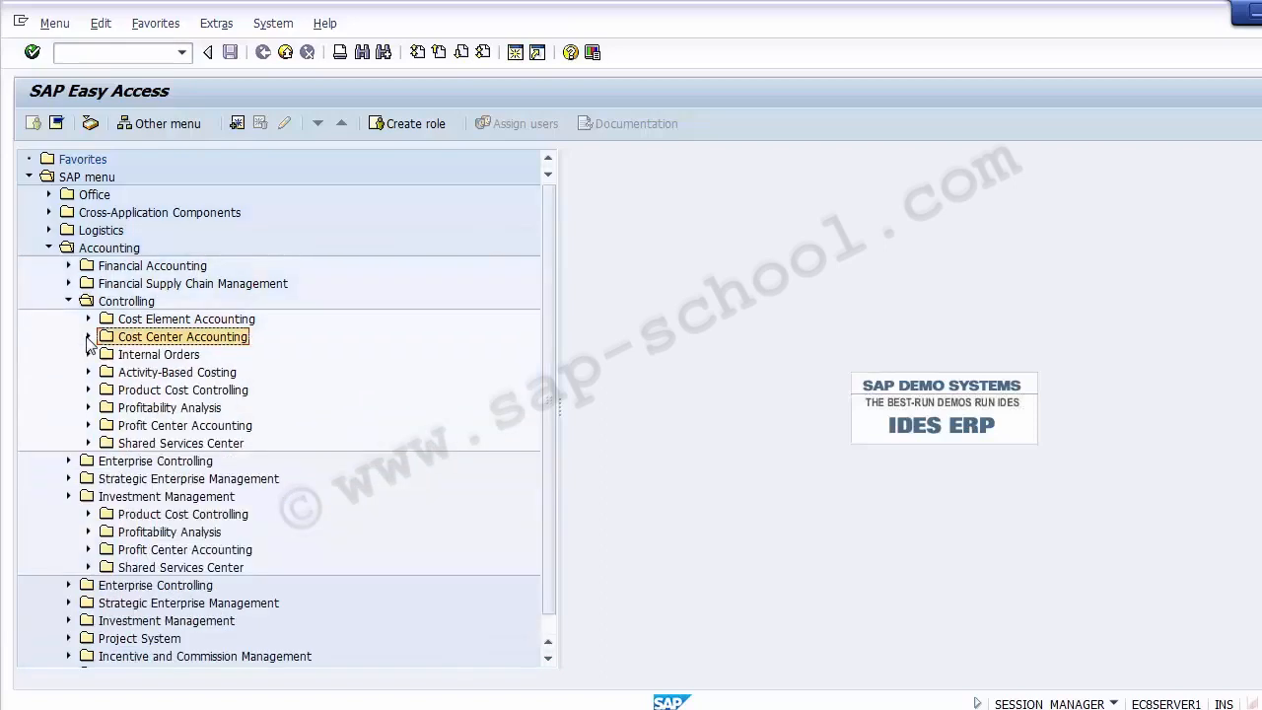
Expand Profit Center Accounting down to its Interactive Reporting folder and select the Profit Center Group: Plan/Actual/Variance report.
left_click(89, 424)
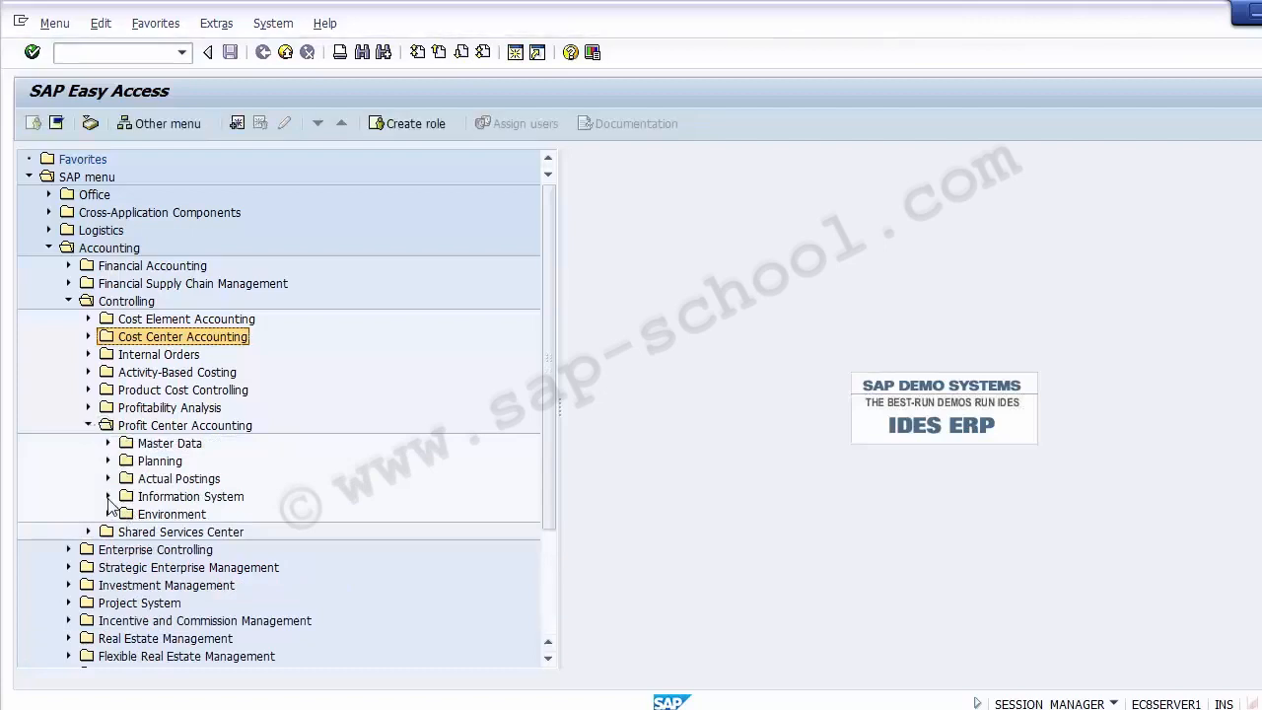
left_click(109, 496)
left_click(128, 513)
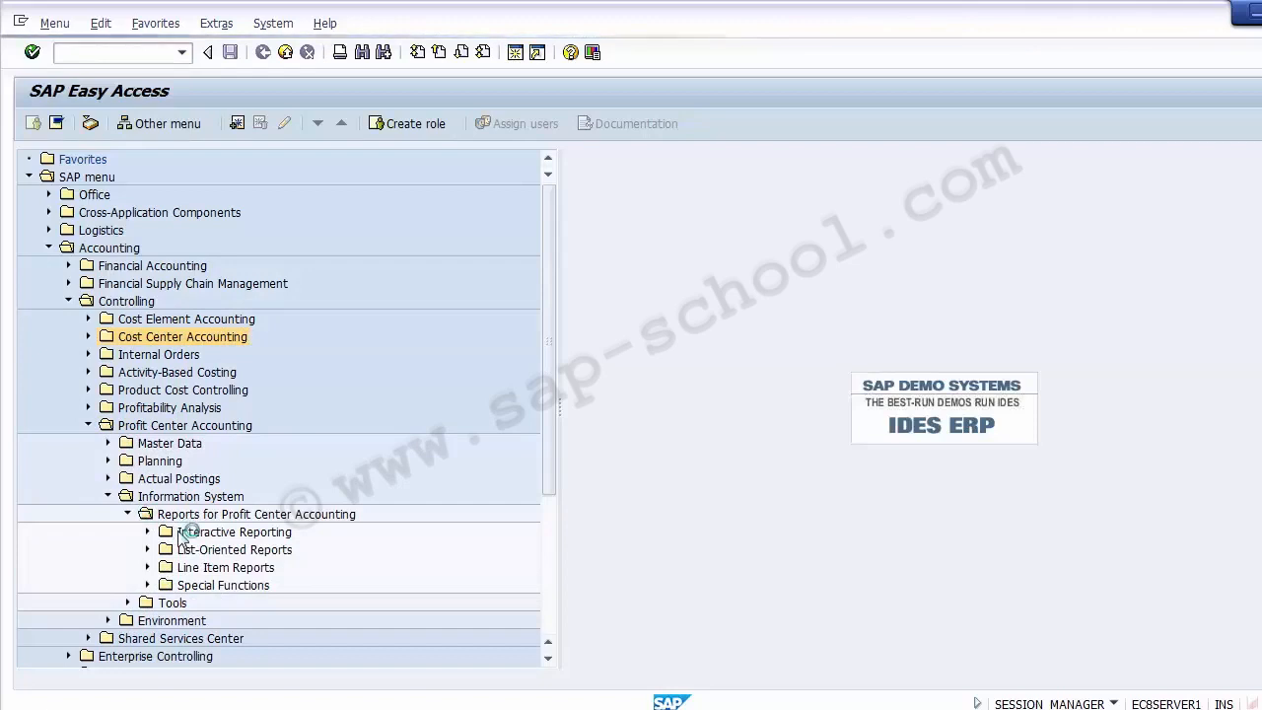
left_click(147, 532)
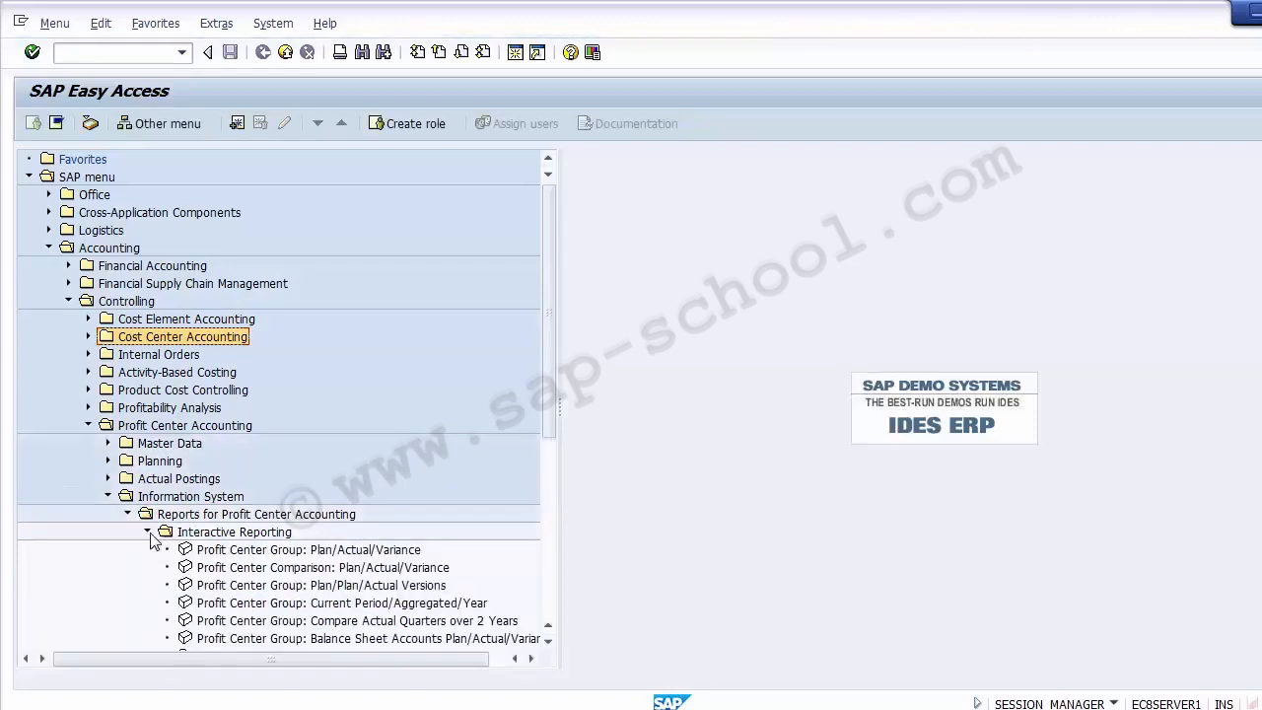
left_click(301, 550)
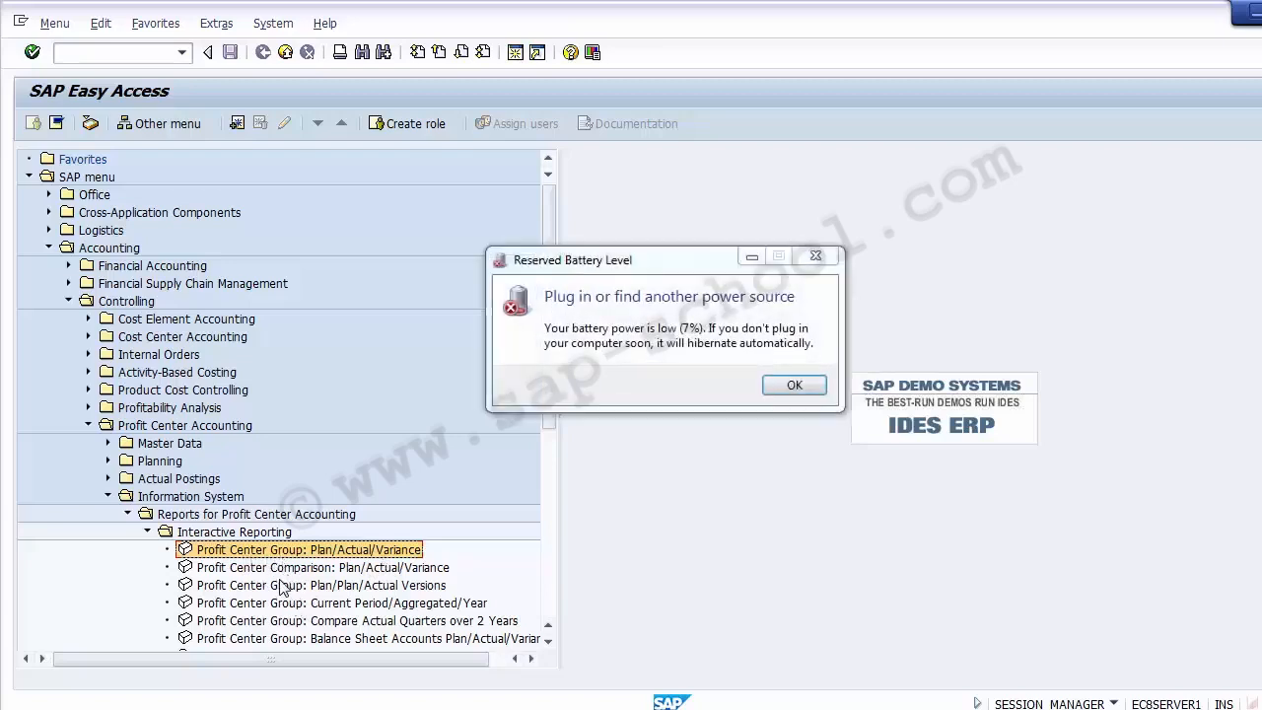
Dismiss the low battery warning and switch to the Unit Testing slide in PowerPoint.
left_click(794, 384)
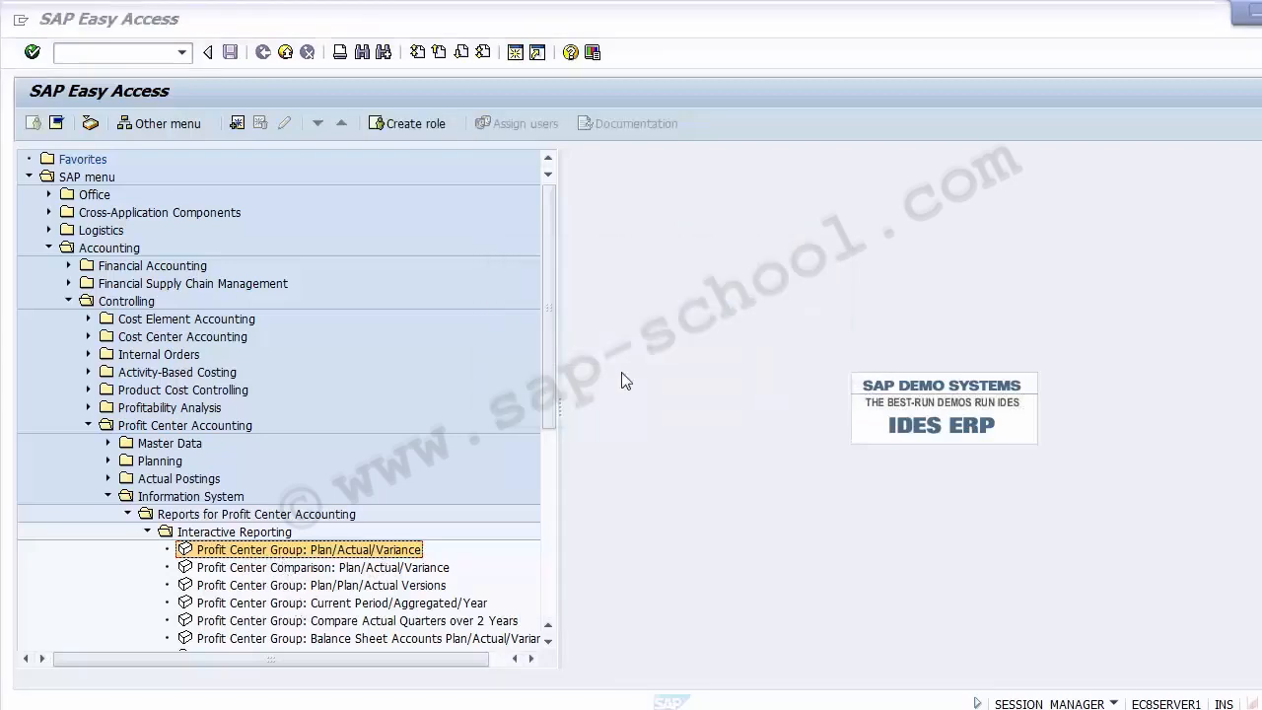
left_click(286, 54)
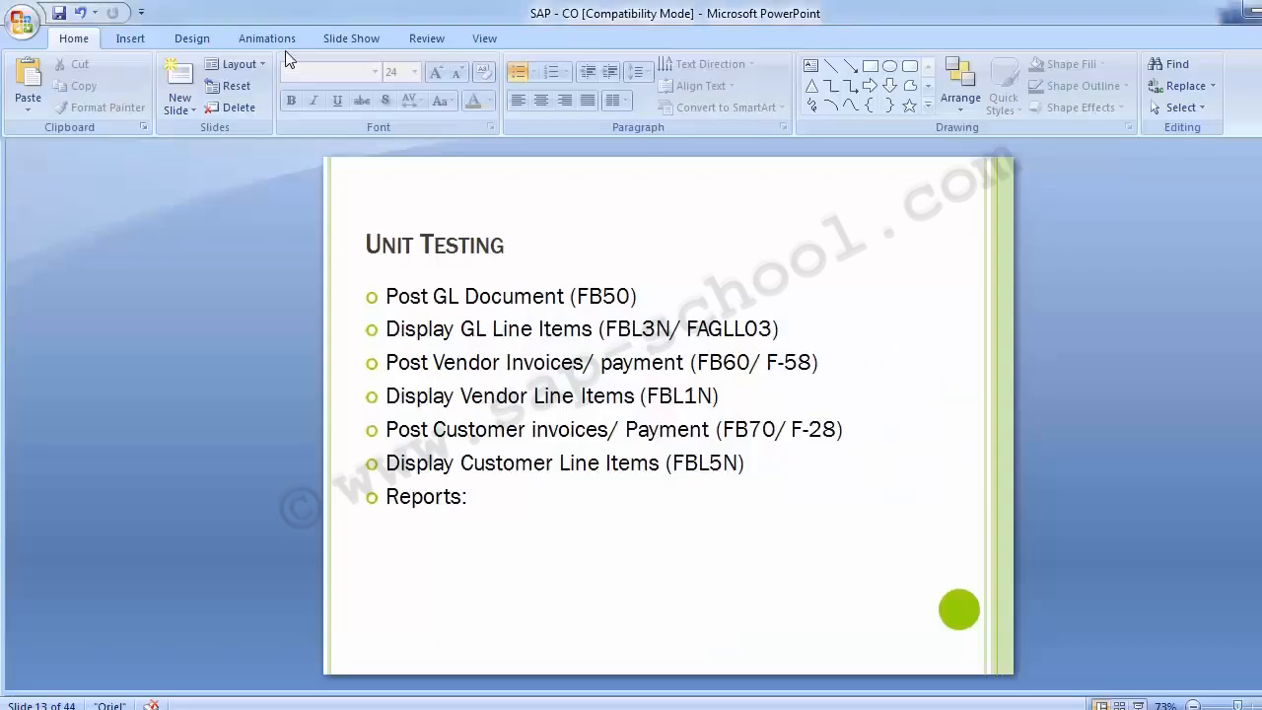